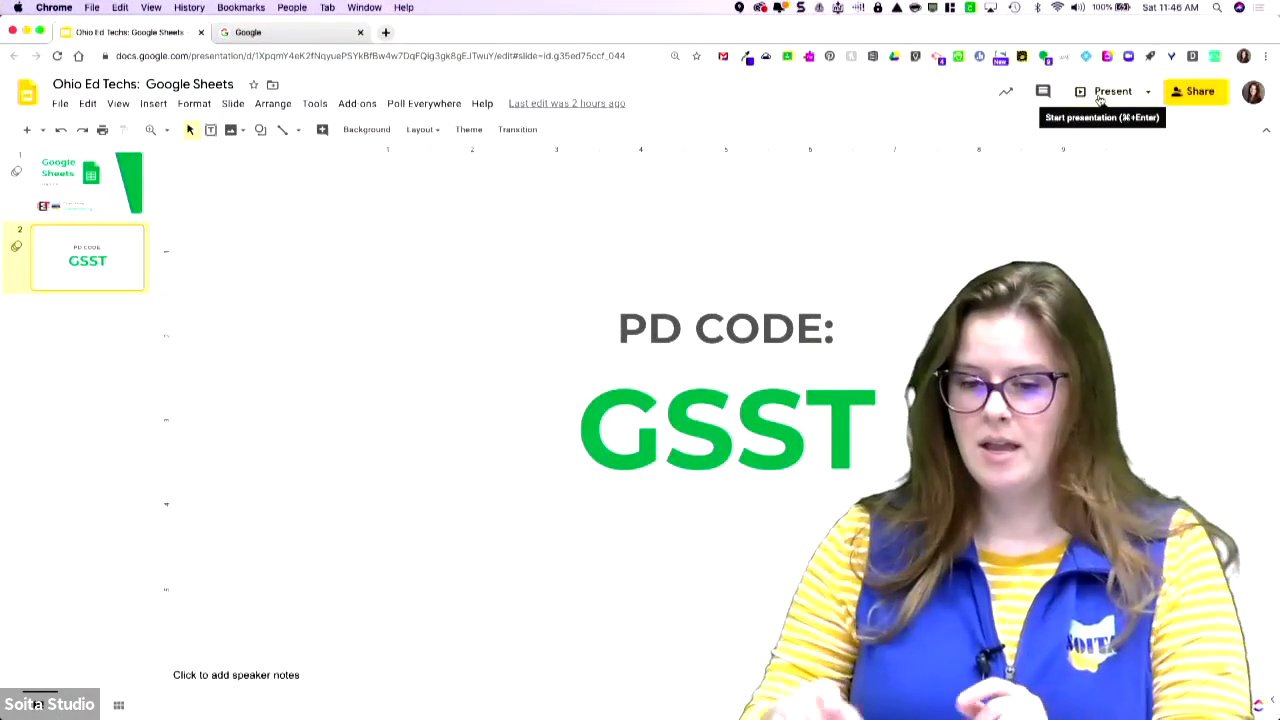
- Go to Google Drive and create a new blank Google Sheets spreadsheet
{"action": "left_click", "coordinate": [291, 33]}
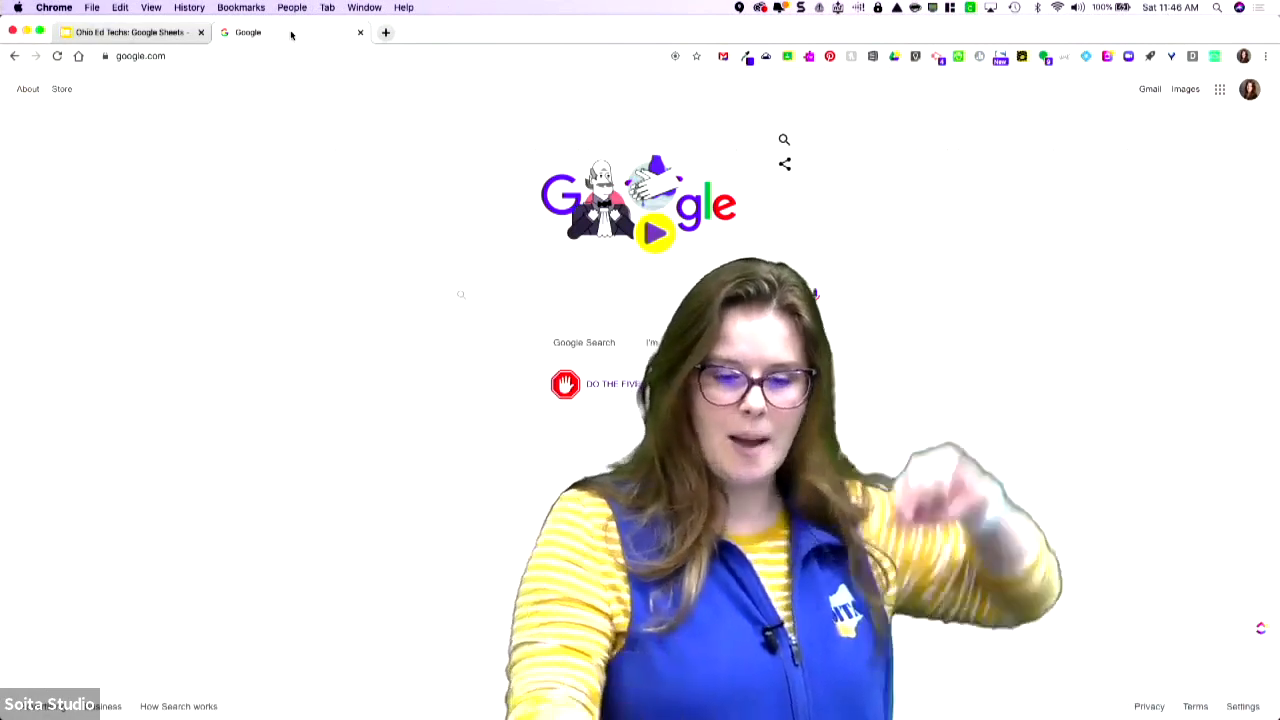
{"action": "left_click", "coordinate": [1218, 93]}
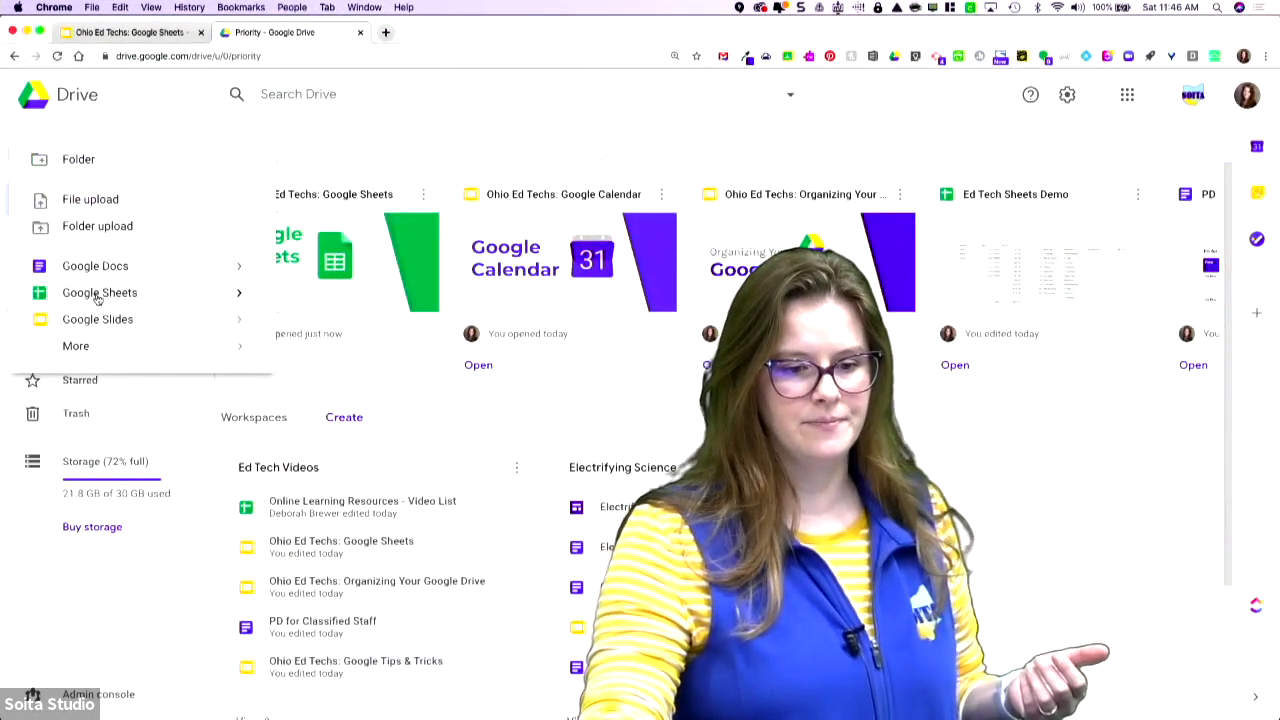
{"action": "left_click", "coordinate": [97, 295]}
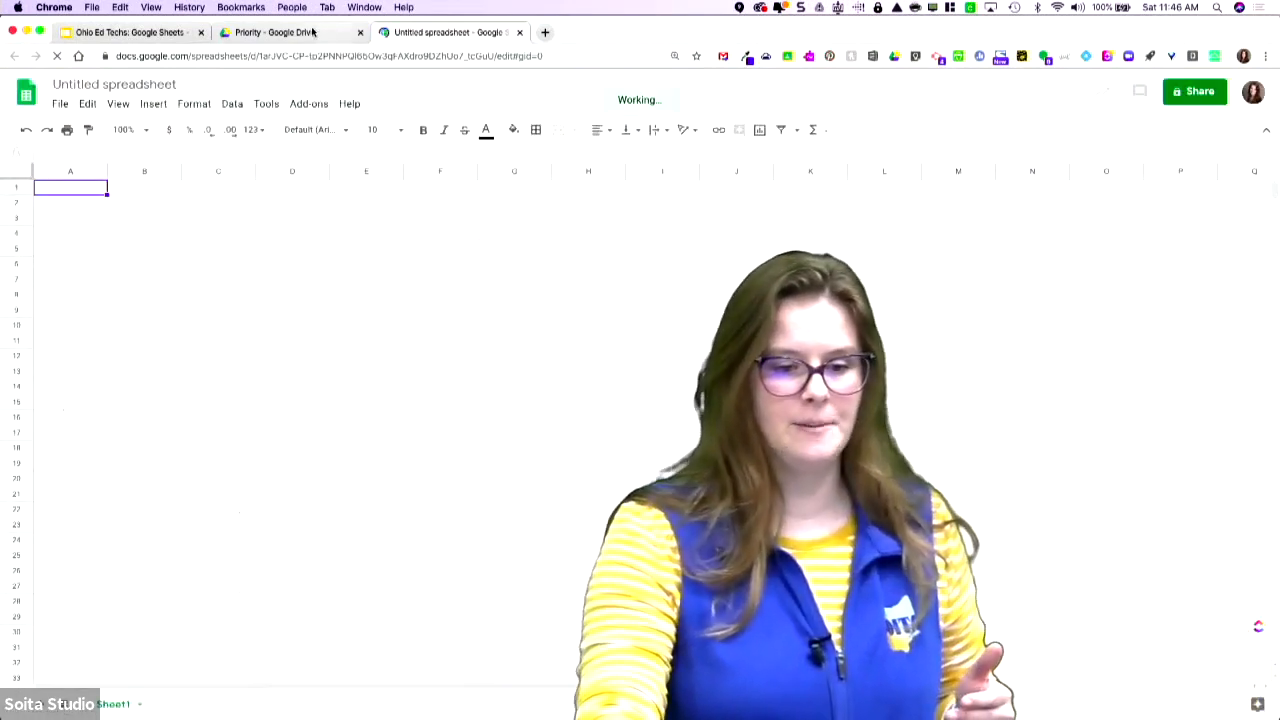
- Return to Google Drive and open the Google Sheets home page from the Google apps
{"action": "left_click", "coordinate": [280, 32]}
{"action": "left_click", "coordinate": [1127, 94]}
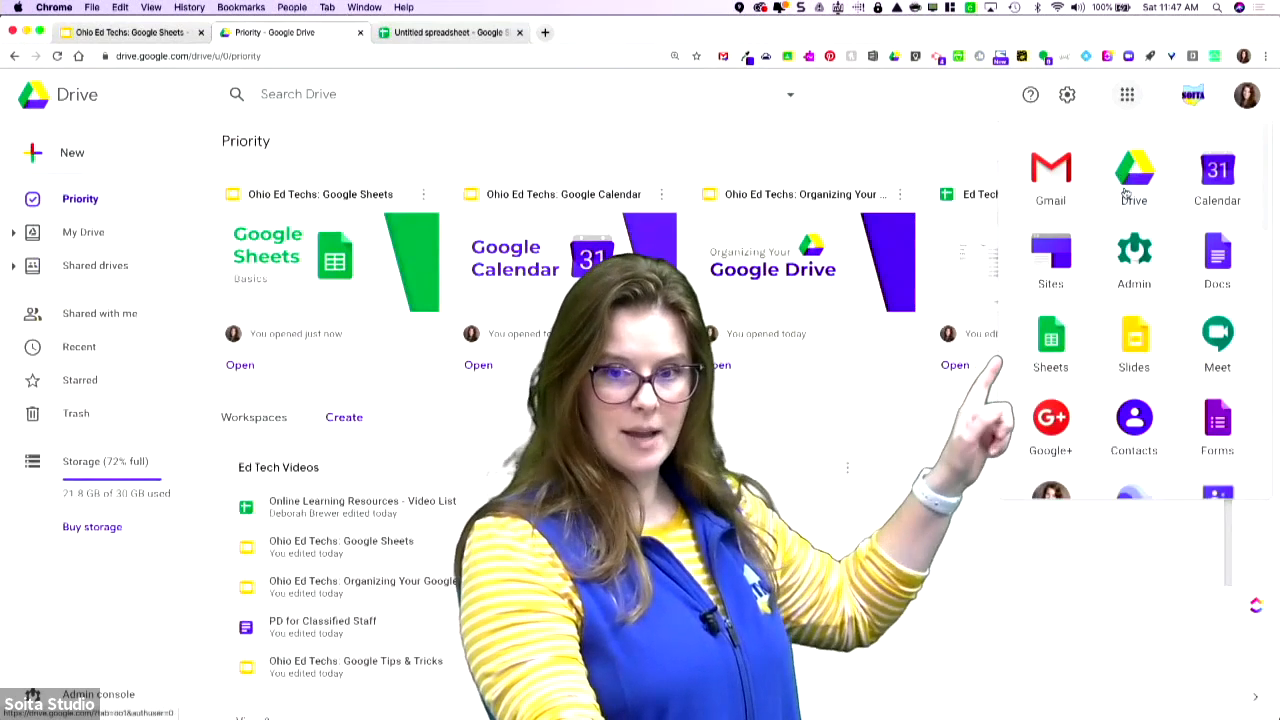
{"action": "left_click", "coordinate": [1041, 350]}
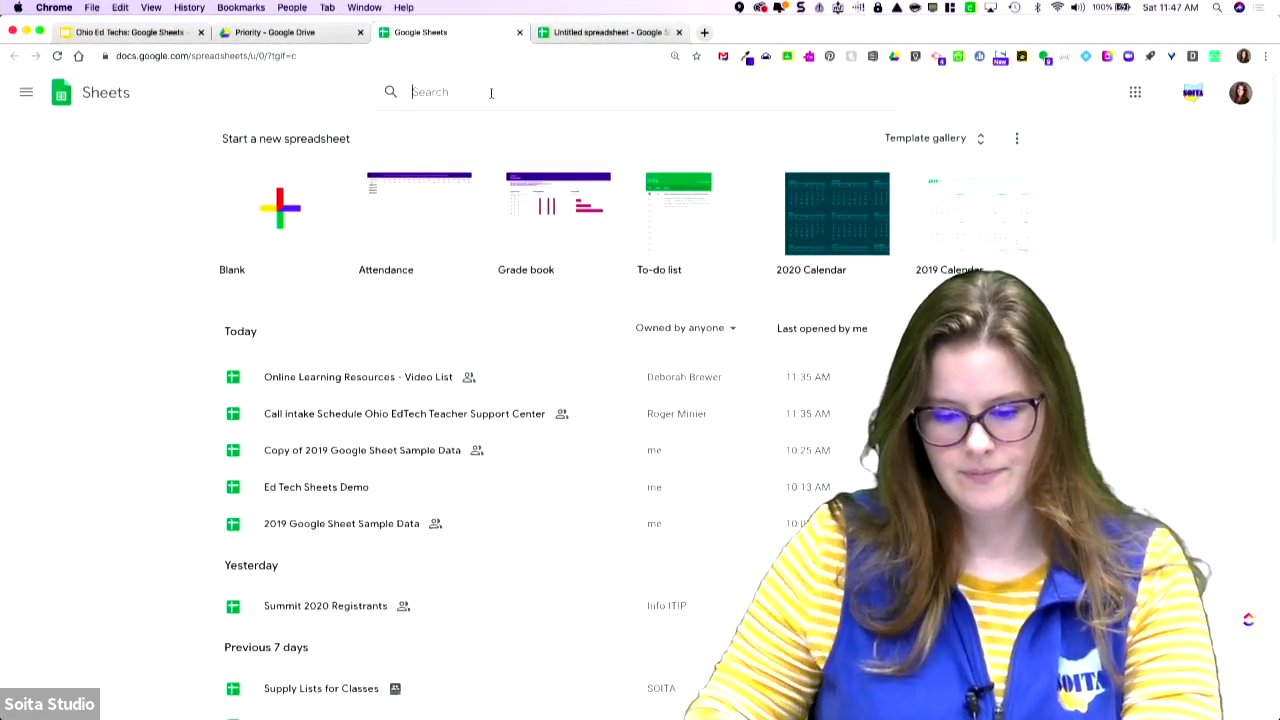
- Make a copy of the 2019 Google Sheet Sample Data spreadsheet under the suggested name and close the original
{"action": "left_click", "coordinate": [335, 525]}
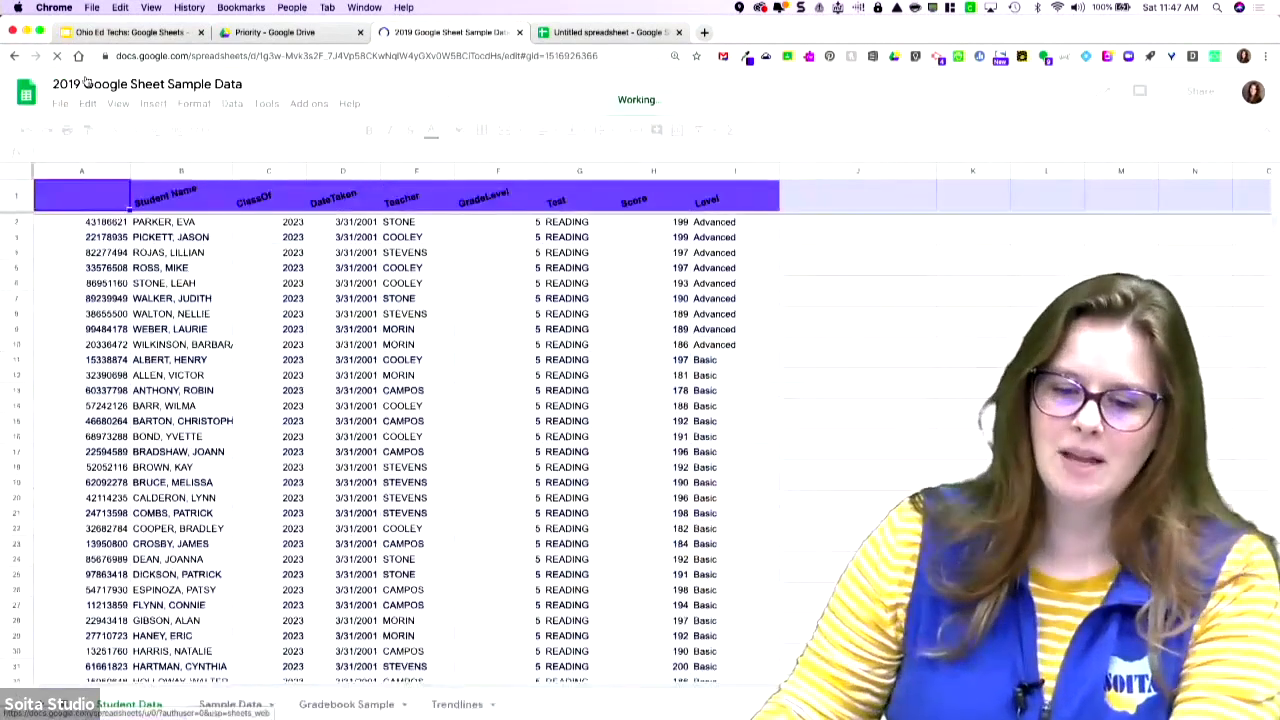
{"action": "left_click", "coordinate": [59, 106]}
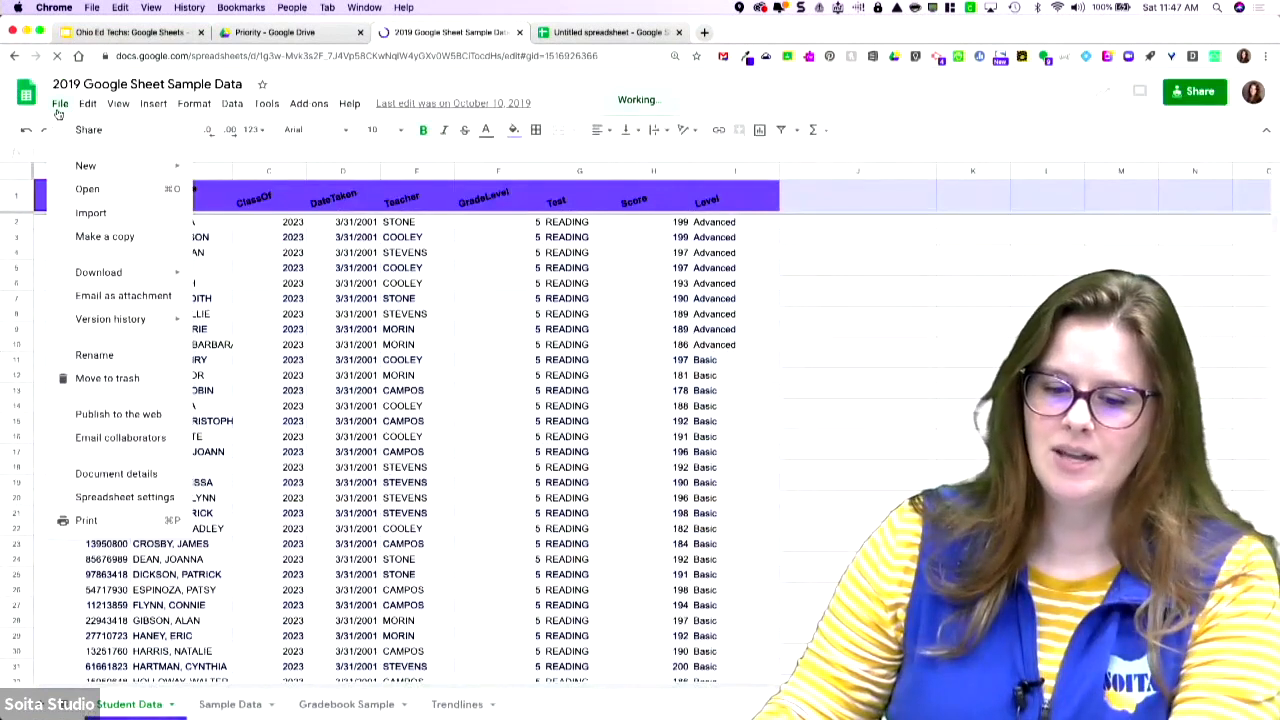
{"action": "left_click", "coordinate": [101, 237]}
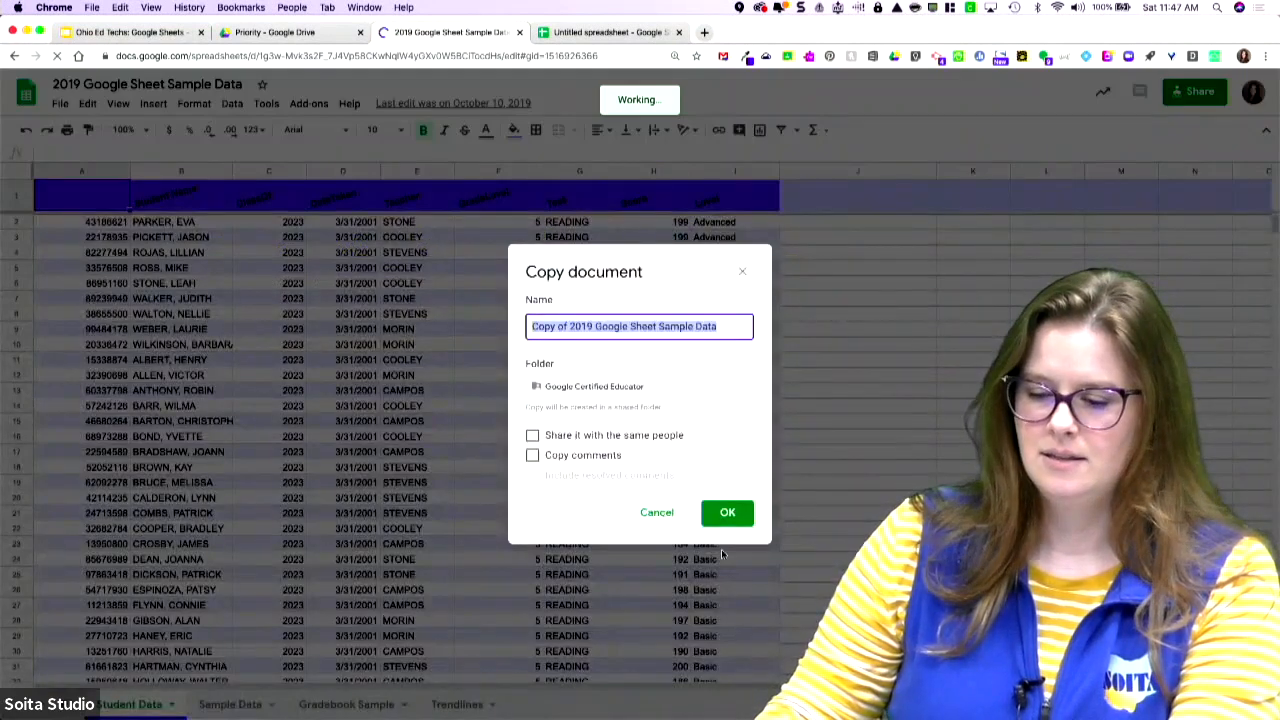
{"action": "left_click", "coordinate": [718, 513]}
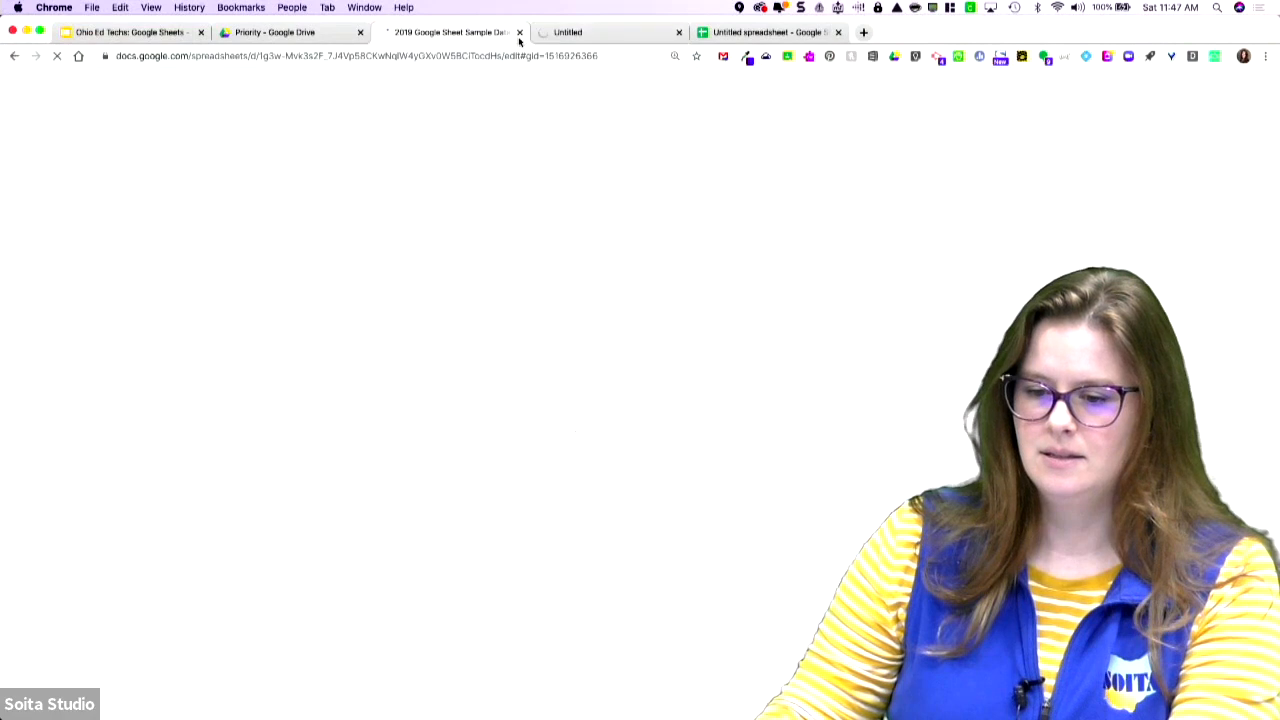
{"action": "left_click", "coordinate": [519, 33]}
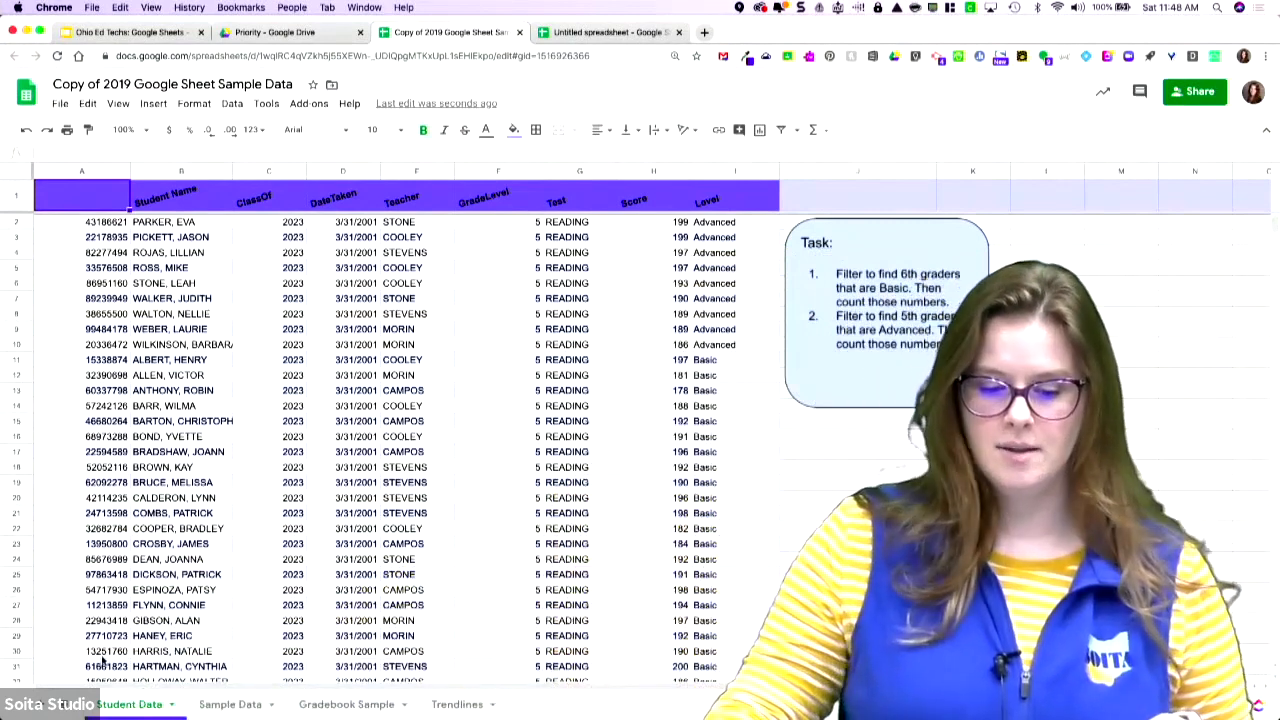
- Add a blank sheet after the Student Data sheet and try selecting single cells and the entire grid
{"action": "left_click", "coordinate": [43, 710]}
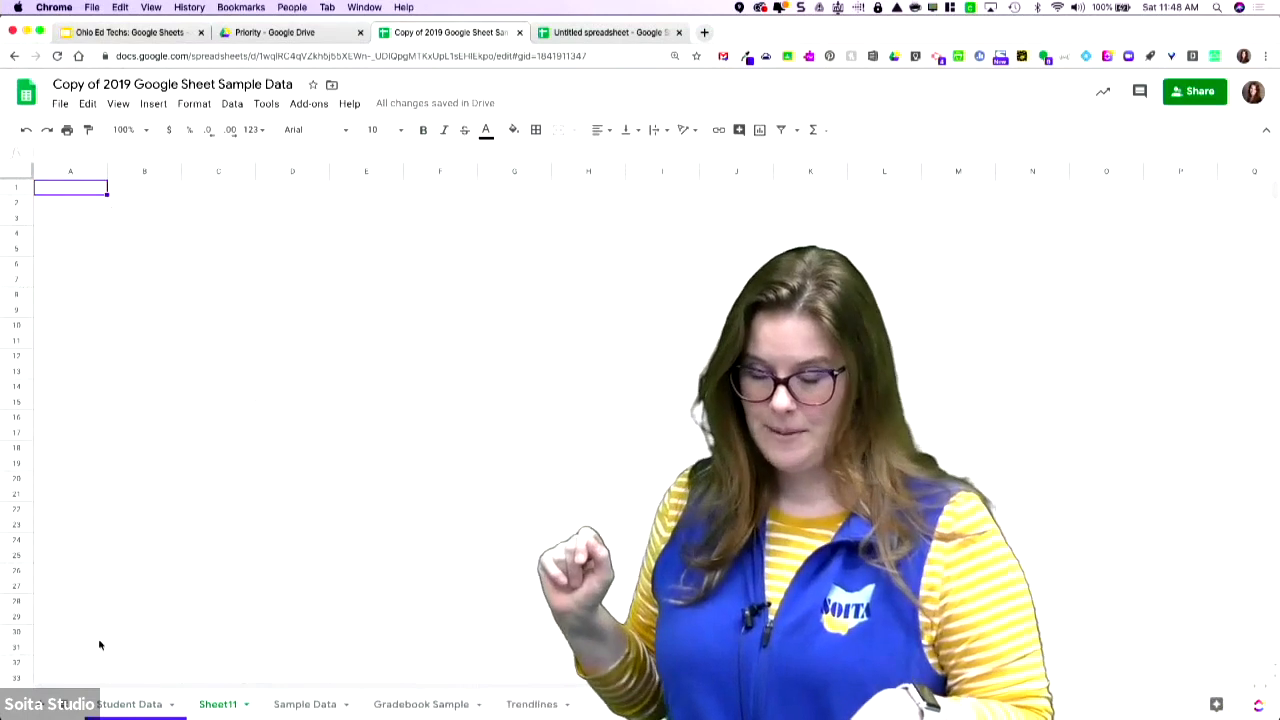
{"action": "left_click", "coordinate": [144, 233]}
{"action": "left_click", "coordinate": [416, 342]}
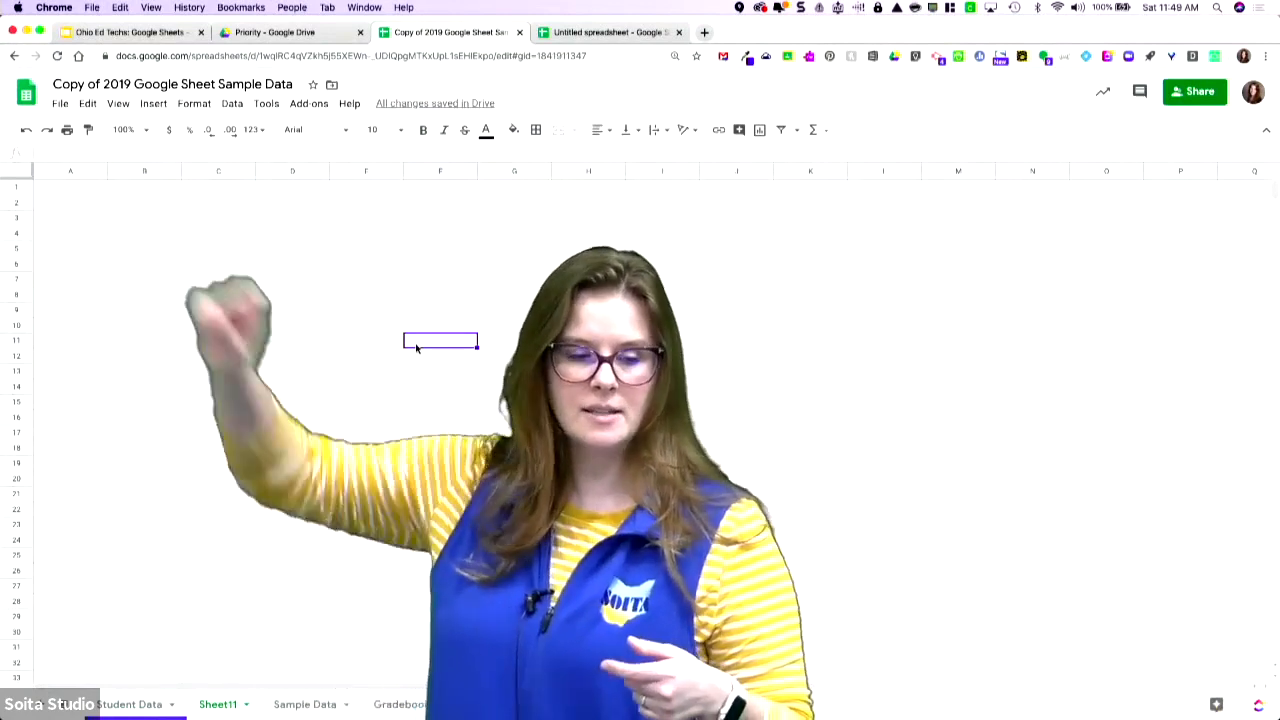
{"action": "left_click", "coordinate": [27, 177]}
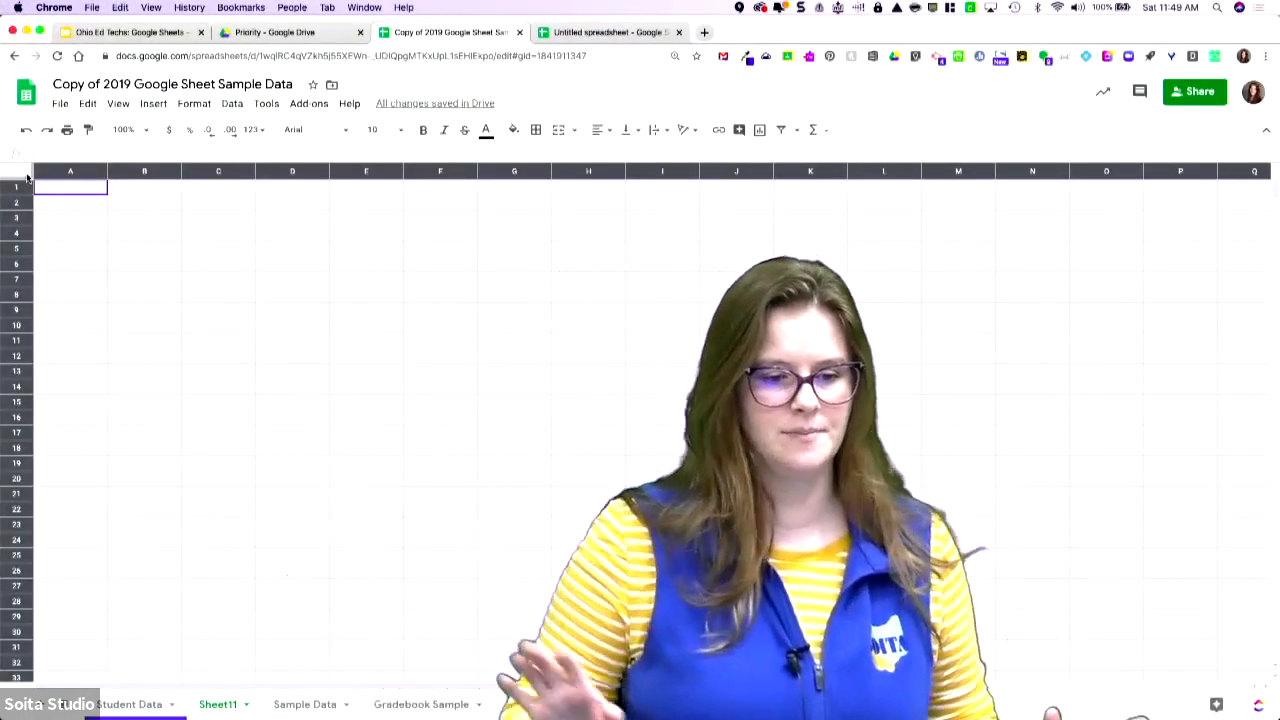
{"action": "left_click", "coordinate": [77, 186]}
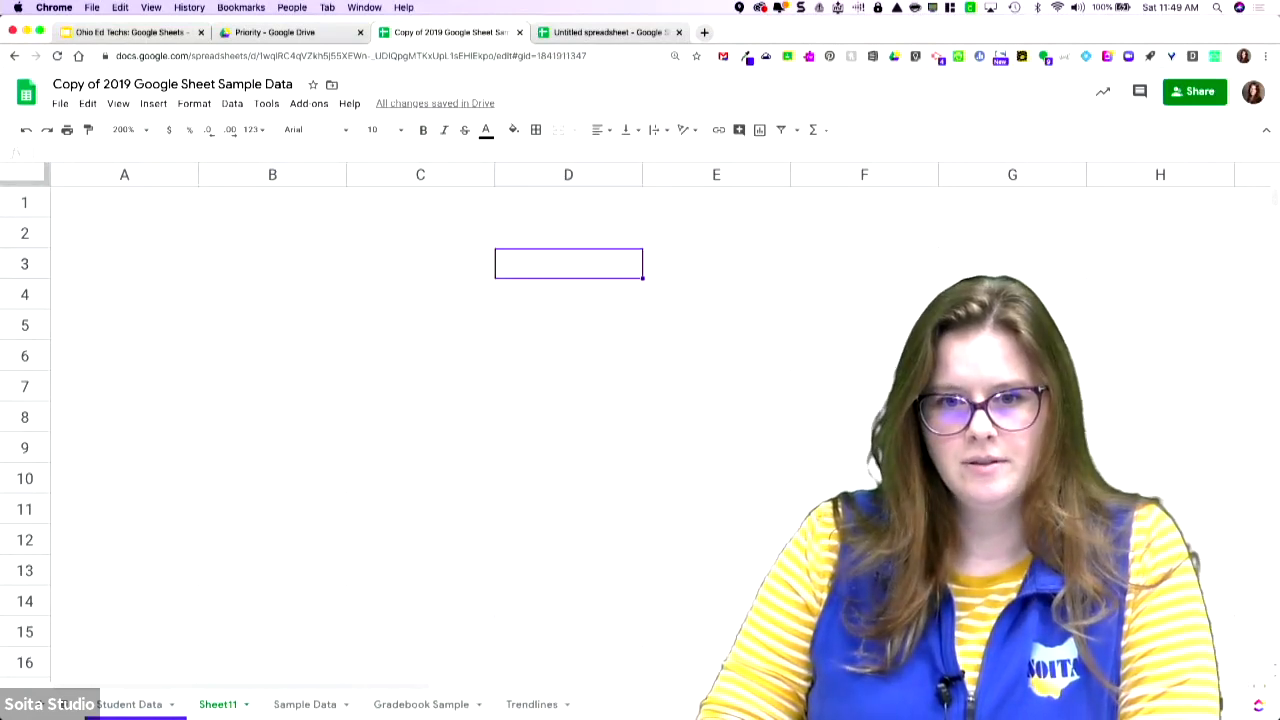
- Enter the column headers Student Name, Date Turned In and Money Raised in cells A1 to C1
{"action": "left_click", "coordinate": [124, 264]}
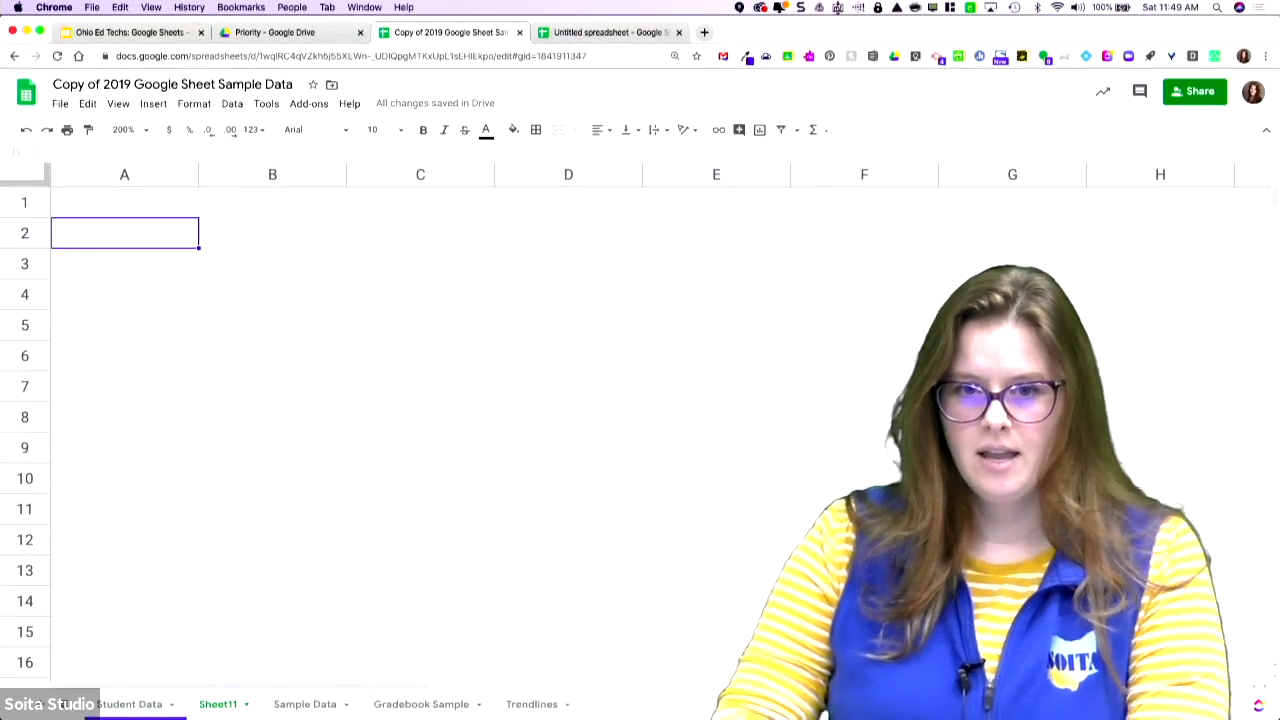
{"action": "left_click", "coordinate": [124, 203]}
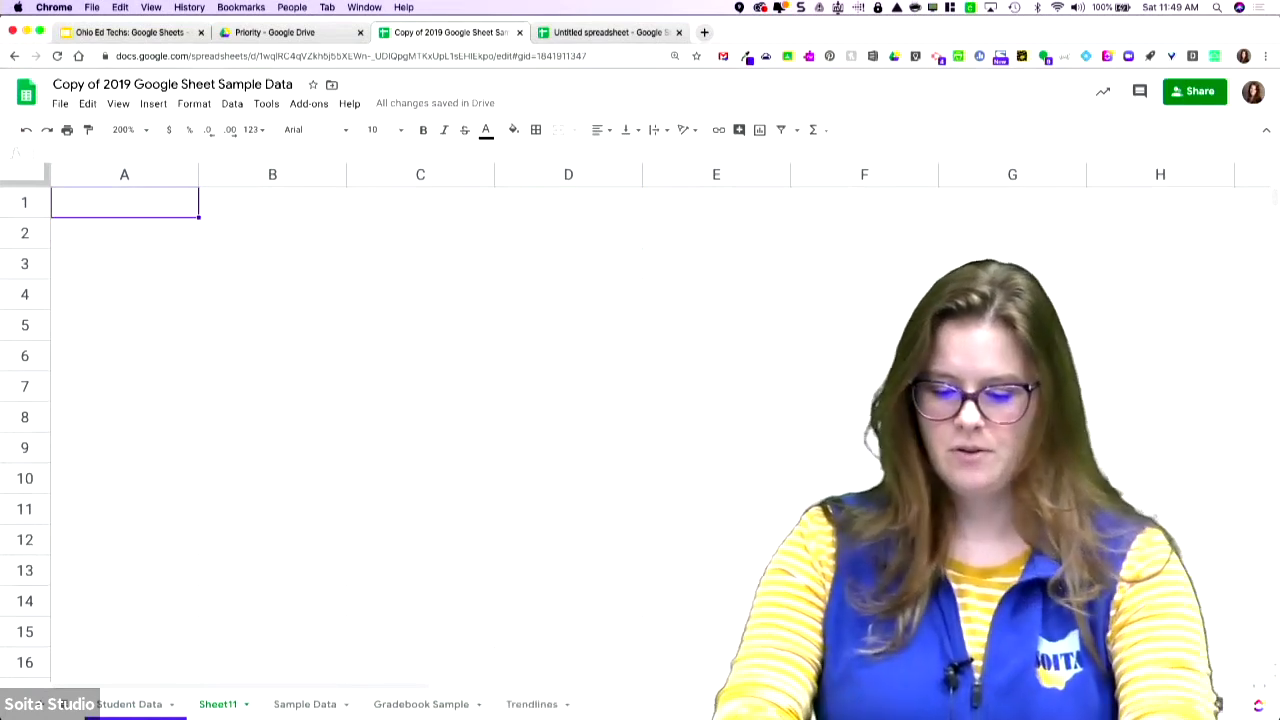
{"action": "type", "text": "Student Name"}
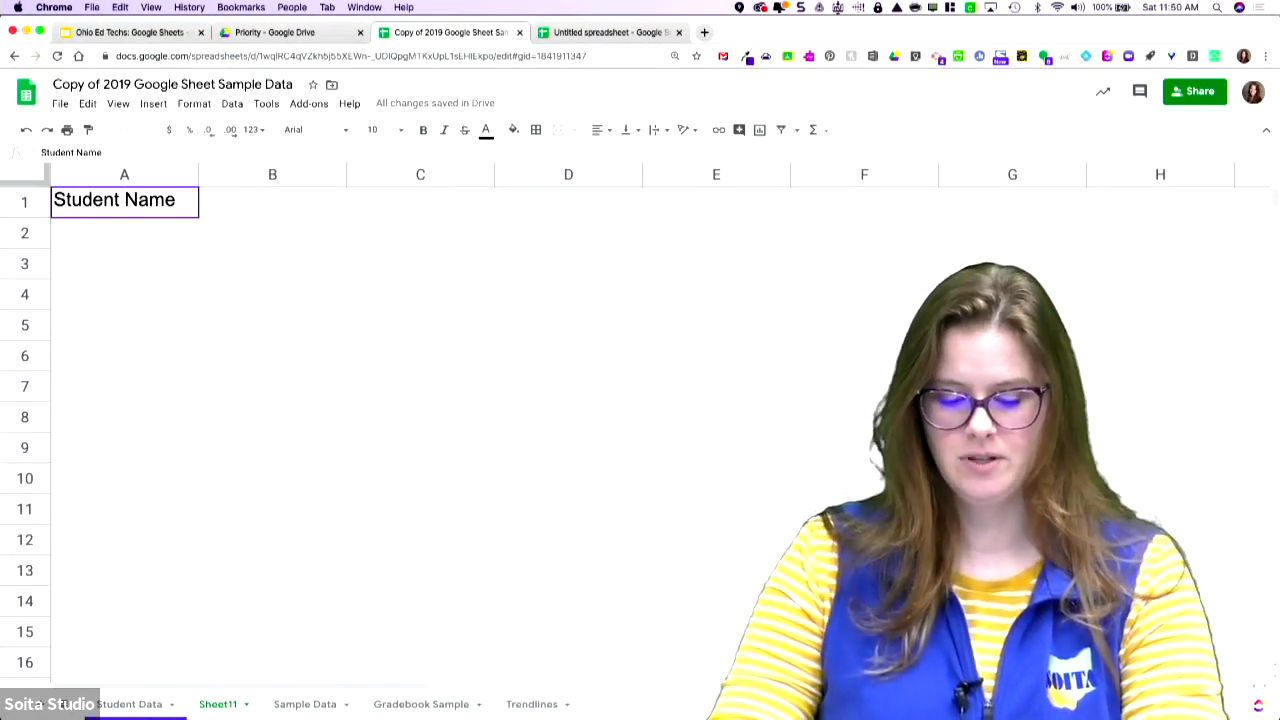
{"action": "key", "text": "Tab"}
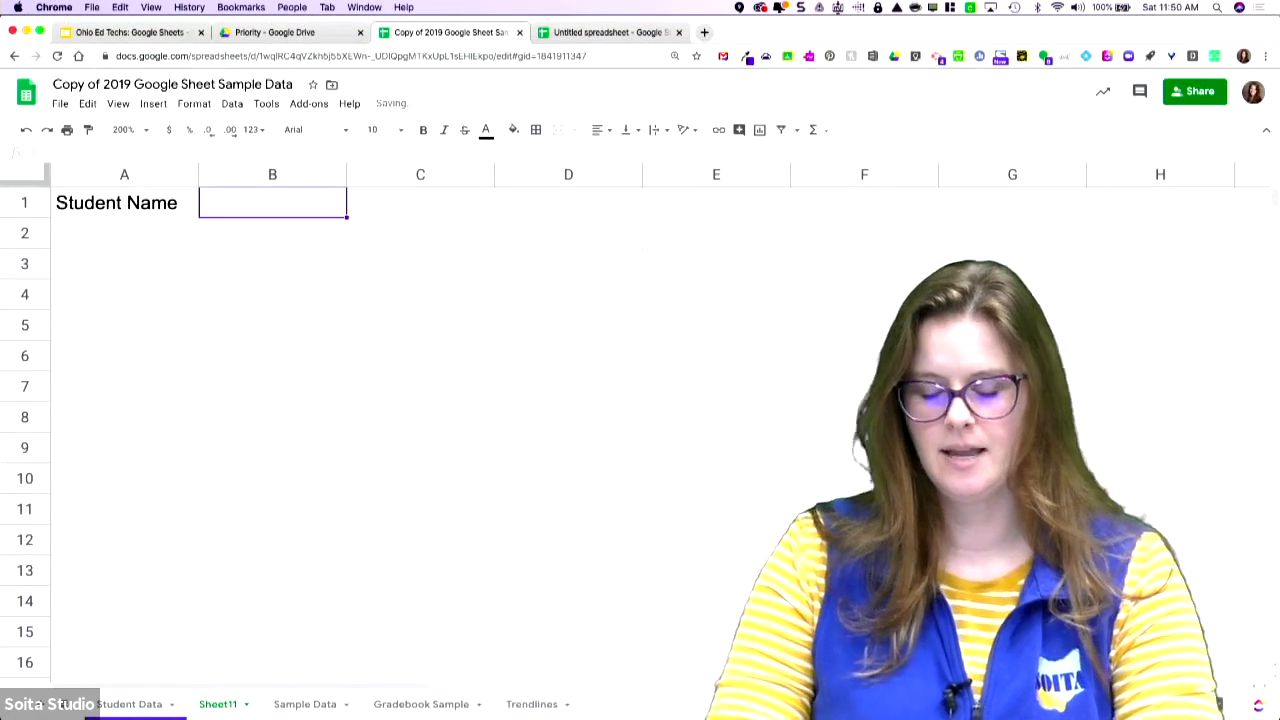
{"action": "type", "text": "Date Turned In"}
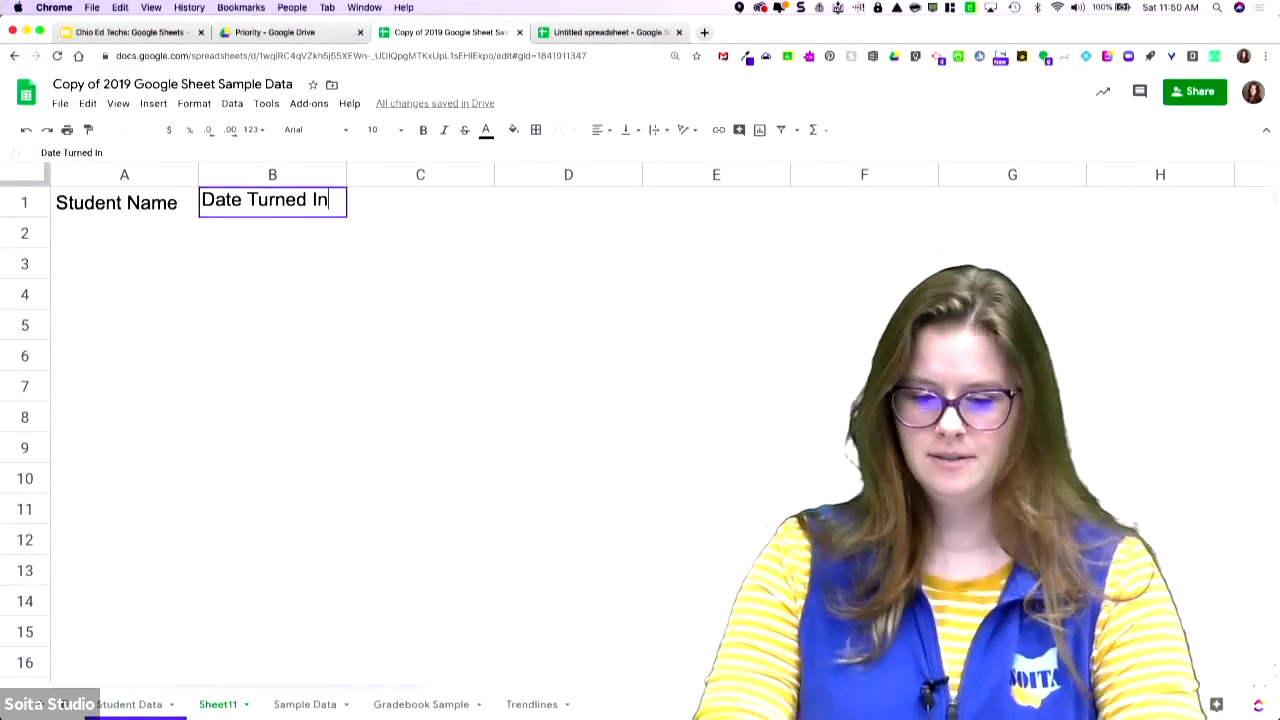
{"action": "key", "text": "Tab"}
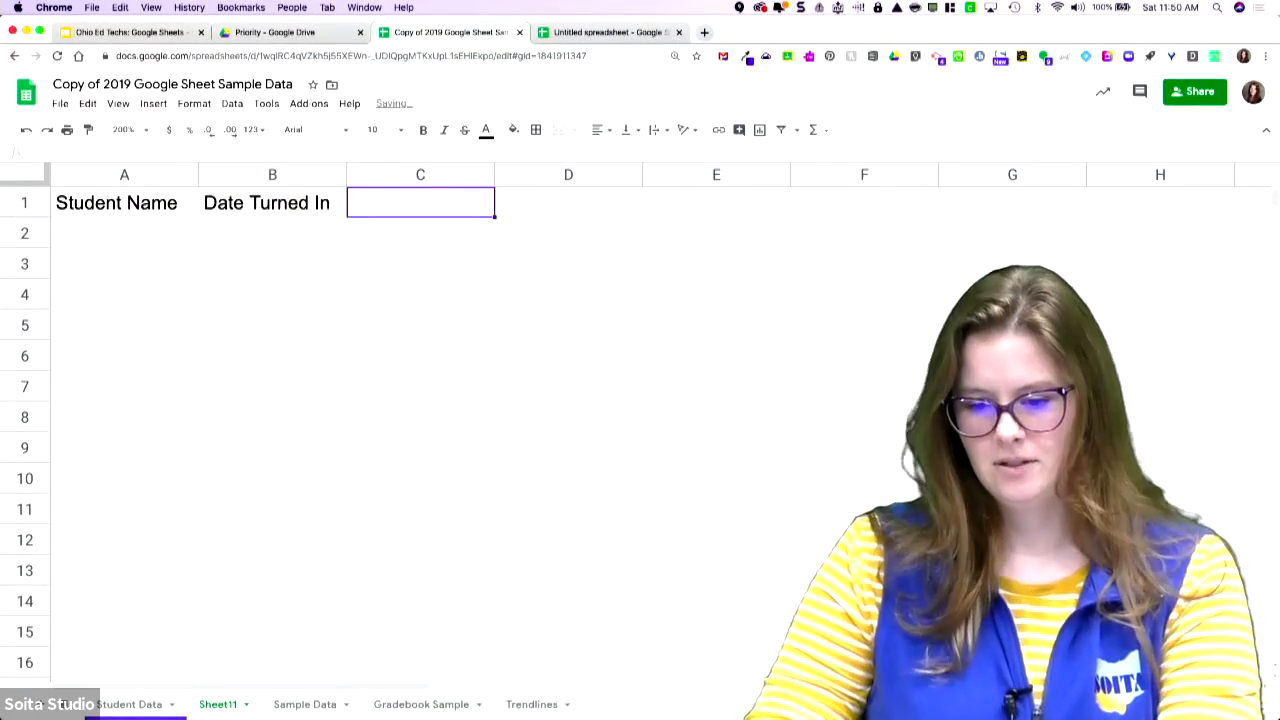
{"action": "type", "text": "Money Raised"}
{"action": "key", "text": "shift+Tab"}
{"action": "key", "text": "Left"}
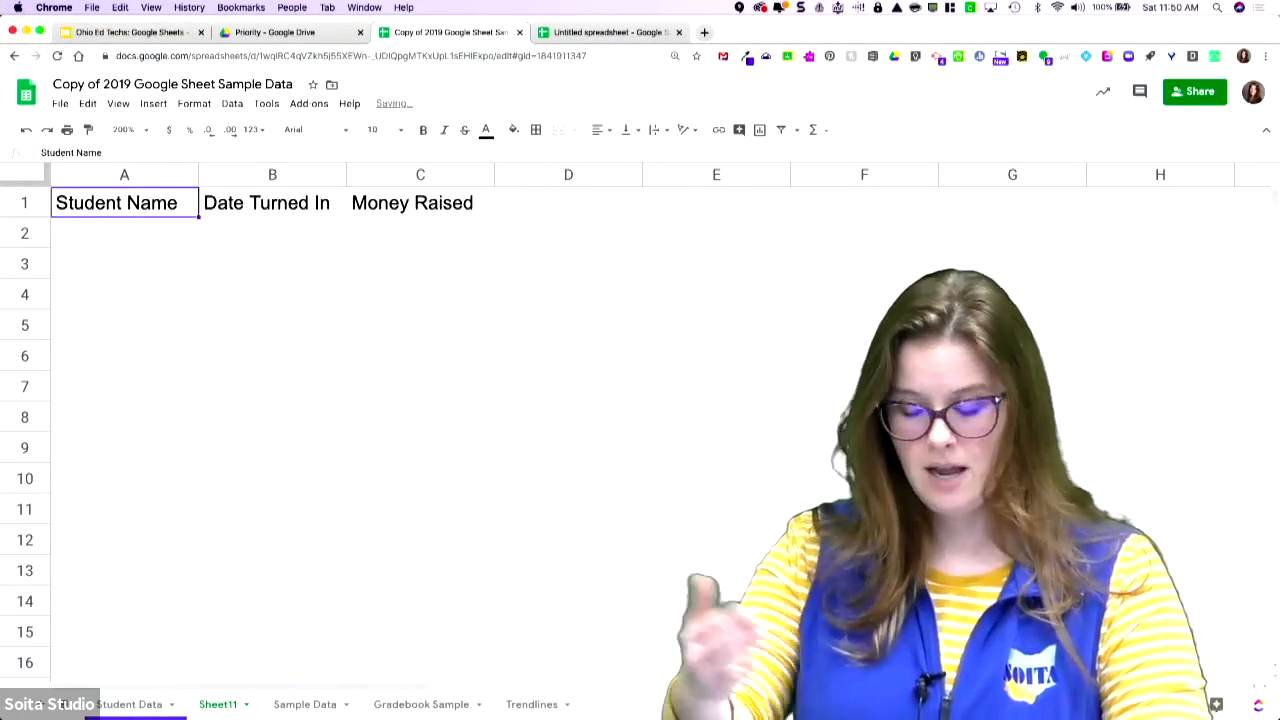
- Enter three students' first names below the Student Name header in cells A2 to A4
{"action": "key", "text": "Return"}
{"action": "key", "text": "Return"}
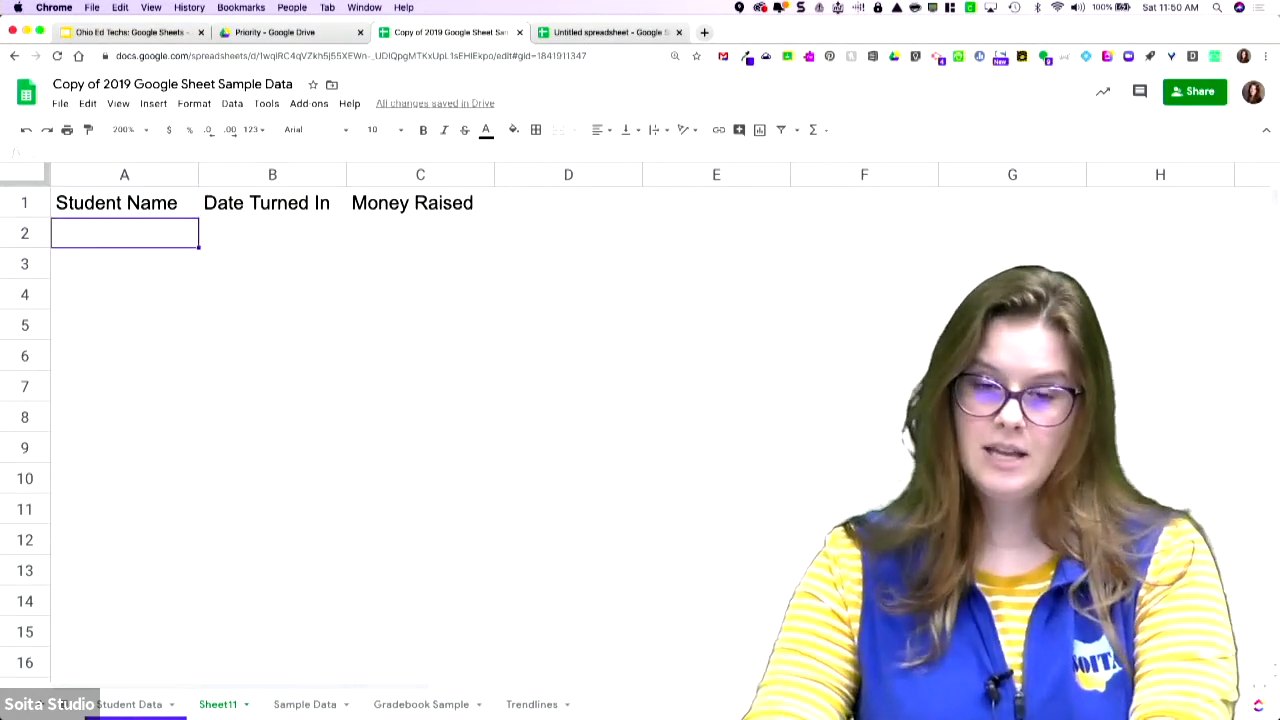
{"action": "type", "text": "Deb"}
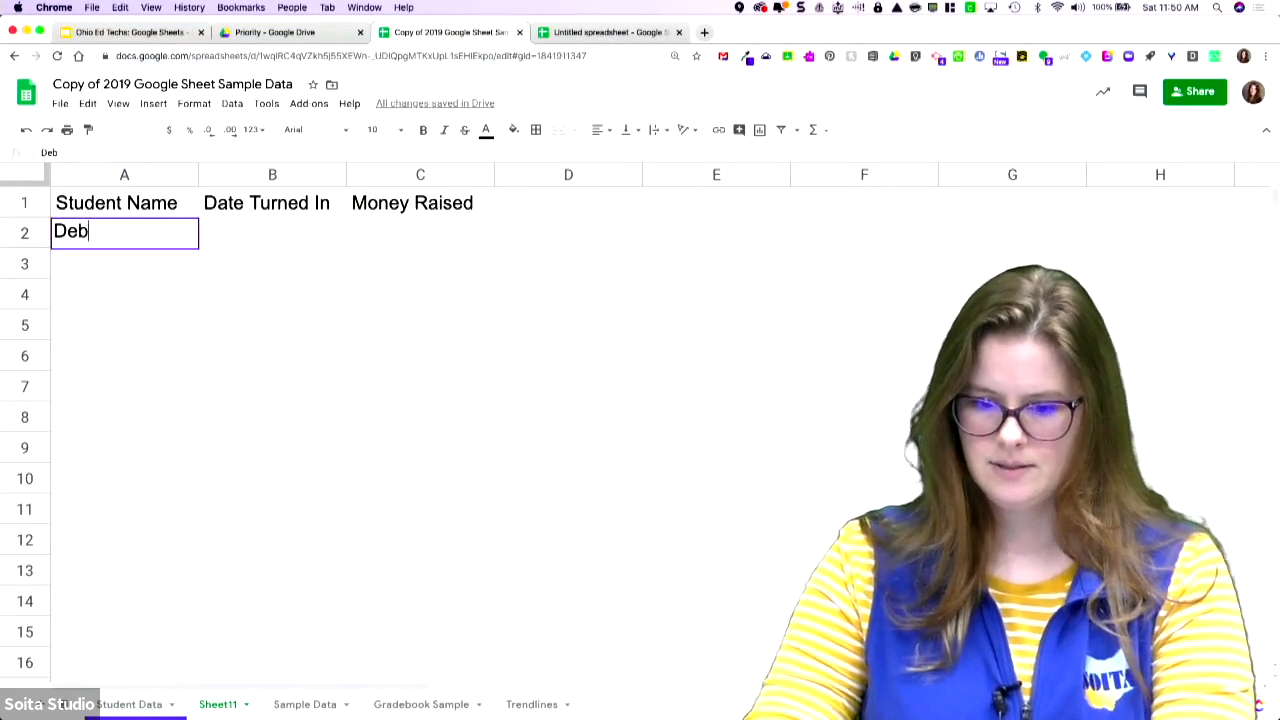
{"action": "key", "text": "Return"}
{"action": "type", "text": "Caryn"}
{"action": "key", "text": "Return"}
{"action": "type", "text": "Kara"}
{"action": "key", "text": "Return"}
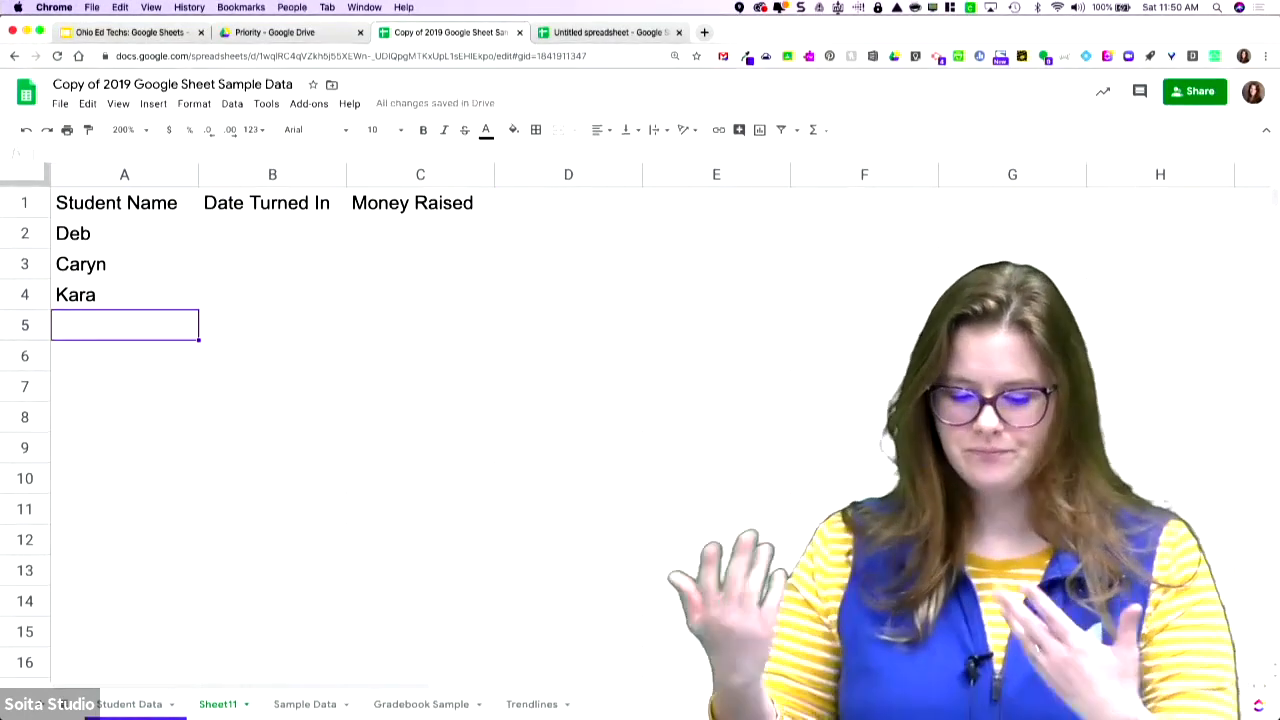
{"action": "key", "text": "Right"}
{"action": "key", "text": "Right"}
{"action": "key", "text": "Right"}
{"action": "key", "text": "Right"}
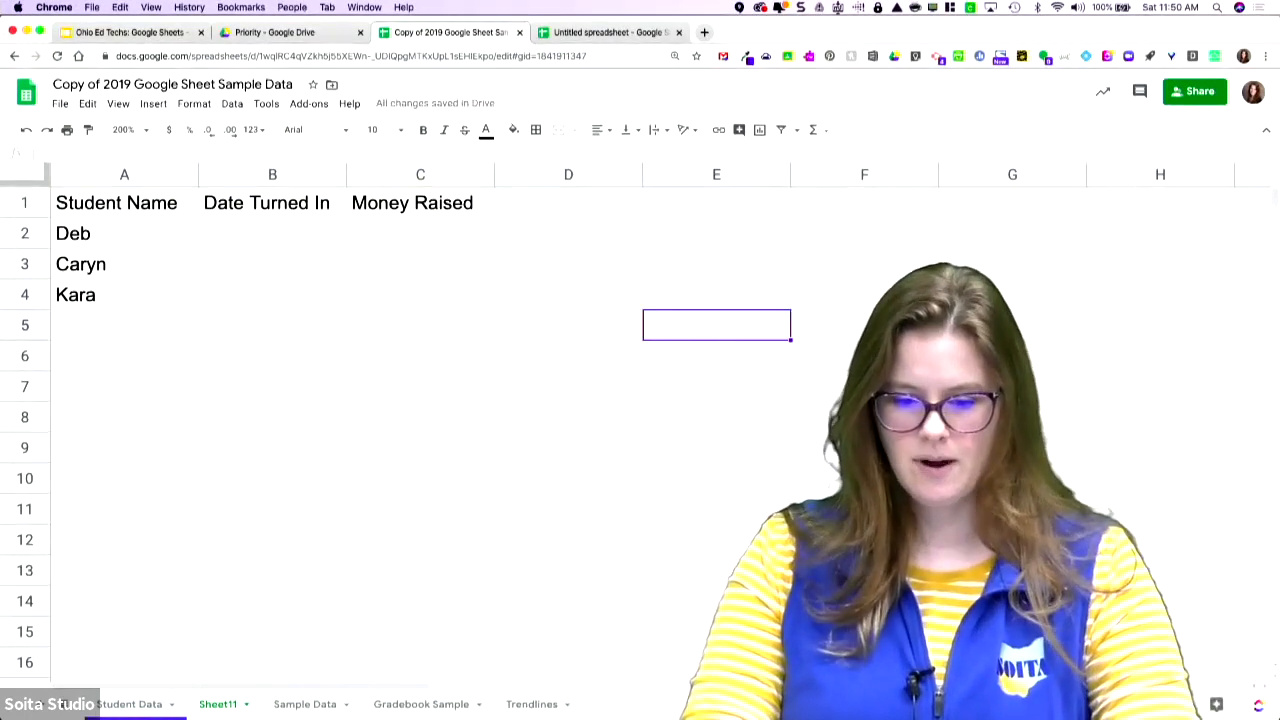
{"action": "key", "text": "Left"}
{"action": "key", "text": "Left"}
{"action": "key", "text": "Left"}
{"action": "key", "text": "Left"}
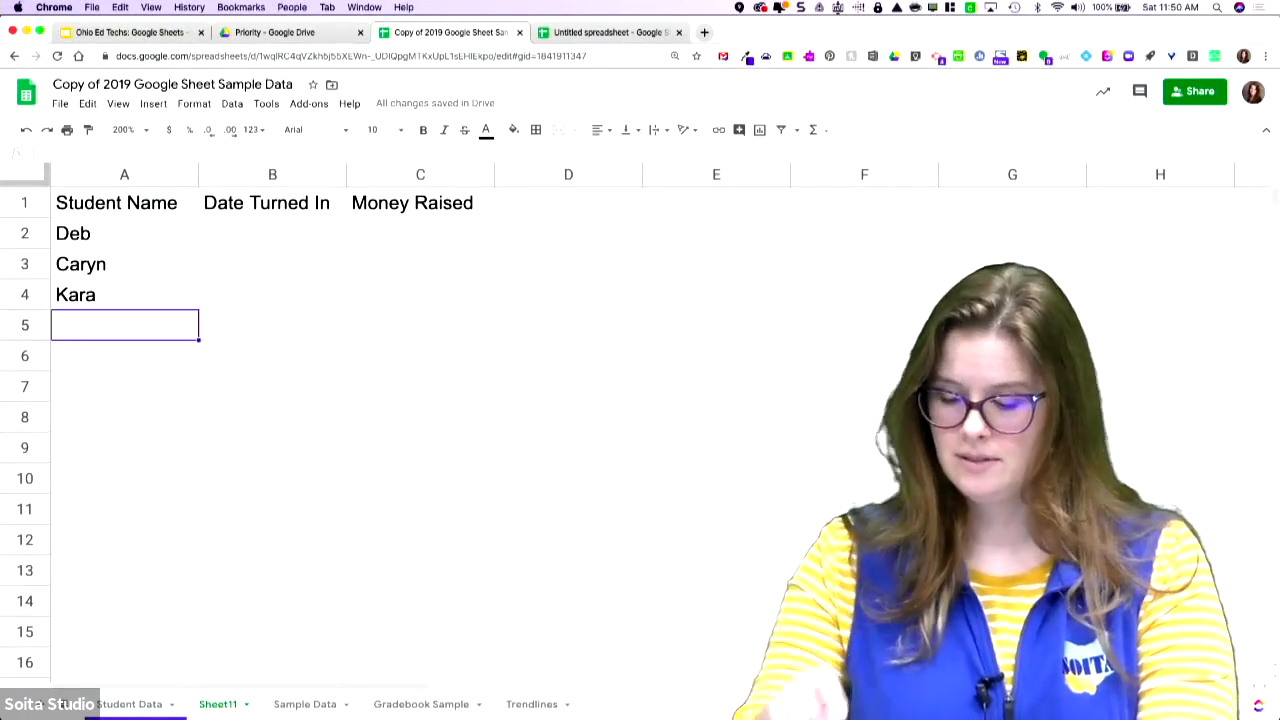
{"action": "key", "text": "Down"}
{"action": "key", "text": "Down"}
{"action": "key", "text": "Down"}
{"action": "key", "text": "Down"}
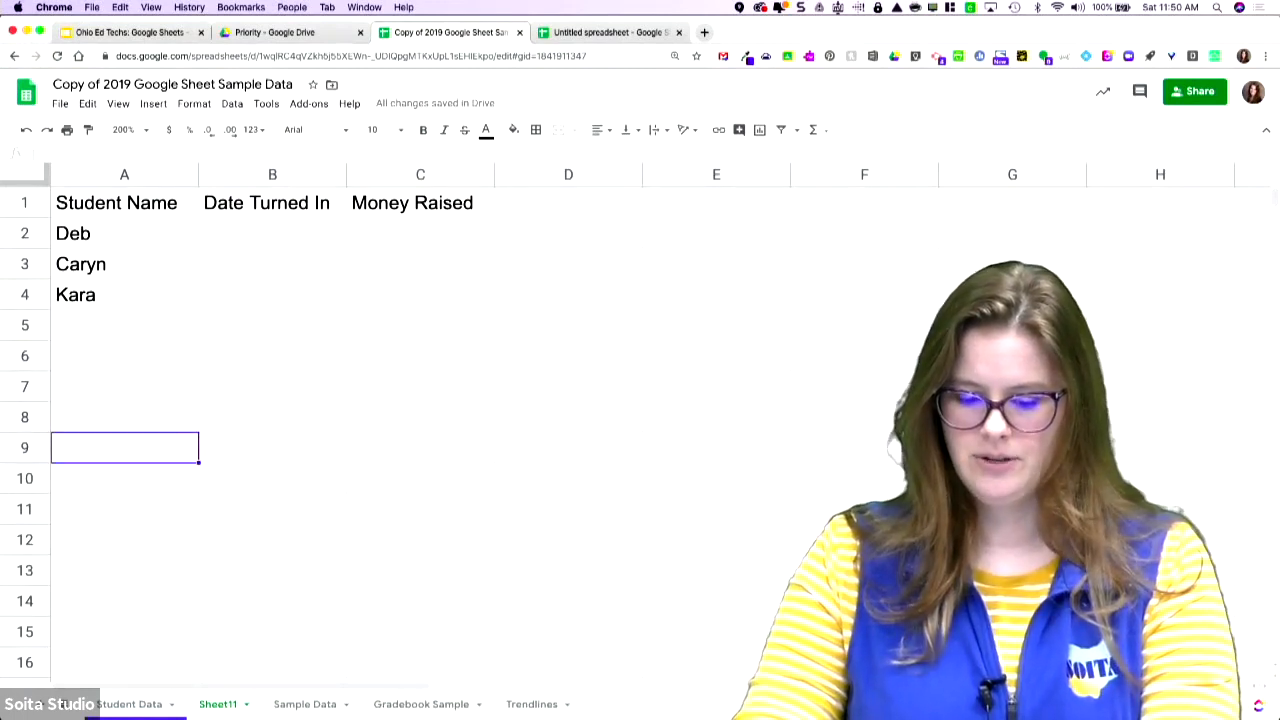
{"action": "key", "text": "Up"}
{"action": "key", "text": "Up"}
{"action": "key", "text": "Up"}
{"action": "key", "text": "Up"}
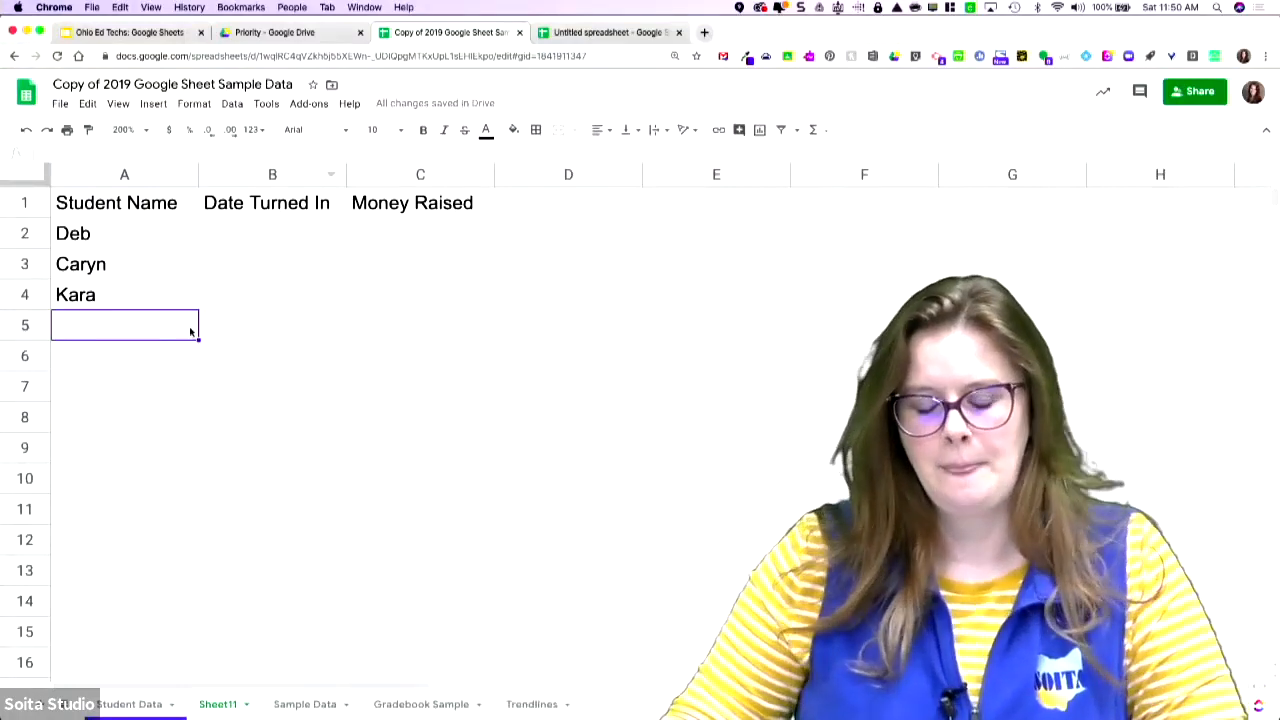
{"action": "left_click", "coordinate": [68, 237]}
{"action": "left_click", "coordinate": [308, 247]}
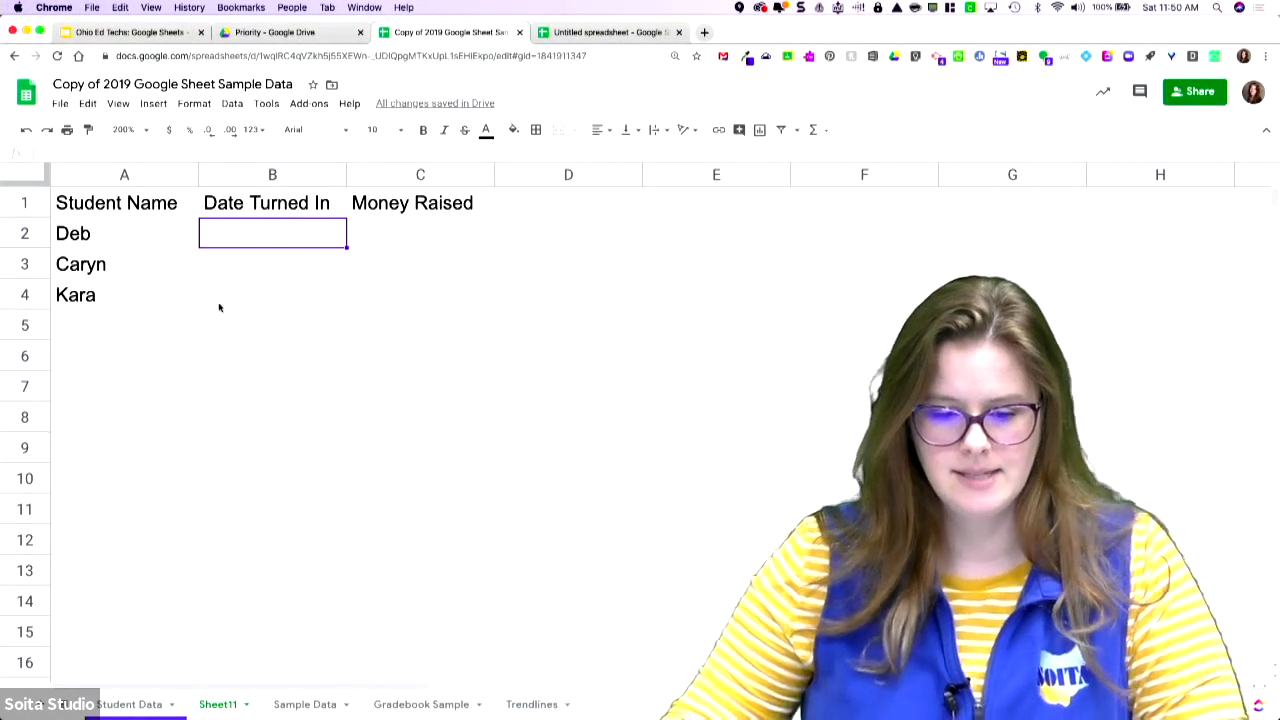
- Extend the student list with three more first names in cells A5 to A7
{"action": "left_click", "coordinate": [164, 336]}
{"action": "type", "text": "JOh"}
{"action": "key", "text": "BackSpace"}
{"action": "key", "text": "BackSpace"}
{"action": "key", "text": "BackSpace"}
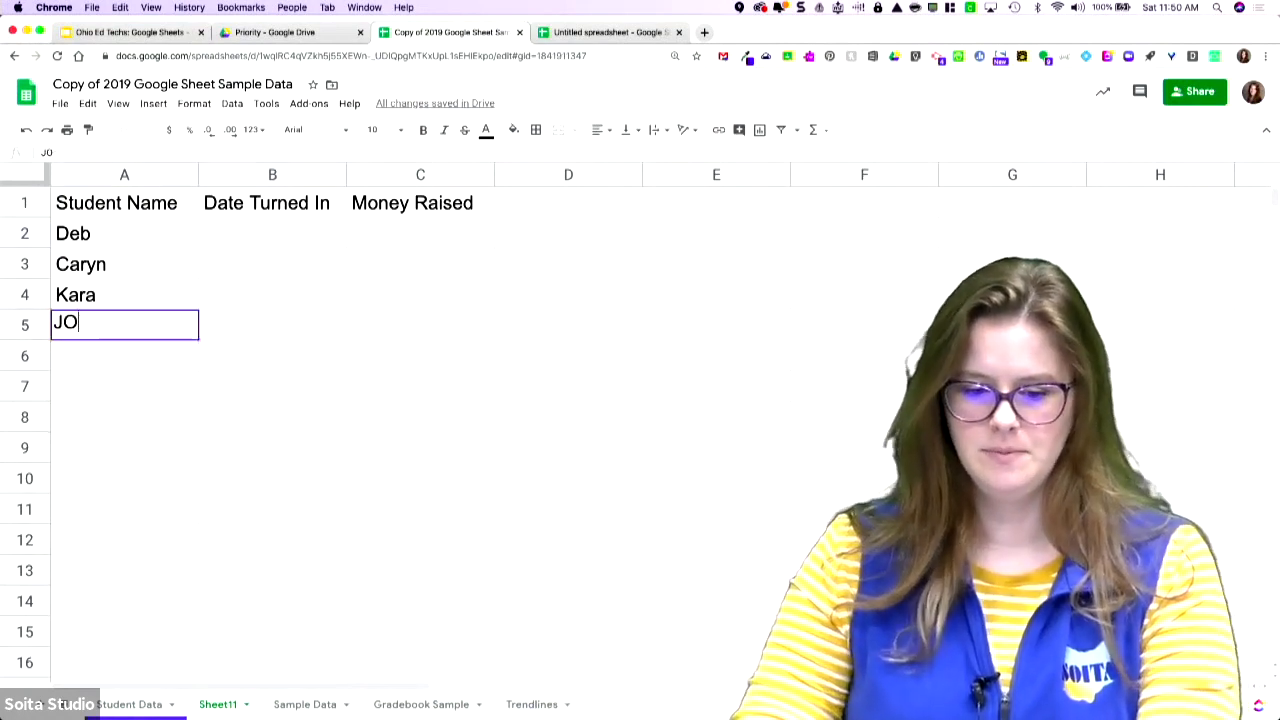
{"action": "type", "text": "John"}
{"action": "key", "text": "Return"}
{"action": "type", "text": "Jack"}
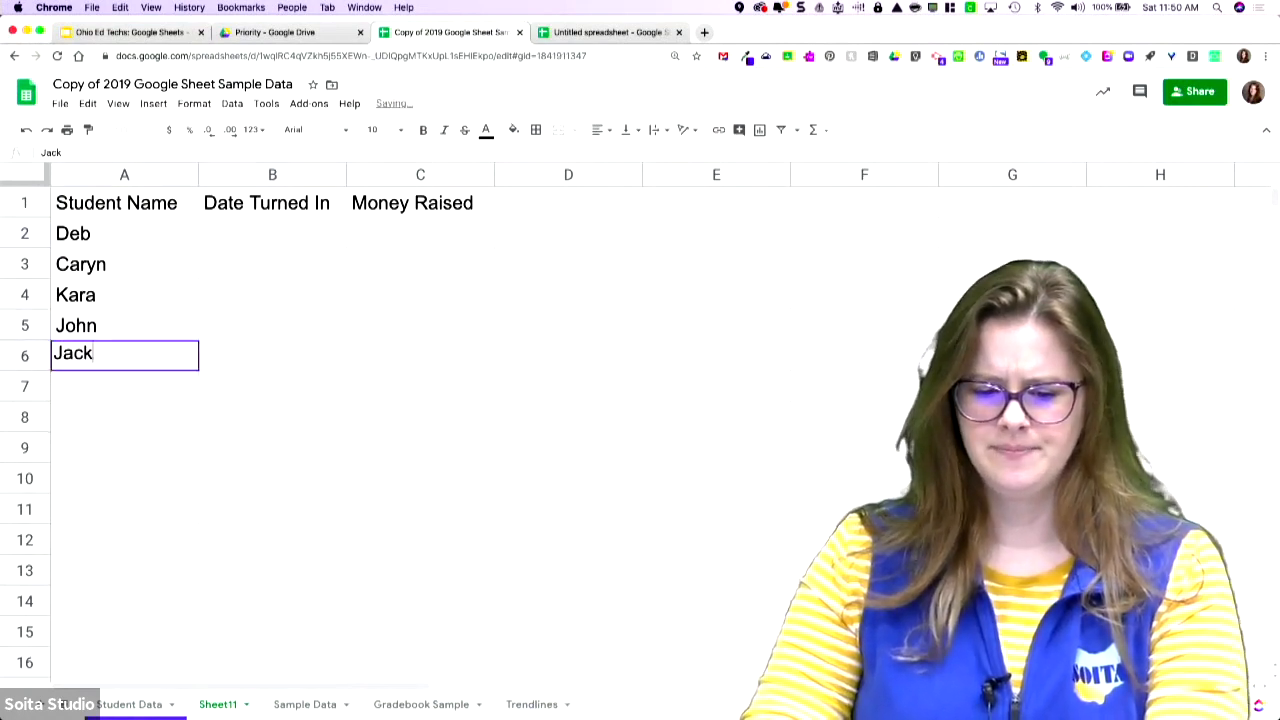
{"action": "key", "text": "Return"}
{"action": "type", "text": "Sam"}
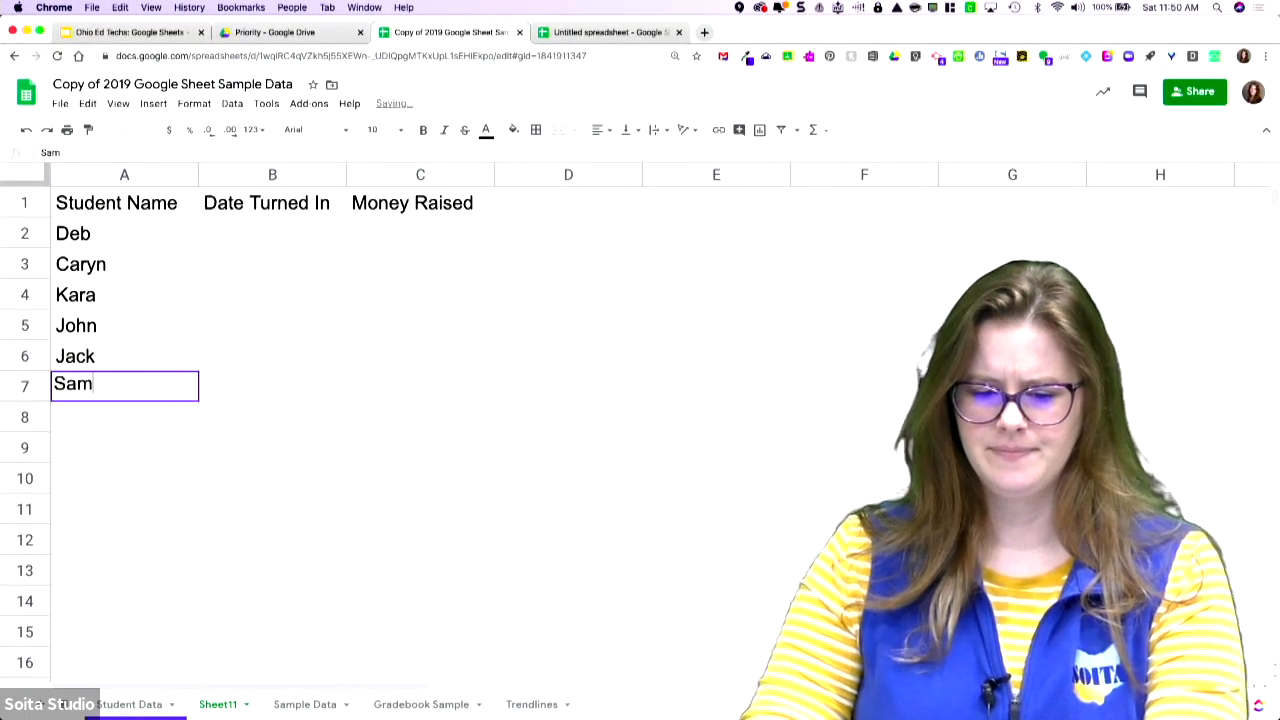
- Enter 3/20/20 as the first student's turn-in date in cell B2
{"action": "left_click", "coordinate": [288, 238]}
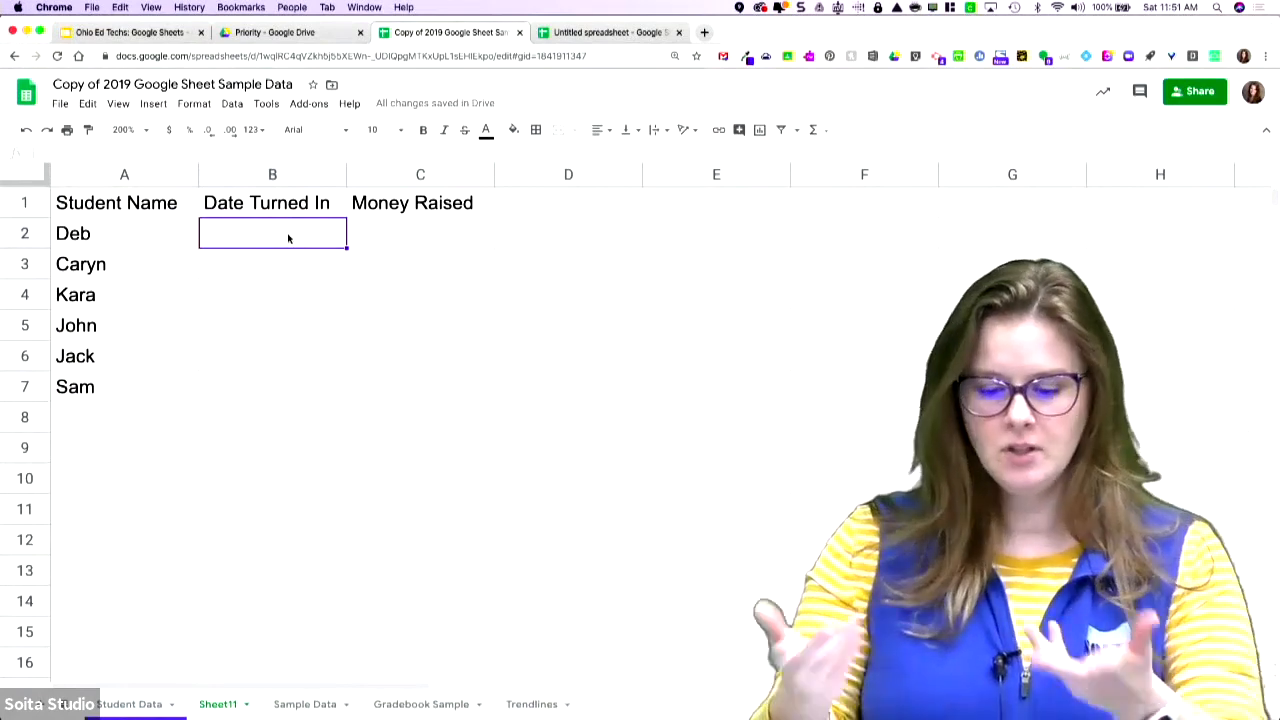
{"action": "type", "text": "3/20/20"}
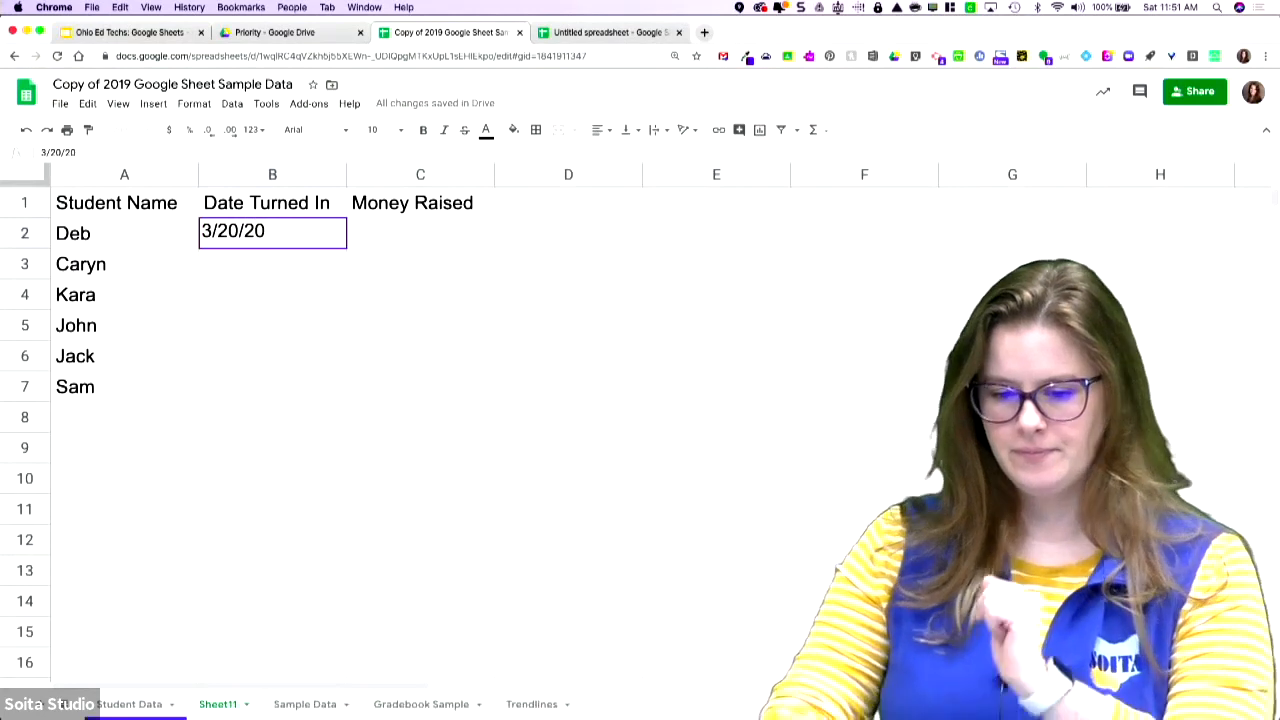
{"action": "key", "text": "Return"}
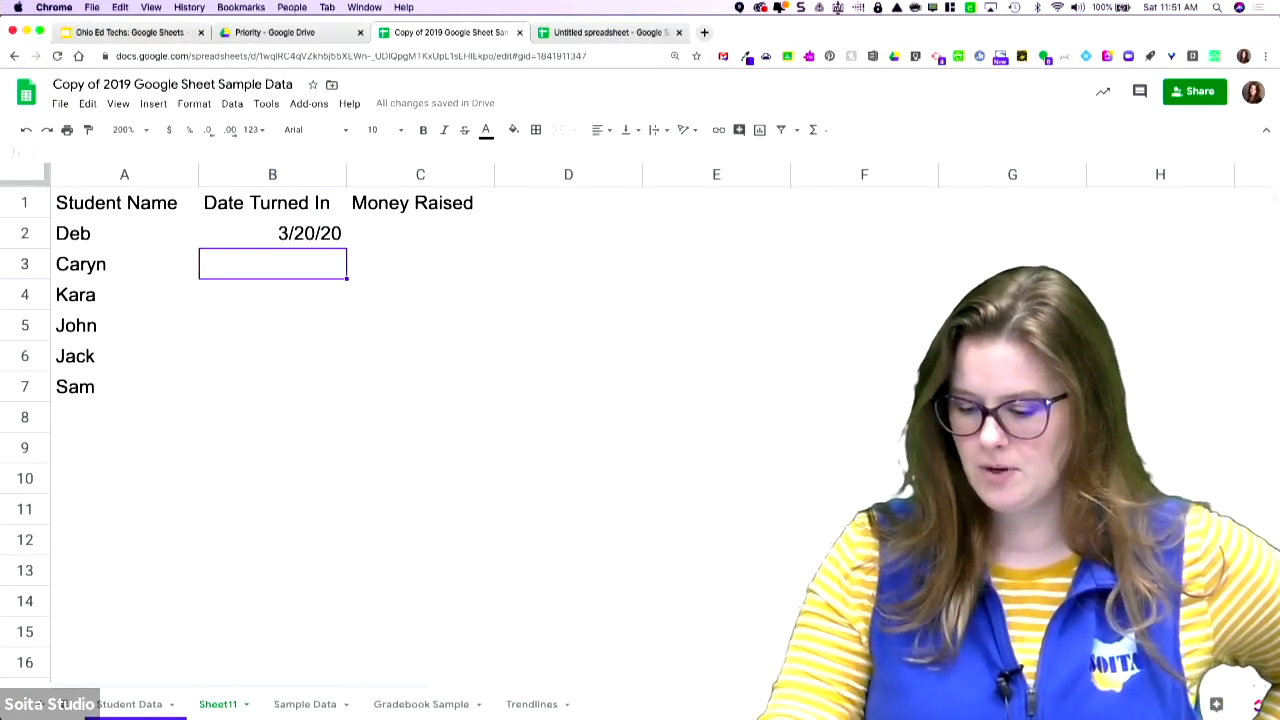
- Insert the current date, 3/21/2020, in cell B3, and try autofilling it down to B7 before undoing the fill
{"action": "key", "text": "super+semicolon"}
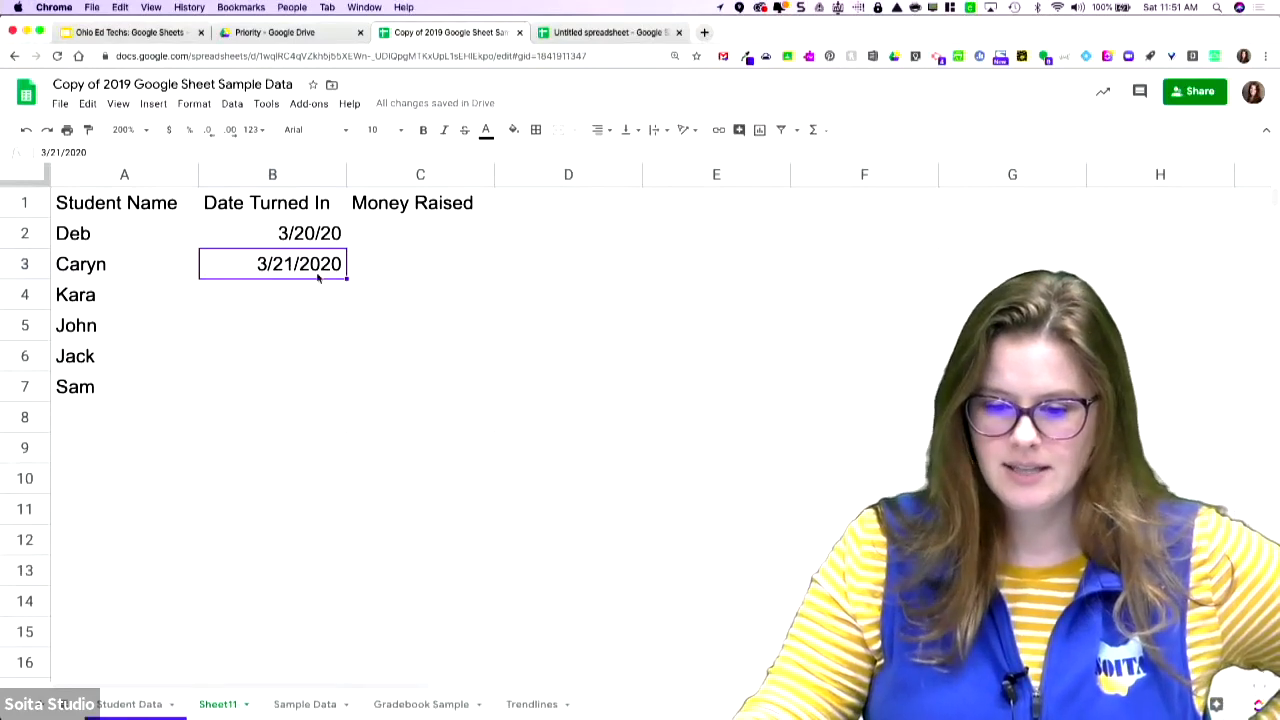
{"action": "left_click_drag", "start_coordinate": [347, 280], "coordinate": [343, 390]}
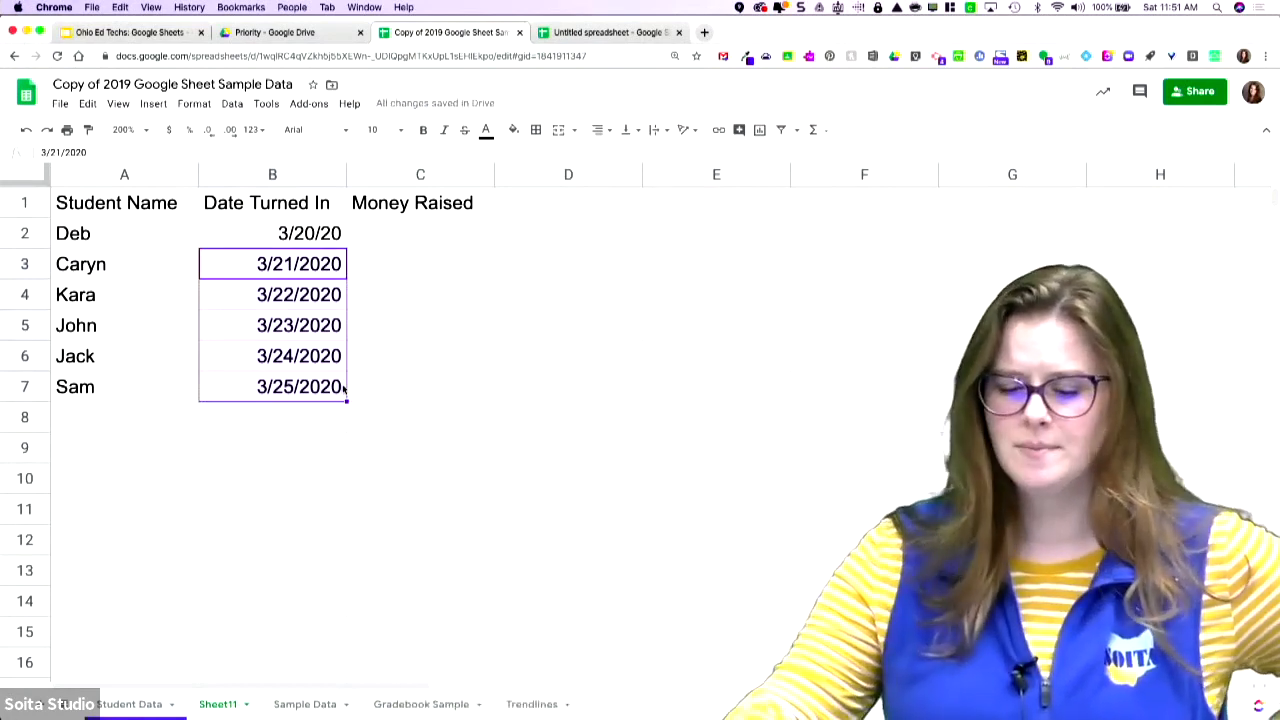
{"action": "key", "text": "super+z"}
- Enter 3/21/2020 as the third student's turn-in date in cell B4
{"action": "left_click", "coordinate": [266, 302]}
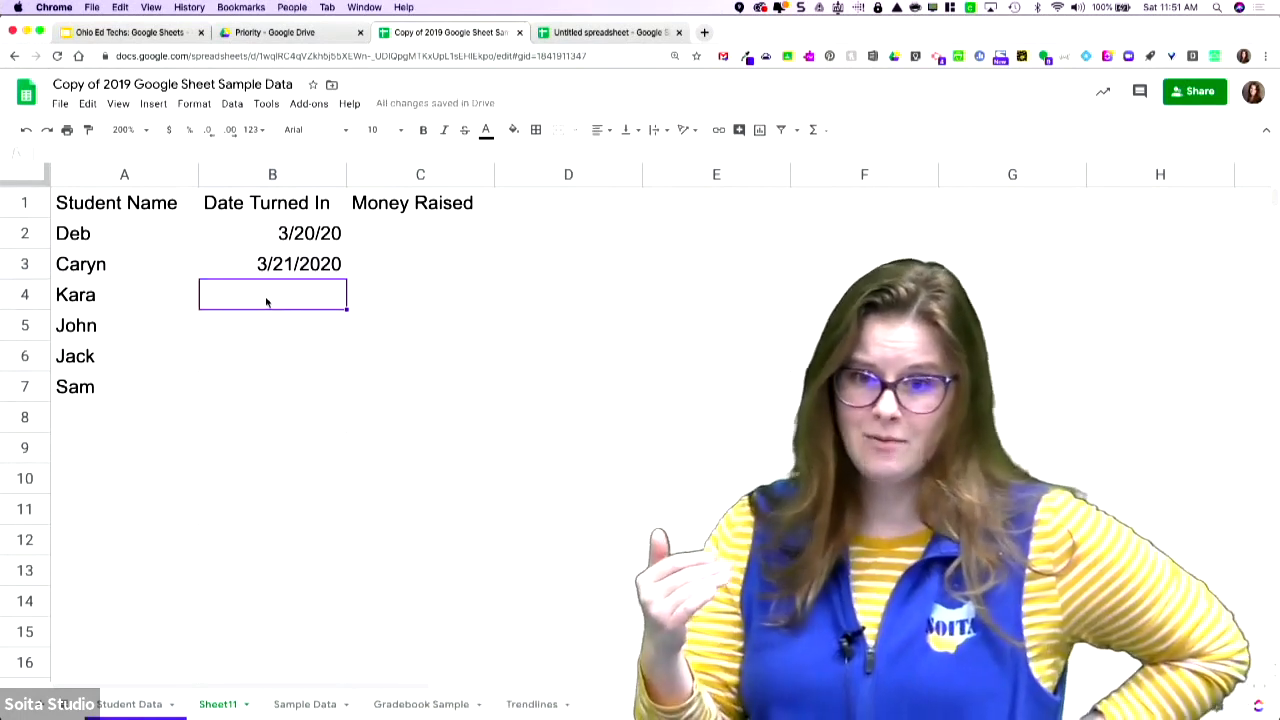
{"action": "type", "text": "3"}
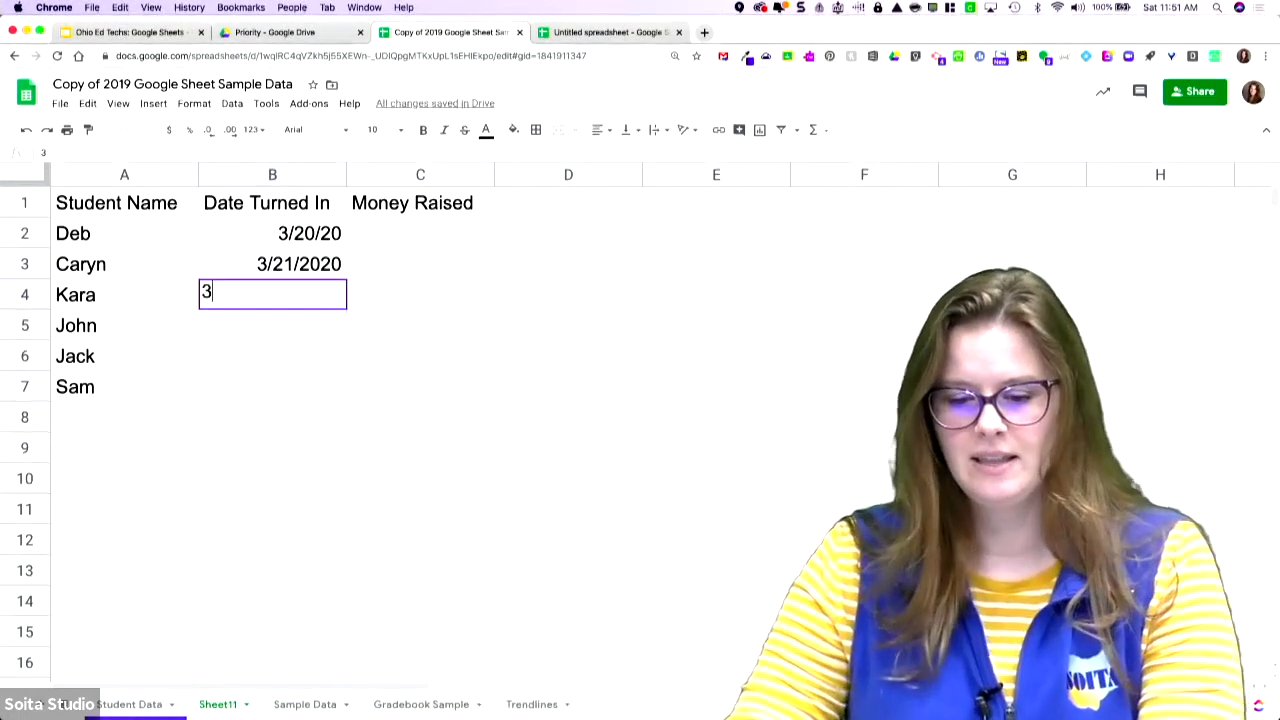
{"action": "type", "text": "/21/2020"}
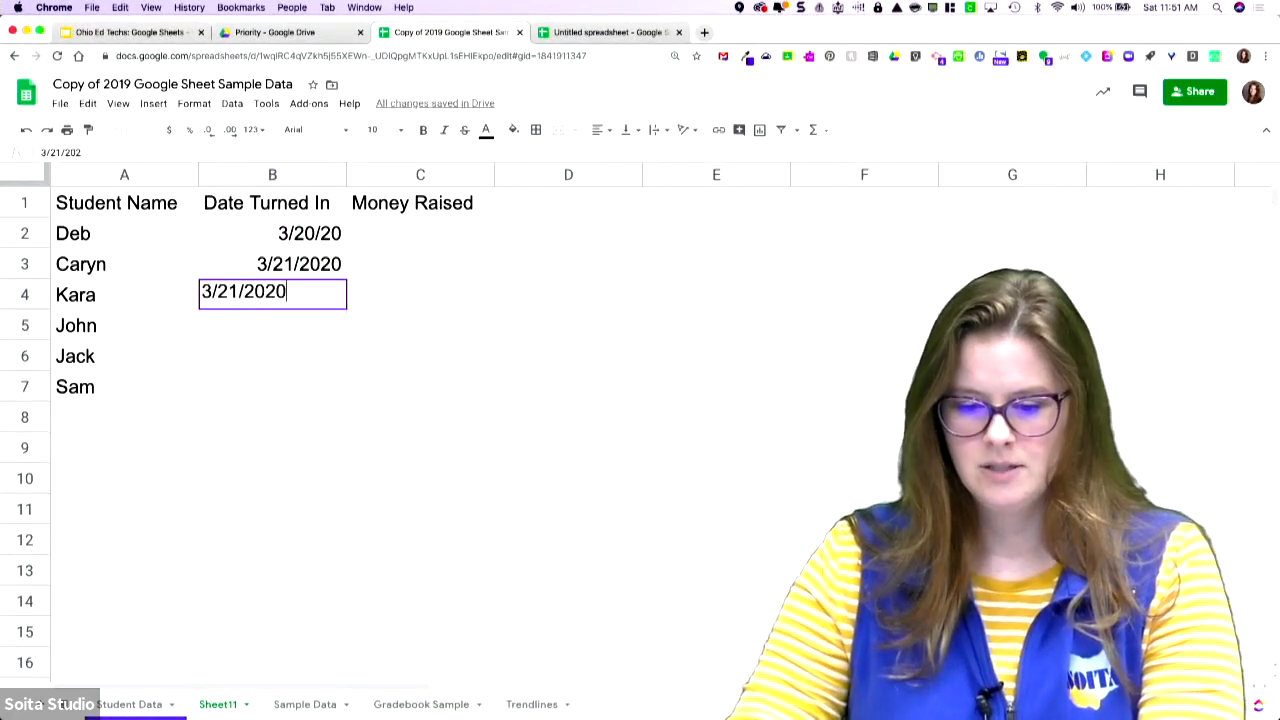
{"action": "key", "text": "Return"}
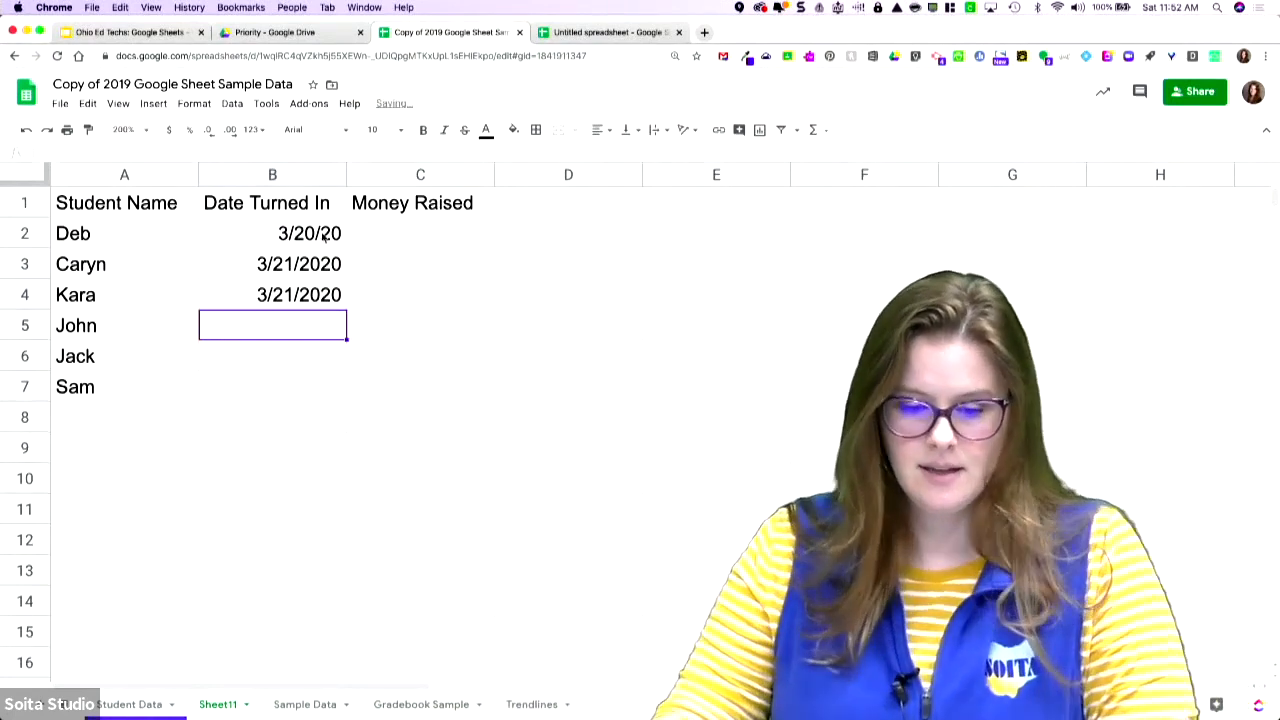
- Autofill the repeated date from cells B3 and B4 down to B7
{"action": "left_click_drag", "start_coordinate": [320, 264], "coordinate": [324, 298]}
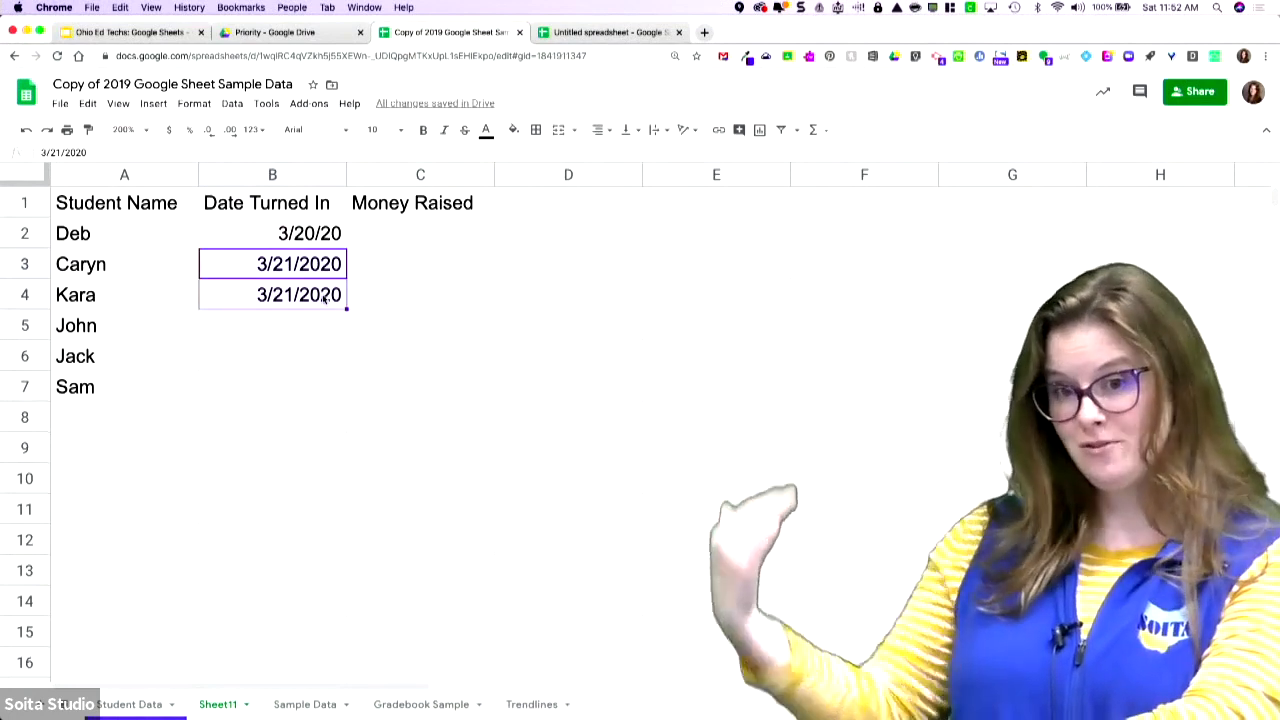
{"action": "left_click", "coordinate": [336, 276]}
{"action": "left_click_drag", "start_coordinate": [277, 265], "coordinate": [357, 391]}
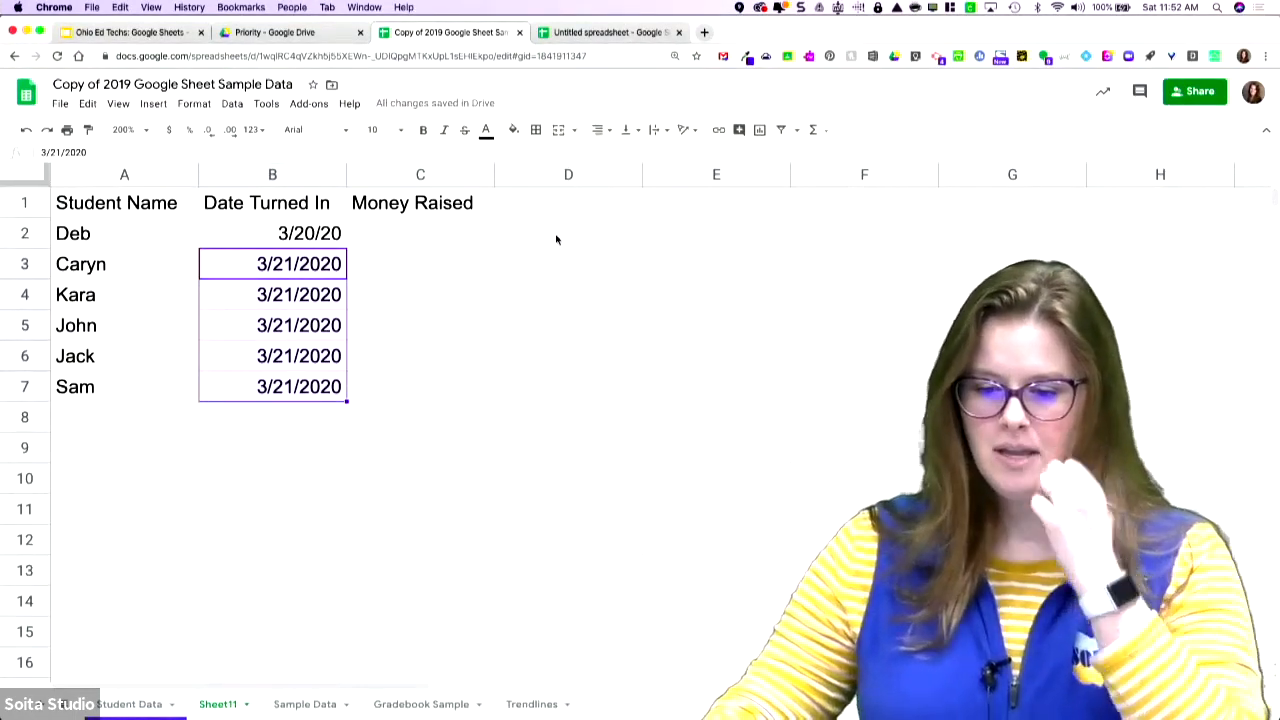
- Enter 1, 2 and 3 in cells D2 to D4 and autofill the number series down to D11
{"action": "left_click", "coordinate": [557, 240]}
{"action": "type", "text": "1"}
{"action": "key", "text": "Return"}
{"action": "type", "text": "2"}
{"action": "key", "text": "Return"}
{"action": "type", "text": "3"}
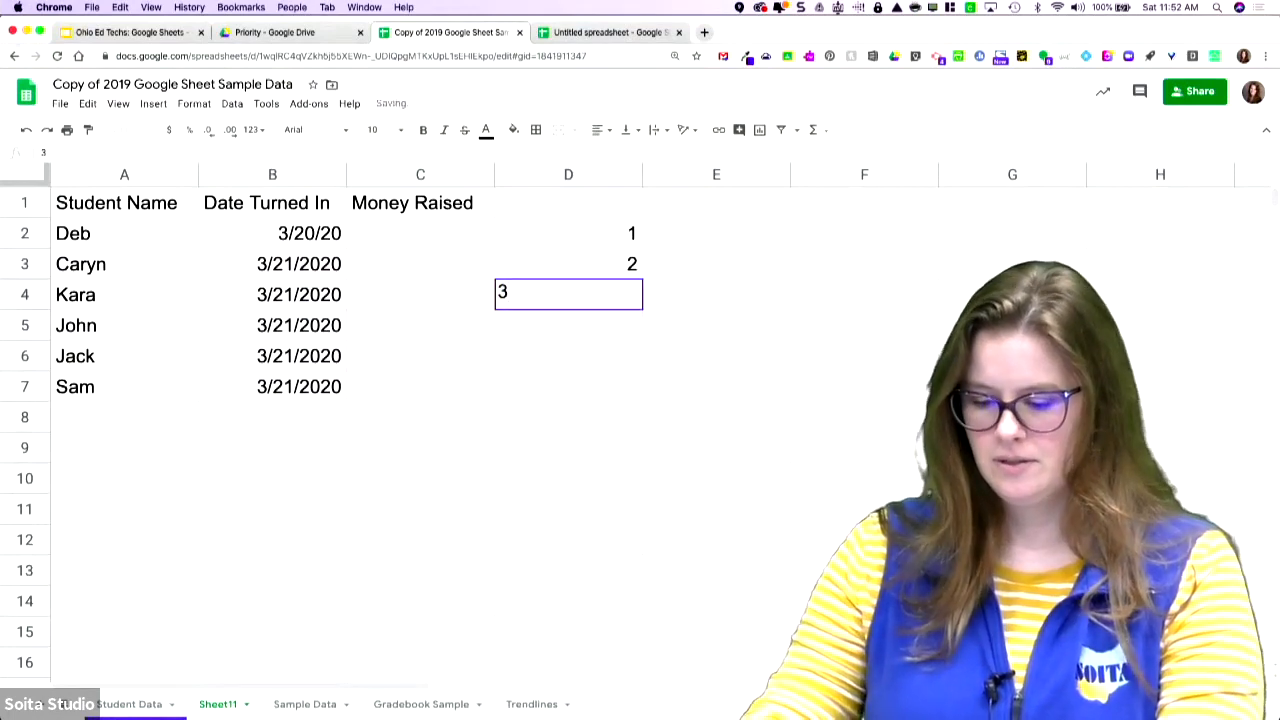
{"action": "key", "text": "Return"}
{"action": "left_click_drag", "start_coordinate": [600, 237], "coordinate": [647, 505]}
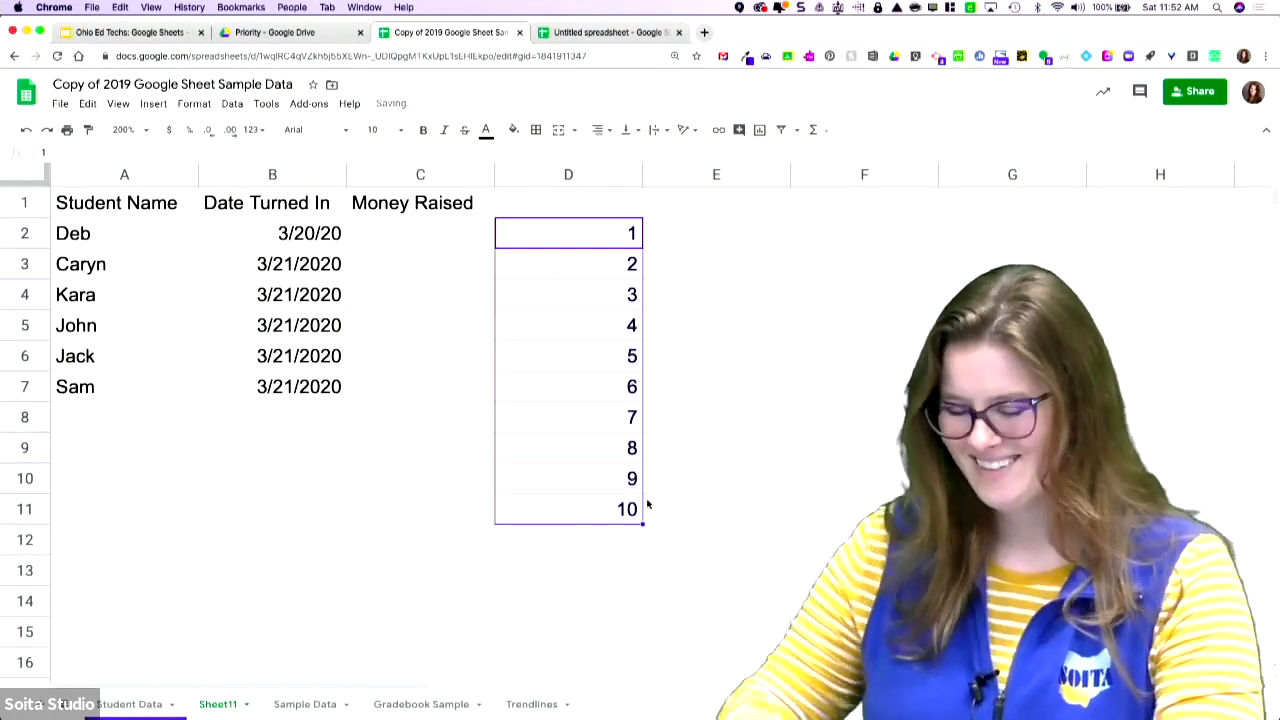
- Clear the number series in column D and enter 2, 4 and 6 in cells D2 to D4
{"action": "key", "text": "BackSpace"}
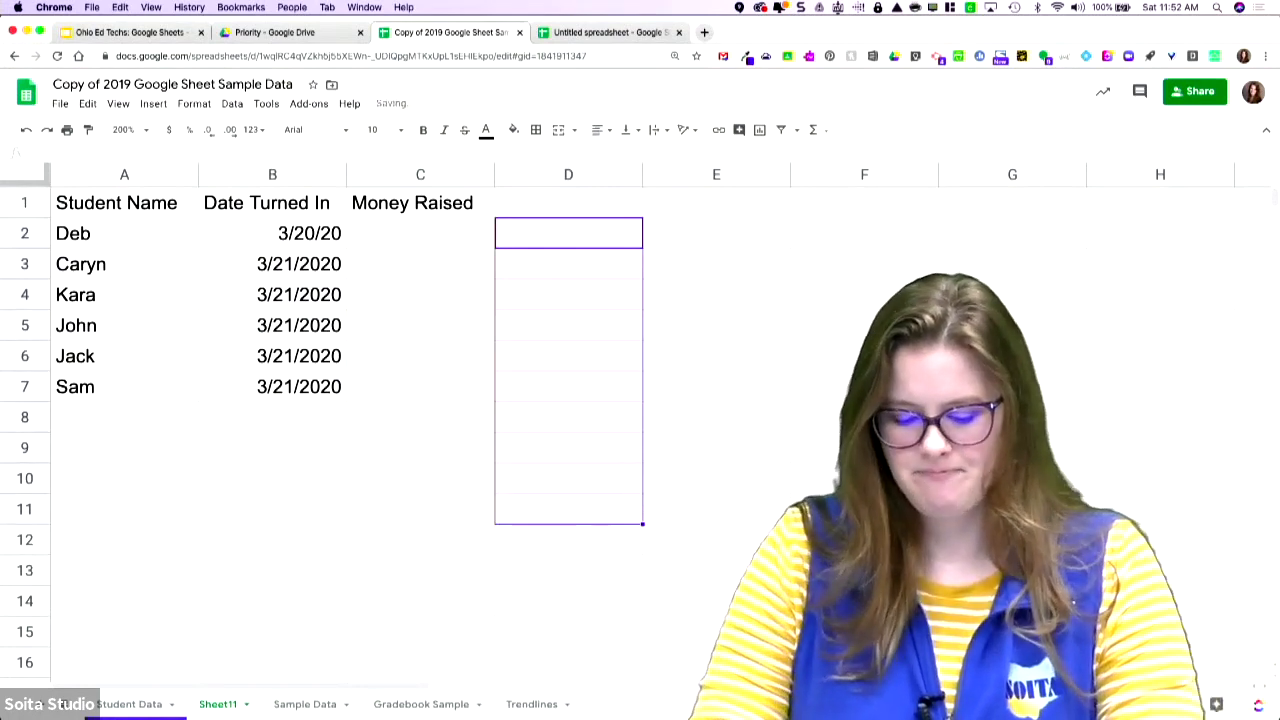
{"action": "type", "text": "2"}
{"action": "key", "text": "Return"}
{"action": "type", "text": "4"}
{"action": "key", "text": "Return"}
{"action": "type", "text": "6"}
{"action": "key", "text": "Return"}
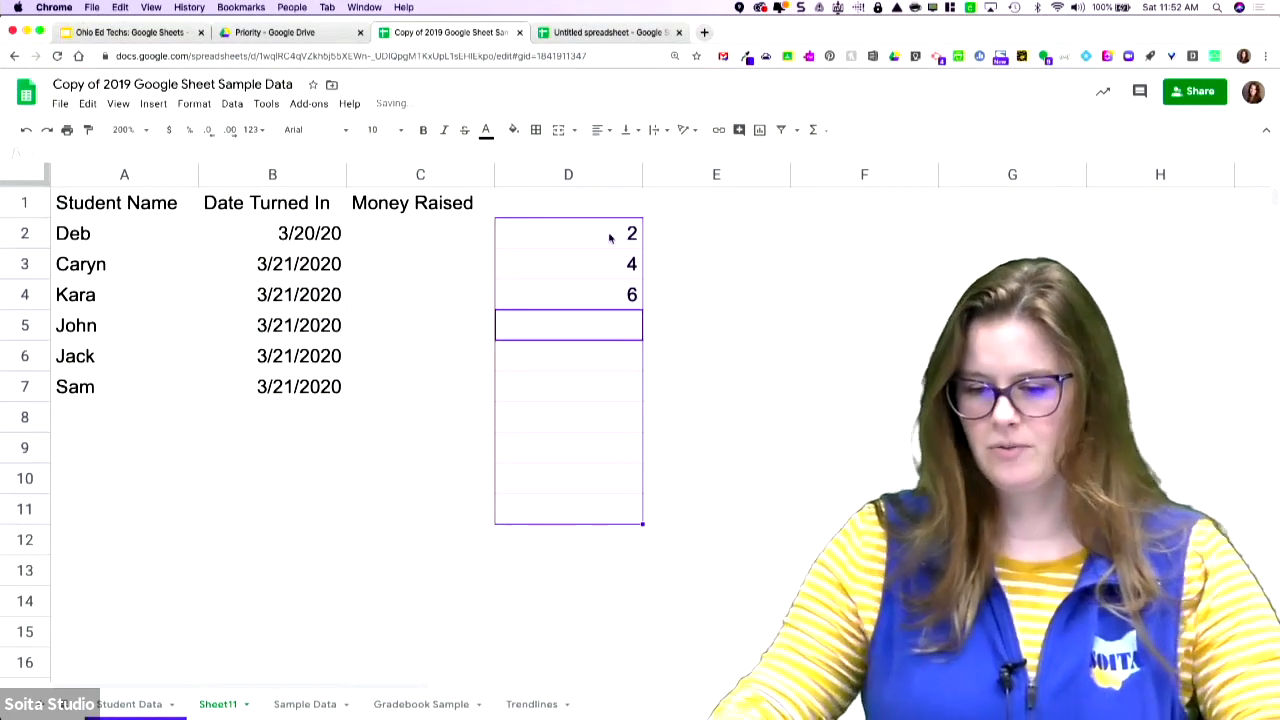
- Autofill the even-number series from D2 to D4 down to D12, then clear it
{"action": "left_click_drag", "start_coordinate": [602, 244], "coordinate": [643, 303]}
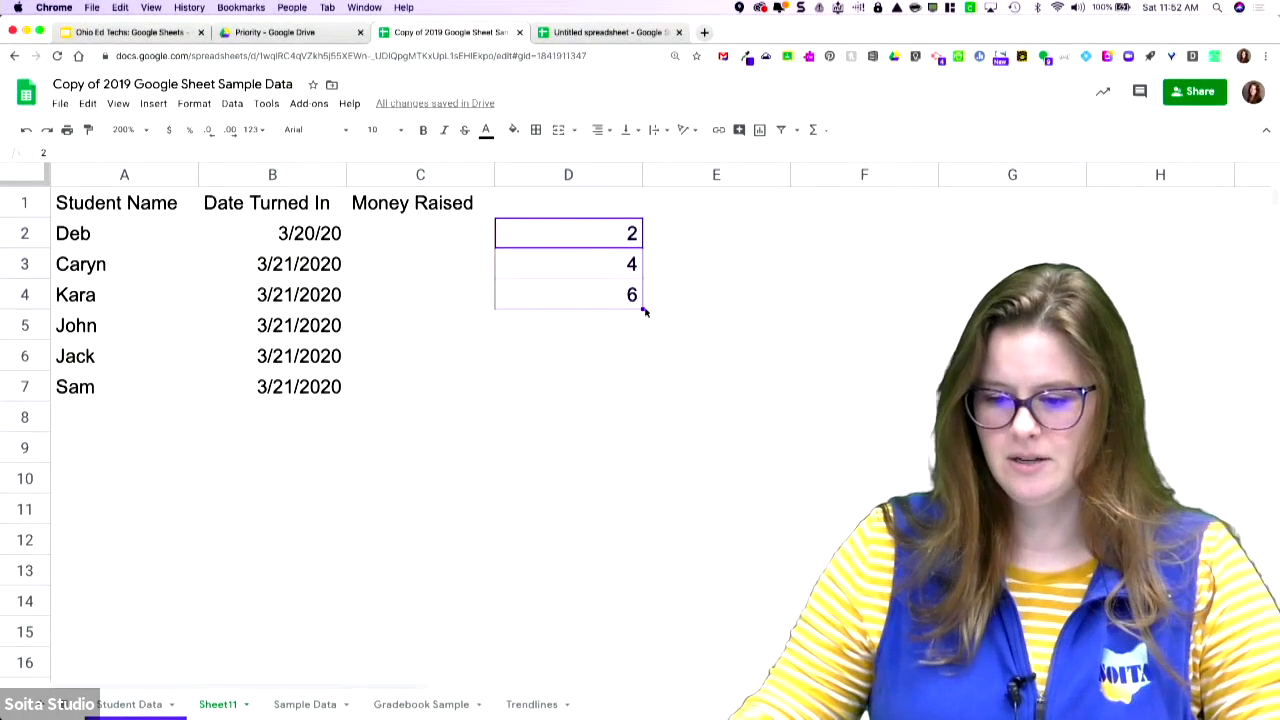
{"action": "left_click_drag", "start_coordinate": [679, 534], "coordinate": [679, 553]}
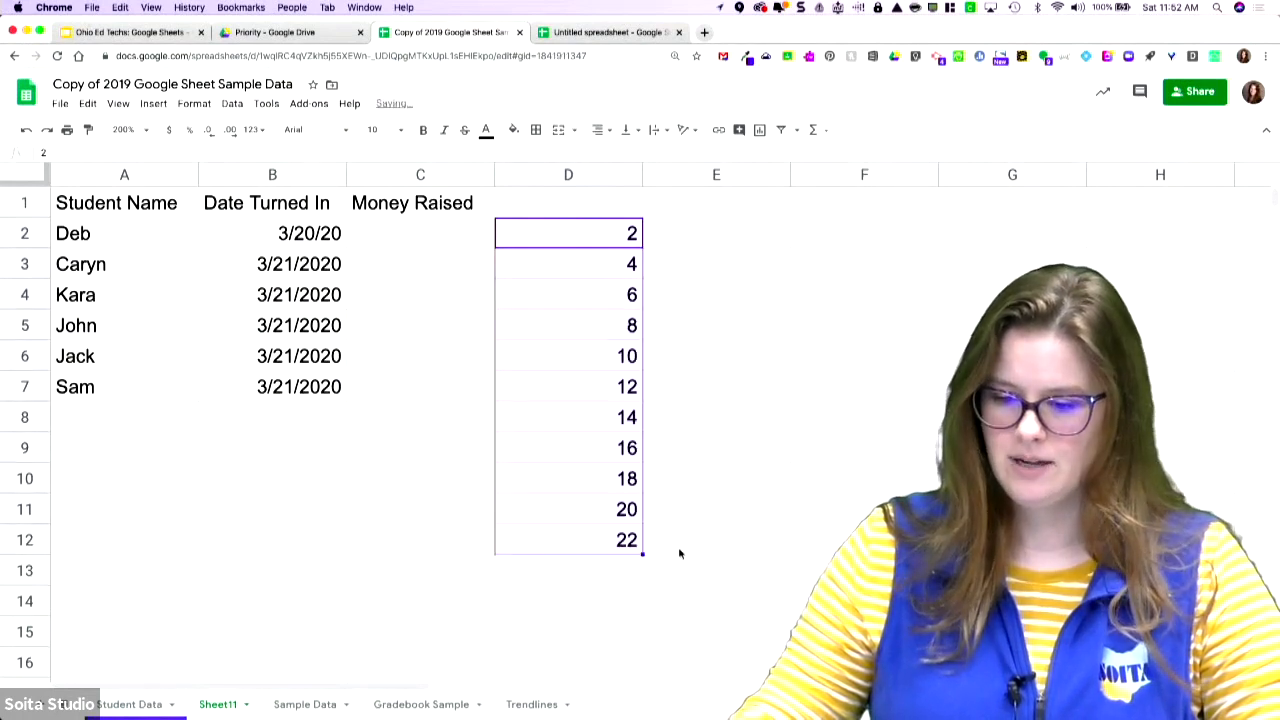
{"action": "key", "text": "Delete"}
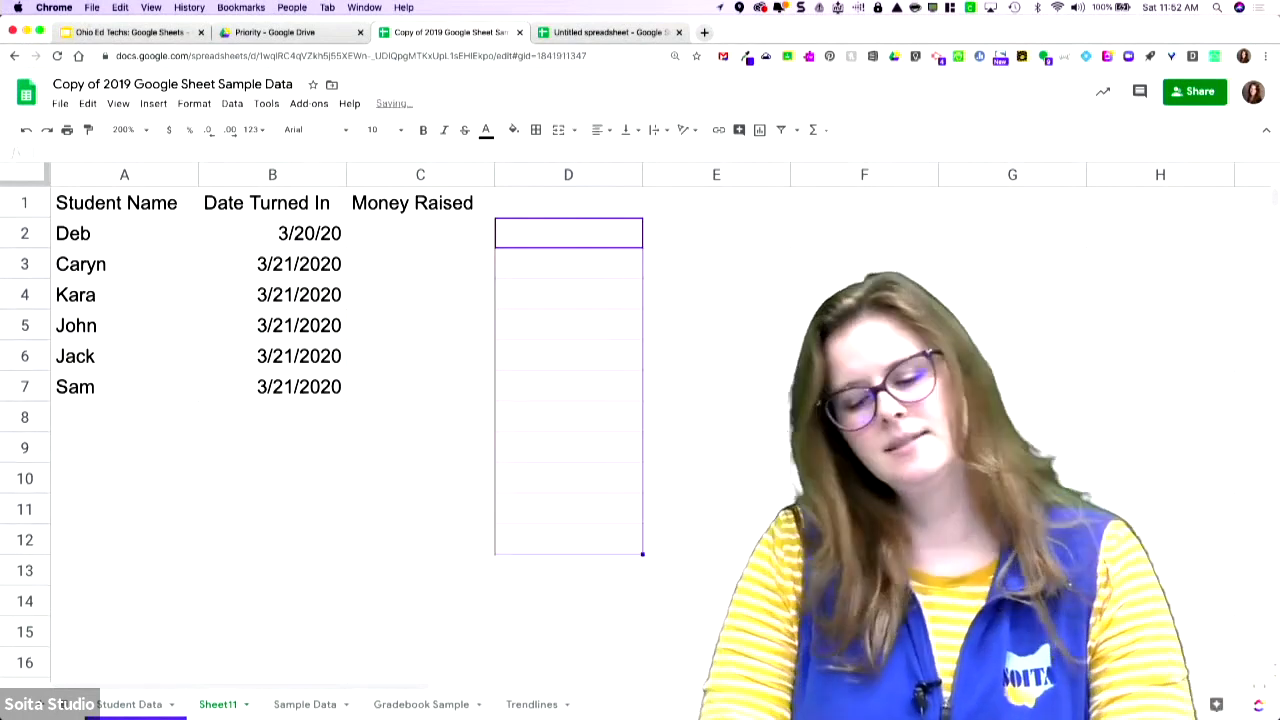
- Enter Monday and Tuesday in cells D2 and D3 and autofill the weekdays down to D9
{"action": "left_click", "coordinate": [543, 235]}
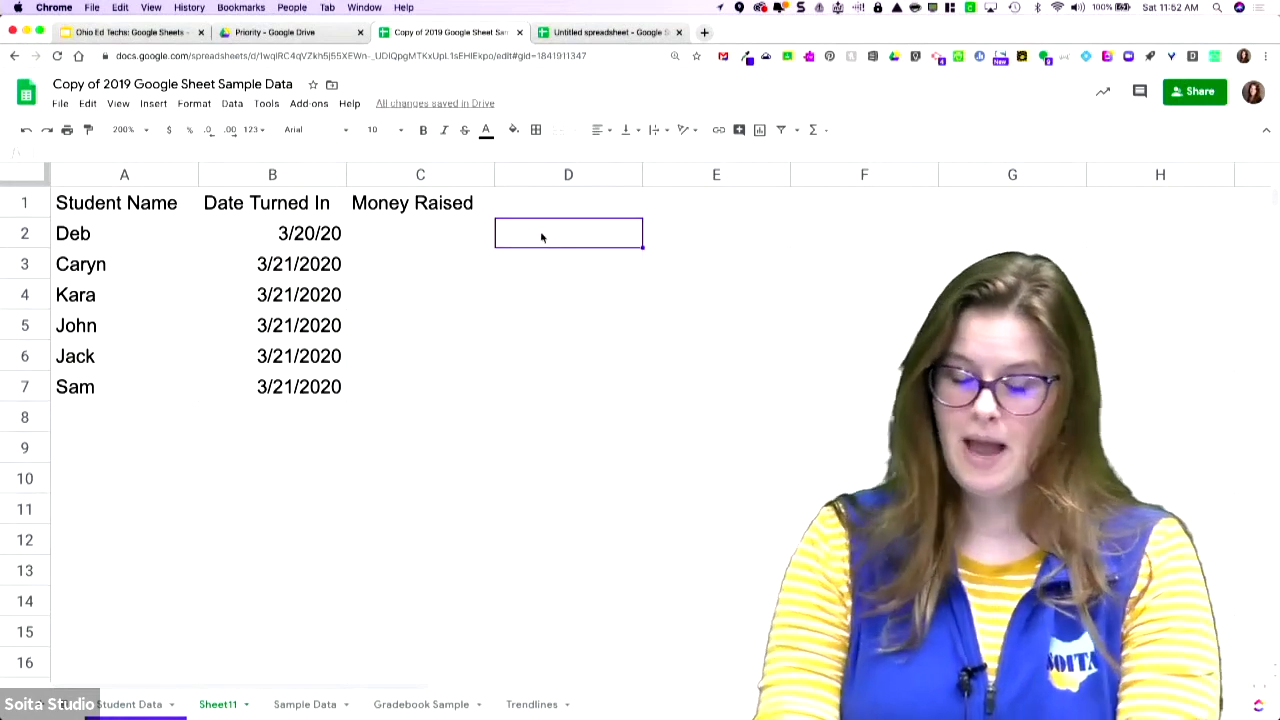
{"action": "type", "text": "Monday"}
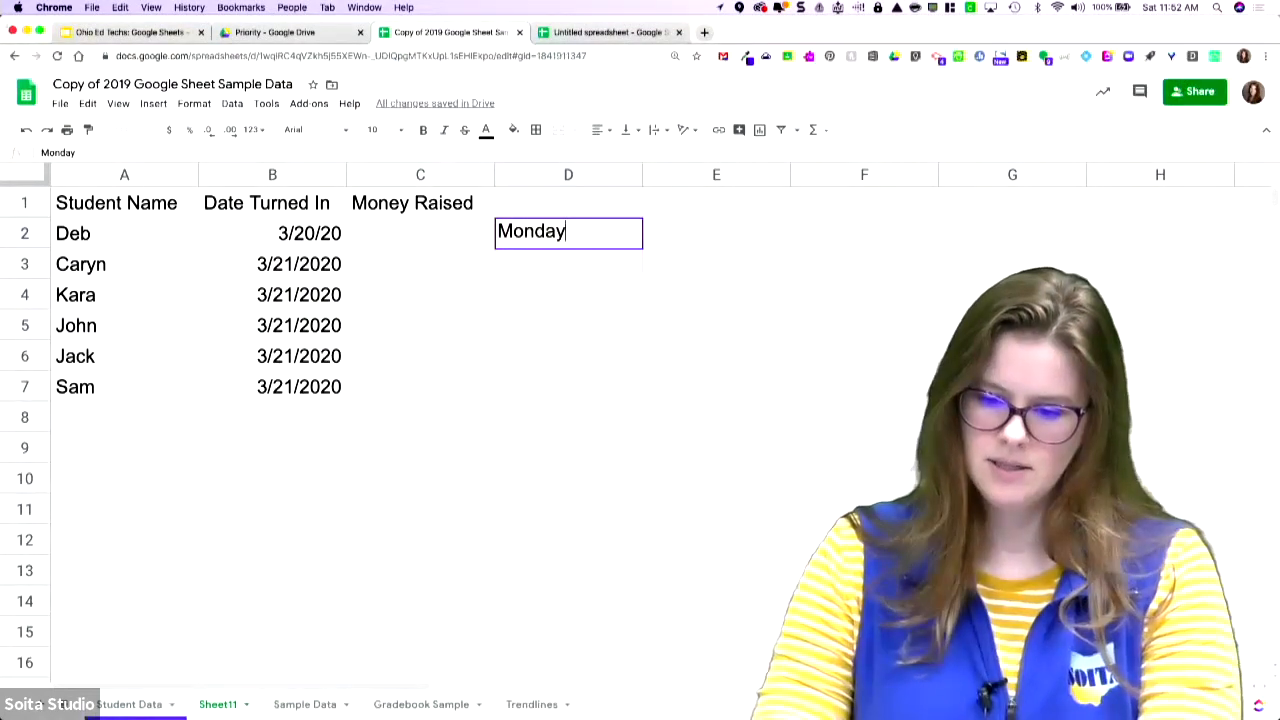
{"action": "key", "text": "Return"}
{"action": "type", "text": "Tuesday"}
{"action": "key", "text": "Return"}
{"action": "left_click_drag", "start_coordinate": [543, 235], "coordinate": [538, 278]}
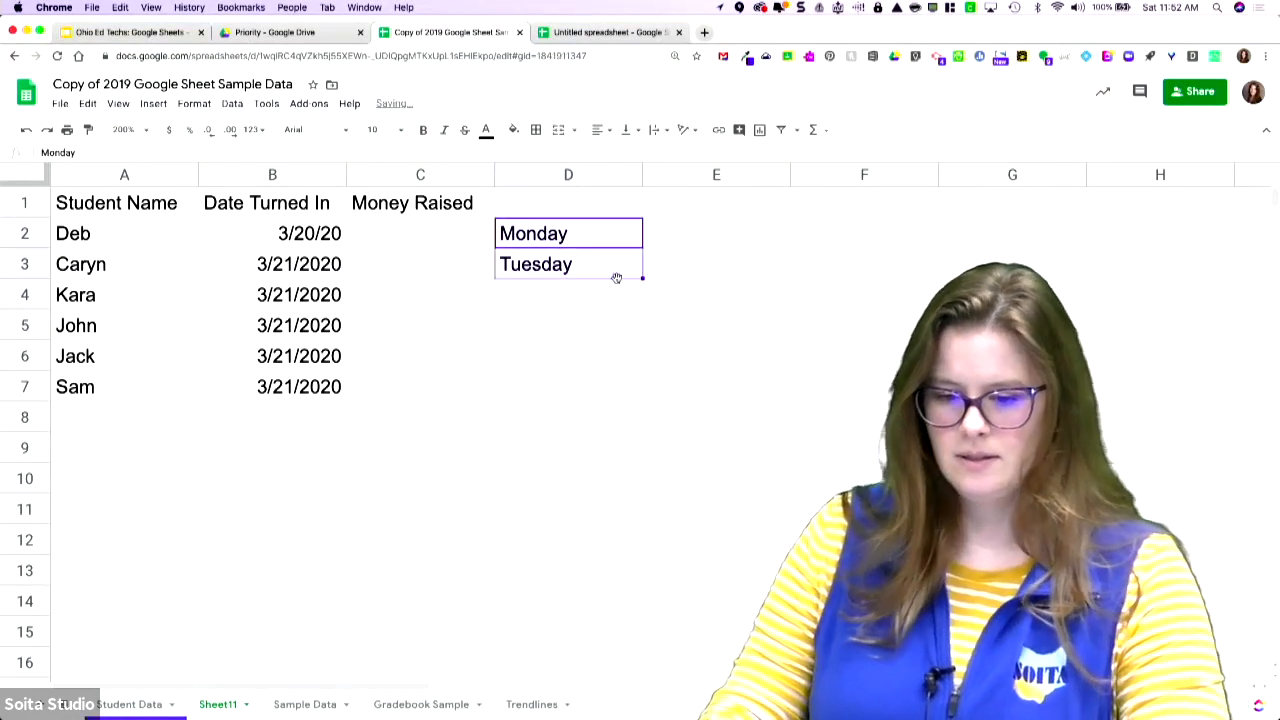
{"action": "left_click_drag", "start_coordinate": [621, 442], "coordinate": [621, 447]}
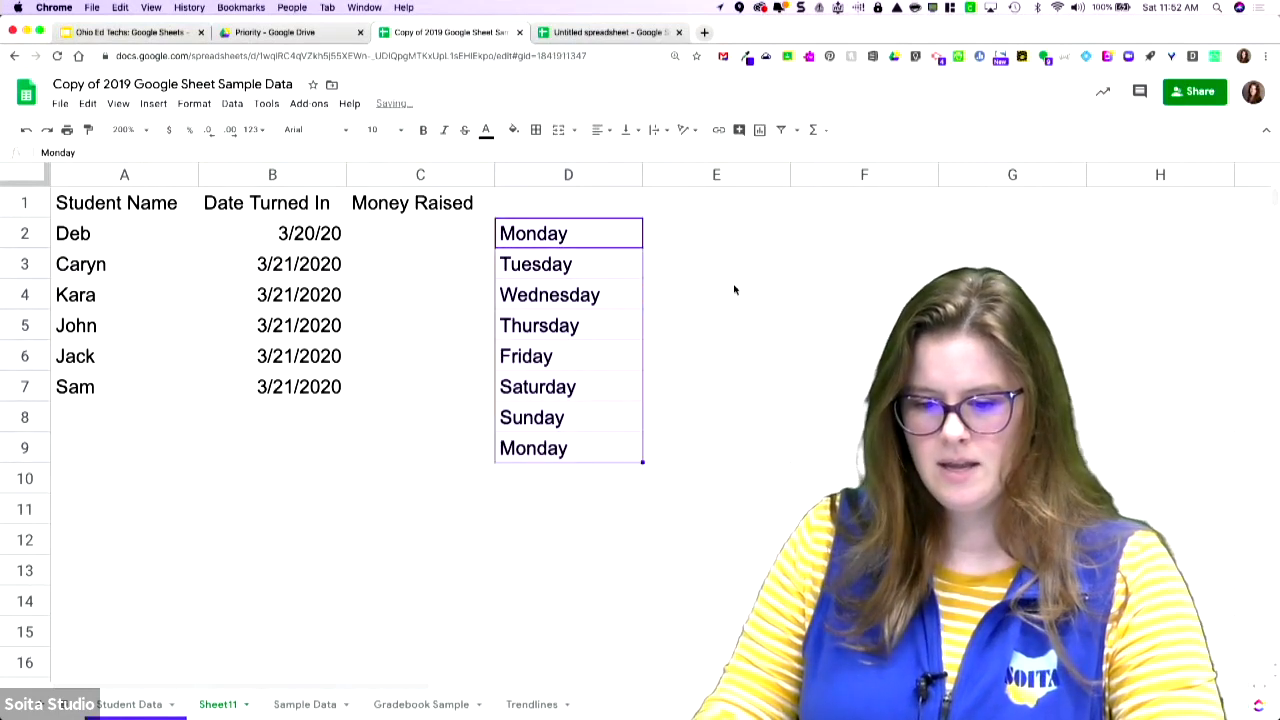
- Enter January and February in cells E2 and E3 and autofill the months down to E9
{"action": "left_click", "coordinate": [729, 233]}
{"action": "type", "text": "January"}
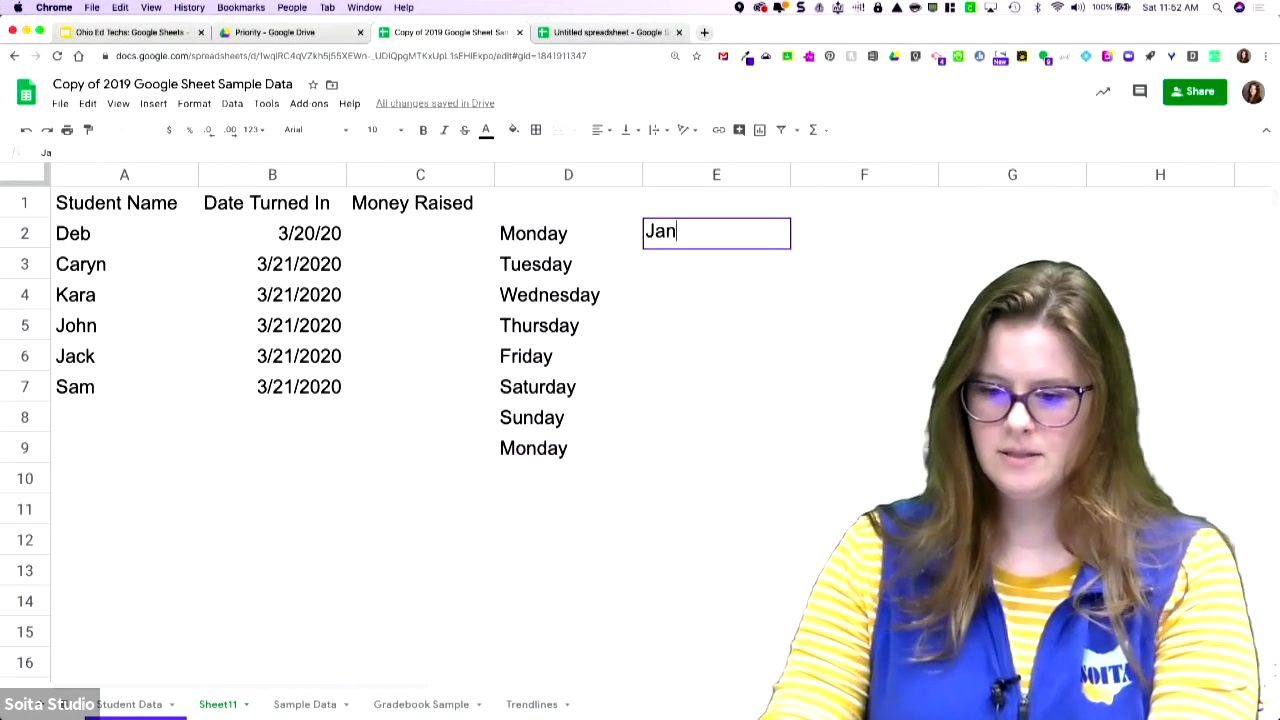
{"action": "key", "text": "Return"}
{"action": "type", "text": "Februar"}
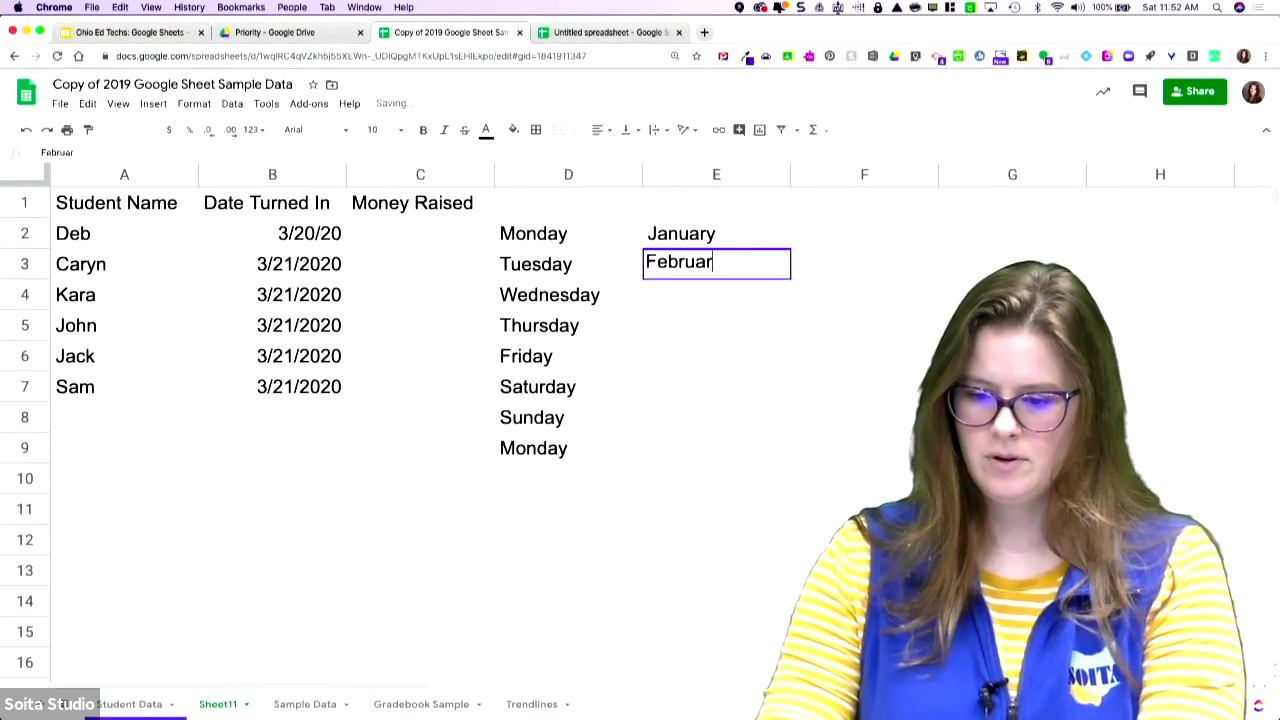
{"action": "type", "text": "y"}
{"action": "left_click_drag", "start_coordinate": [733, 231], "coordinate": [734, 266]}
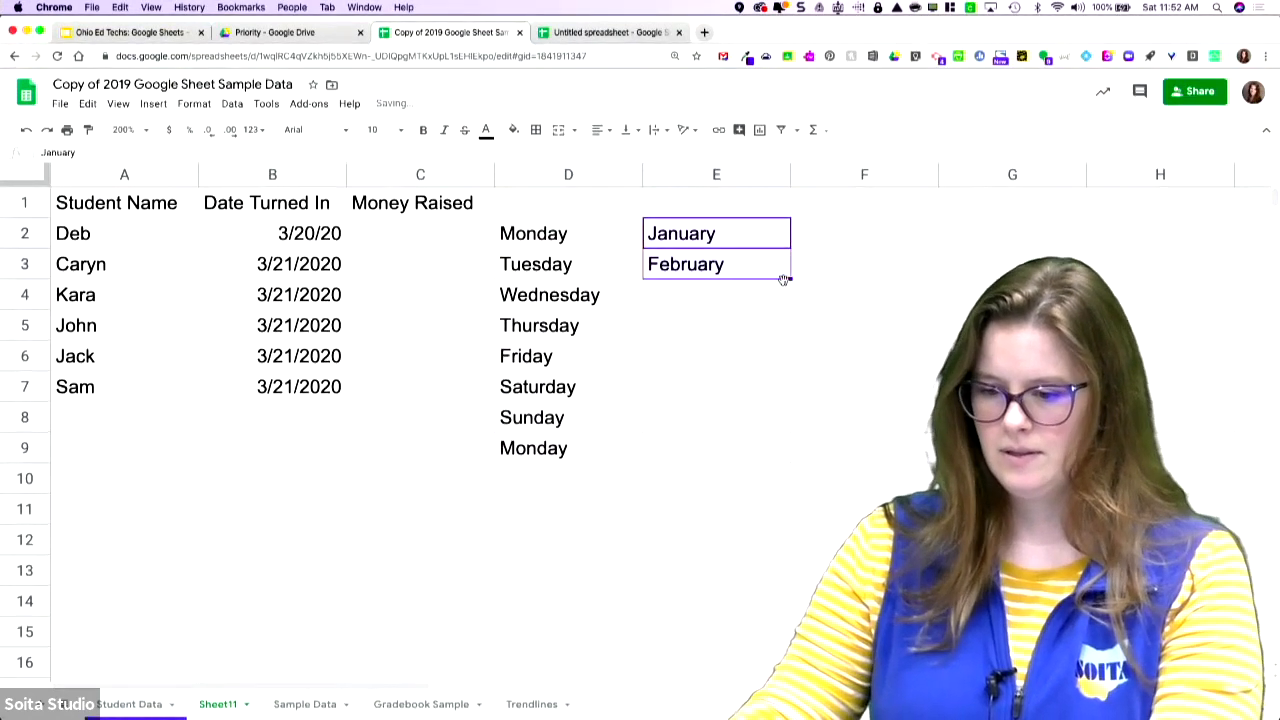
{"action": "left_click_drag", "start_coordinate": [792, 460], "coordinate": [792, 460]}
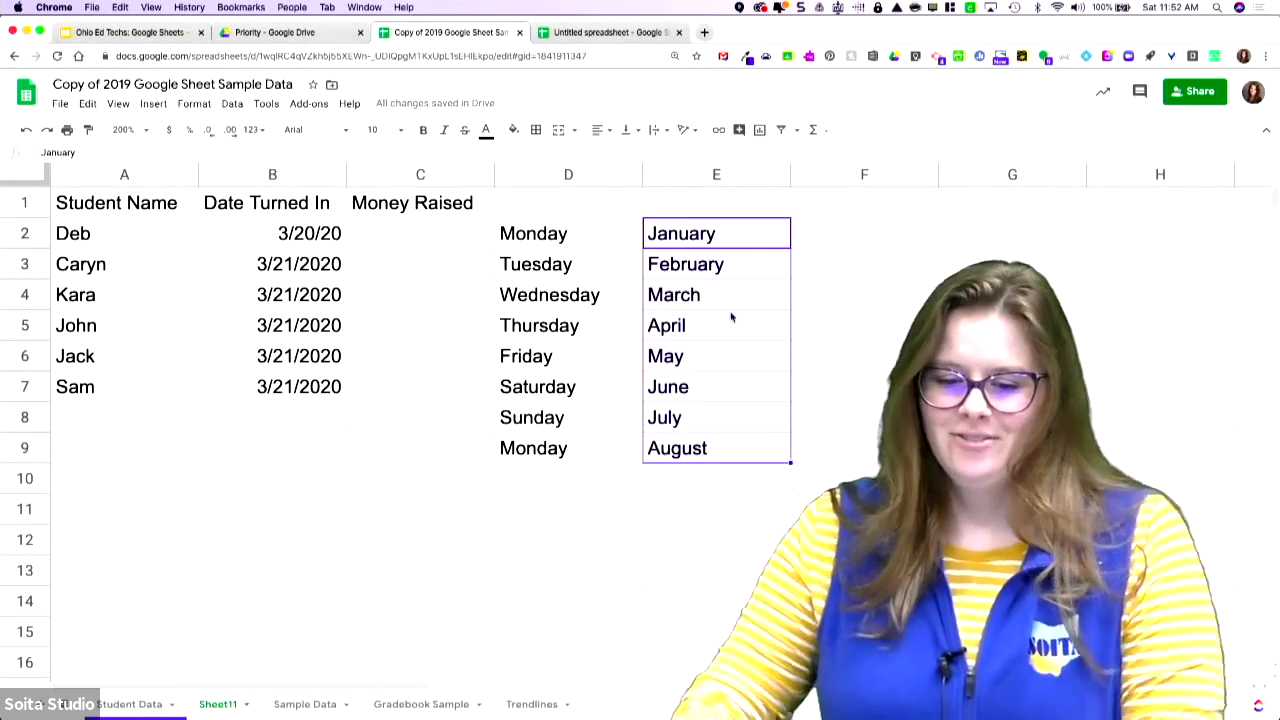
- Clear the weekday and month lists from cells D2 to E9
{"action": "left_click", "coordinate": [600, 240]}
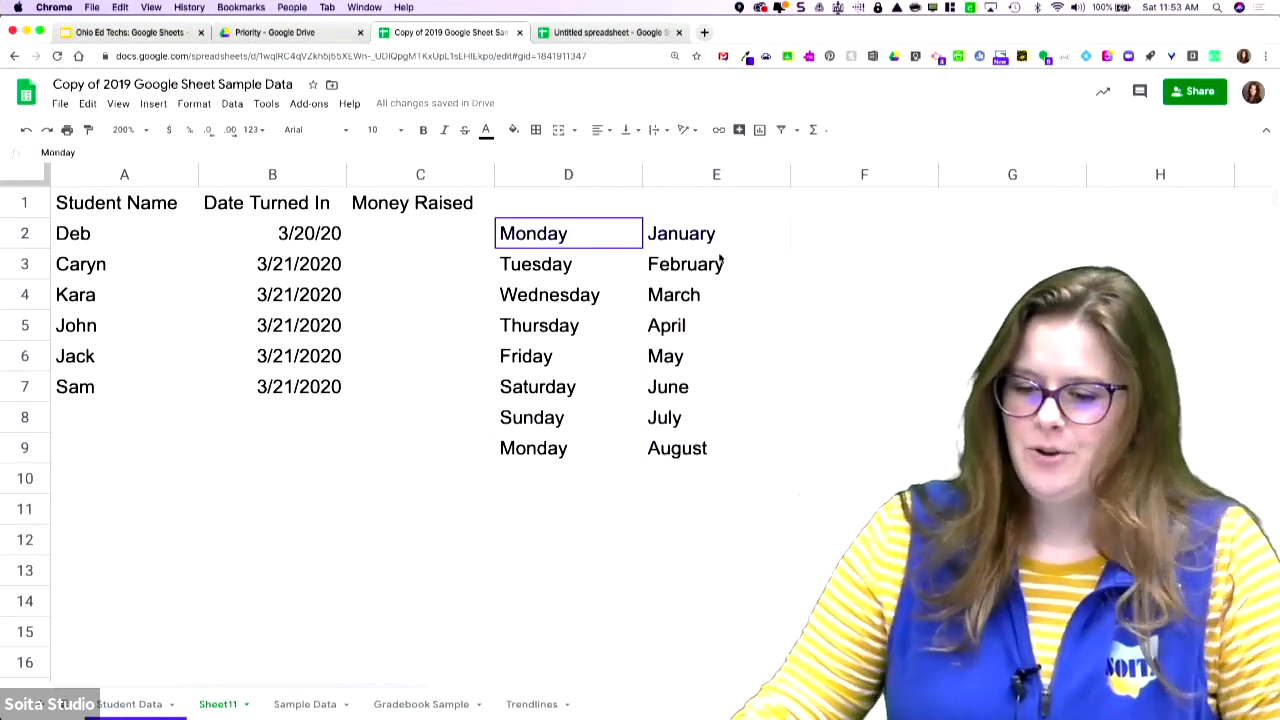
{"action": "left_click", "coordinate": [717, 451], "text": "shift"}
{"action": "key", "text": "BackSpace"}
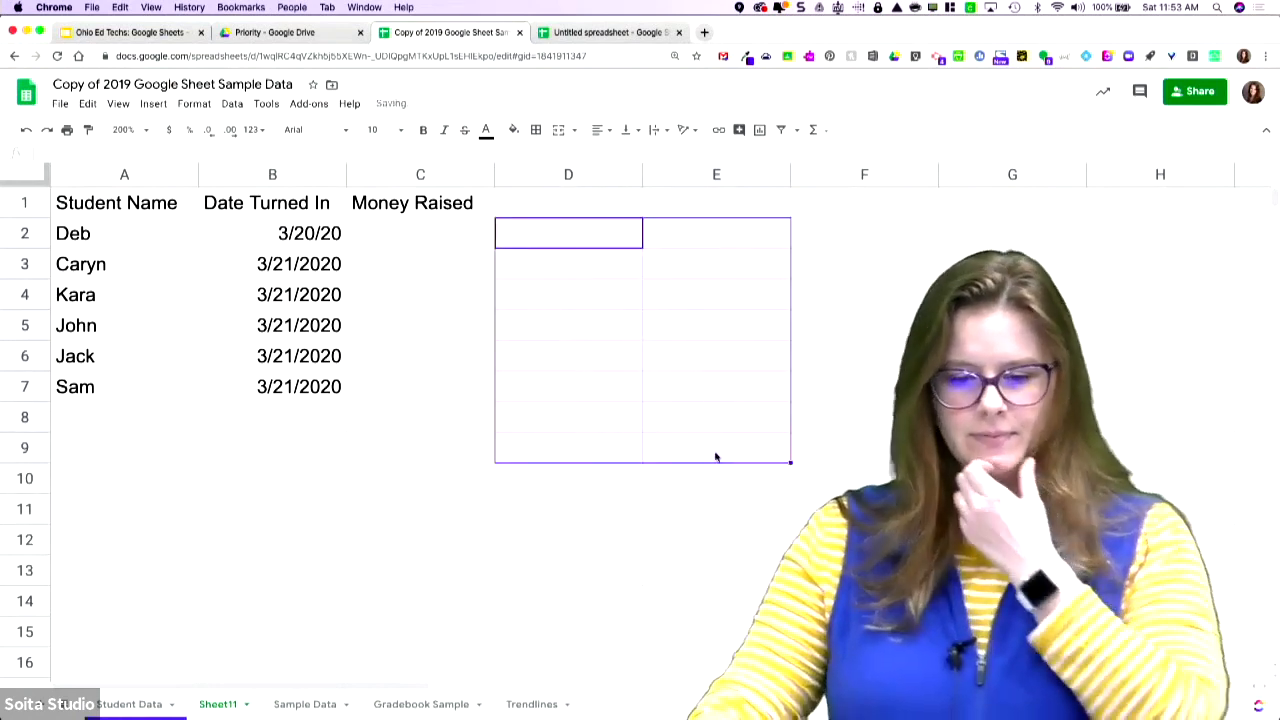
{"action": "left_click", "coordinate": [647, 491]}
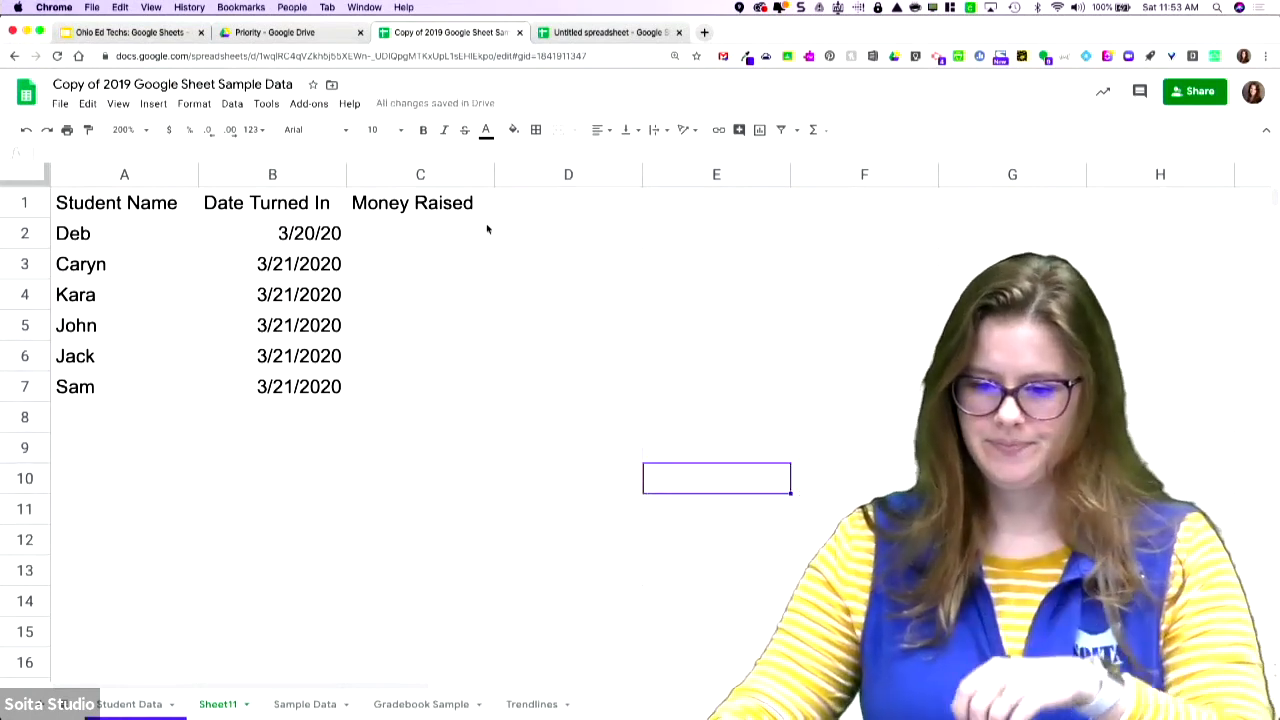
- Enter 34, 23 and 65 as the first three students' Money Raised amounts in cells C2 to C4
{"action": "left_click", "coordinate": [487, 229]}
{"action": "left_click", "coordinate": [483, 207]}
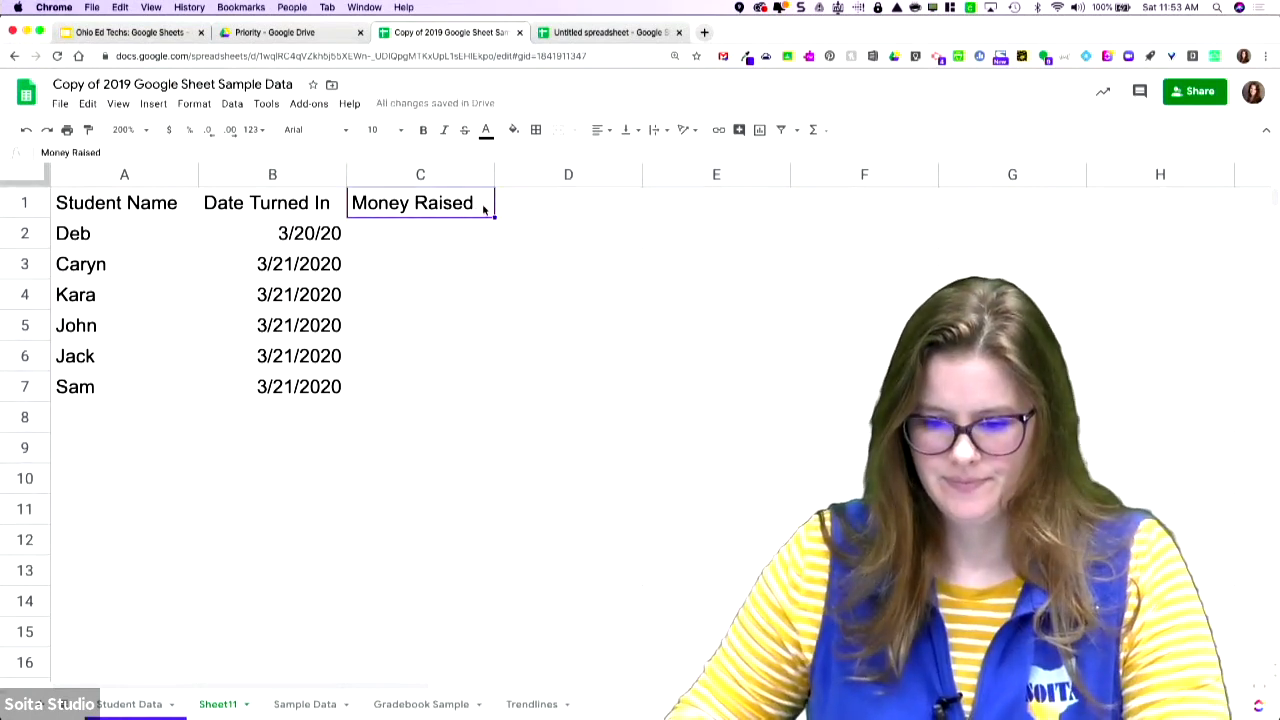
{"action": "left_click", "coordinate": [455, 234]}
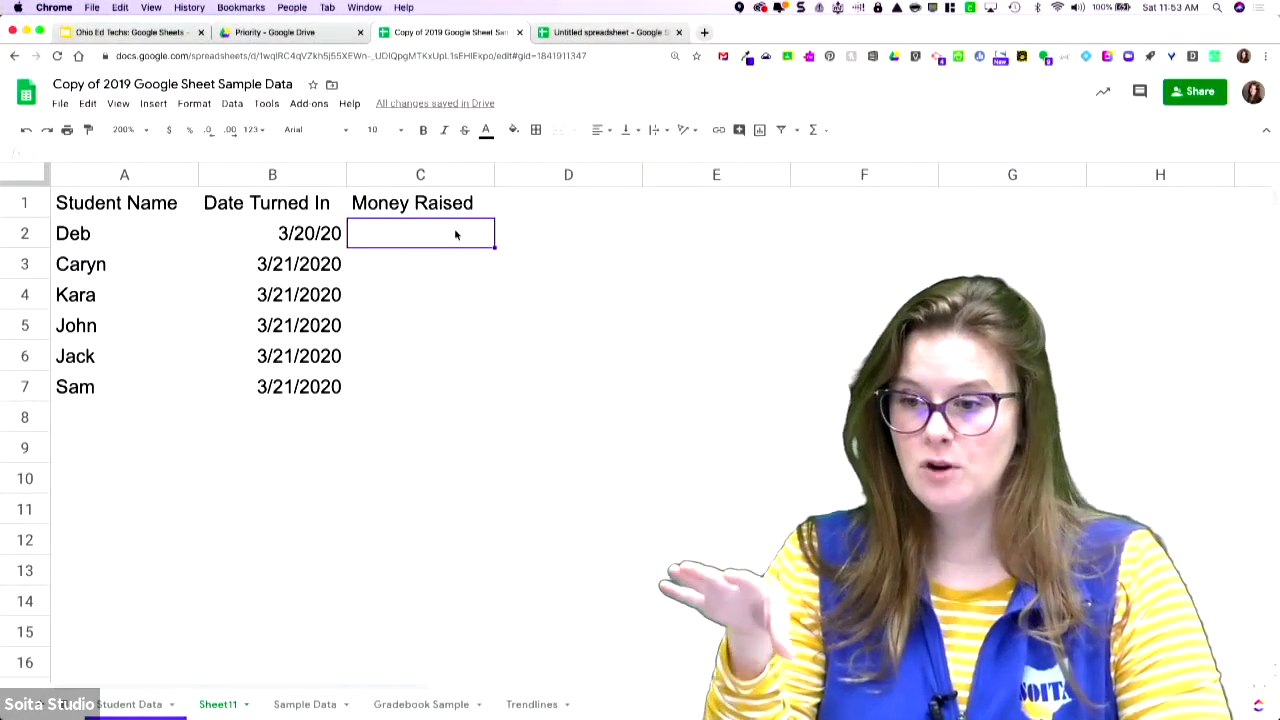
{"action": "type", "text": "34"}
{"action": "key", "text": "Return"}
{"action": "type", "text": "23"}
{"action": "key", "text": "Return"}
{"action": "type", "text": "65"}
{"action": "key", "text": "Return"}
- Enter 23, 21 and 43 as the remaining Money Raised amounts in cells C5 to C7
{"action": "type", "text": "23"}
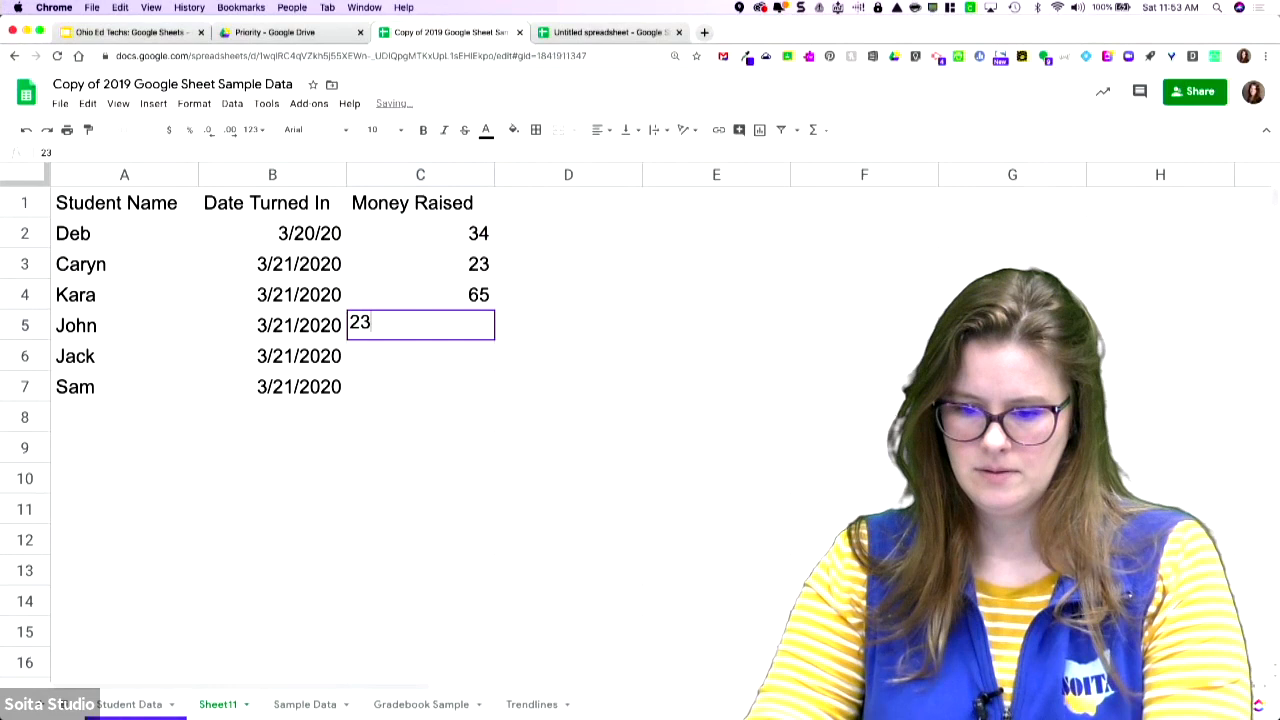
{"action": "key", "text": "Return"}
{"action": "type", "text": "21"}
{"action": "key", "text": "Return"}
{"action": "type", "text": "4"}
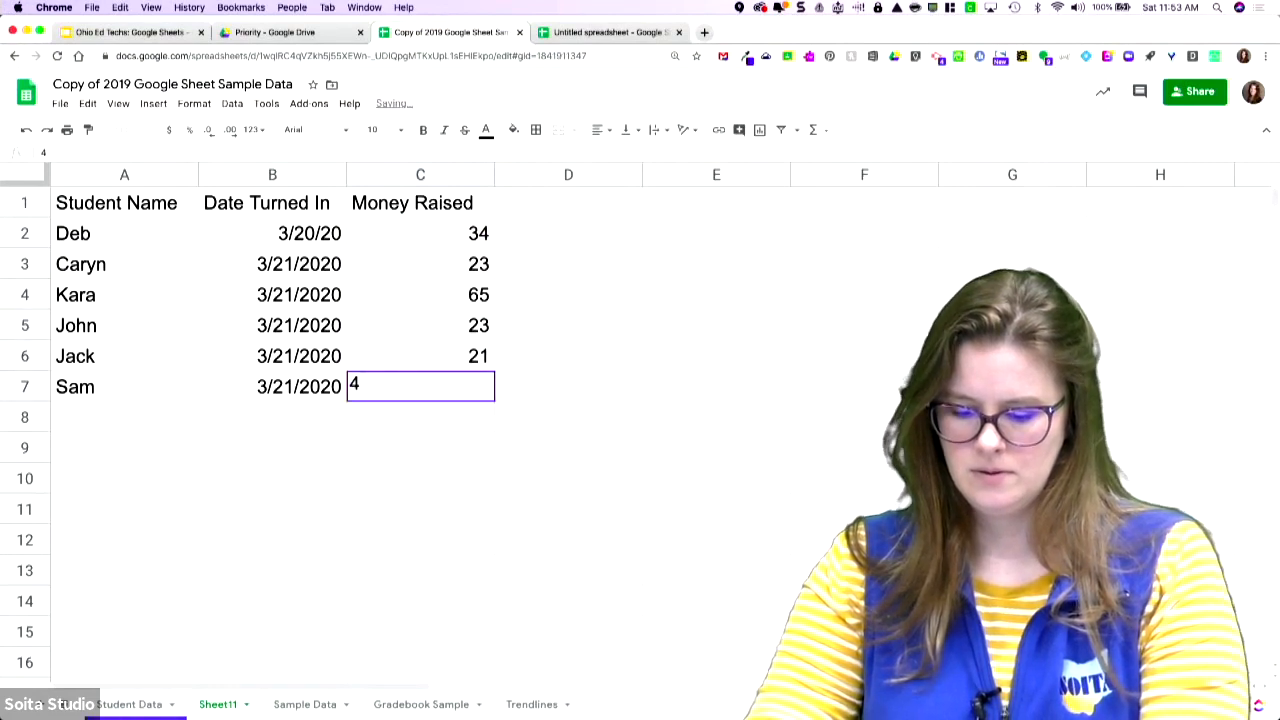
{"action": "type", "text": "3"}
{"action": "key", "text": "Return"}
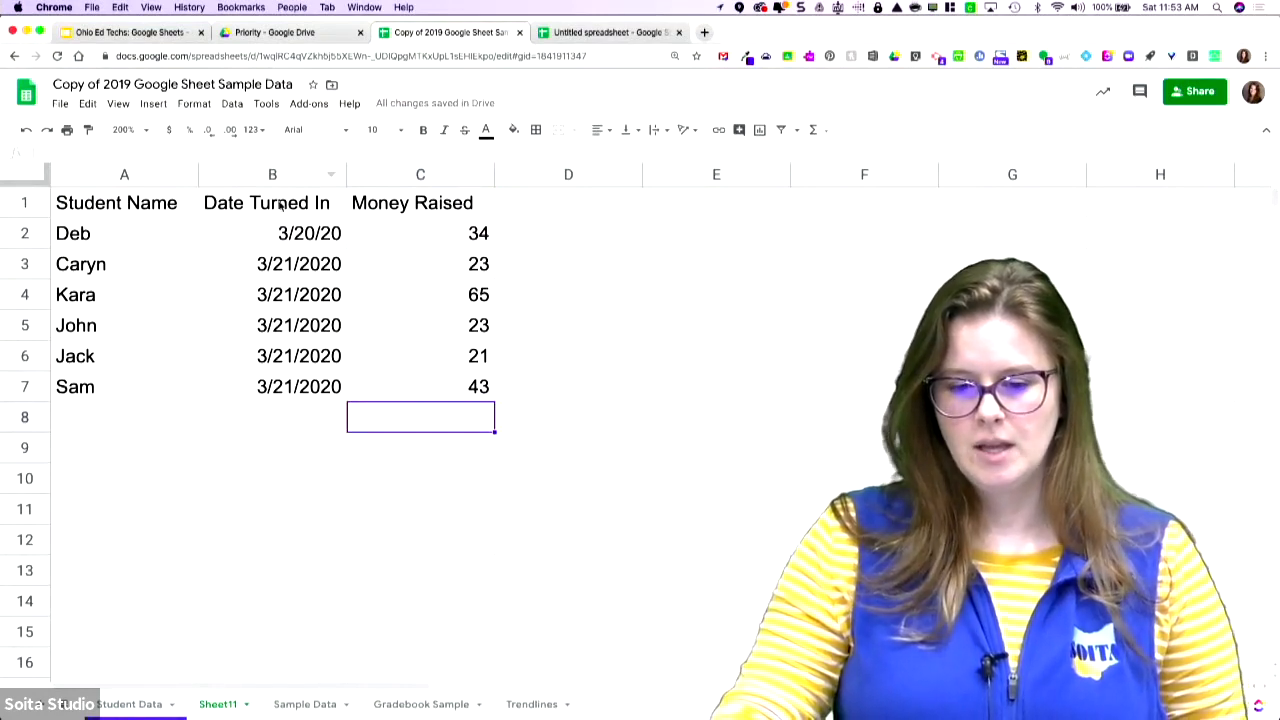
{"action": "left_click", "coordinate": [262, 136]}
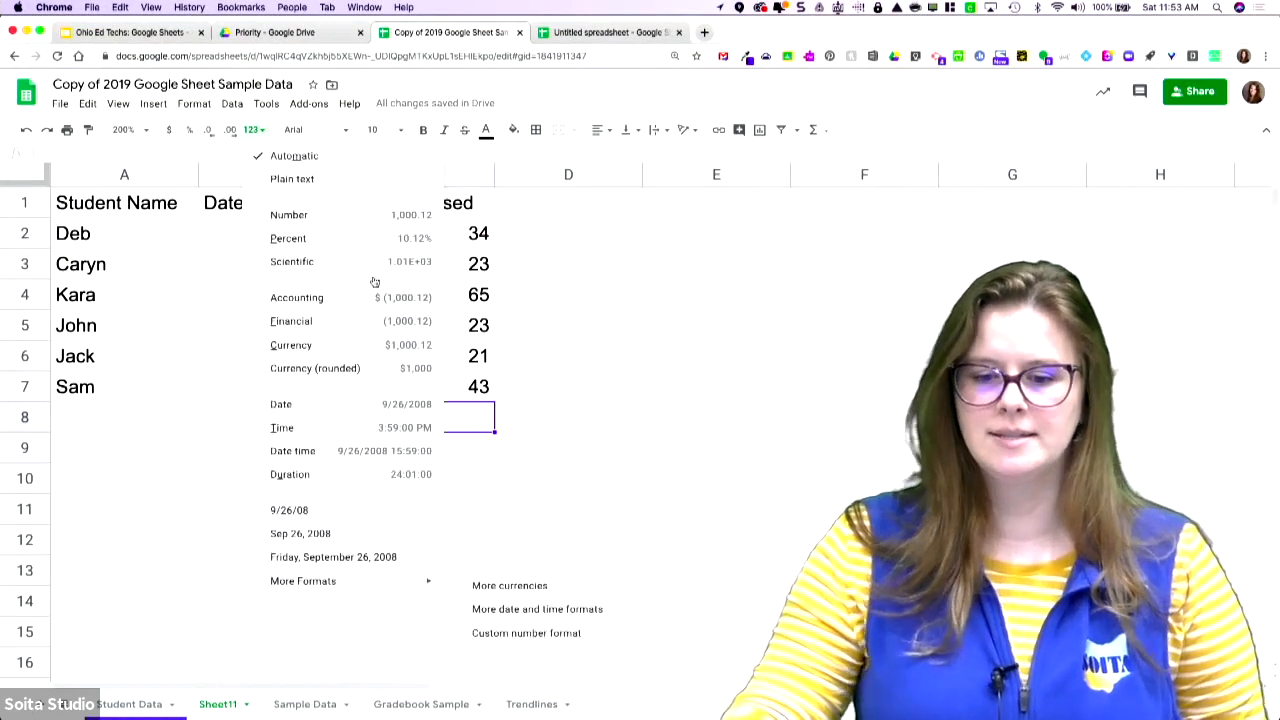
{"action": "left_click", "coordinate": [193, 104]}
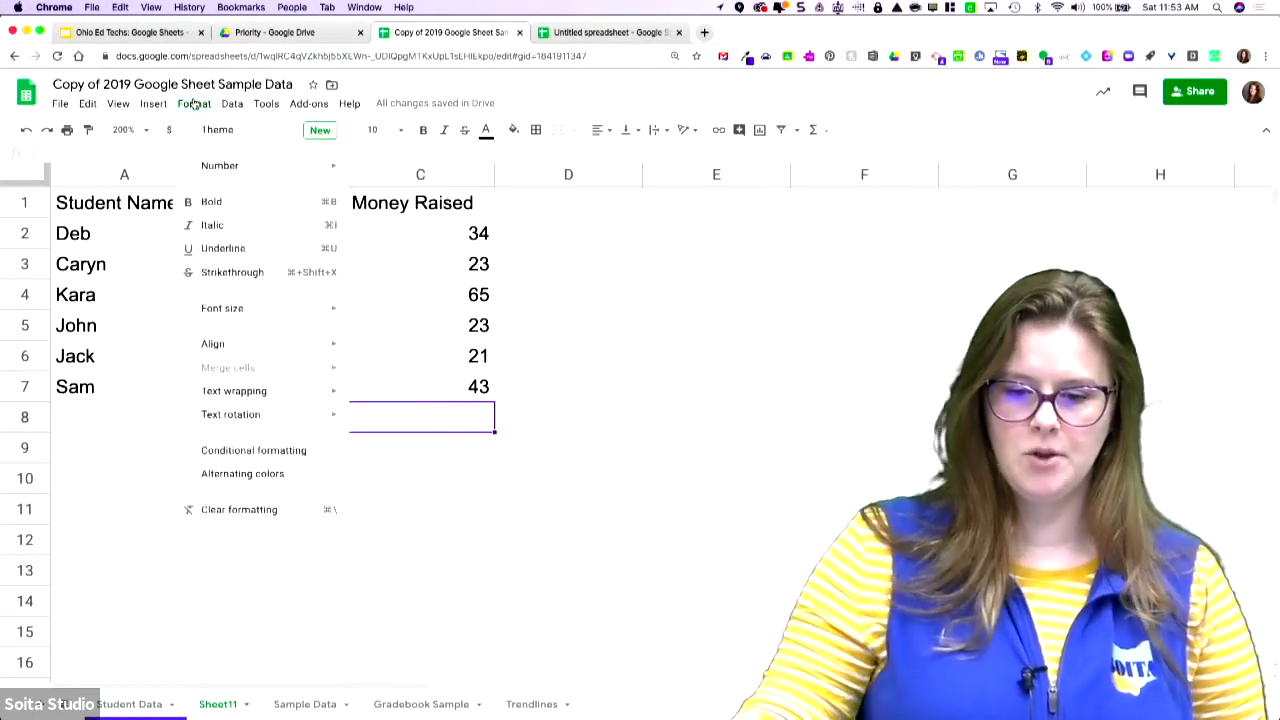
{"action": "mouse_move", "coordinate": [212, 168]}
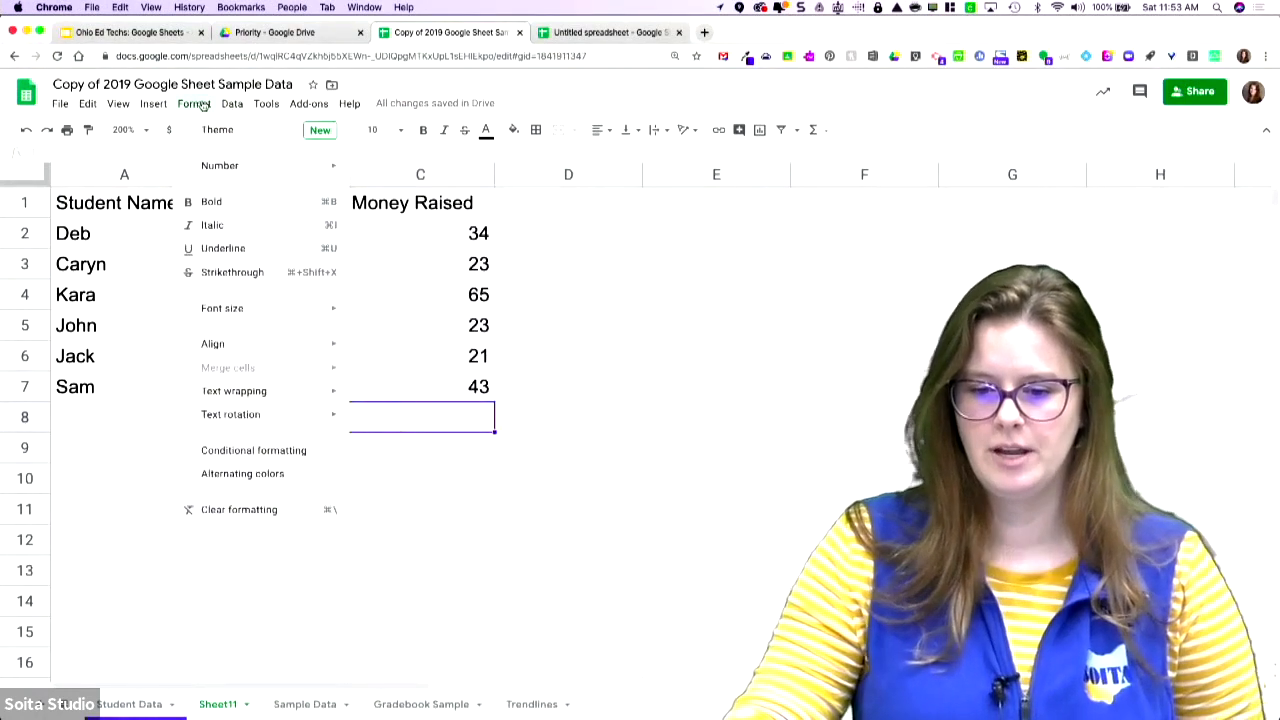
{"action": "left_click", "coordinate": [686, 288]}
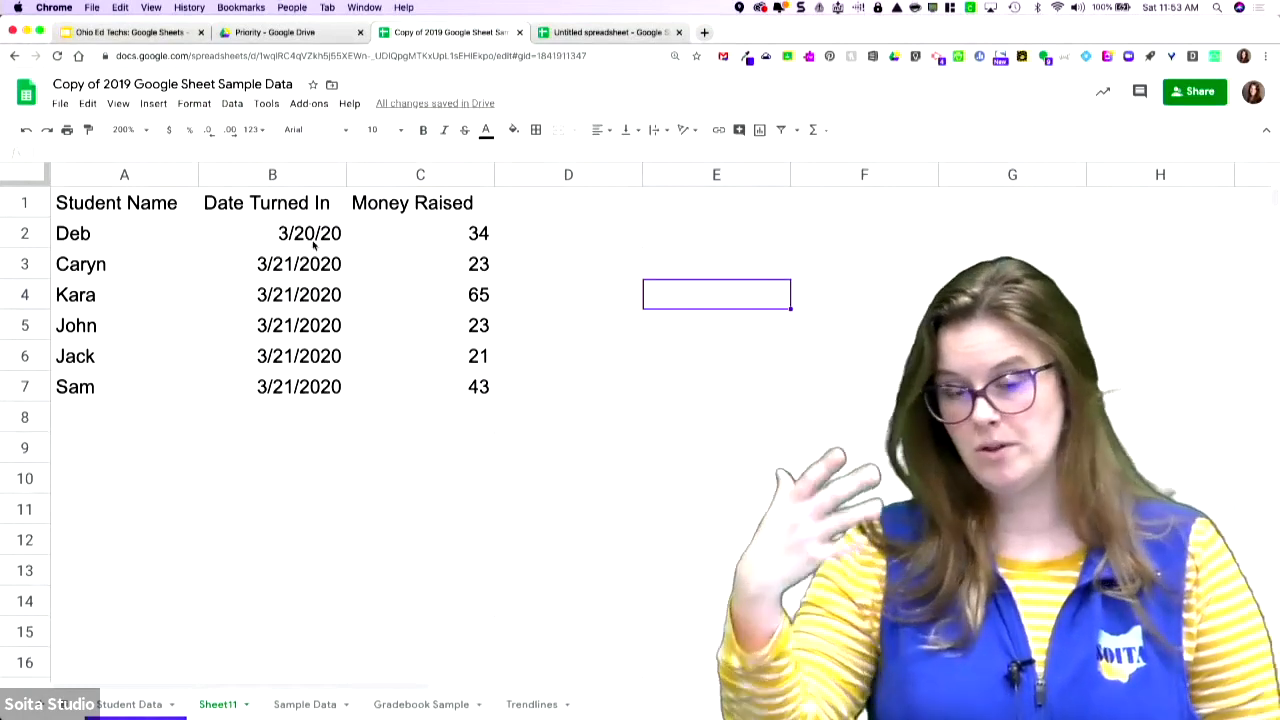
- Apply the Date number format (9/26/2008 style) to the entire Date Turned In column
{"action": "left_click", "coordinate": [314, 245]}
{"action": "left_click", "coordinate": [320, 380], "text": "shift"}
{"action": "left_click", "coordinate": [300, 175]}
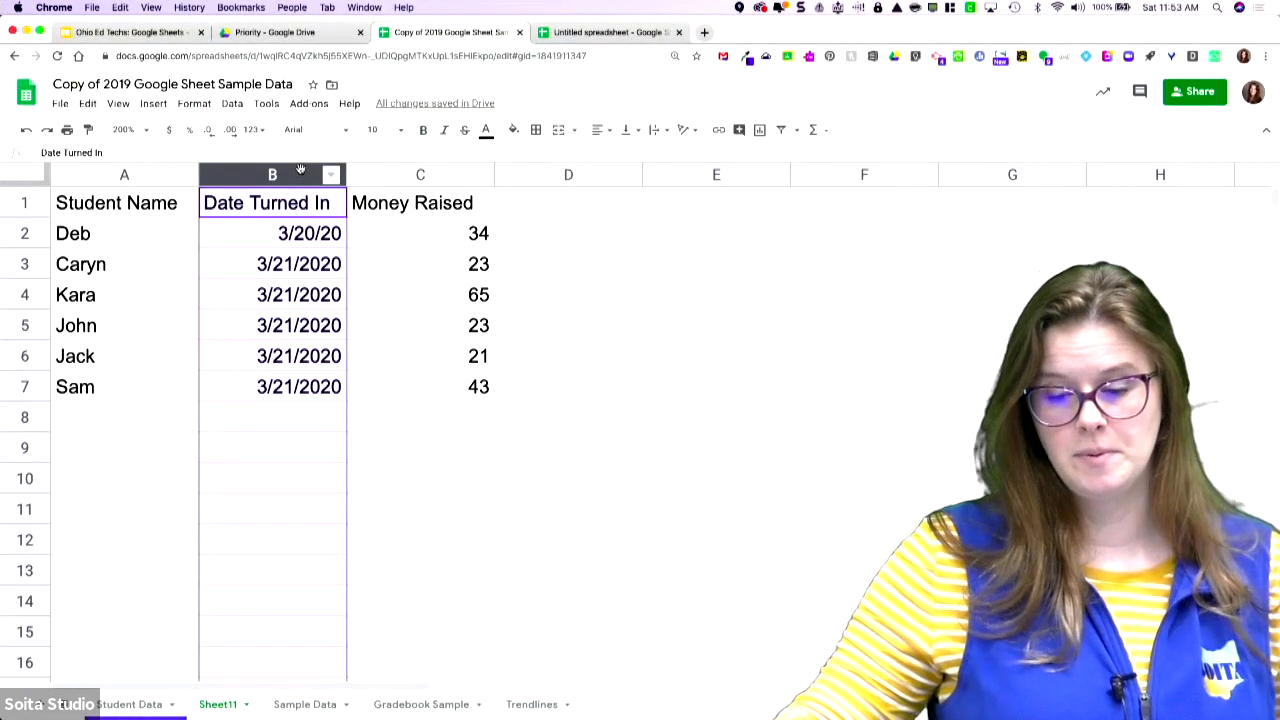
{"action": "left_click", "coordinate": [351, 446]}
{"action": "left_click", "coordinate": [268, 172]}
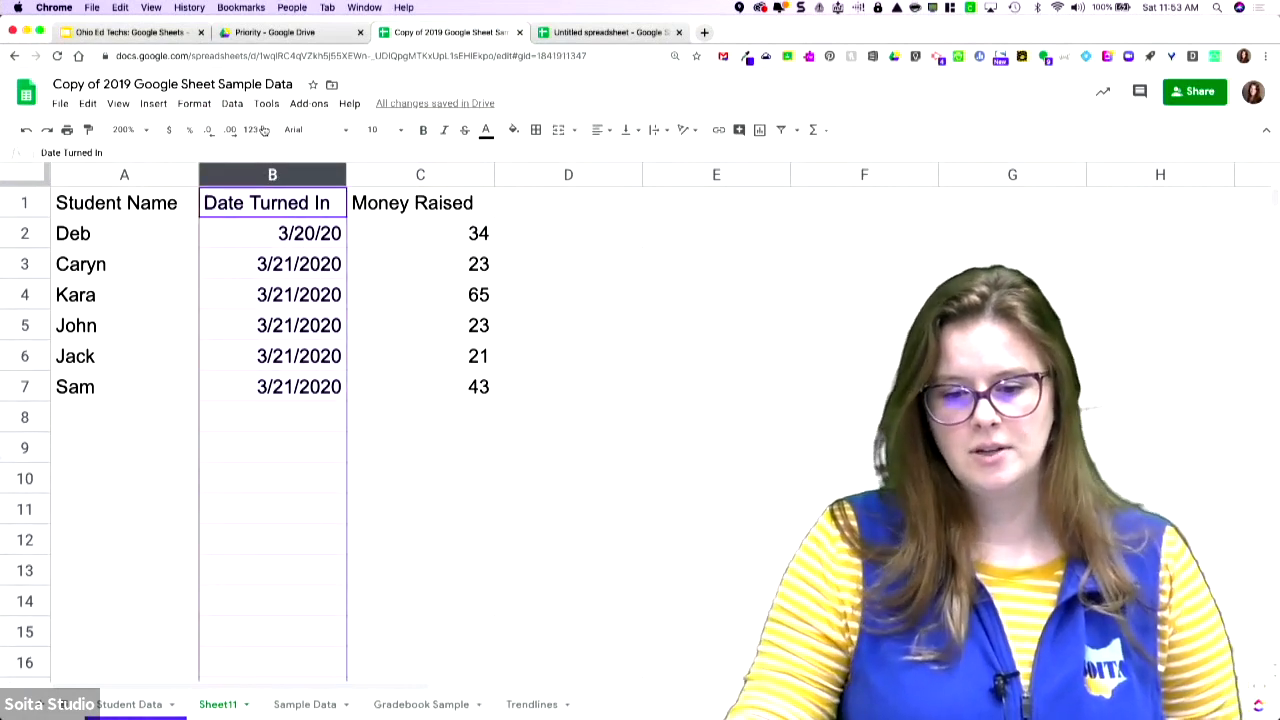
{"action": "left_click", "coordinate": [254, 130]}
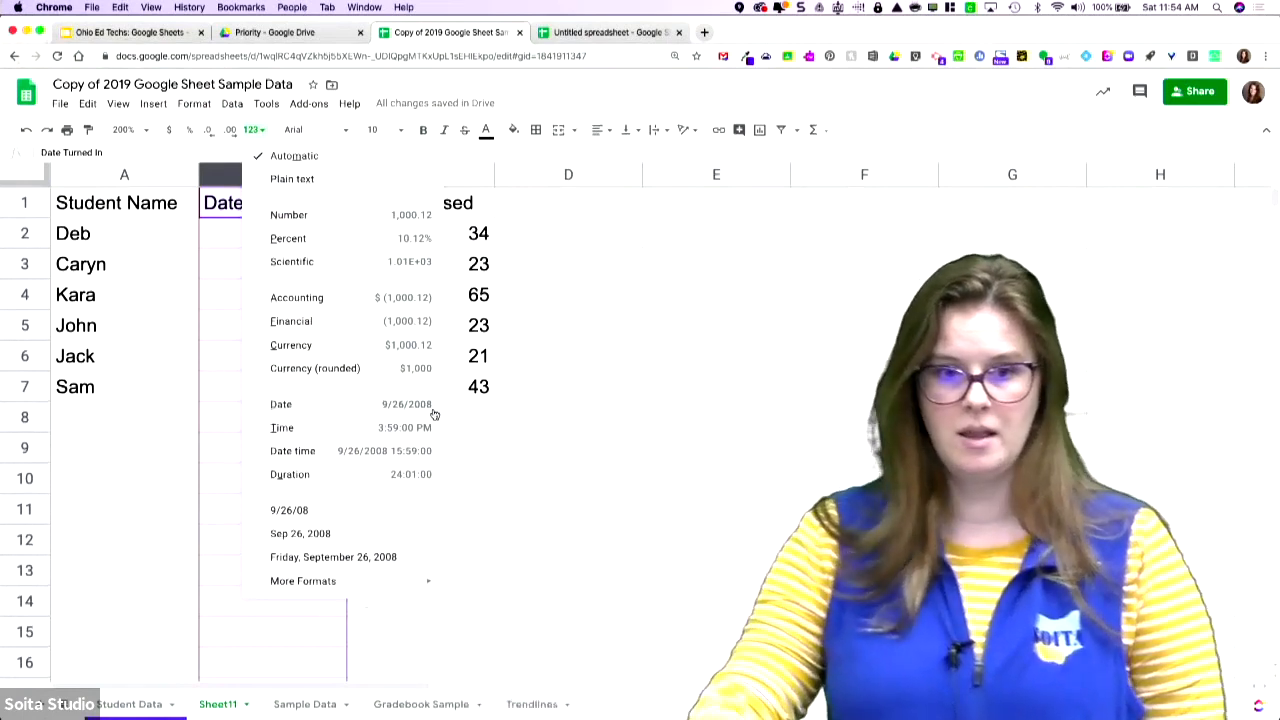
{"action": "left_click", "coordinate": [379, 412]}
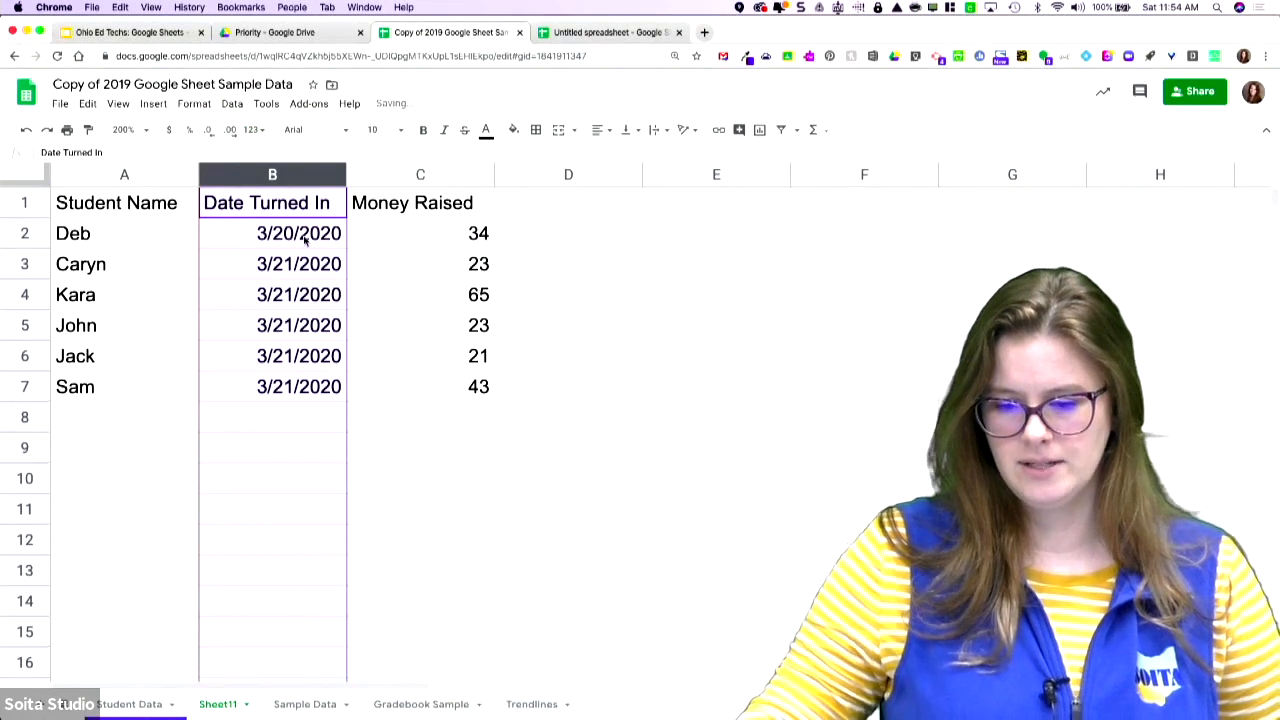
{"action": "left_click", "coordinate": [261, 428]}
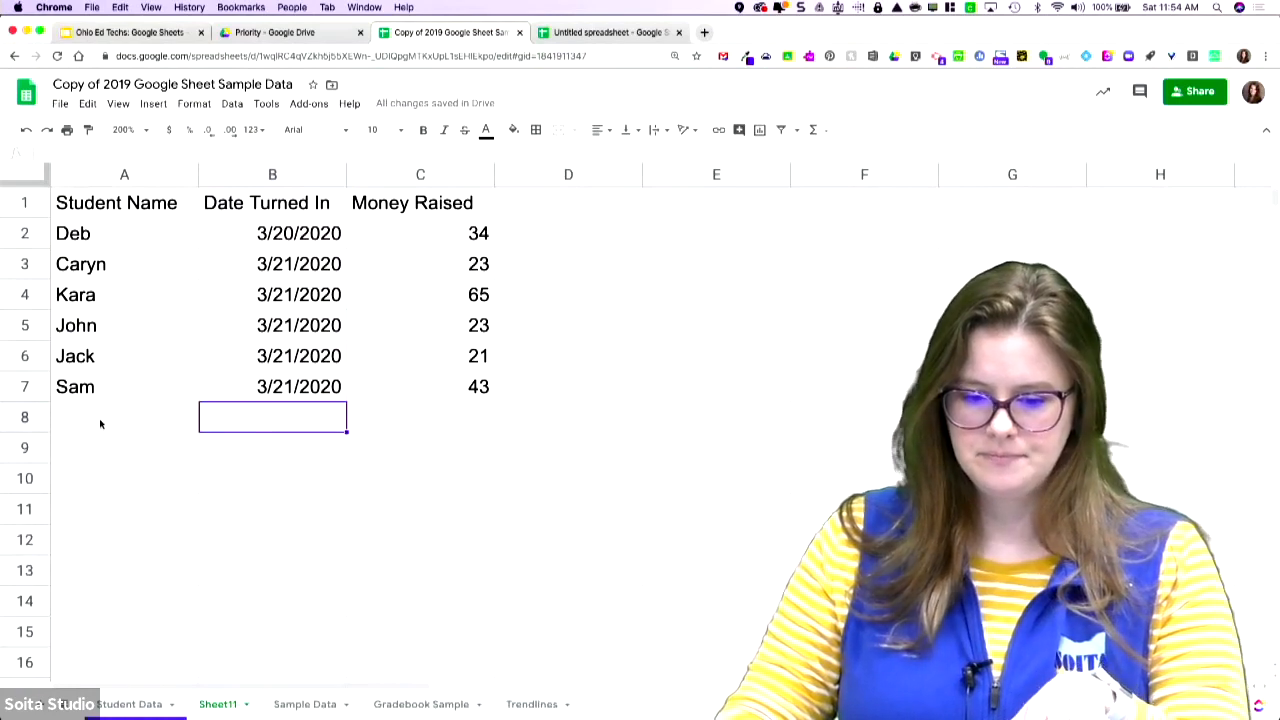
- Add a seventh student's name in cell A8 with the turn-in date 3/22/20 in cell B8
{"action": "left_click", "coordinate": [100, 424]}
{"action": "type", "text": "Peggy"}
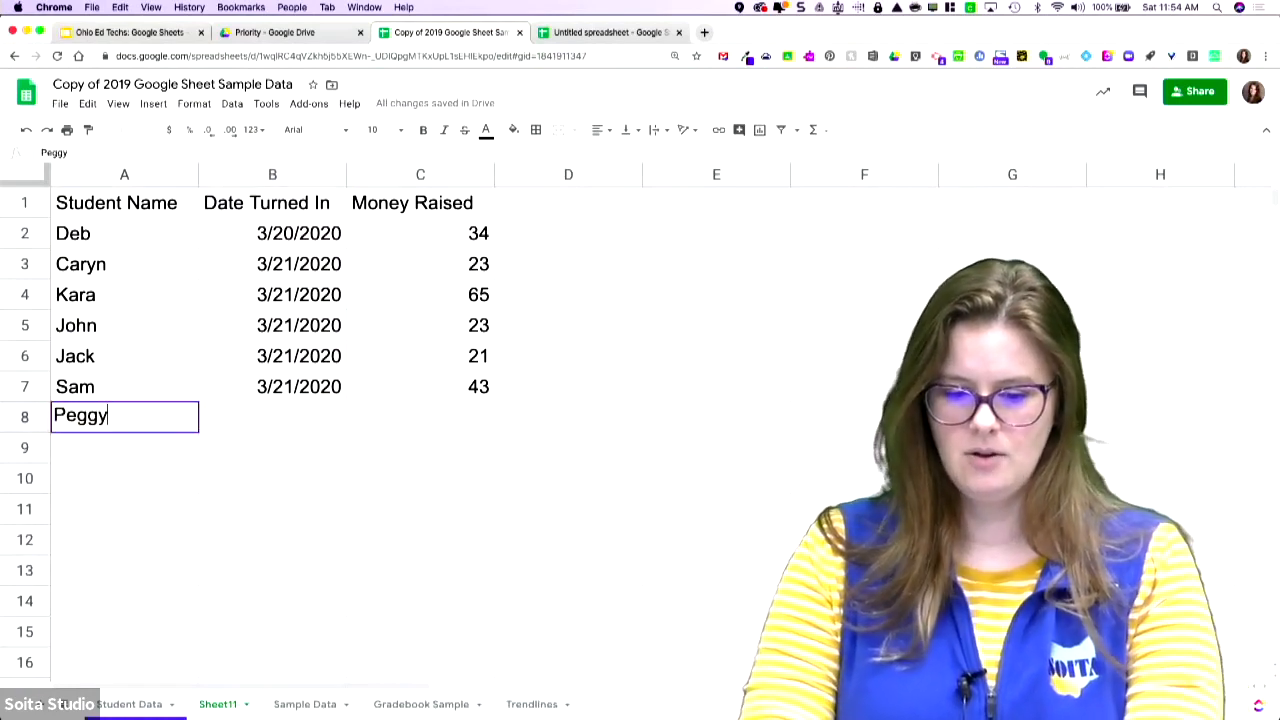
{"action": "key", "text": "Tab"}
{"action": "type", "text": "3/2"}
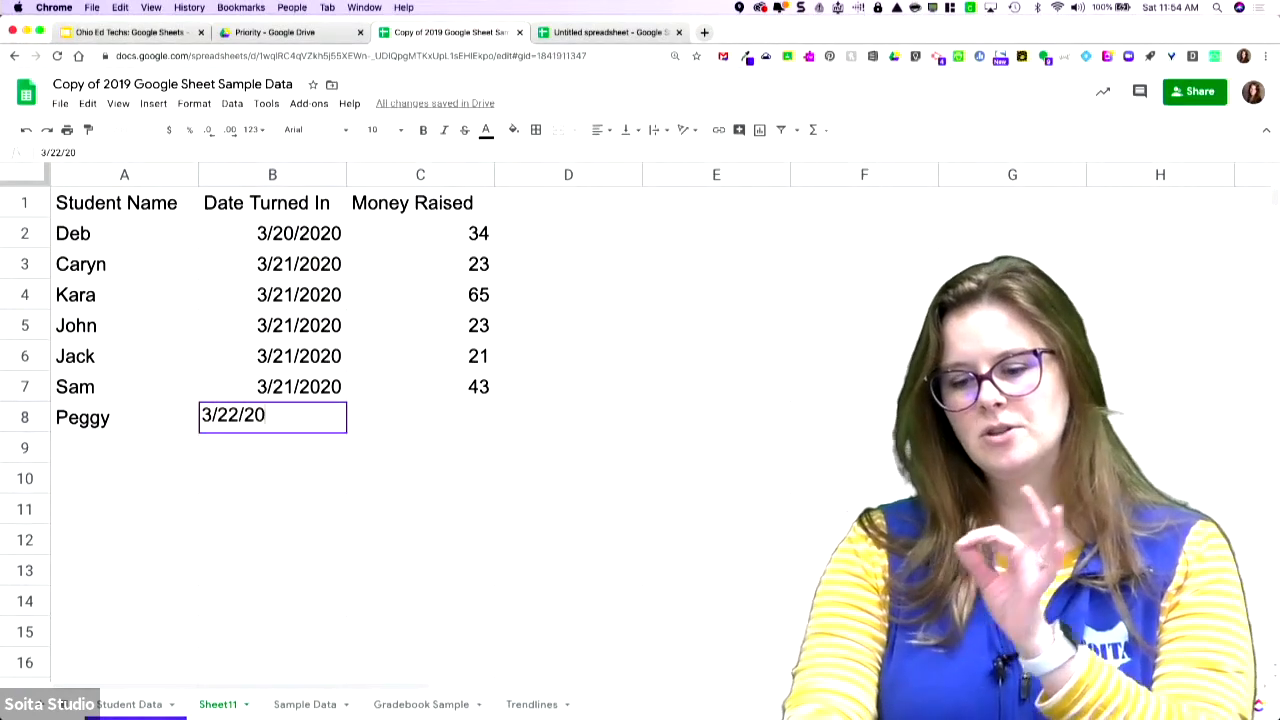
{"action": "key", "text": "Return"}
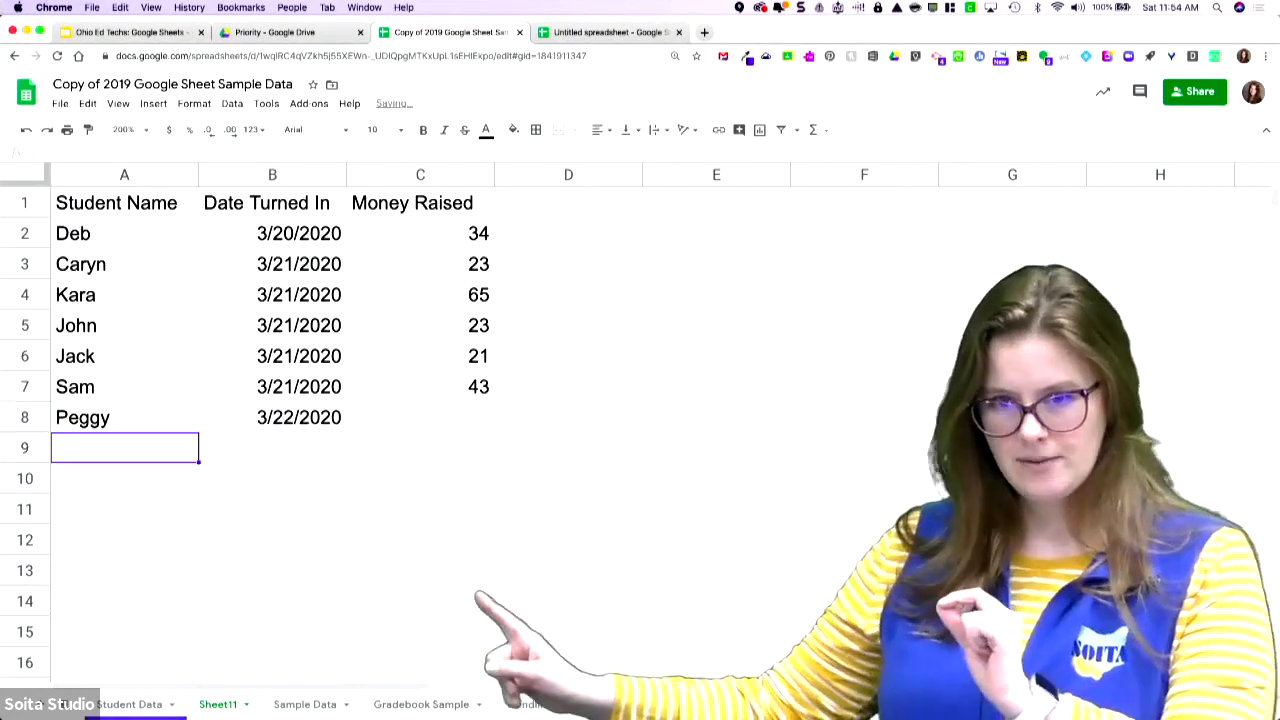
- Format the whole Money Raised column as currency and enter 76 as the new student's amount in cell C8
{"action": "left_click", "coordinate": [441, 176]}
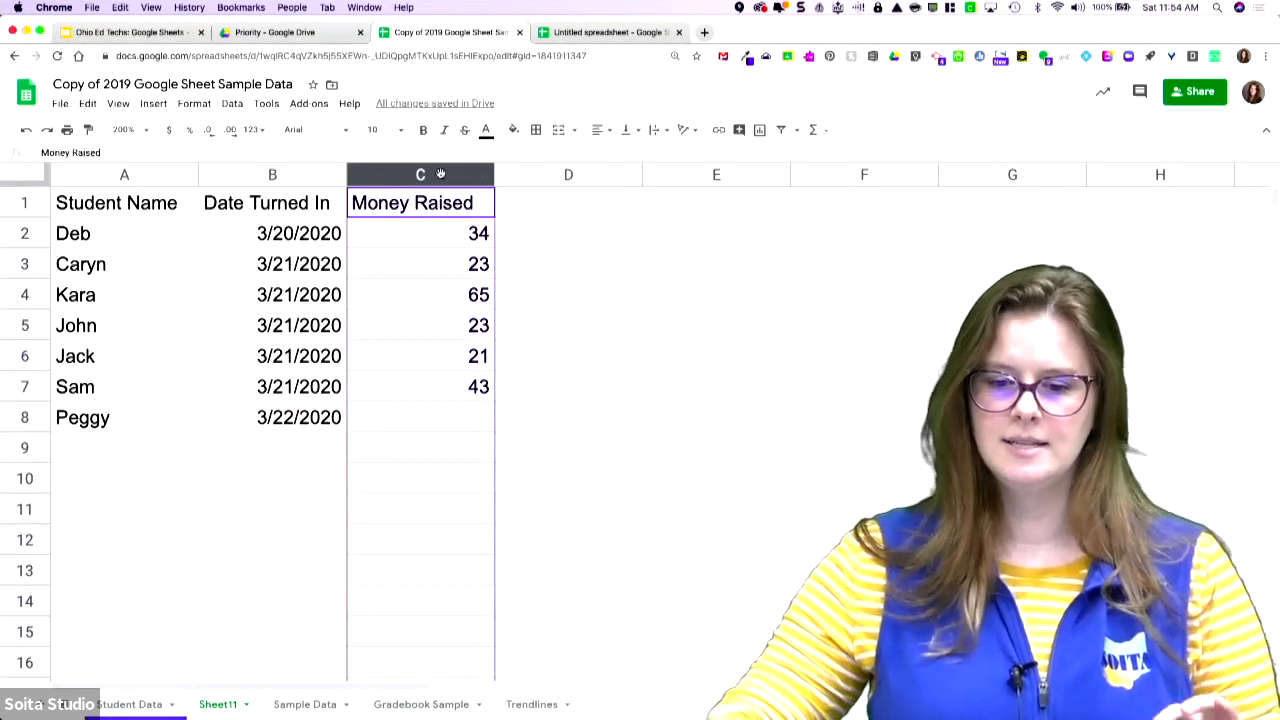
{"action": "left_click", "coordinate": [167, 130]}
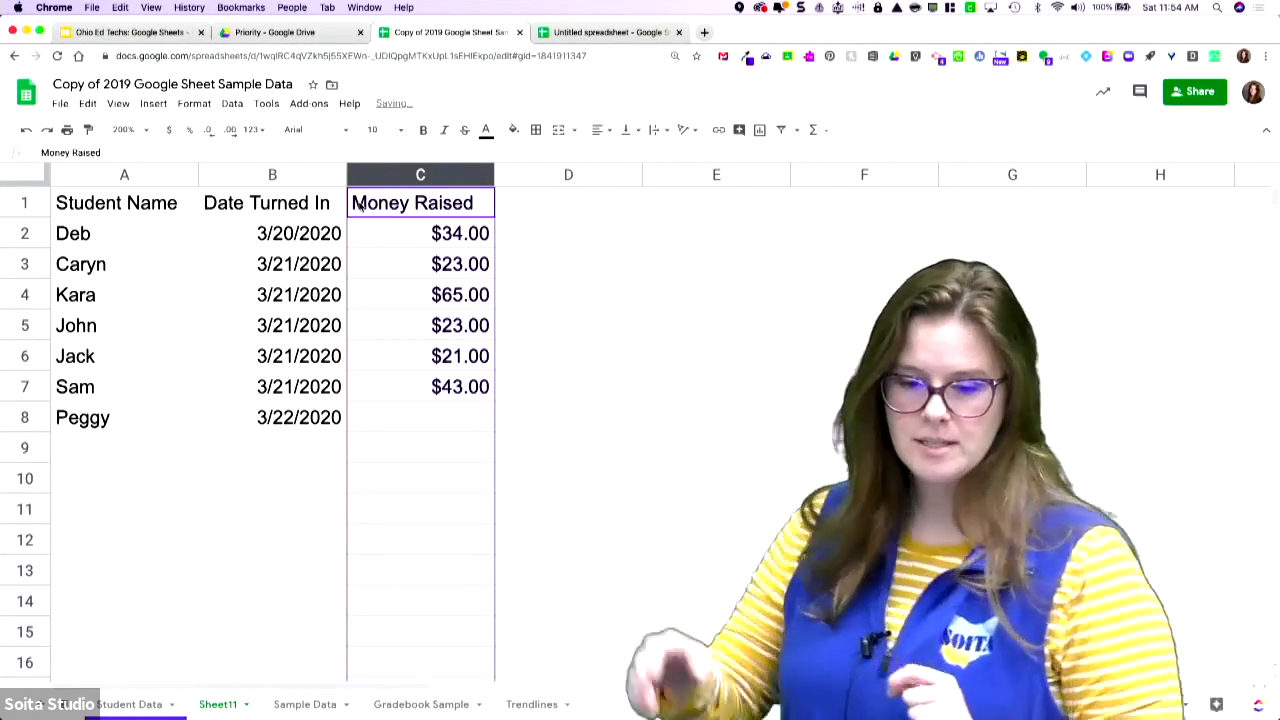
{"action": "left_click", "coordinate": [460, 420]}
{"action": "type", "text": "7"}
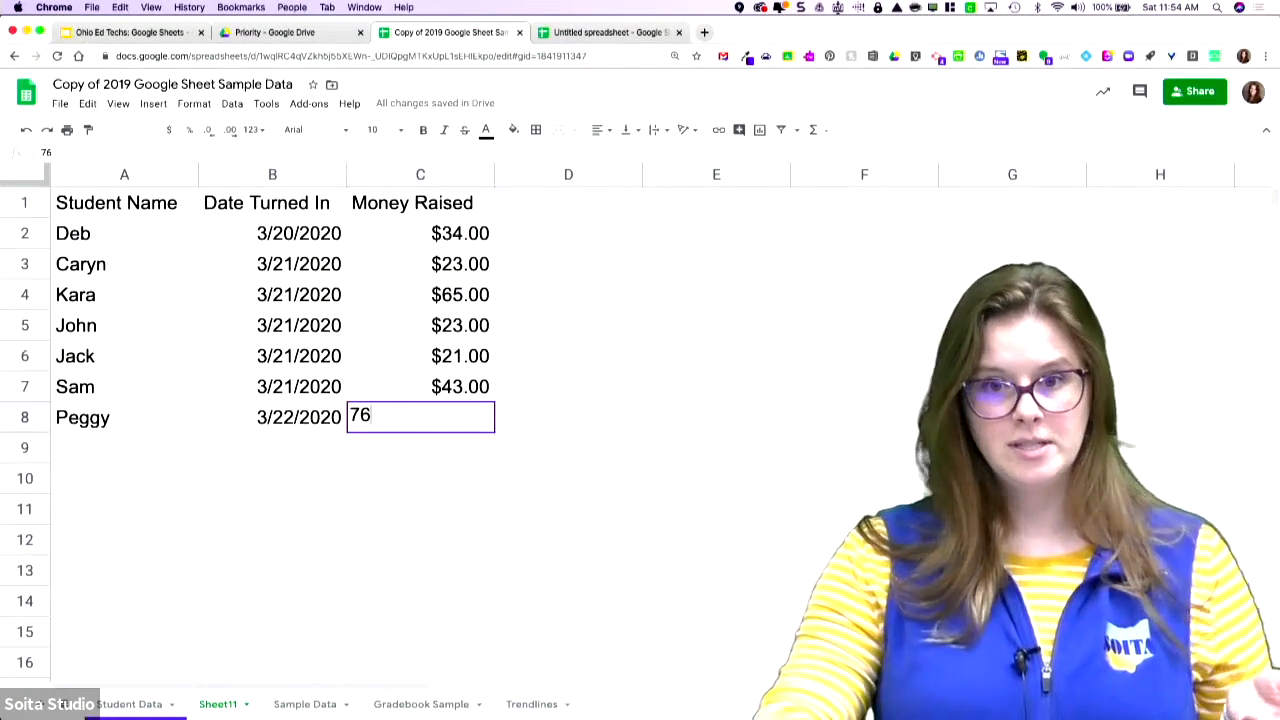
{"action": "type", "text": "6"}
{"action": "key", "text": "Return"}
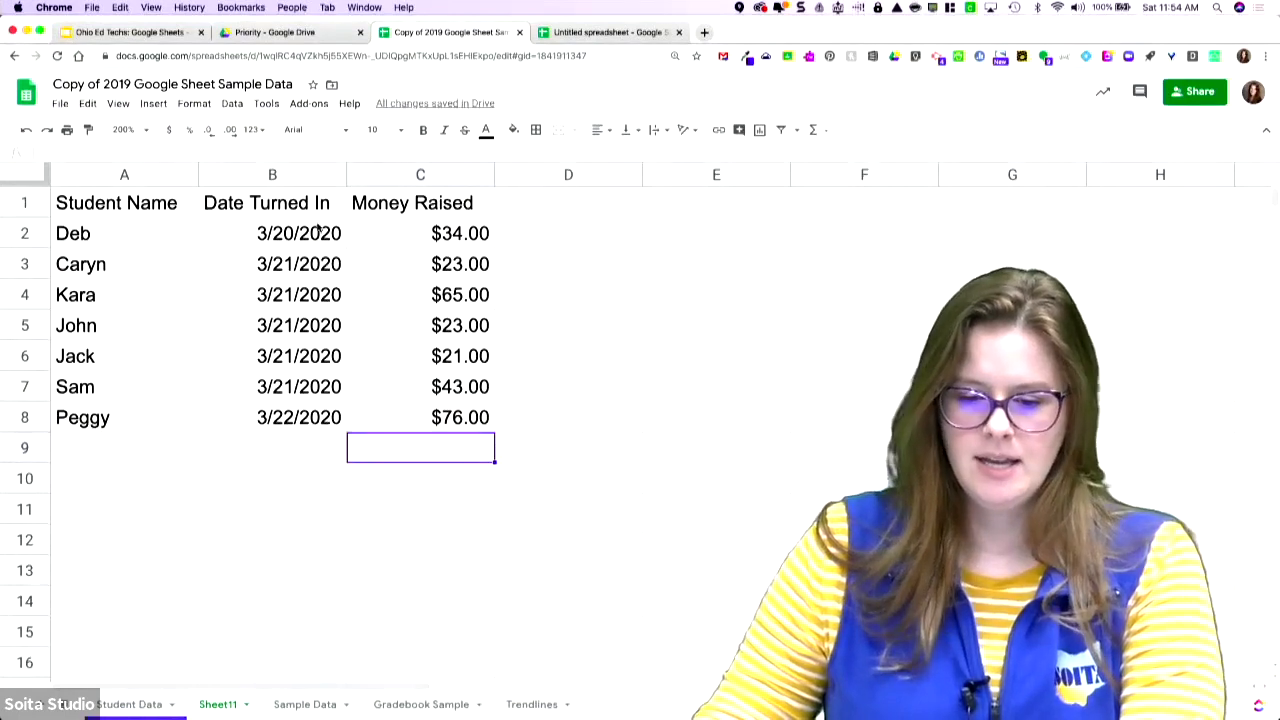
- Freeze the header row of the student table and check that it holds while moving through the sheet
{"action": "scroll", "coordinate": [318, 230], "scroll_direction": "down", "scroll_amount": 5}
{"action": "scroll", "coordinate": [318, 230], "scroll_direction": "up", "scroll_amount": 5}
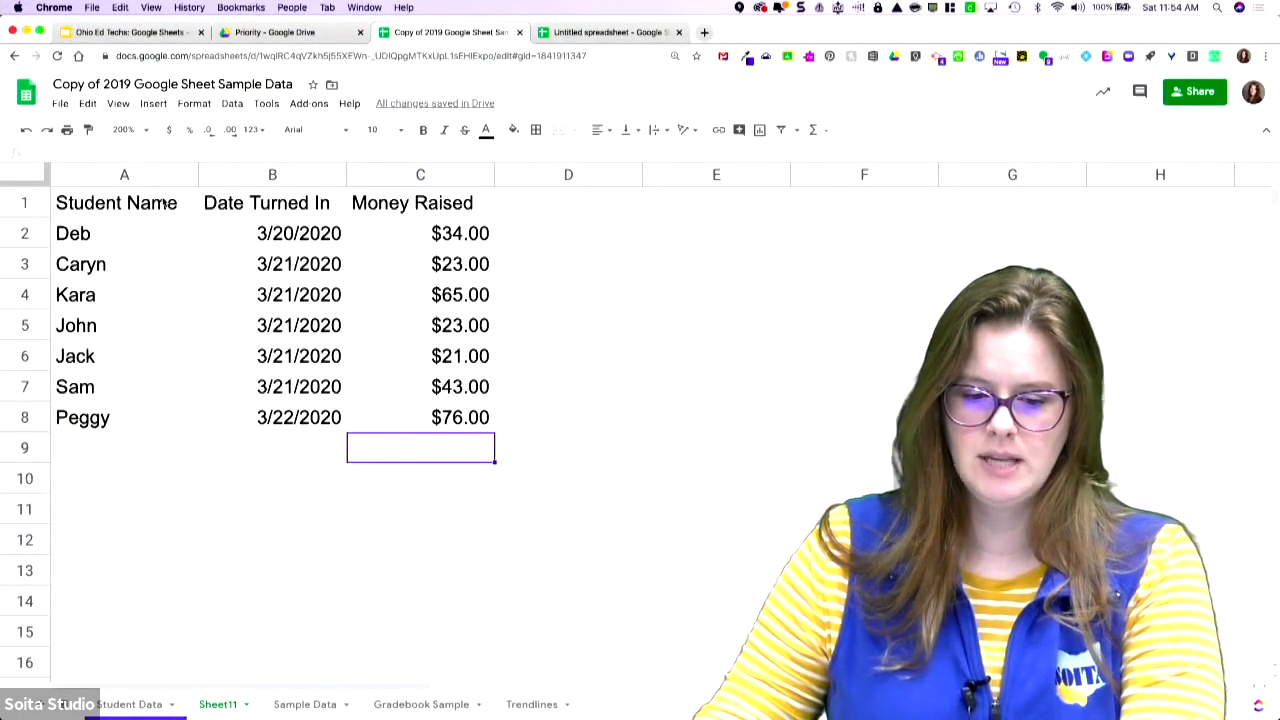
{"action": "scroll", "coordinate": [275, 258], "scroll_direction": "right", "scroll_amount": 5}
{"action": "scroll", "coordinate": [275, 258], "scroll_direction": "left", "scroll_amount": 5}
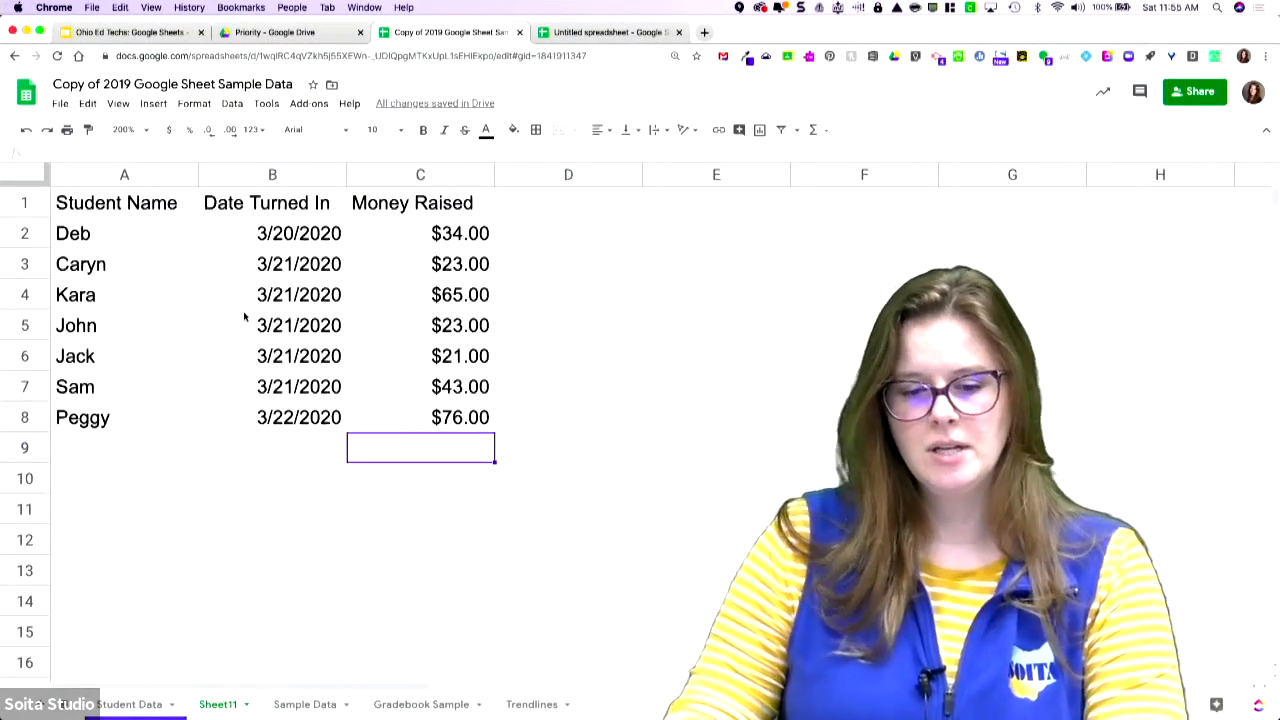
{"action": "left_click", "coordinate": [118, 104]}
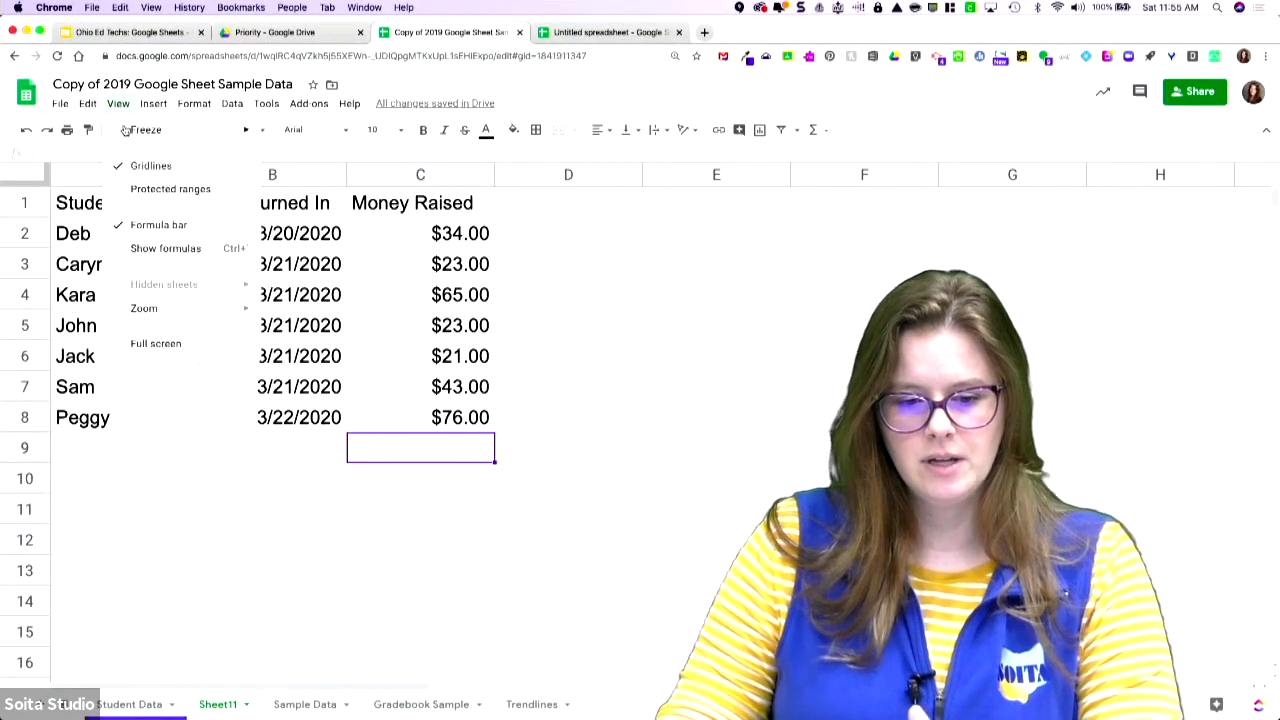
{"action": "mouse_move", "coordinate": [125, 131]}
{"action": "left_click", "coordinate": [342, 162]}
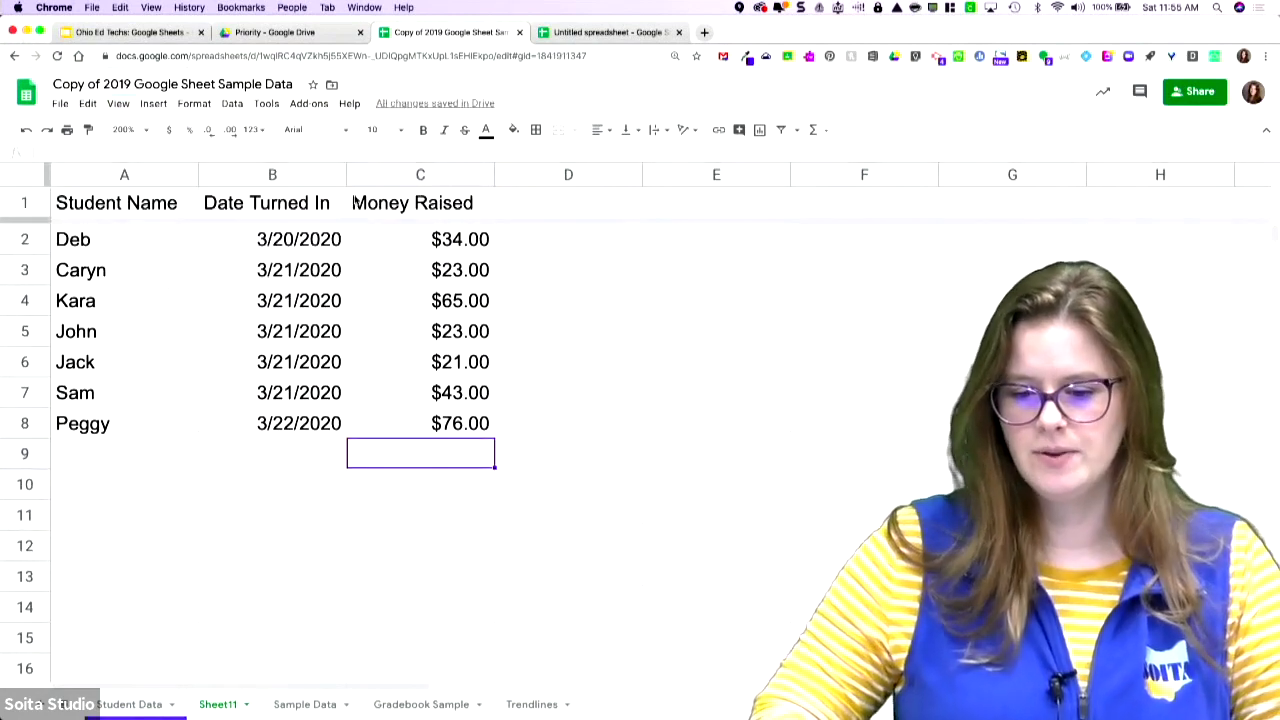
{"action": "scroll", "coordinate": [354, 202], "scroll_direction": "down", "scroll_amount": 4}
{"action": "scroll", "coordinate": [354, 202], "scroll_direction": "up", "scroll_amount": 5}
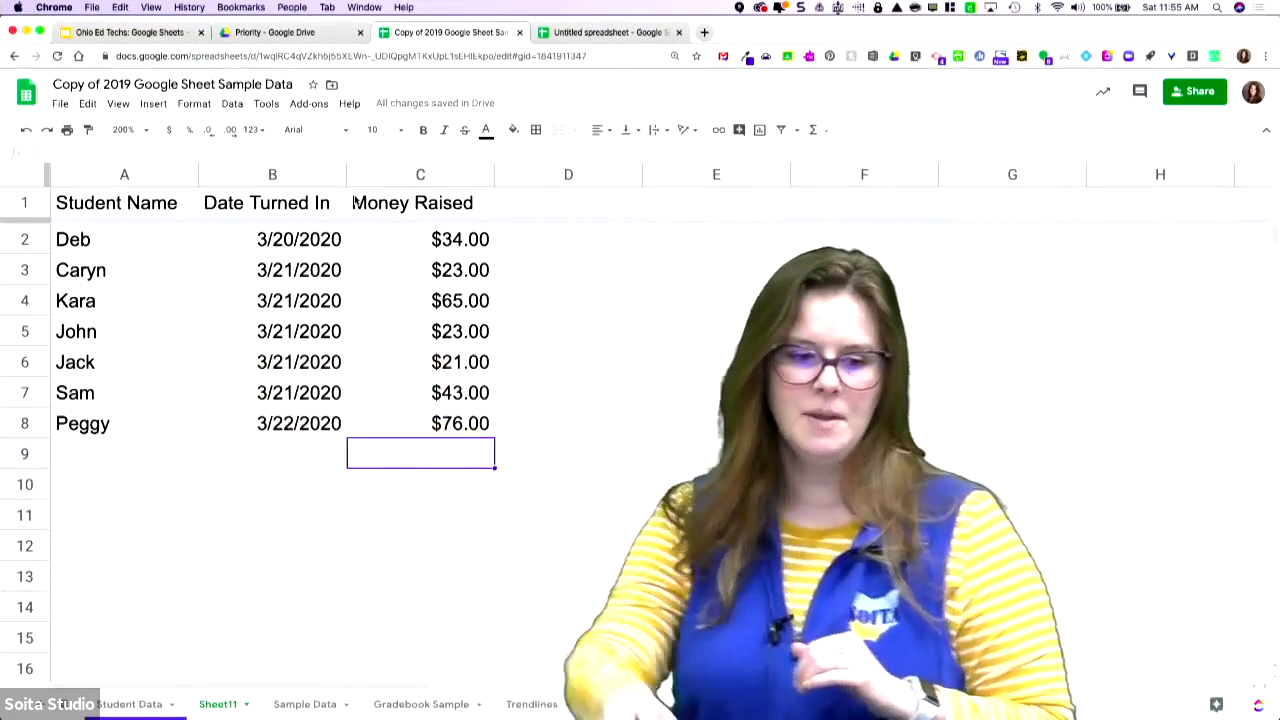
- Freeze the Student Name column and check the frozen row and column in both directions
{"action": "left_click", "coordinate": [117, 104]}
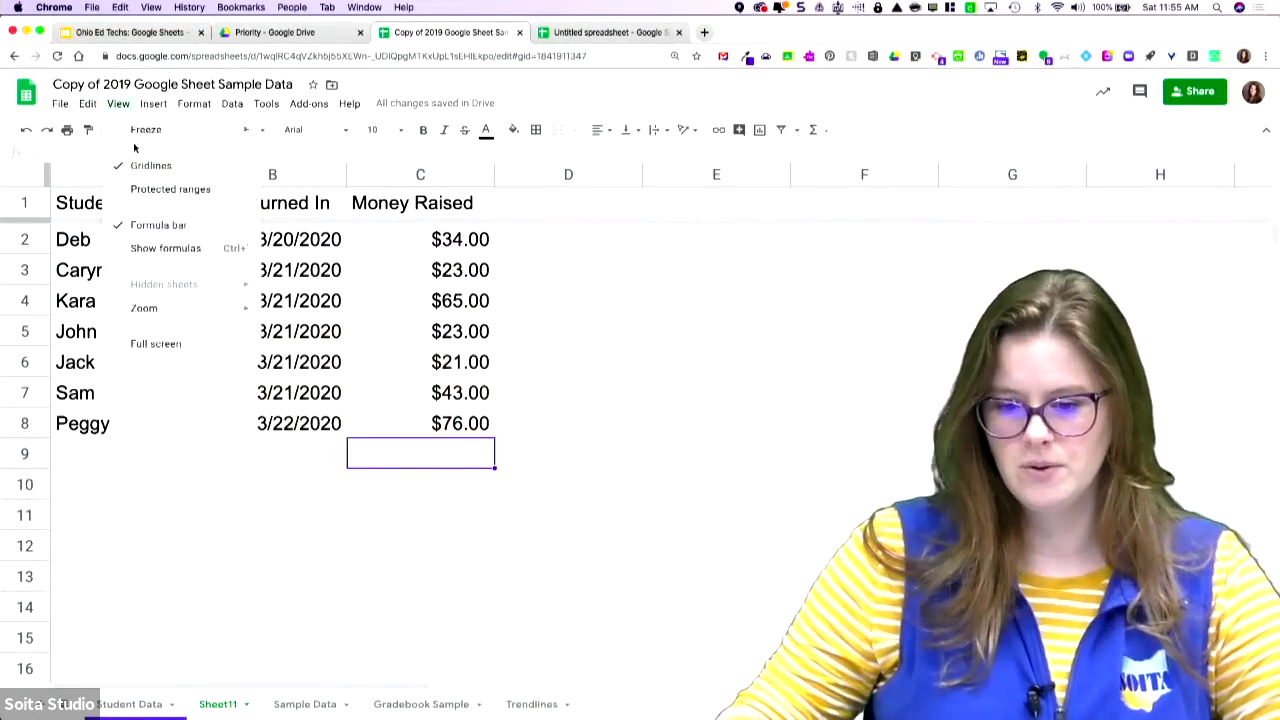
{"action": "mouse_move", "coordinate": [150, 140]}
{"action": "left_click", "coordinate": [318, 268]}
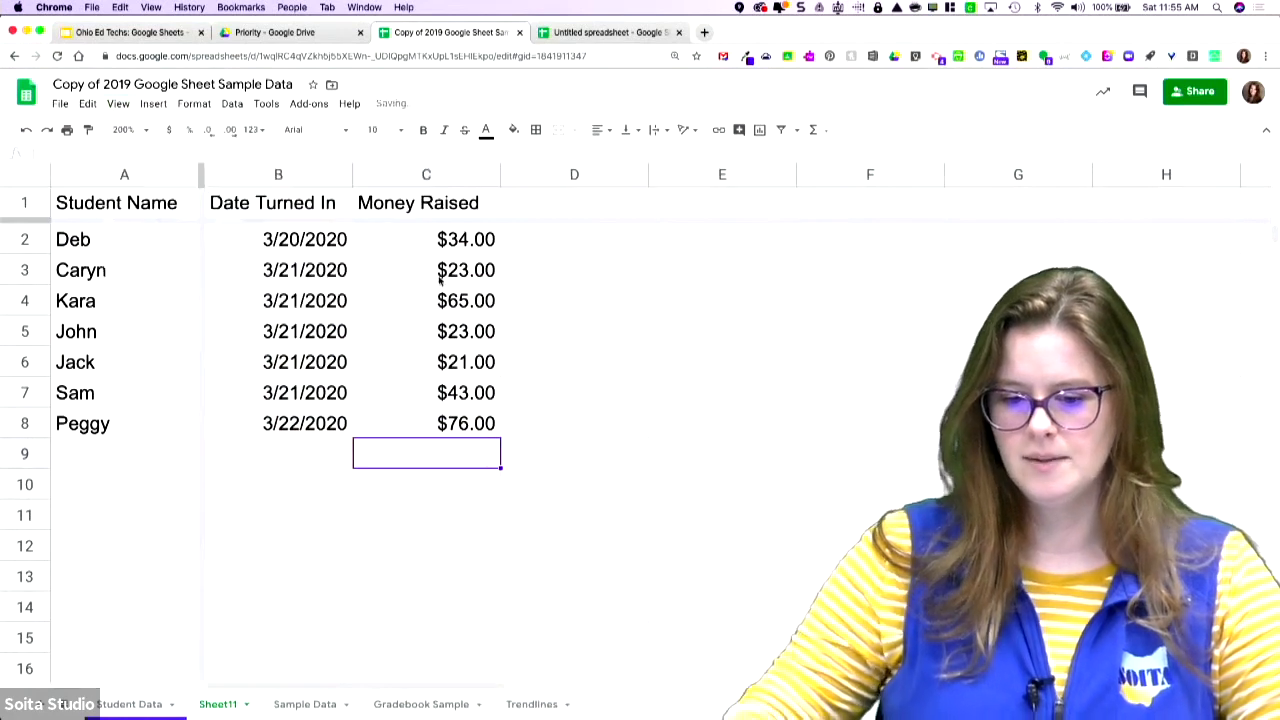
{"action": "scroll", "coordinate": [441, 281], "scroll_direction": "right", "scroll_amount": 5}
{"action": "scroll", "coordinate": [441, 281], "scroll_direction": "left", "scroll_amount": 5}
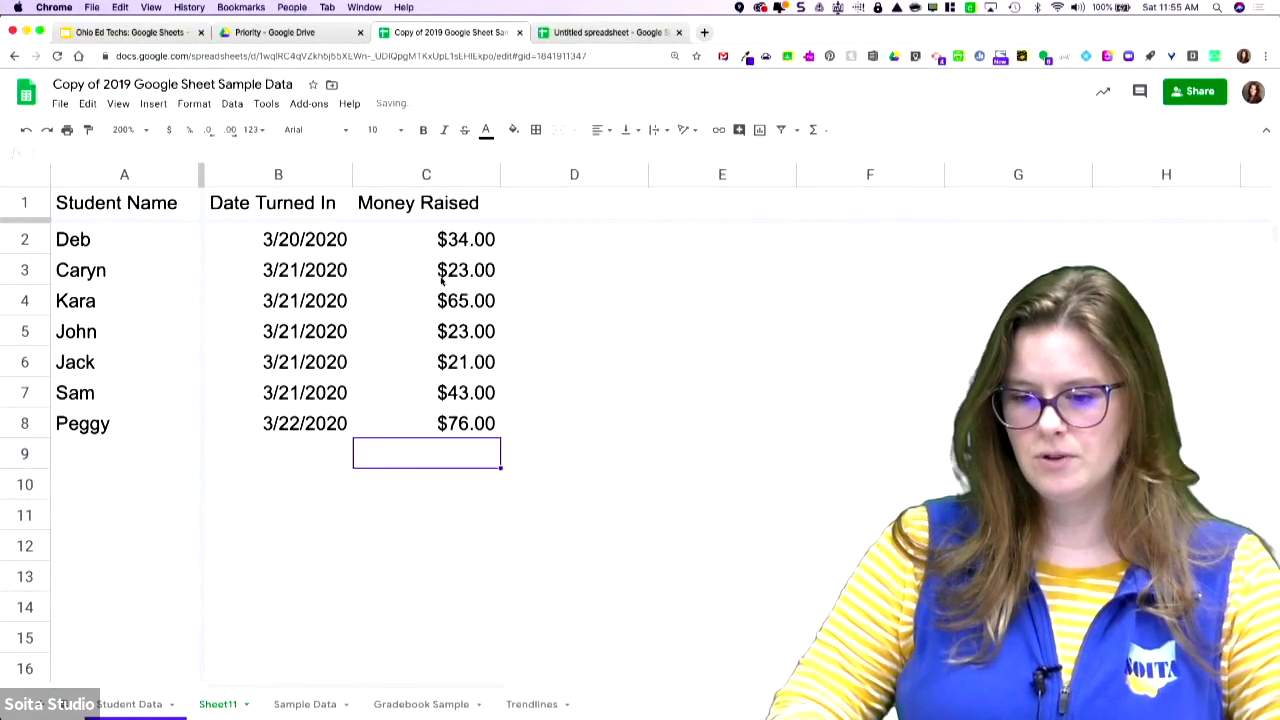
{"action": "scroll", "coordinate": [441, 281], "scroll_direction": "right", "scroll_amount": 1}
{"action": "scroll", "coordinate": [441, 281], "scroll_direction": "down", "scroll_amount": 3}
{"action": "scroll", "coordinate": [441, 281], "scroll_direction": "up", "scroll_amount": 3}
{"action": "scroll", "coordinate": [441, 281], "scroll_direction": "right", "scroll_amount": 2}
{"action": "scroll", "coordinate": [441, 281], "scroll_direction": "left", "scroll_amount": 3}
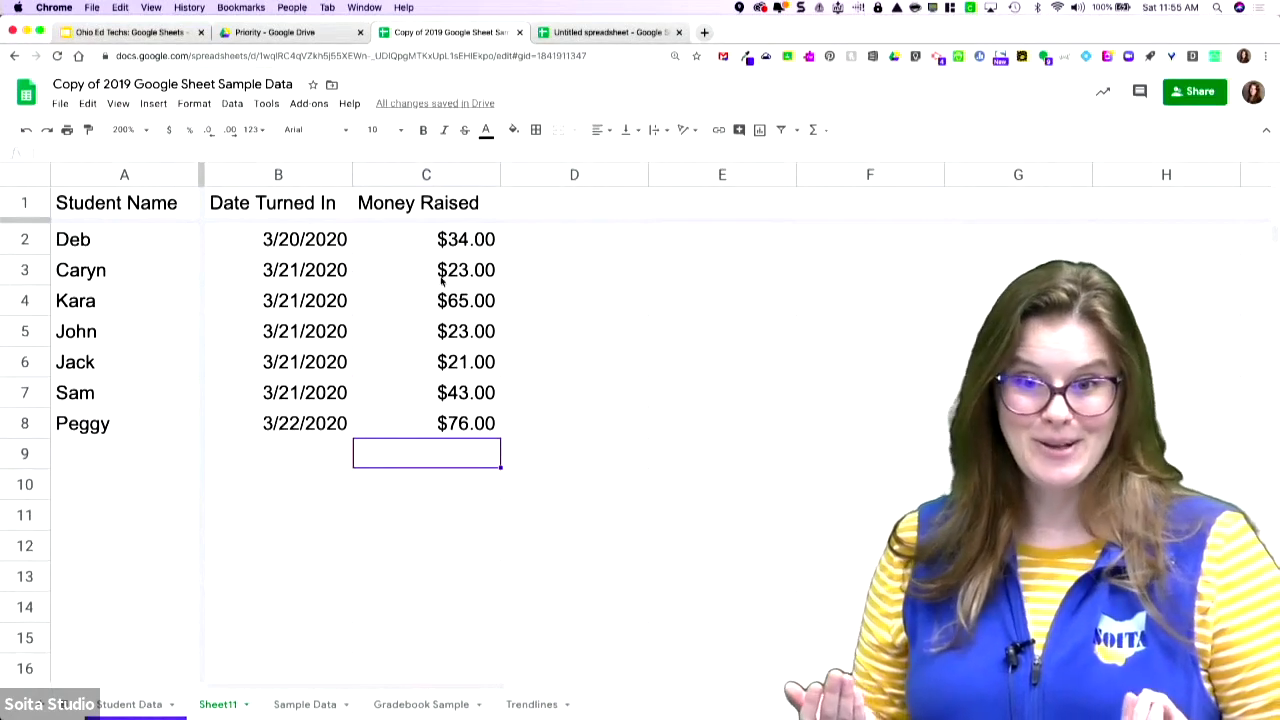
- Apply alternating colors to the entire sheet using the blue-purple default style with a header
{"action": "left_click_drag", "start_coordinate": [132, 202], "coordinate": [470, 430]}
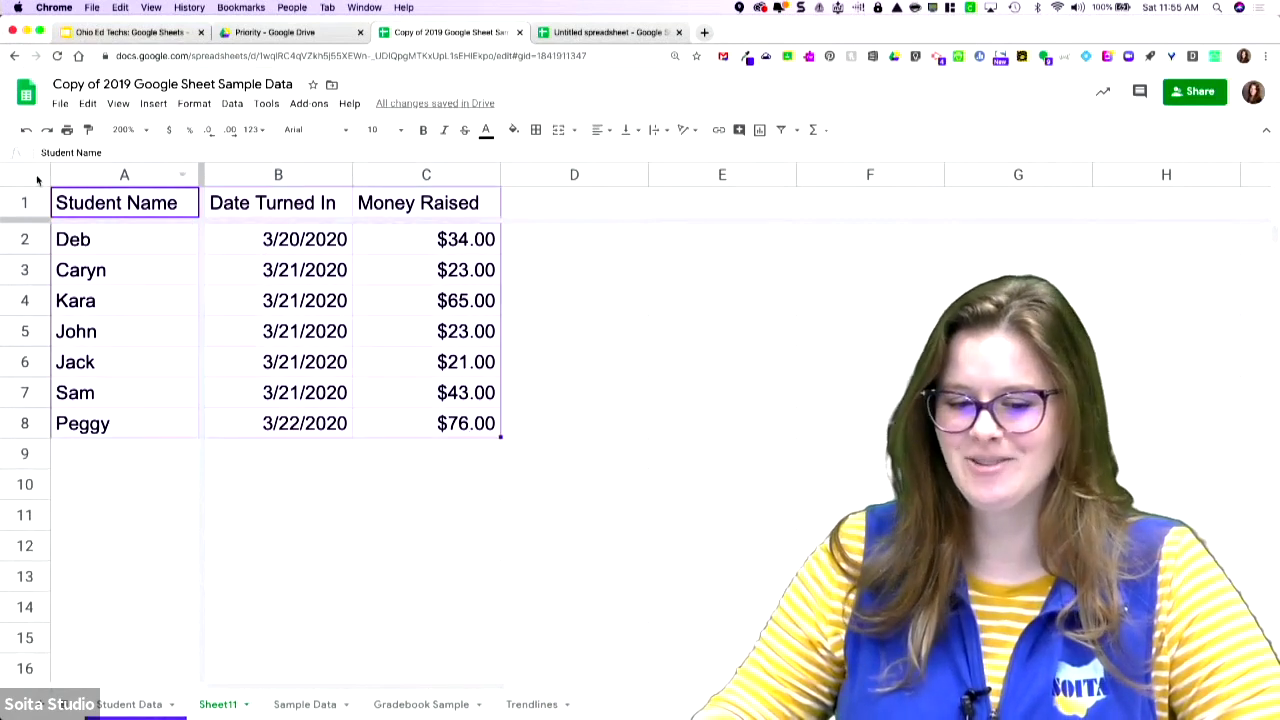
{"action": "left_click", "coordinate": [37, 179]}
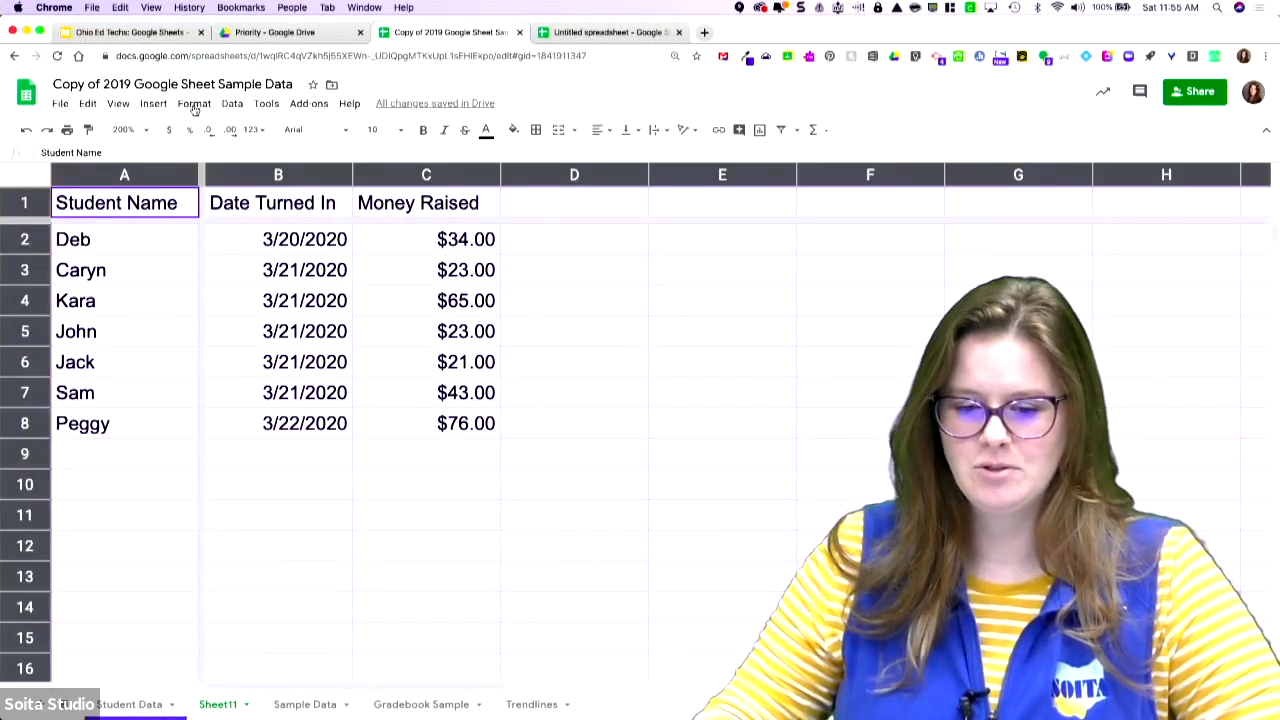
{"action": "left_click", "coordinate": [194, 104]}
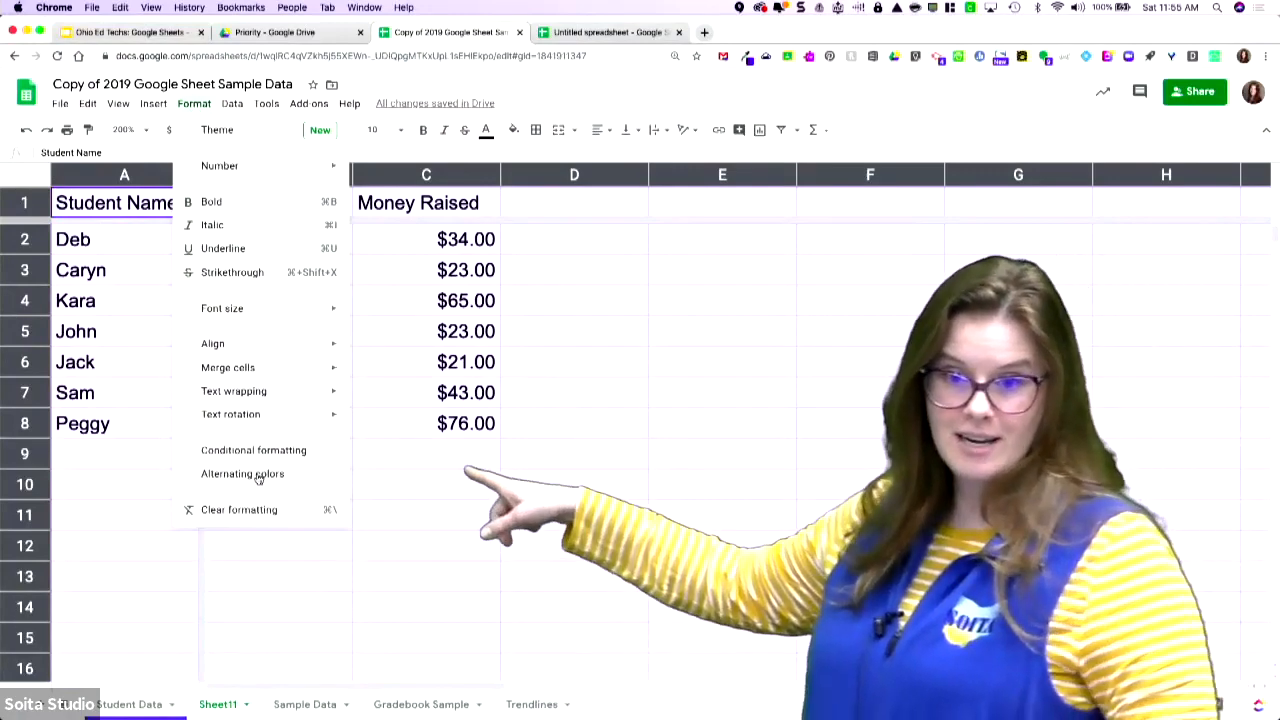
{"action": "left_click", "coordinate": [243, 474]}
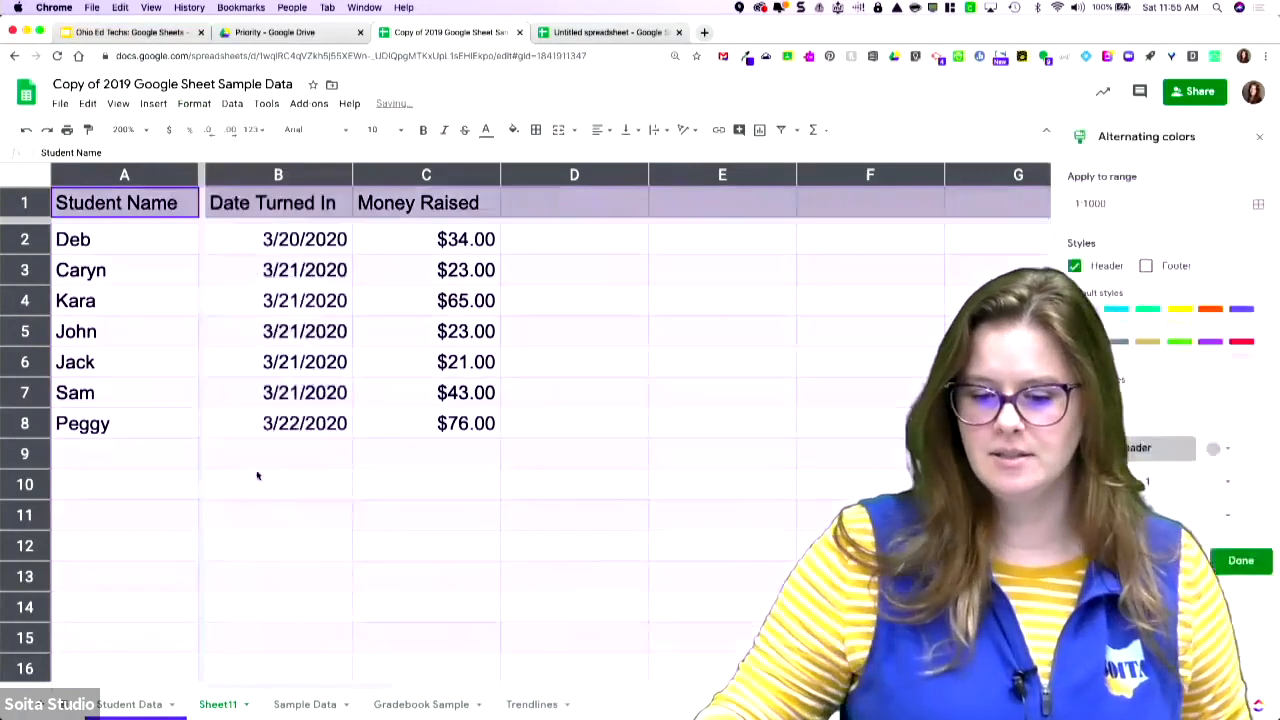
{"action": "left_click", "coordinate": [1245, 331]}
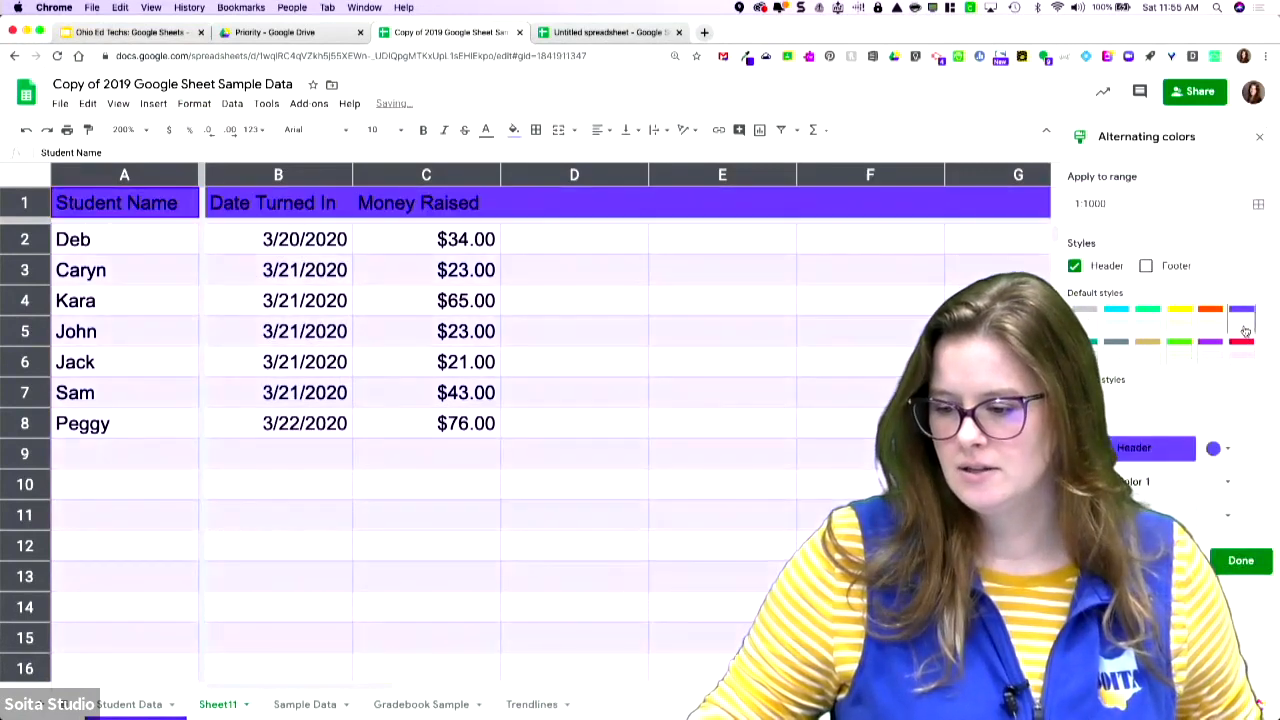
{"action": "left_click", "coordinate": [1245, 561]}
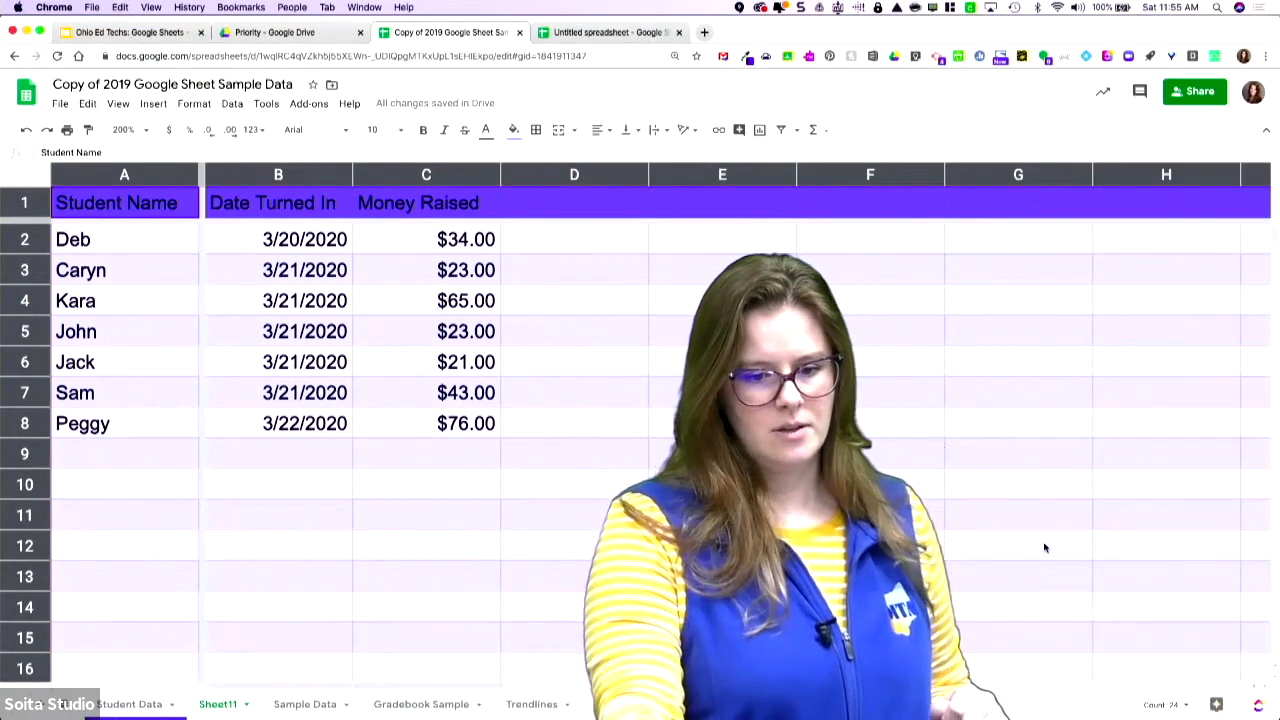
{"action": "left_click", "coordinate": [1044, 547]}
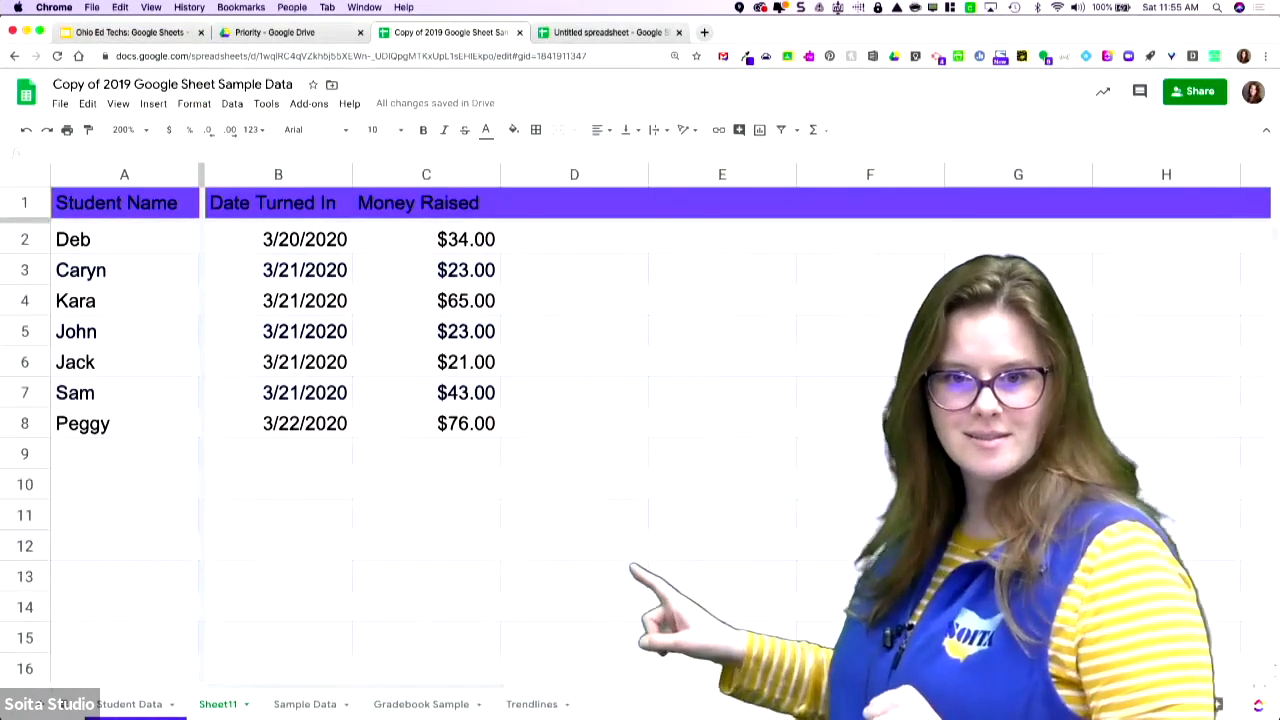
{"action": "scroll", "coordinate": [640, 440], "scroll_direction": "down", "scroll_amount": 5}
{"action": "scroll", "coordinate": [640, 440], "scroll_direction": "up", "scroll_amount": 5}
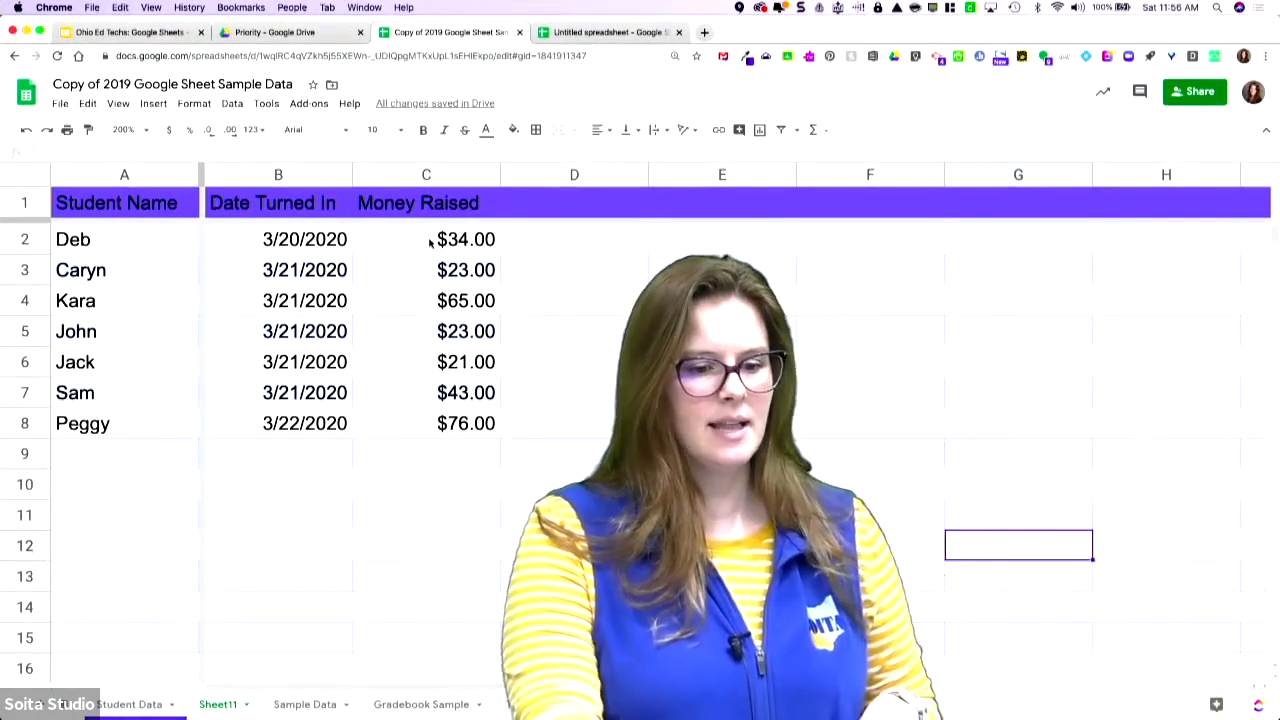
- Select the Money Raised amounts in C2 to C8 and examine their quick summary calculations
{"action": "left_click_drag", "start_coordinate": [437, 243], "coordinate": [462, 424]}
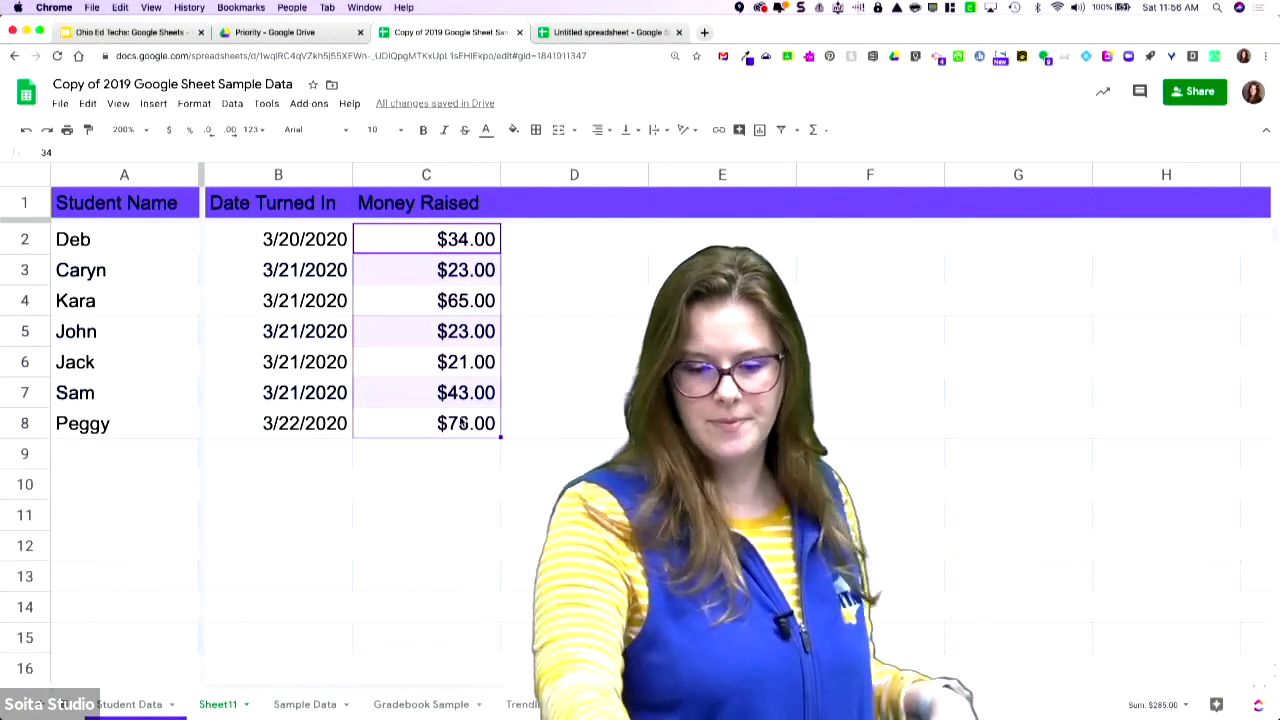
{"action": "left_click", "coordinate": [1160, 705]}
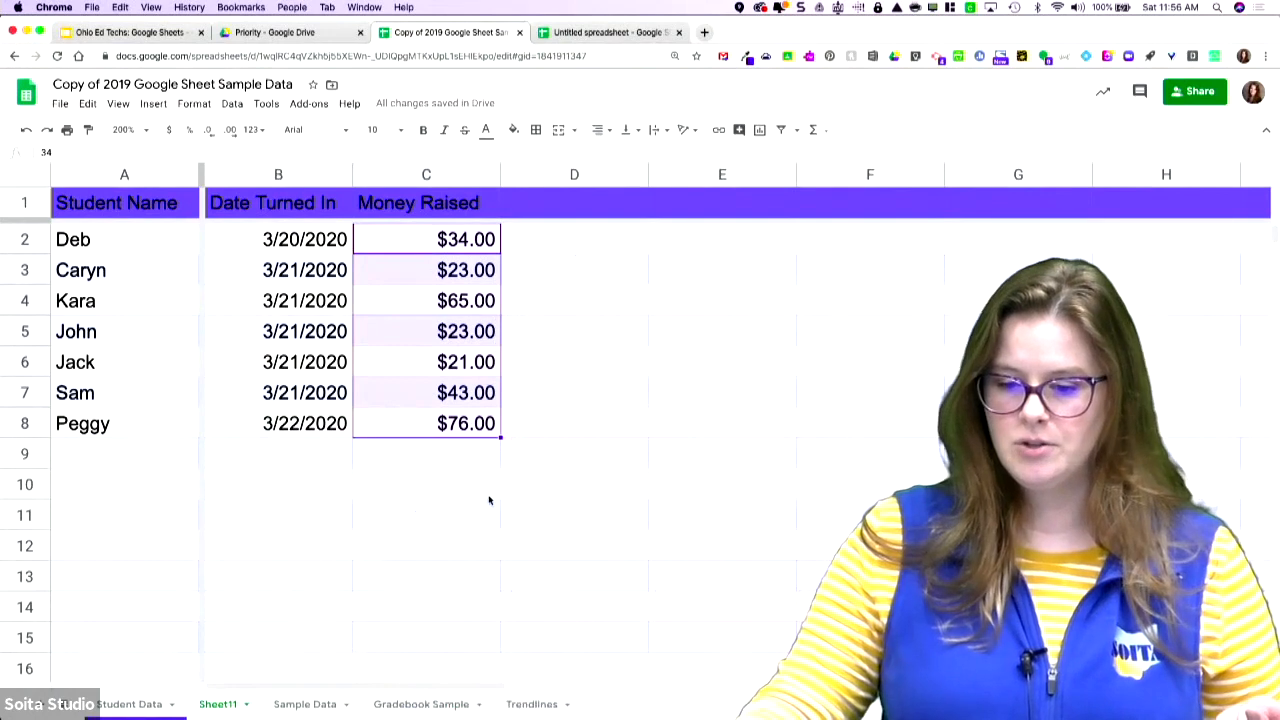
- Enter the label "Total Raised:" in cell B10 and look over the available functions for cell C10
{"action": "left_click", "coordinate": [313, 493]}
{"action": "type", "text": "Total Raised:"}
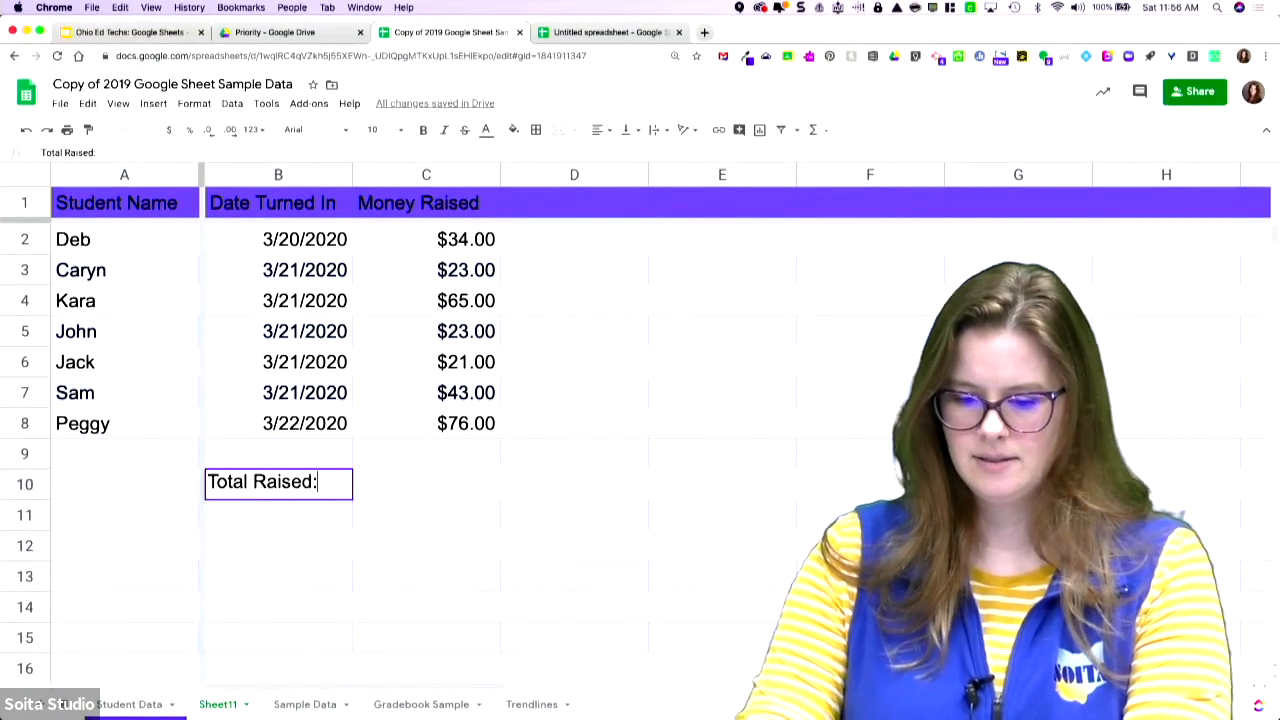
{"action": "key", "text": "Tab"}
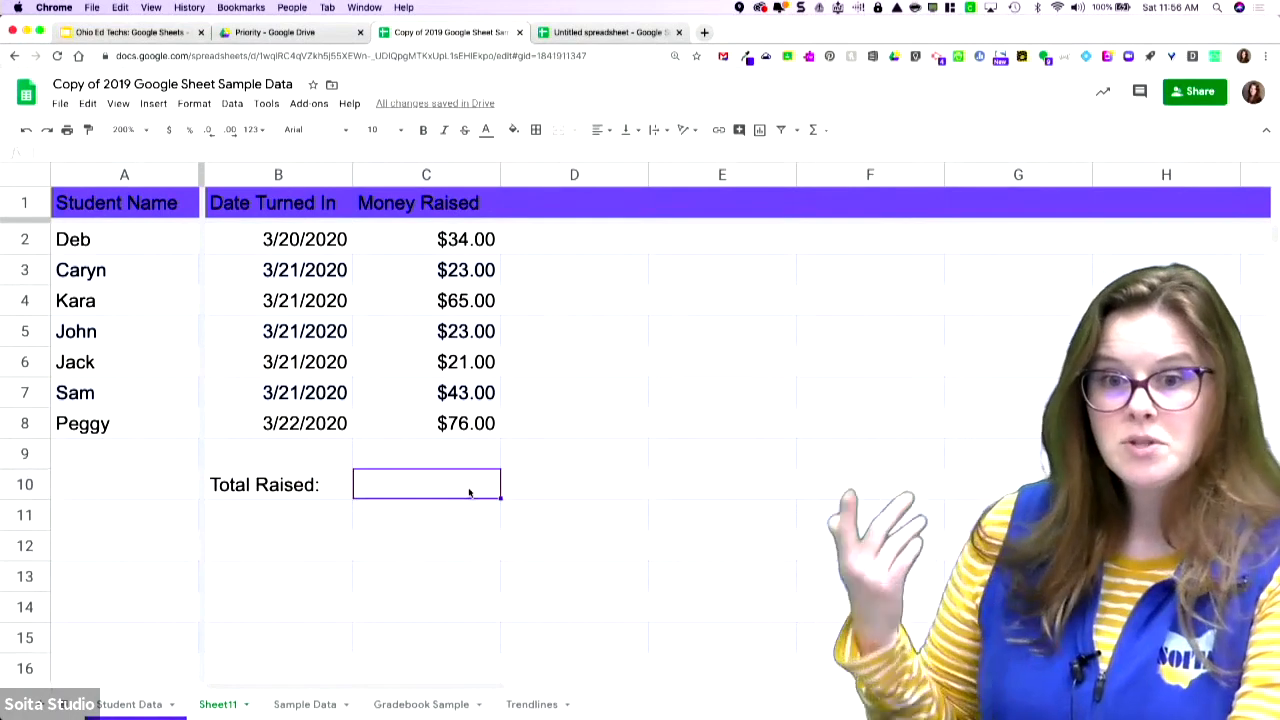
{"action": "left_click", "coordinate": [822, 133]}
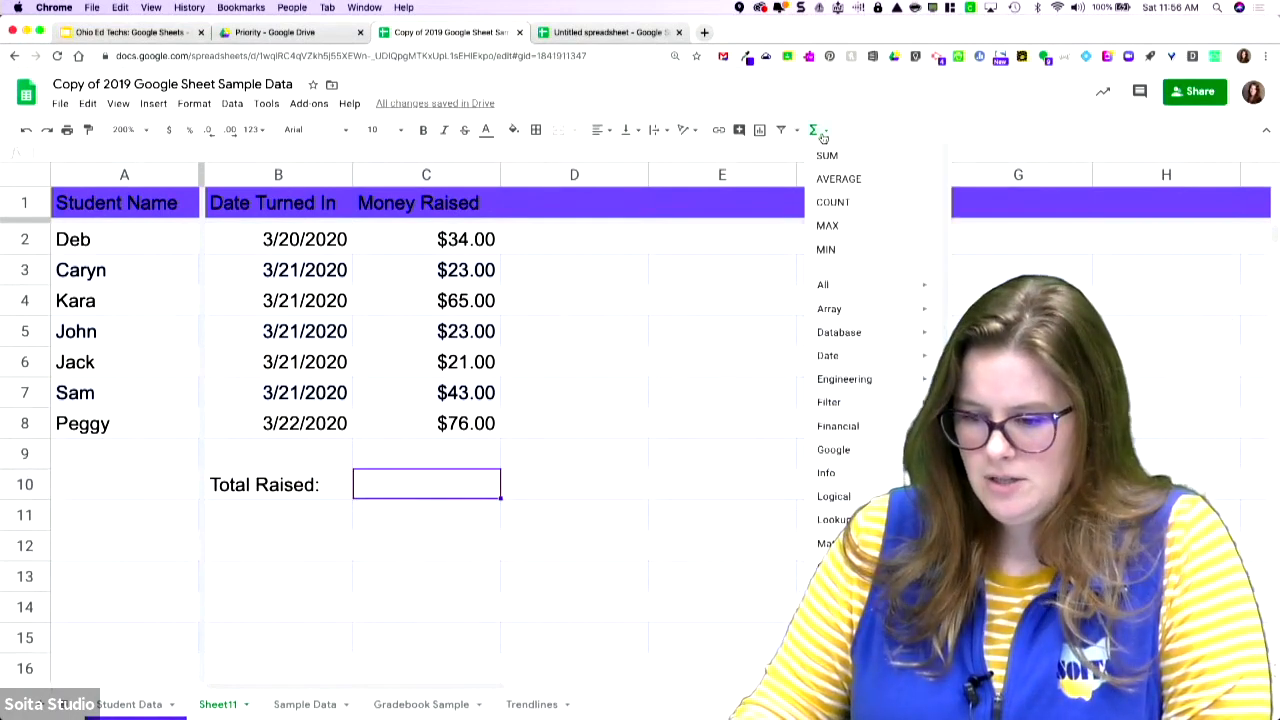
{"action": "left_click", "coordinate": [821, 134]}
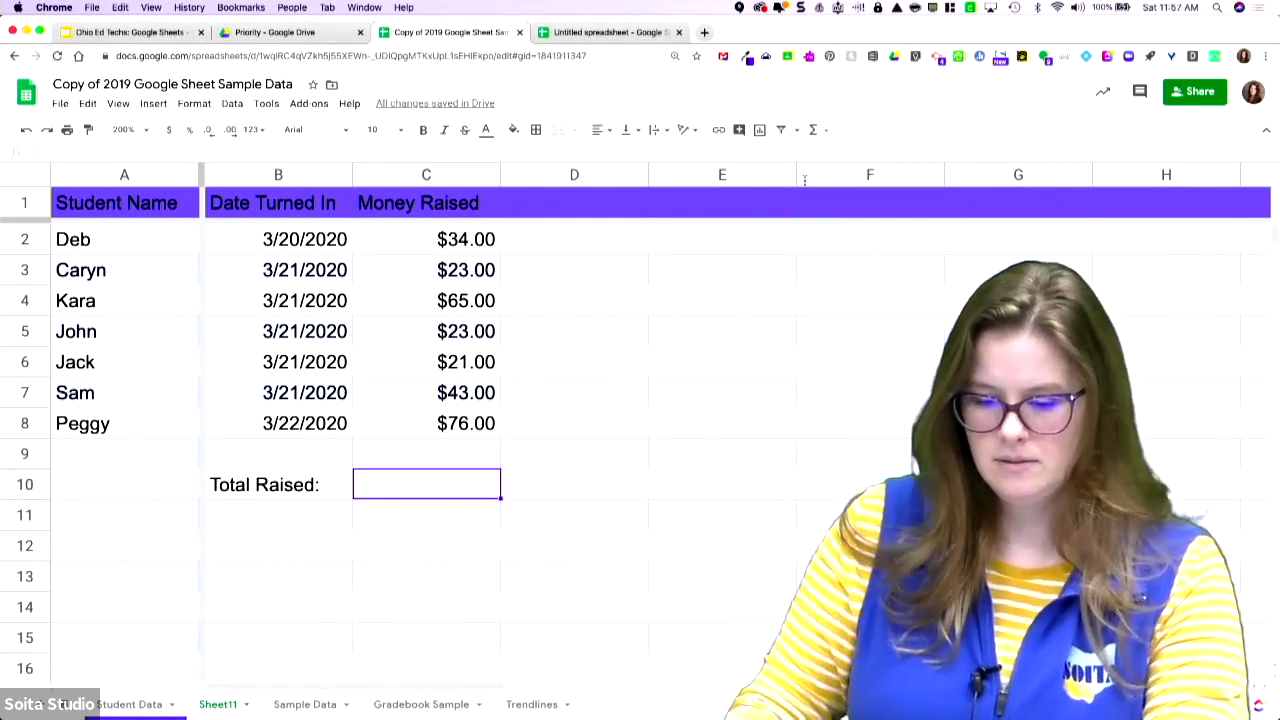
- Enter the formula =SUM(C2:C8) in cell C10 to total the money raised
{"action": "type", "text": "="}
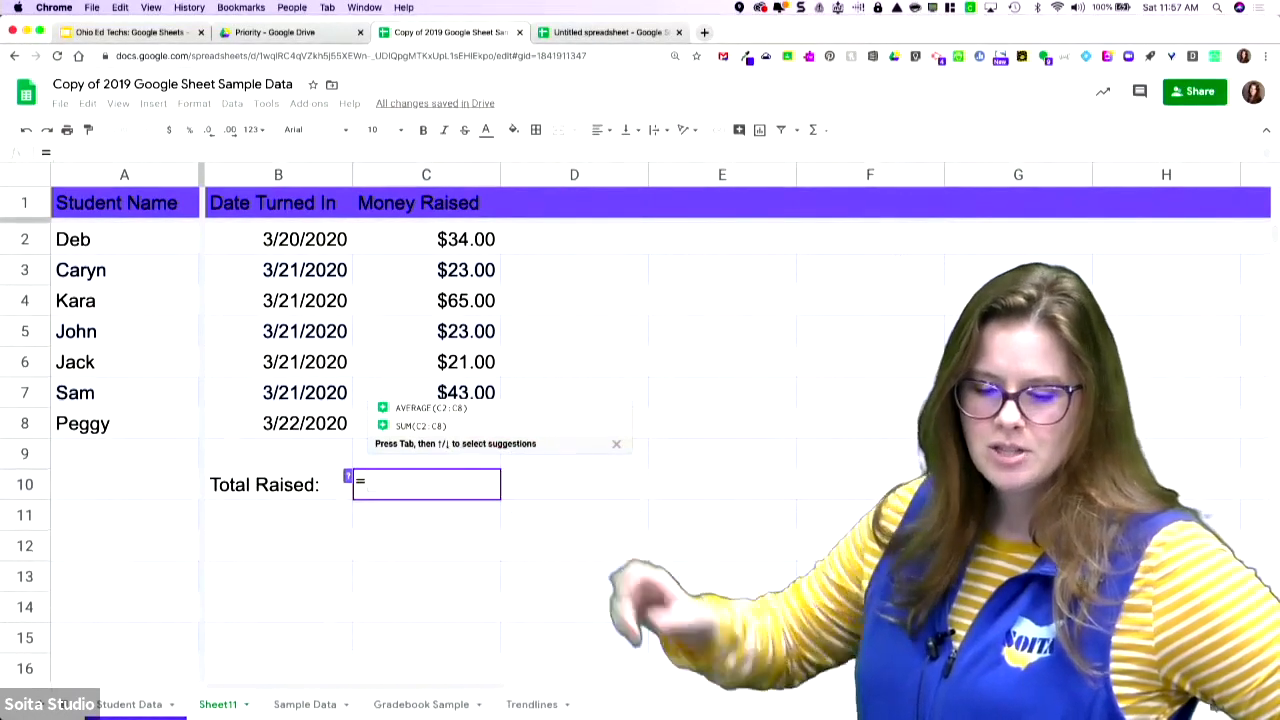
{"action": "left_click", "coordinate": [458, 427]}
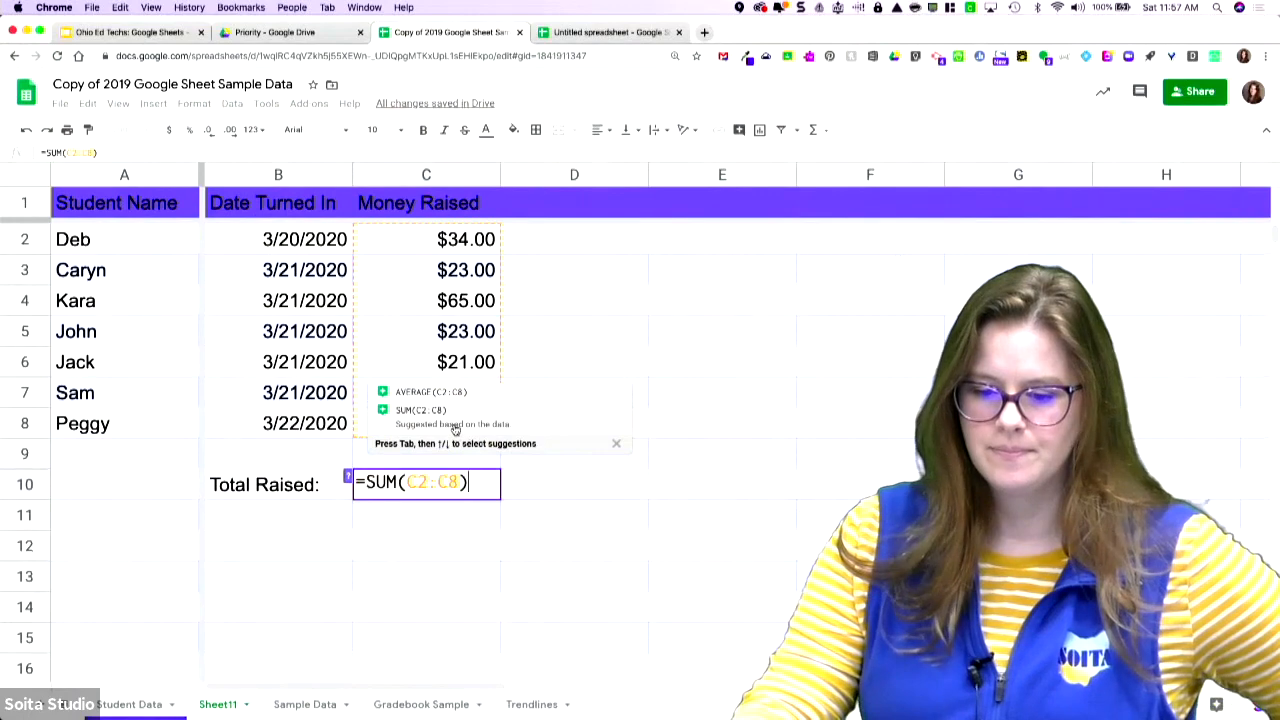
{"action": "key", "text": "Return"}
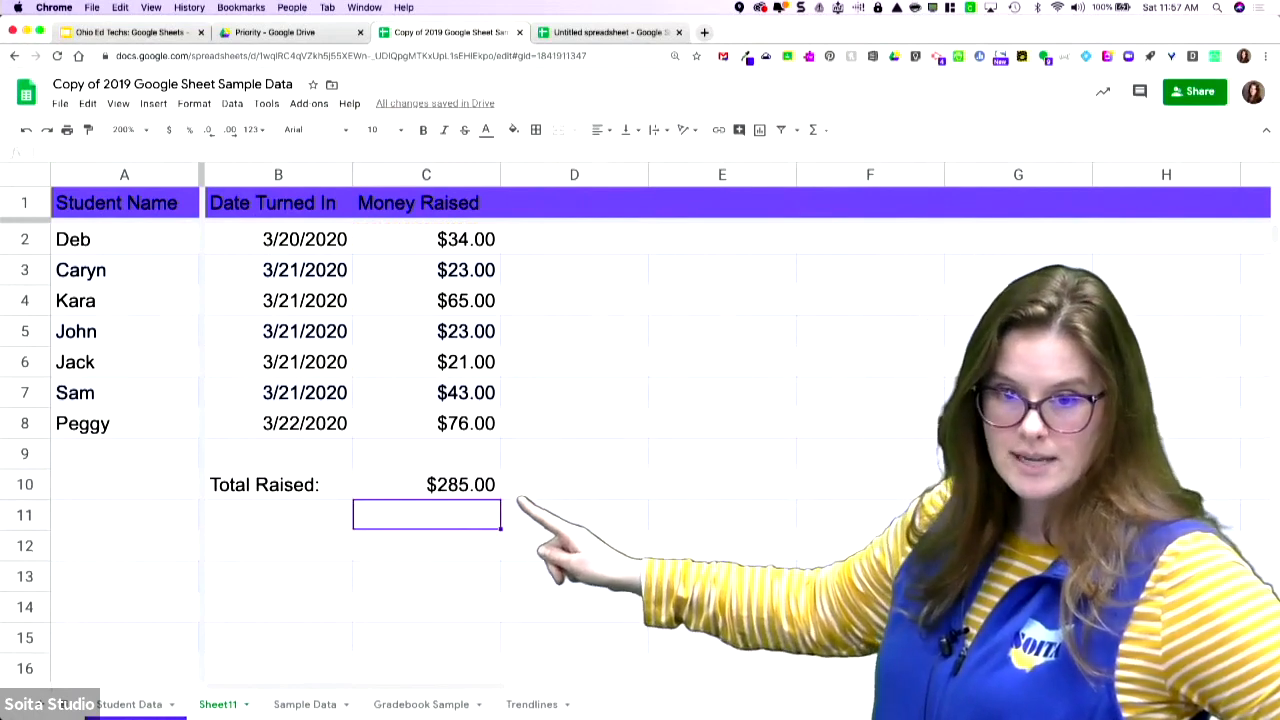
- Enter the label "Total Raised:" in cell E3 and the formula =SUM(C2:C8) in F3
{"action": "left_click", "coordinate": [688, 282]}
{"action": "type", "text": "Total Raised:"}
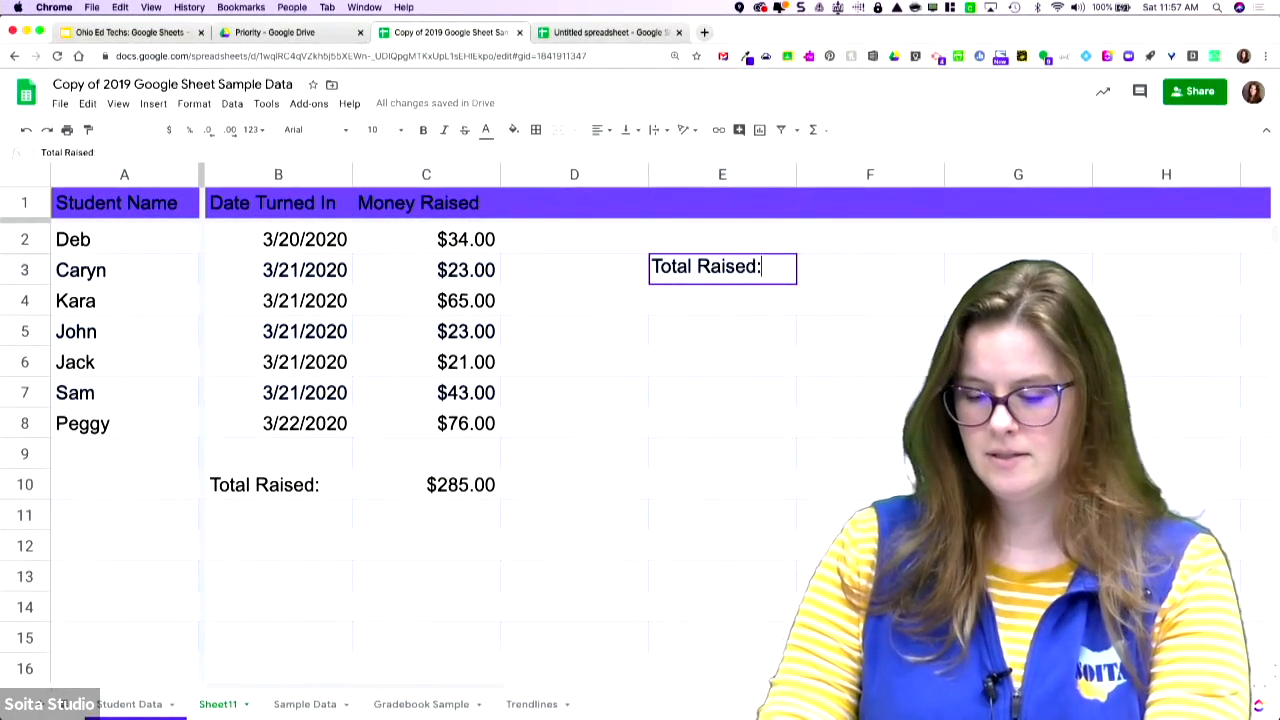
{"action": "key", "text": "Tab"}
{"action": "type", "text": "="}
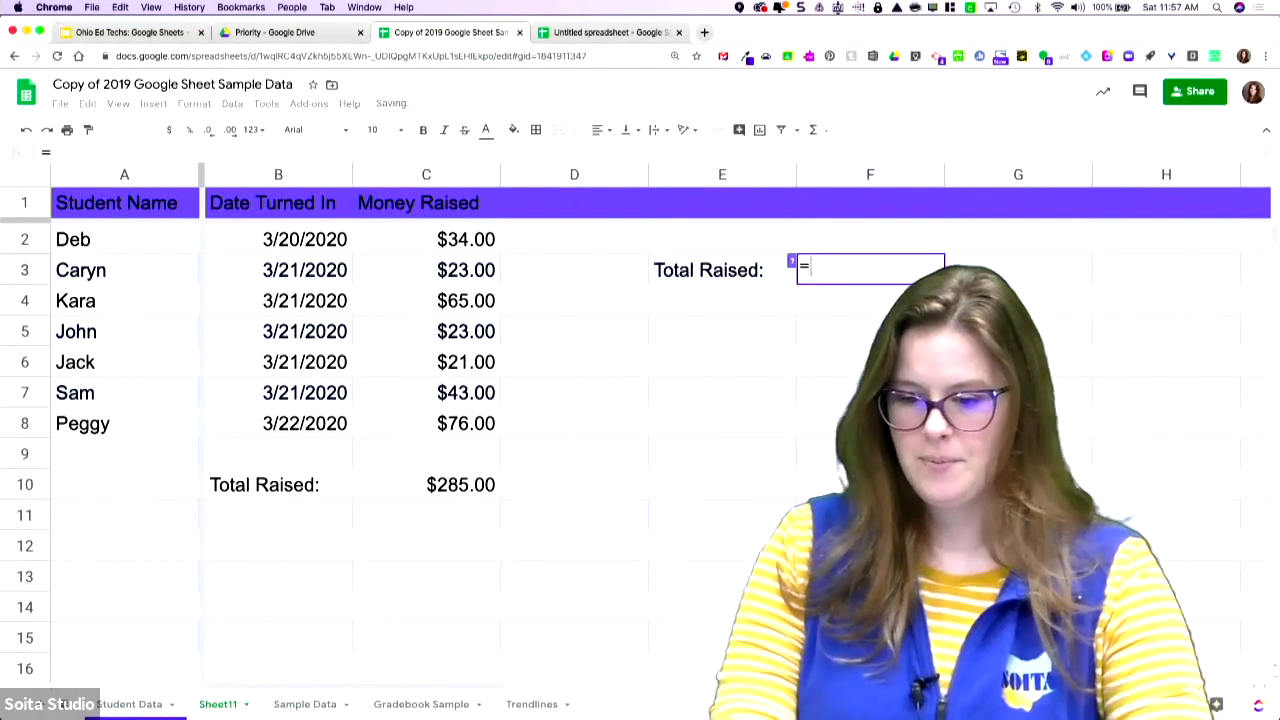
{"action": "type", "text": "sum"}
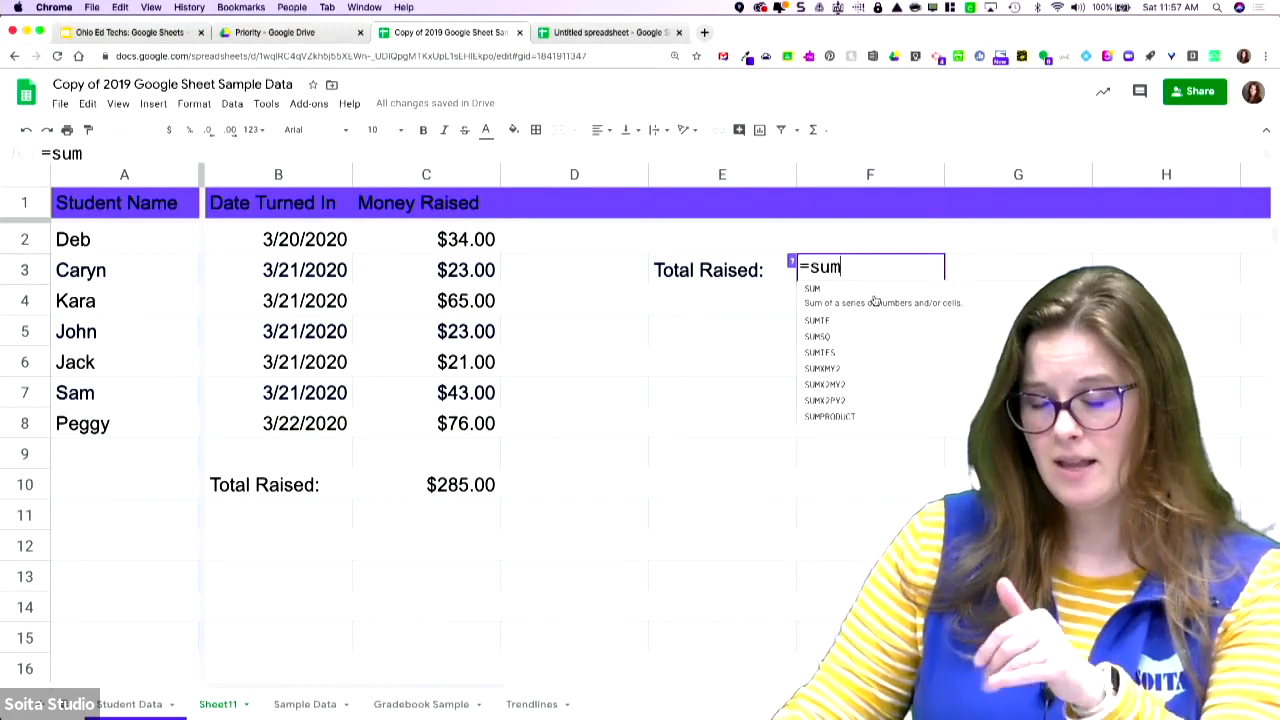
{"action": "left_click", "coordinate": [875, 298]}
{"action": "left_click_drag", "start_coordinate": [484, 245], "coordinate": [488, 424]}
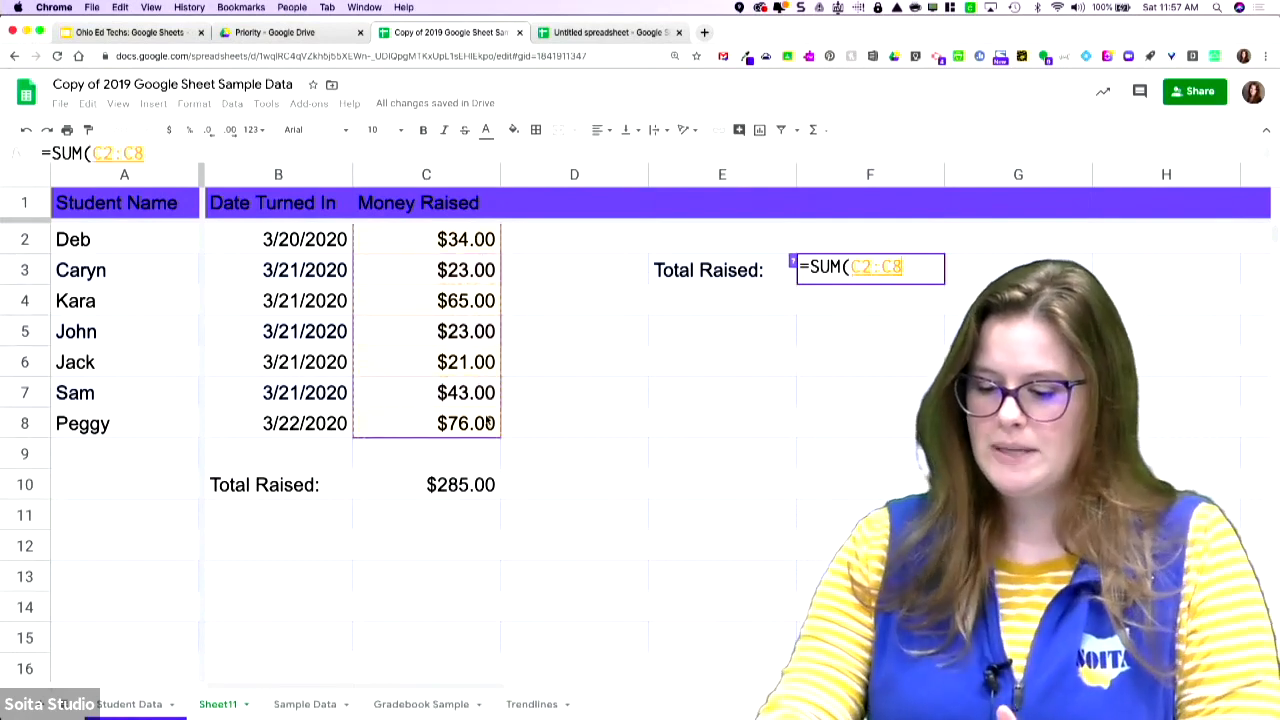
{"action": "type", "text": ")"}
{"action": "key", "text": "Return"}
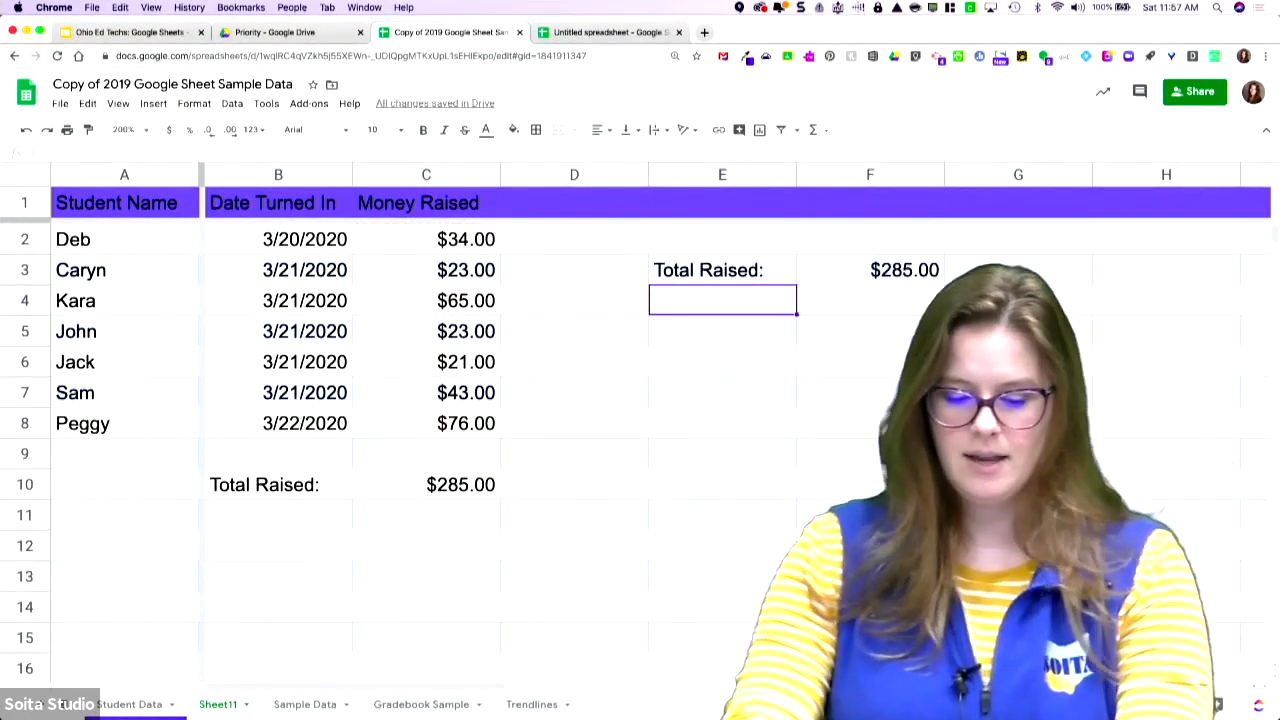
- Enter the label "Average Raised:" in cell E4 and the formula =AVERAGE(C2:C8) in F4
{"action": "type", "text": "Avera"}
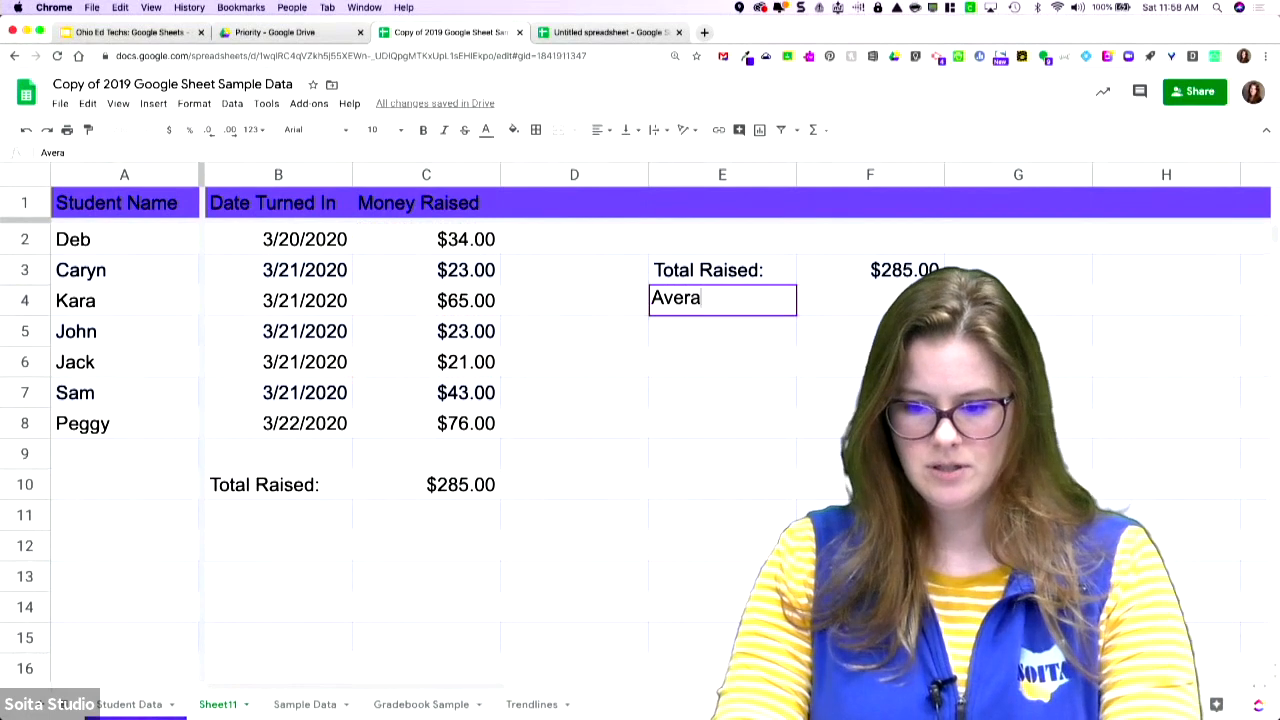
{"action": "type", "text": "ge Raised:"}
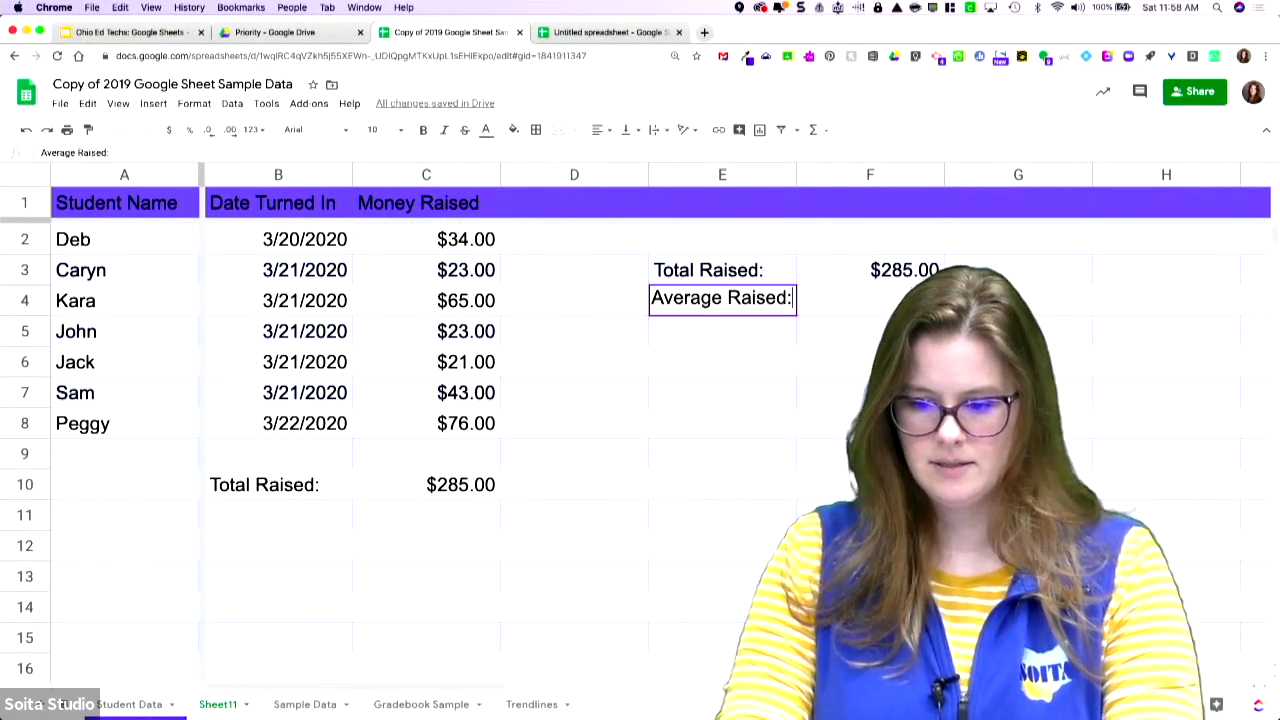
{"action": "key", "text": "Tab"}
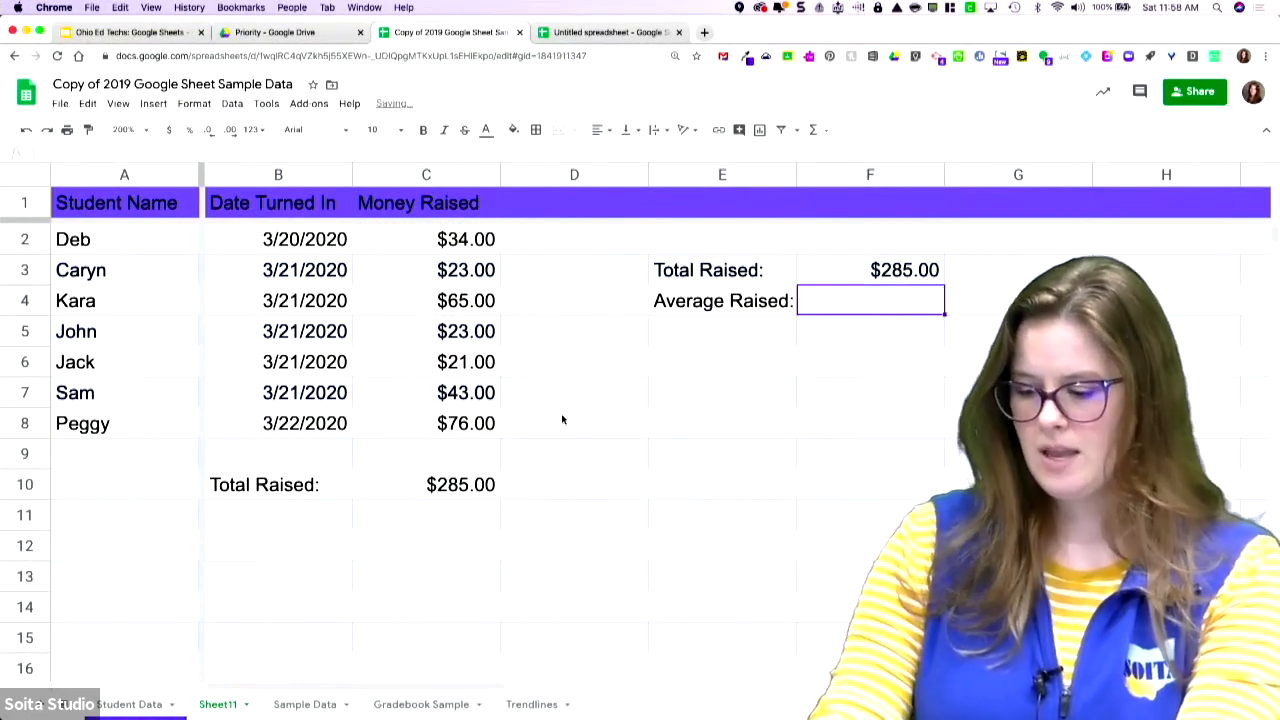
{"action": "type", "text": "="}
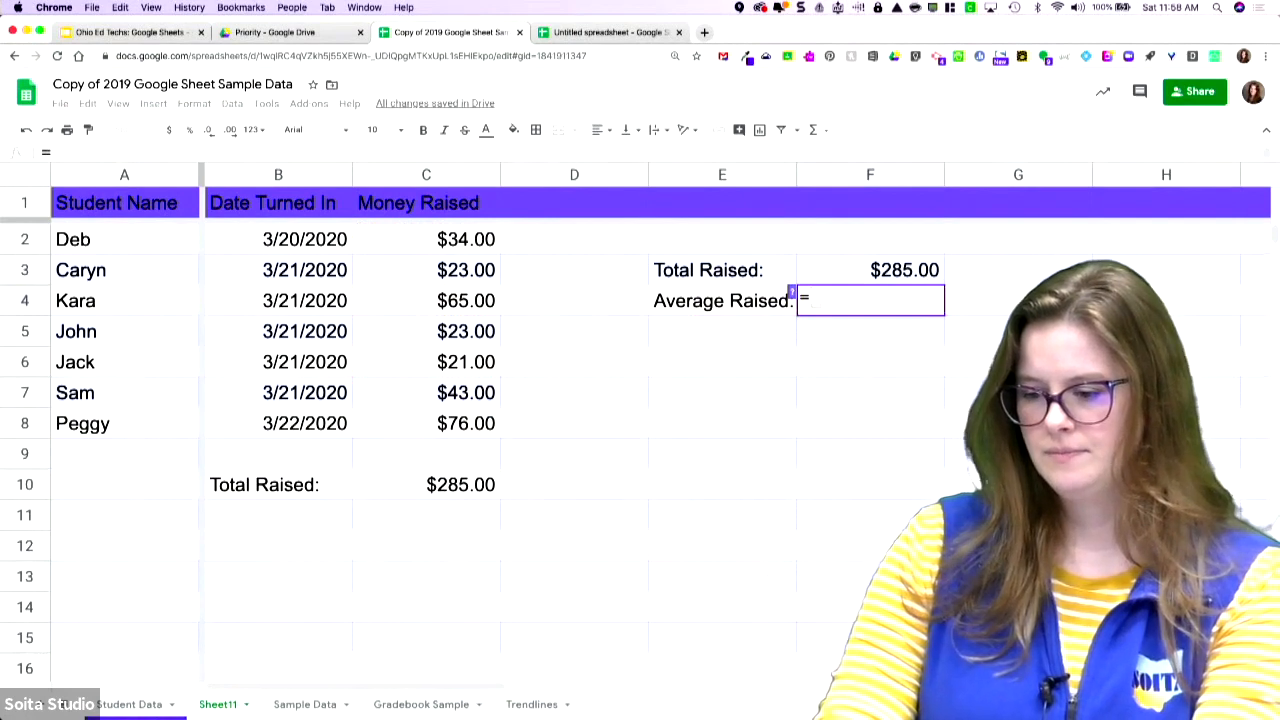
{"action": "type", "text": "aver"}
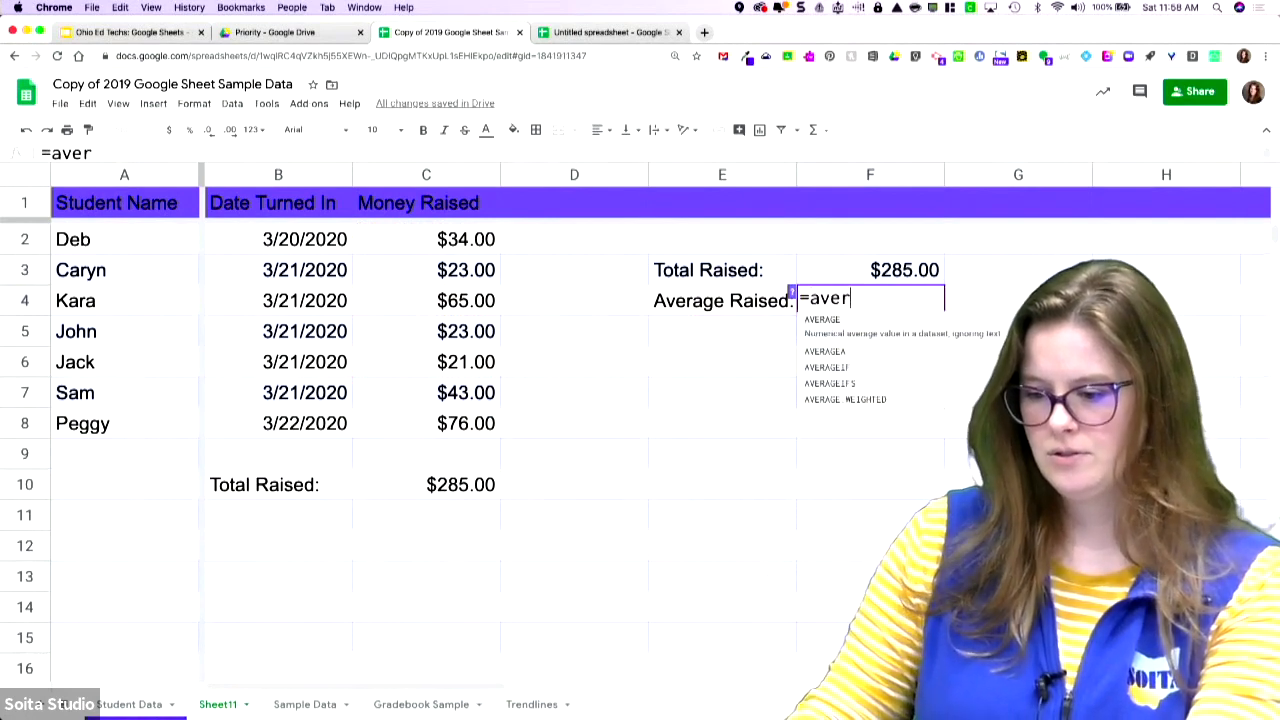
{"action": "key", "text": "Tab"}
{"action": "left_click_drag", "start_coordinate": [452, 240], "coordinate": [455, 423]}
{"action": "type", "text": ")"}
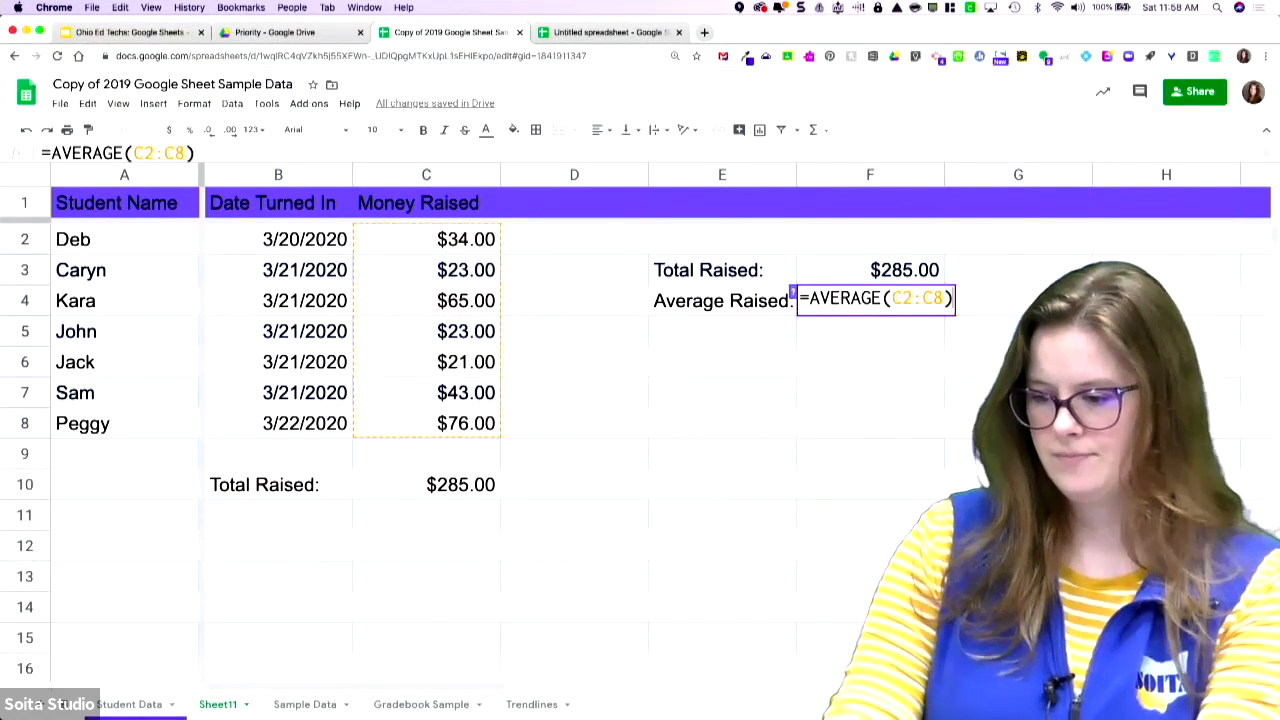
{"action": "key", "text": "Return"}
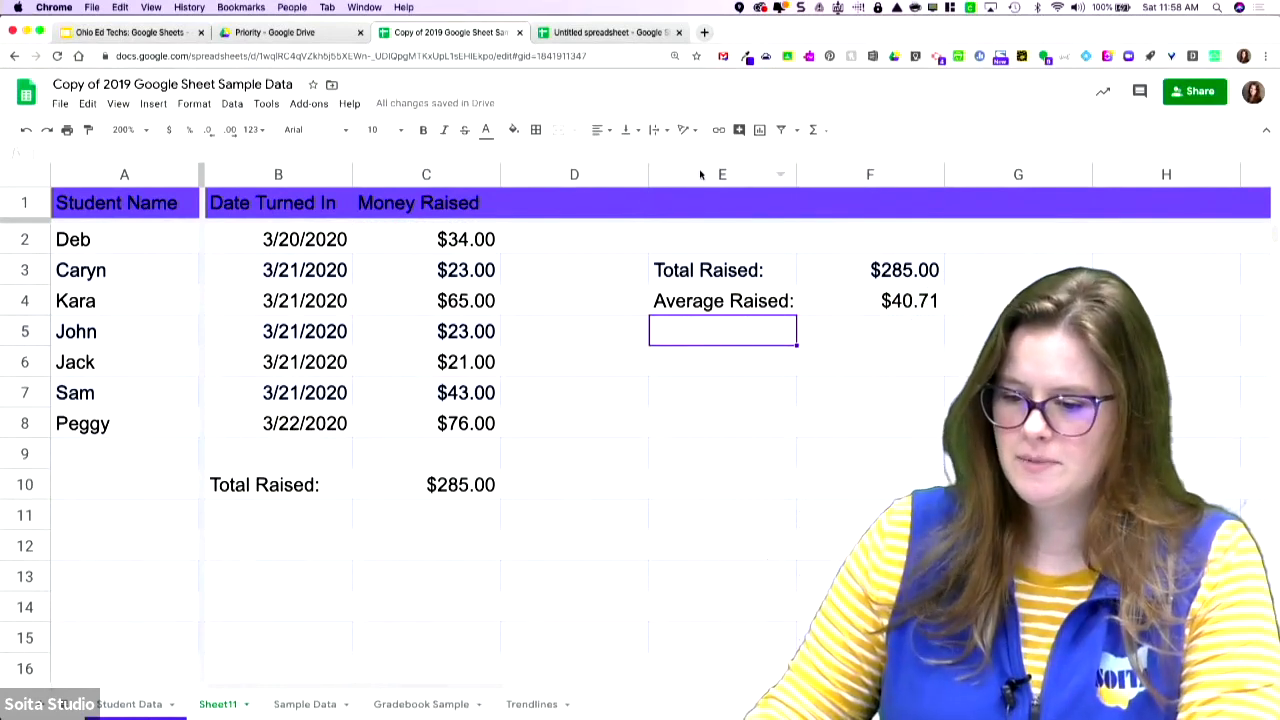
- Extend the header in C1 to read "Money Raised MarchMoney Raised April"
{"action": "left_click", "coordinate": [566, 207]}
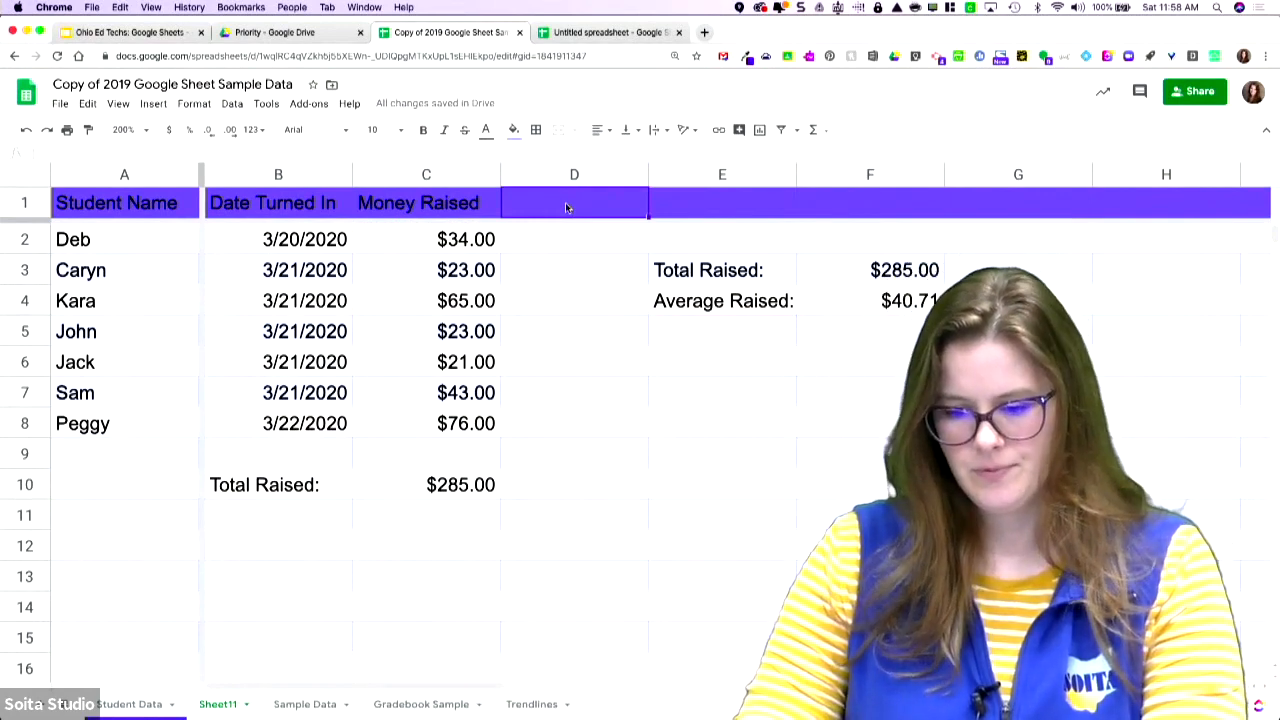
{"action": "left_click", "coordinate": [480, 205]}
{"action": "double_click", "coordinate": [482, 204]}
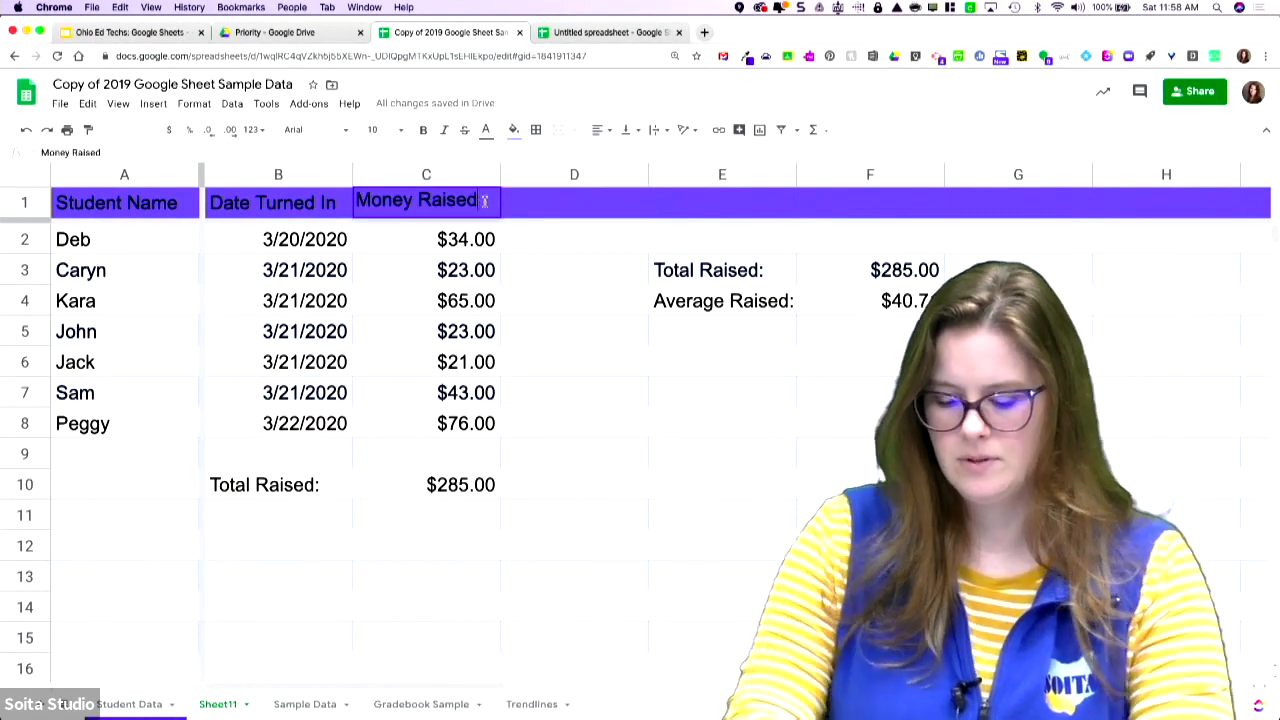
{"action": "type", "text": "MarchMoney"}
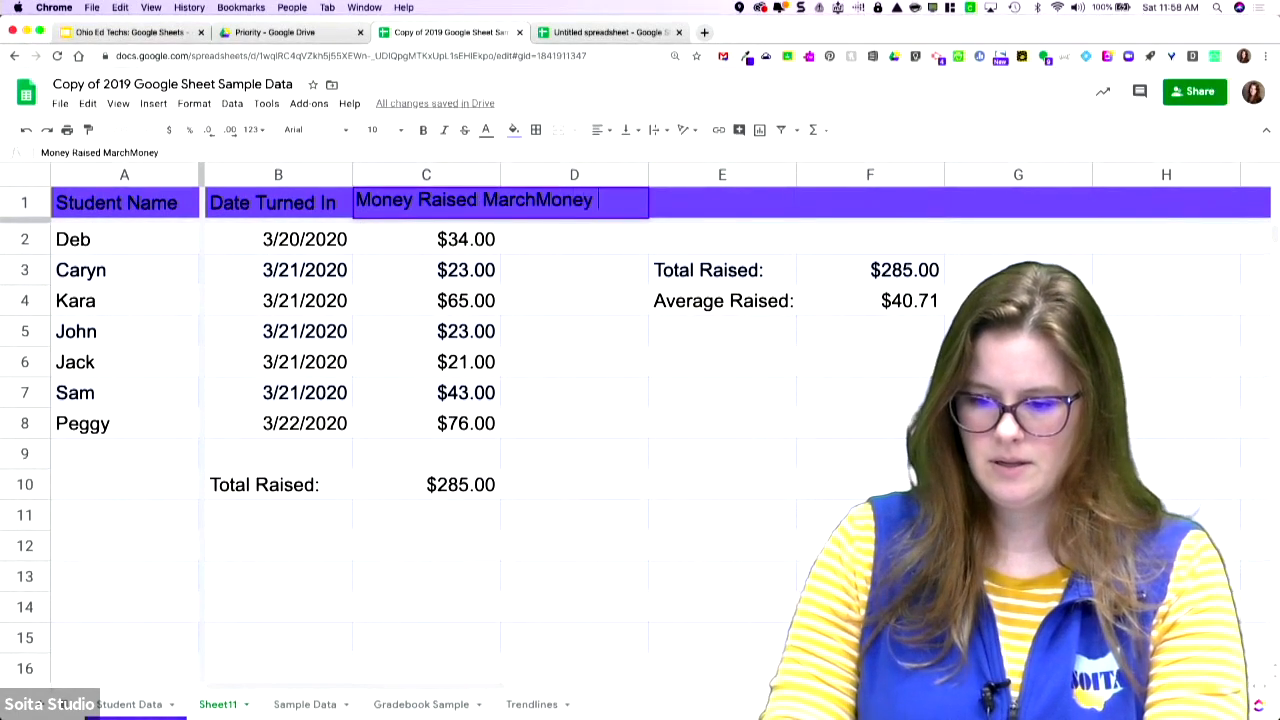
{"action": "type", "text": "Raised April"}
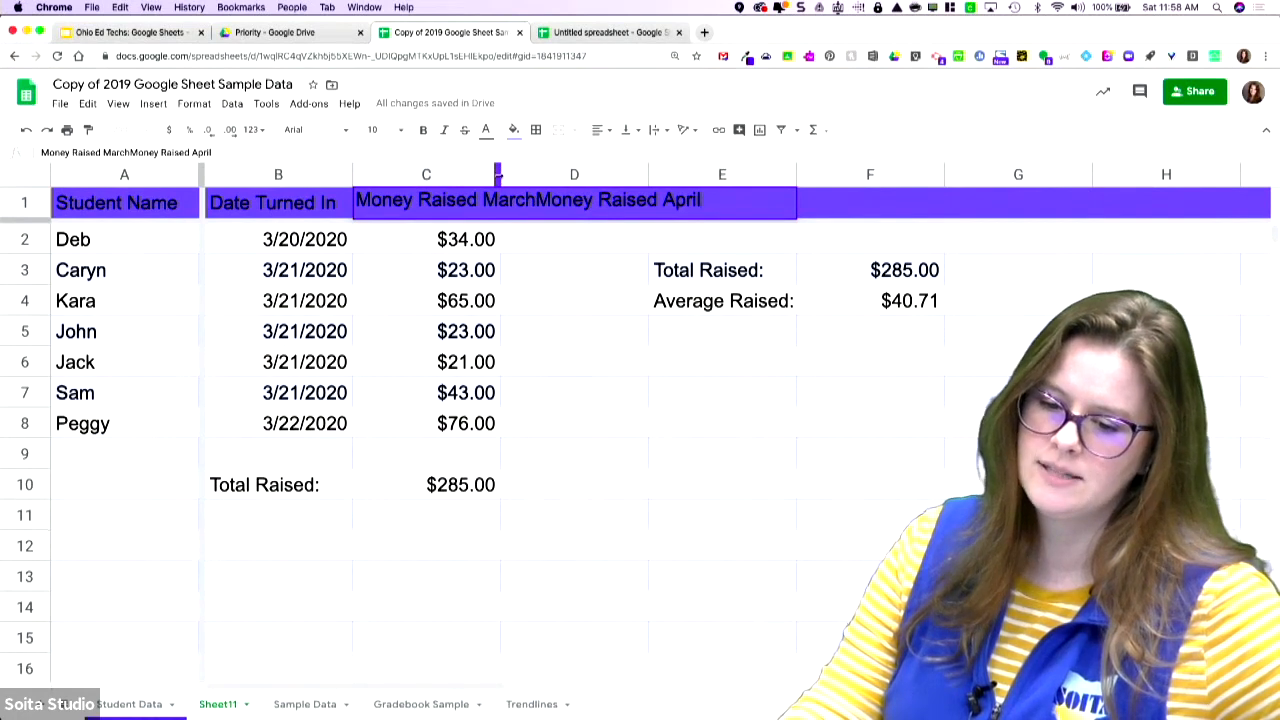
- Fit column C to its full header text, and narrow it back to slightly wider than column D
{"action": "left_click_drag", "start_coordinate": [497, 174], "coordinate": [486, 174]}
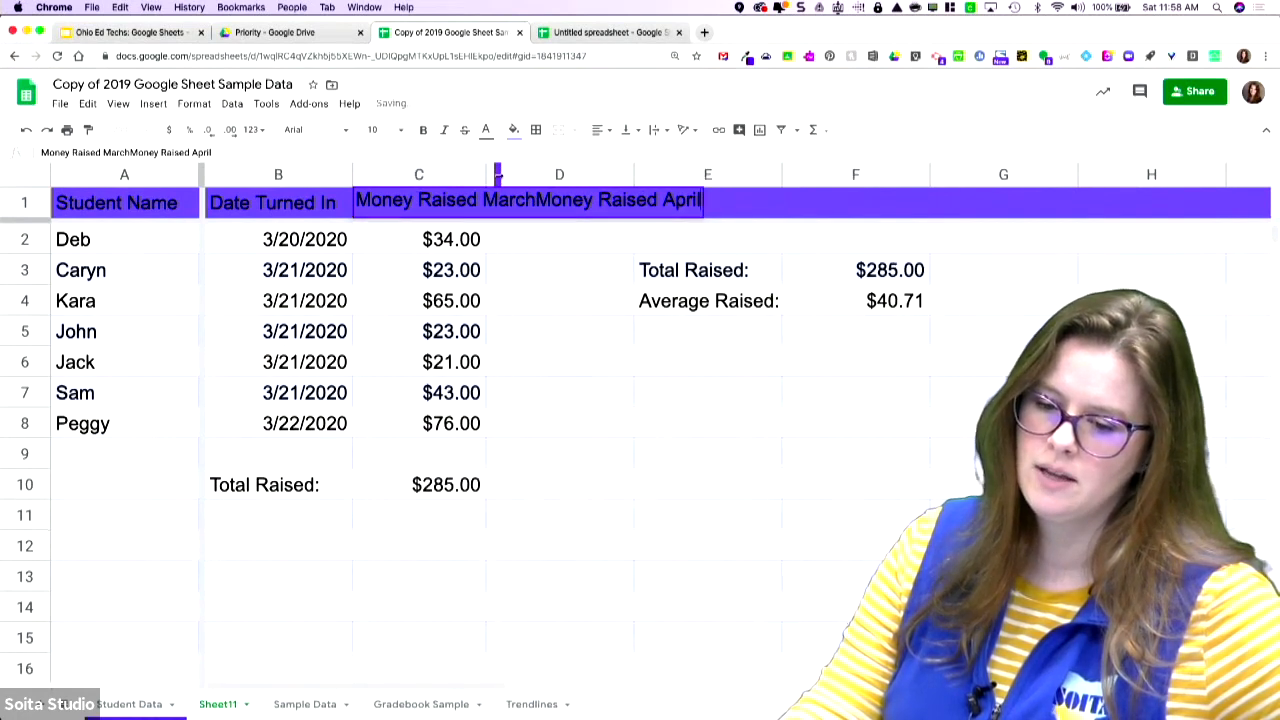
{"action": "left_click", "coordinate": [497, 174]}
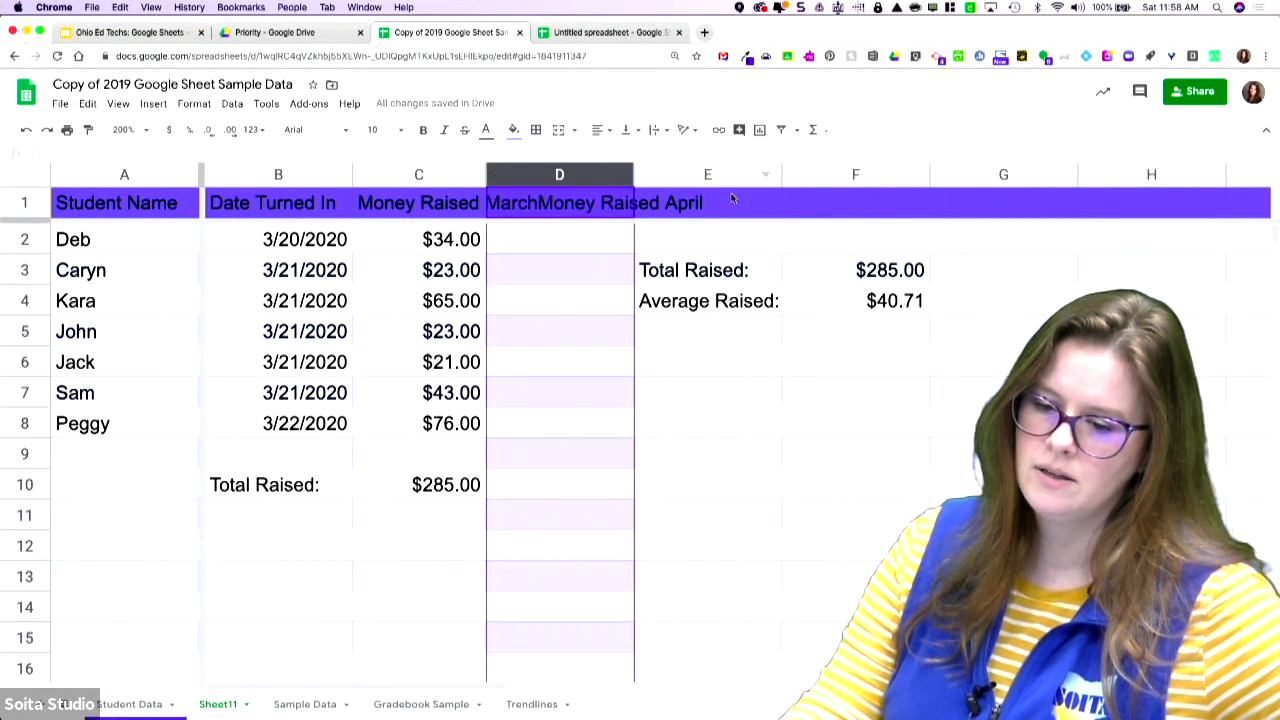
{"action": "left_click", "coordinate": [745, 246]}
{"action": "left_click", "coordinate": [490, 205]}
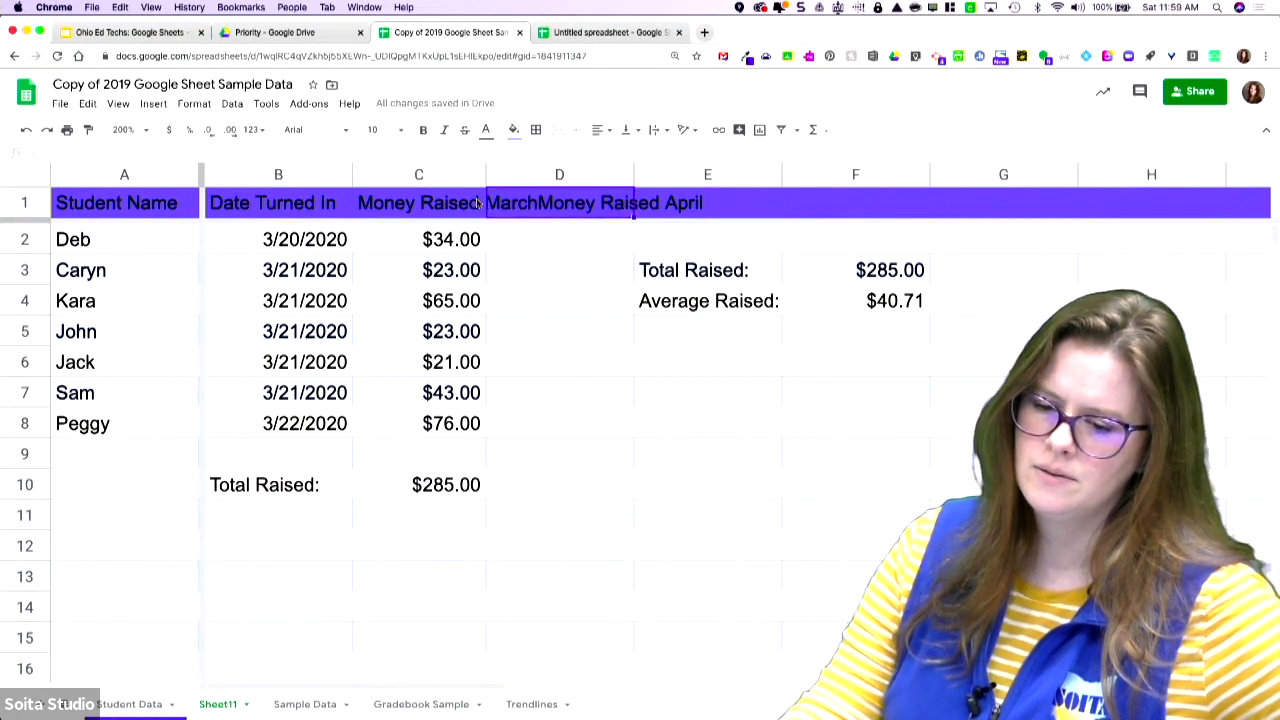
{"action": "double_click", "coordinate": [484, 178]}
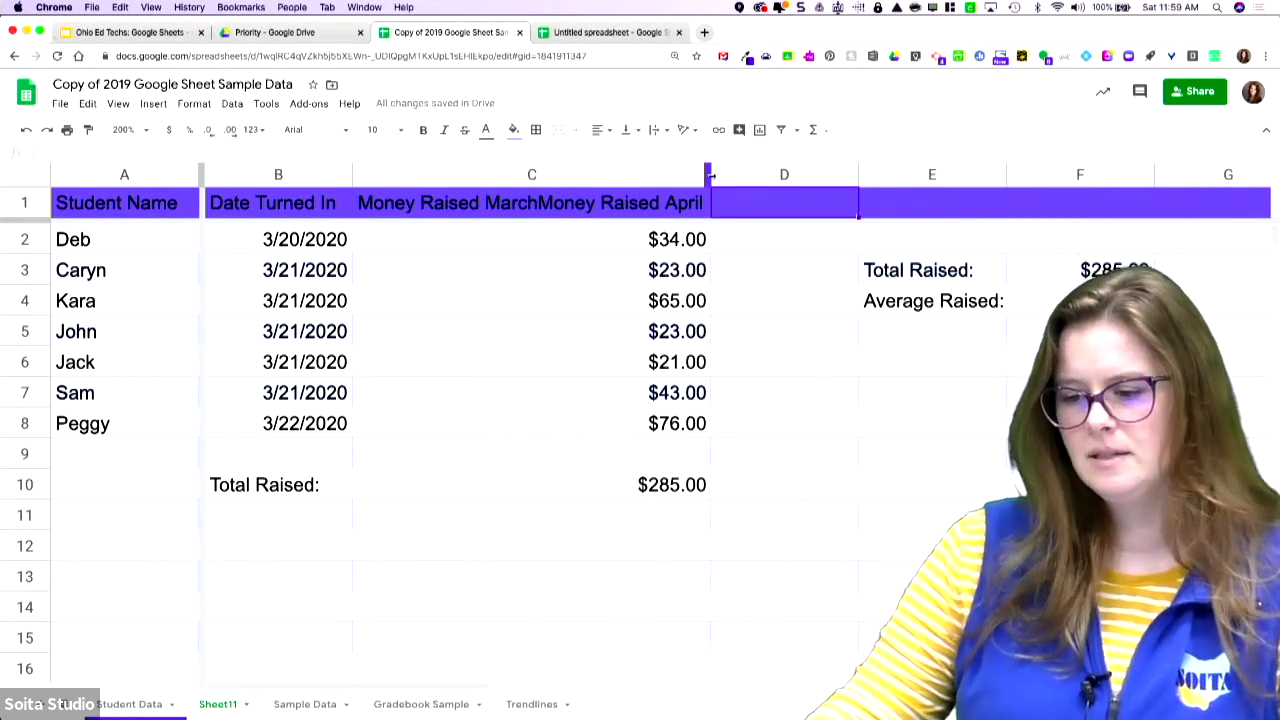
{"action": "left_click_drag", "start_coordinate": [710, 175], "coordinate": [522, 175]}
- Wrap the text of the long header in C1 within its cell
{"action": "left_click", "coordinate": [479, 205]}
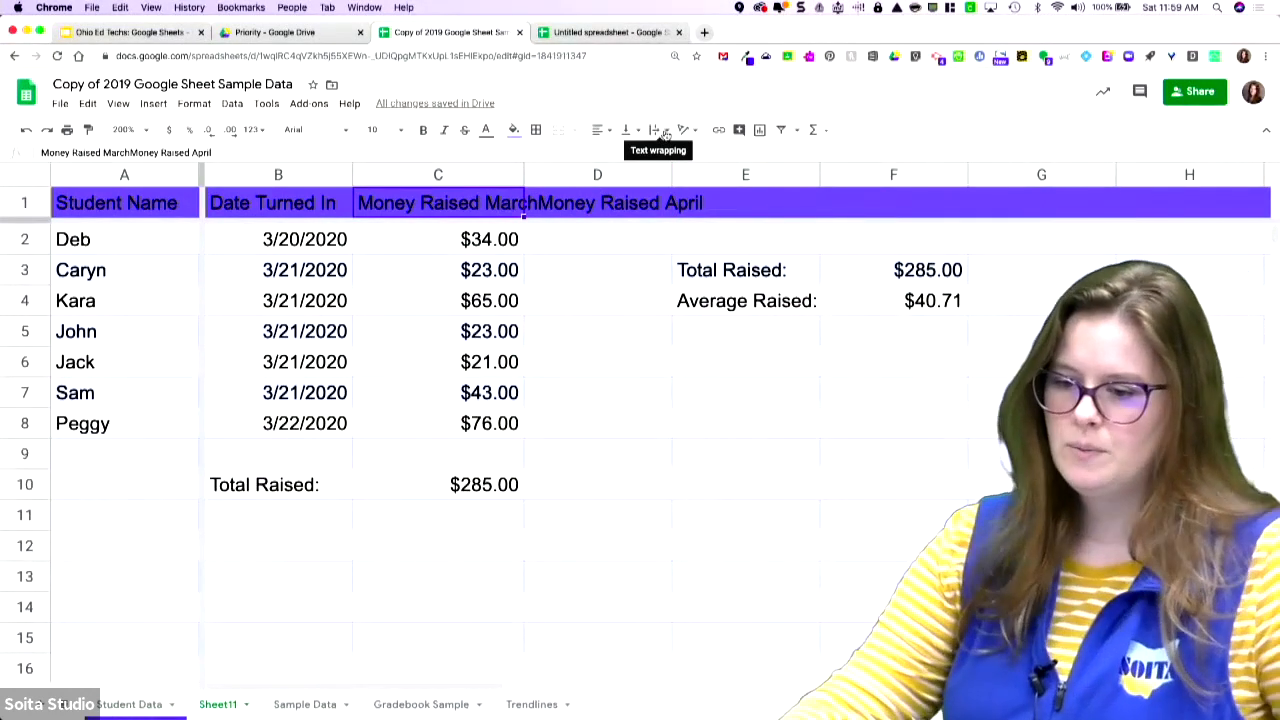
{"action": "left_click", "coordinate": [665, 134]}
{"action": "left_click", "coordinate": [677, 157]}
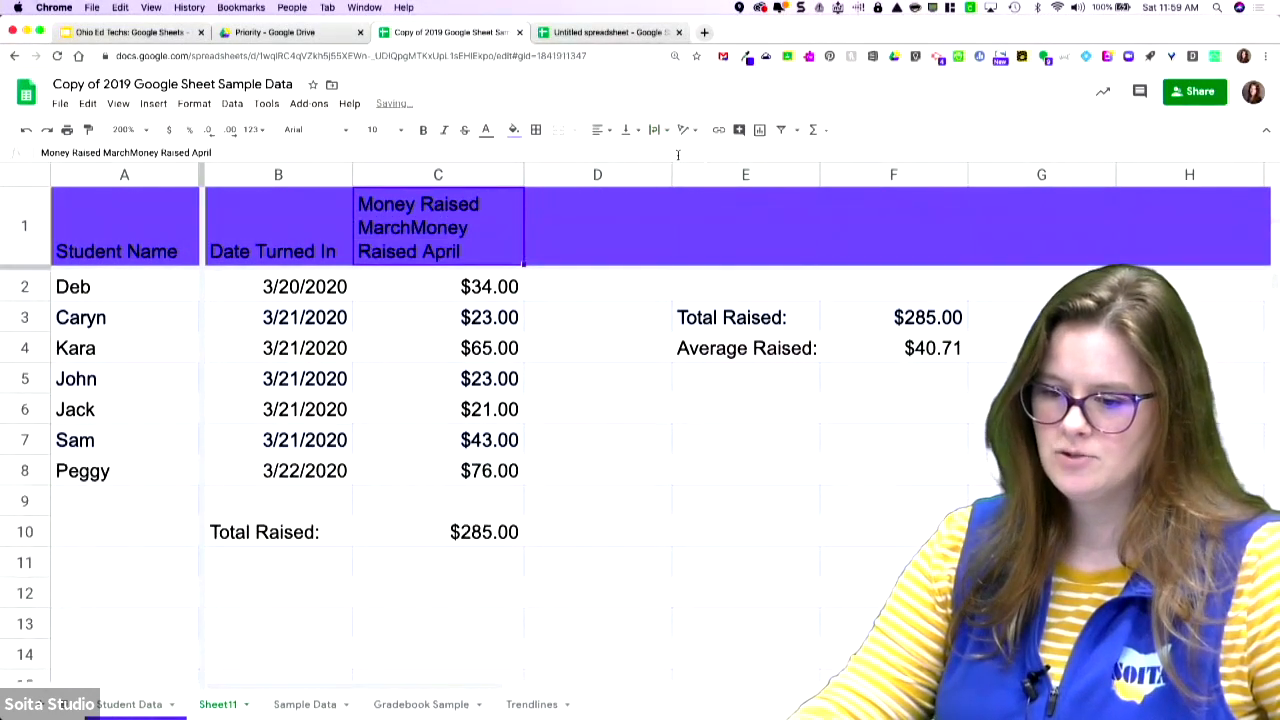
- Cut the text "Money Raised April" out of the header in C1, leaving "Money Raised March"
{"action": "left_click", "coordinate": [624, 231]}
{"action": "left_click", "coordinate": [470, 254]}
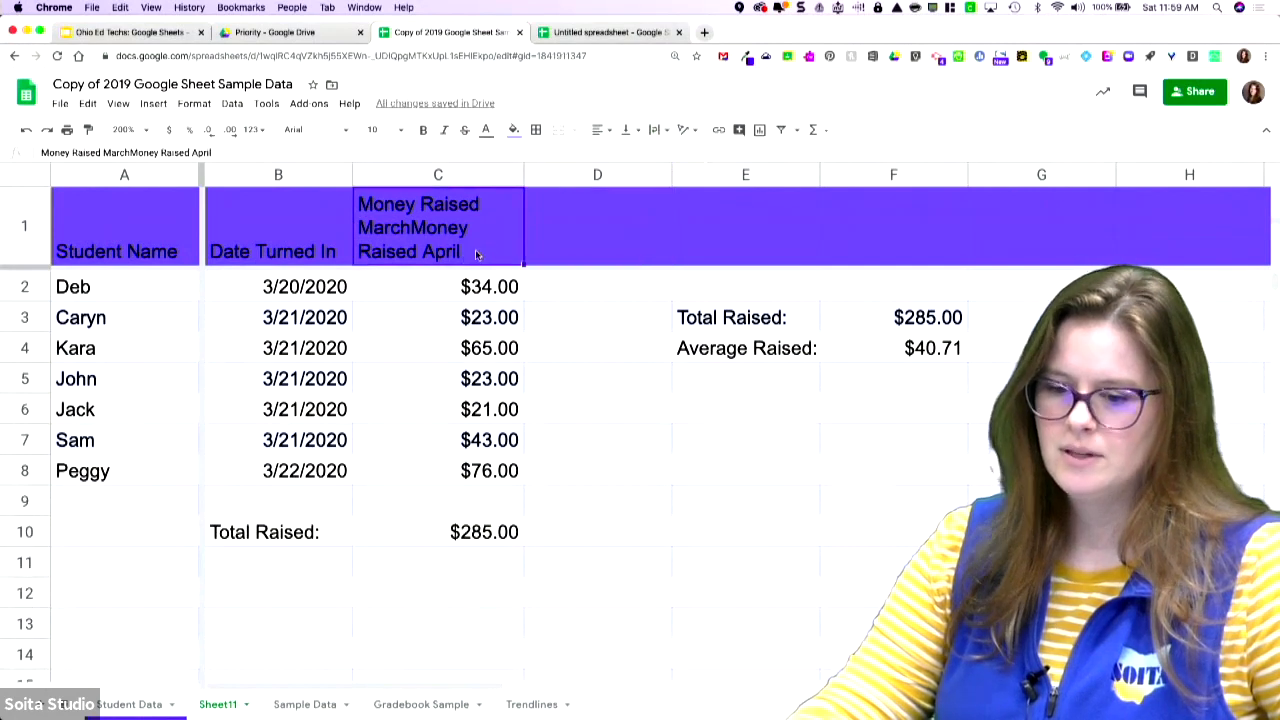
{"action": "key", "text": "ctrl+z"}
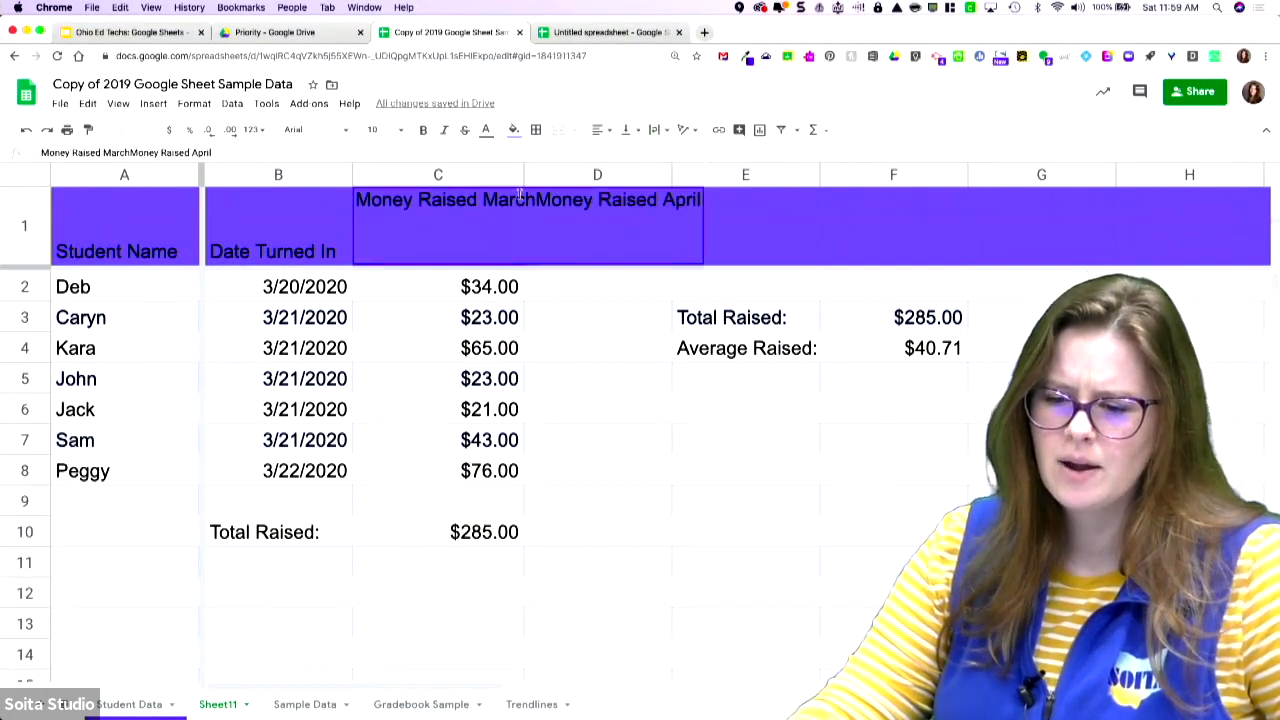
{"action": "left_click_drag", "start_coordinate": [538, 200], "coordinate": [708, 202]}
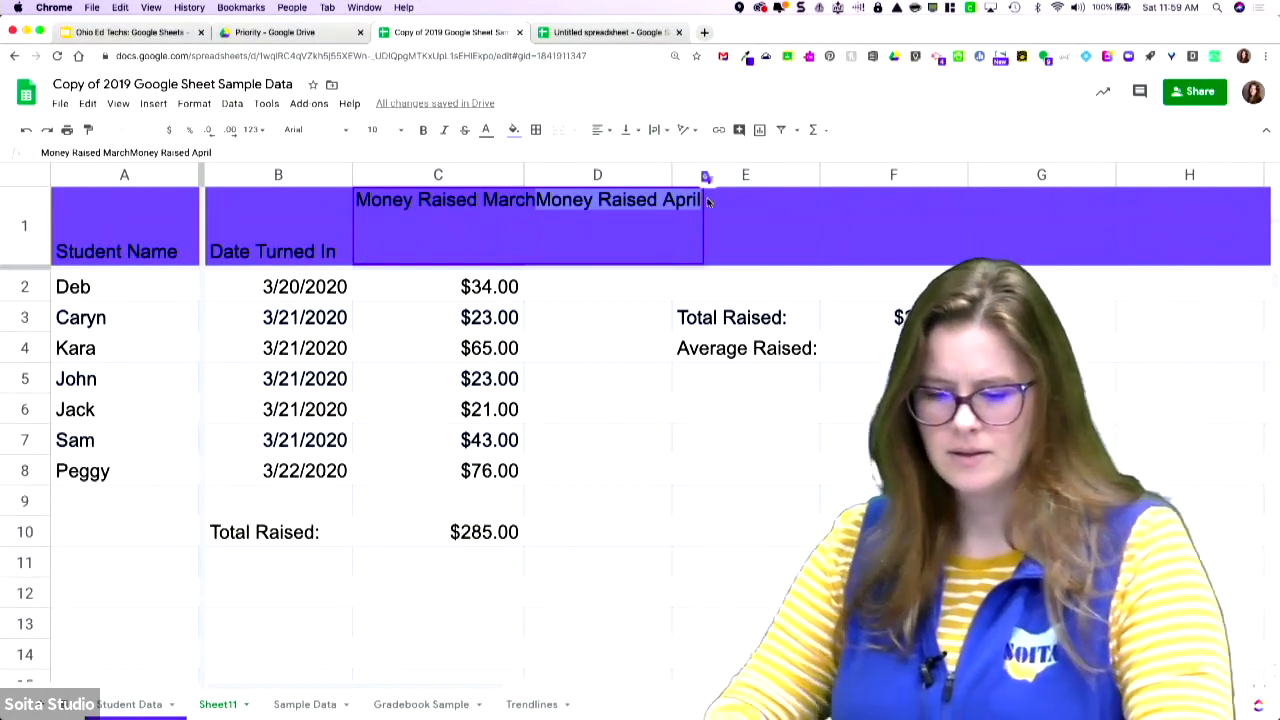
{"action": "key", "text": "ctrl+x"}
{"action": "left_click", "coordinate": [634, 252]}
{"action": "key", "text": "ctrl+v"}
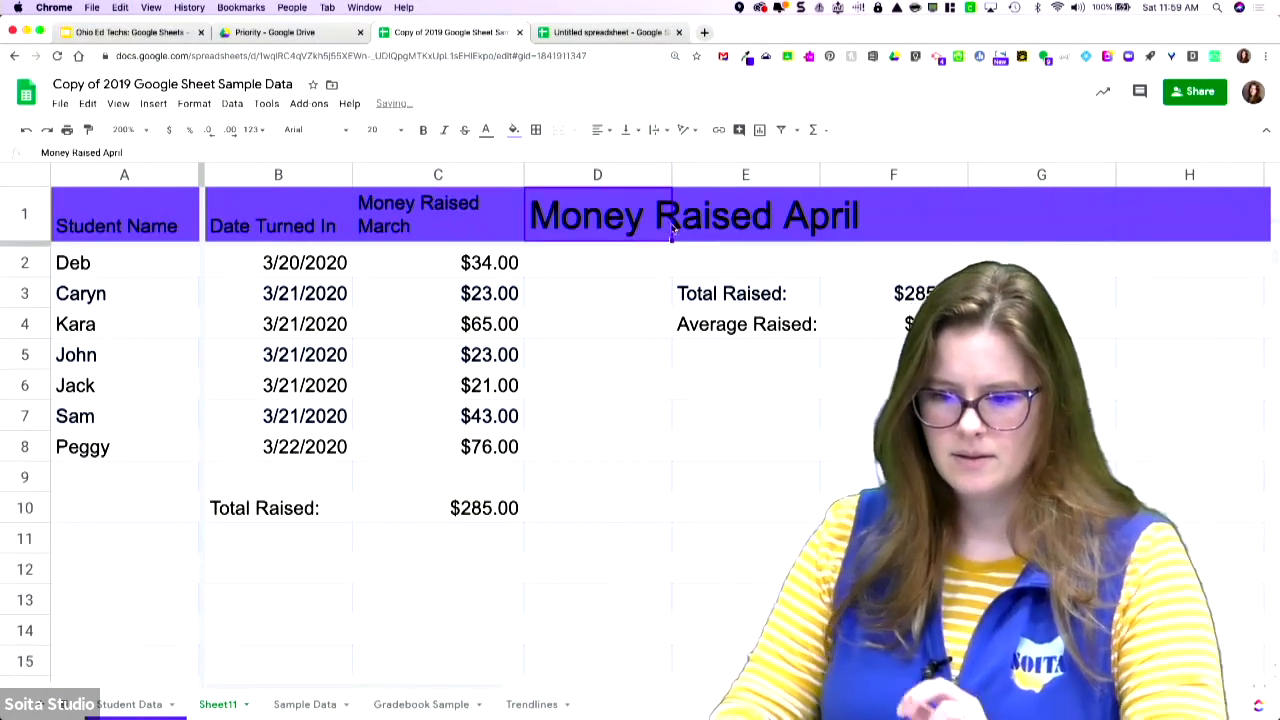
{"action": "key", "text": "ctrl+z"}
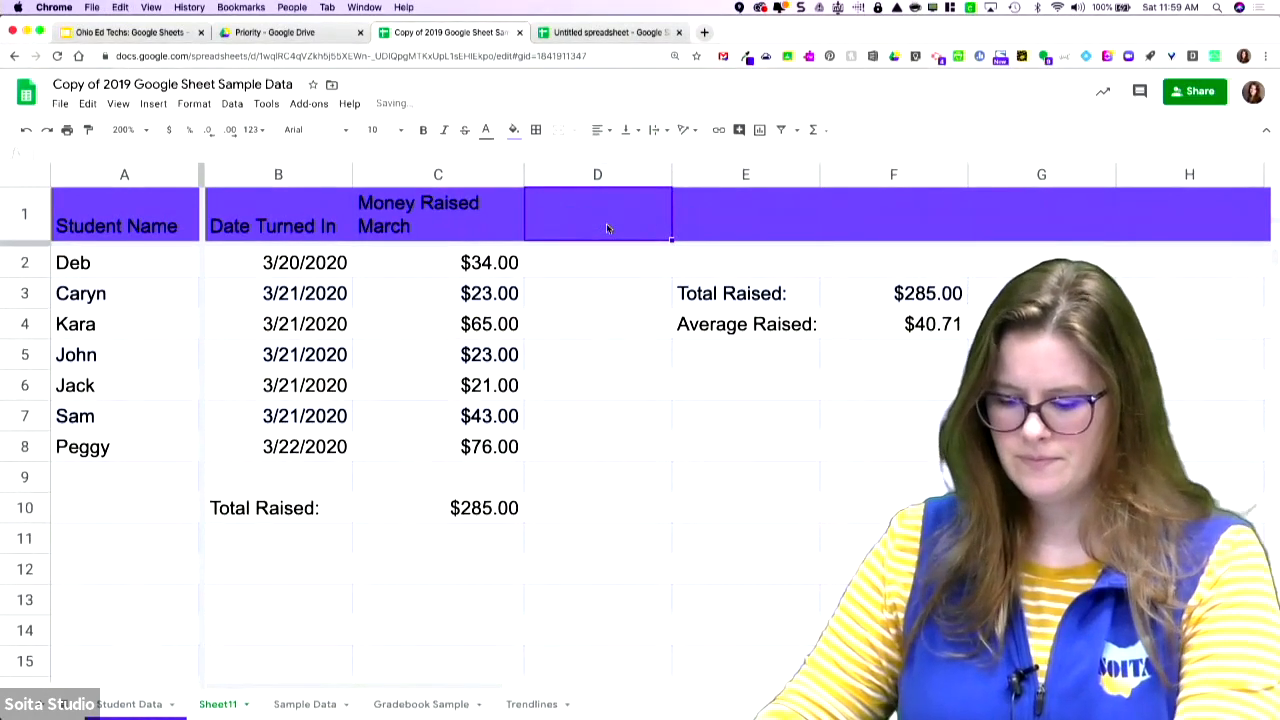
- Enter the header "Money Raised April" in cell D1 and wrap its text within the cell
{"action": "type", "text": "Mo"}
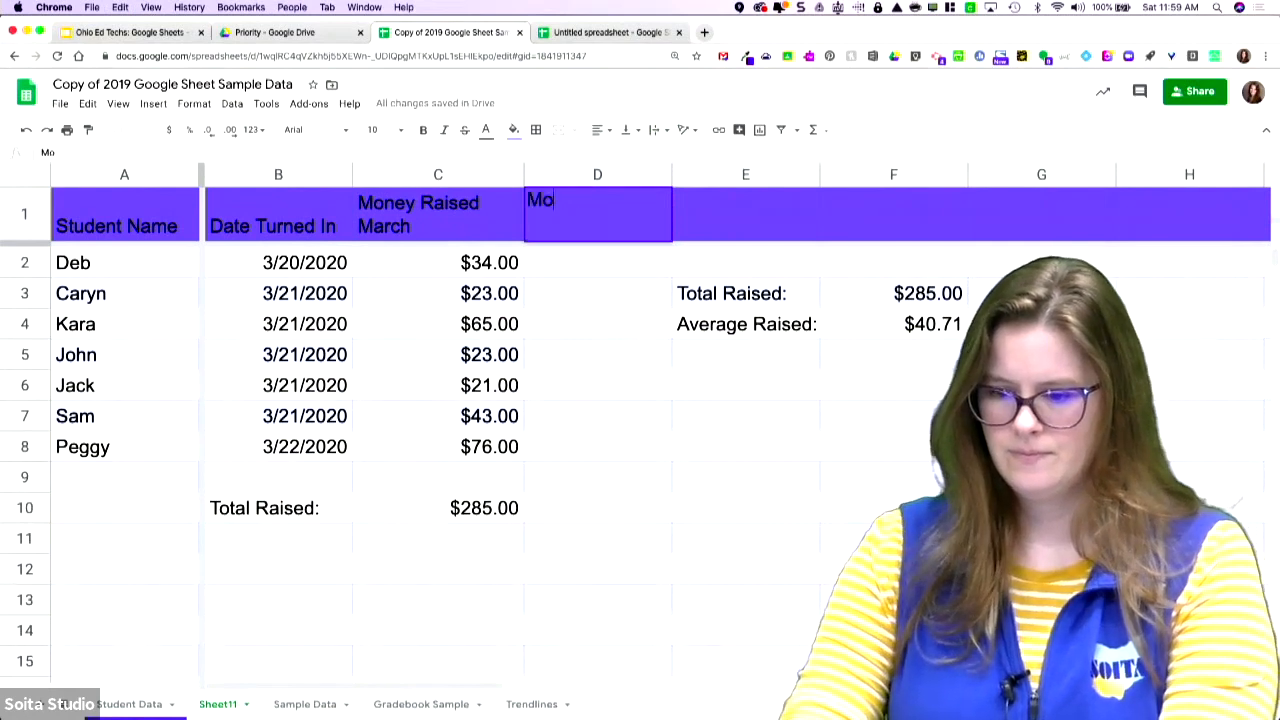
{"action": "type", "text": "ney Rai"}
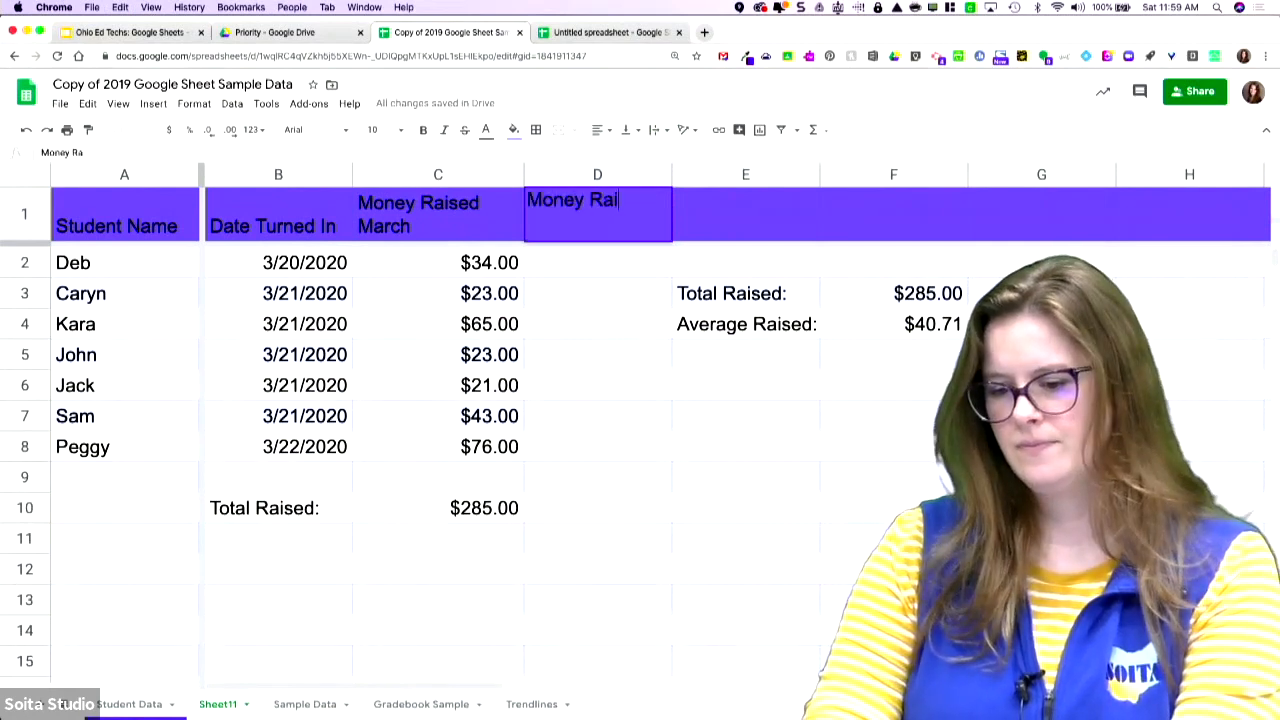
{"action": "type", "text": "sed April"}
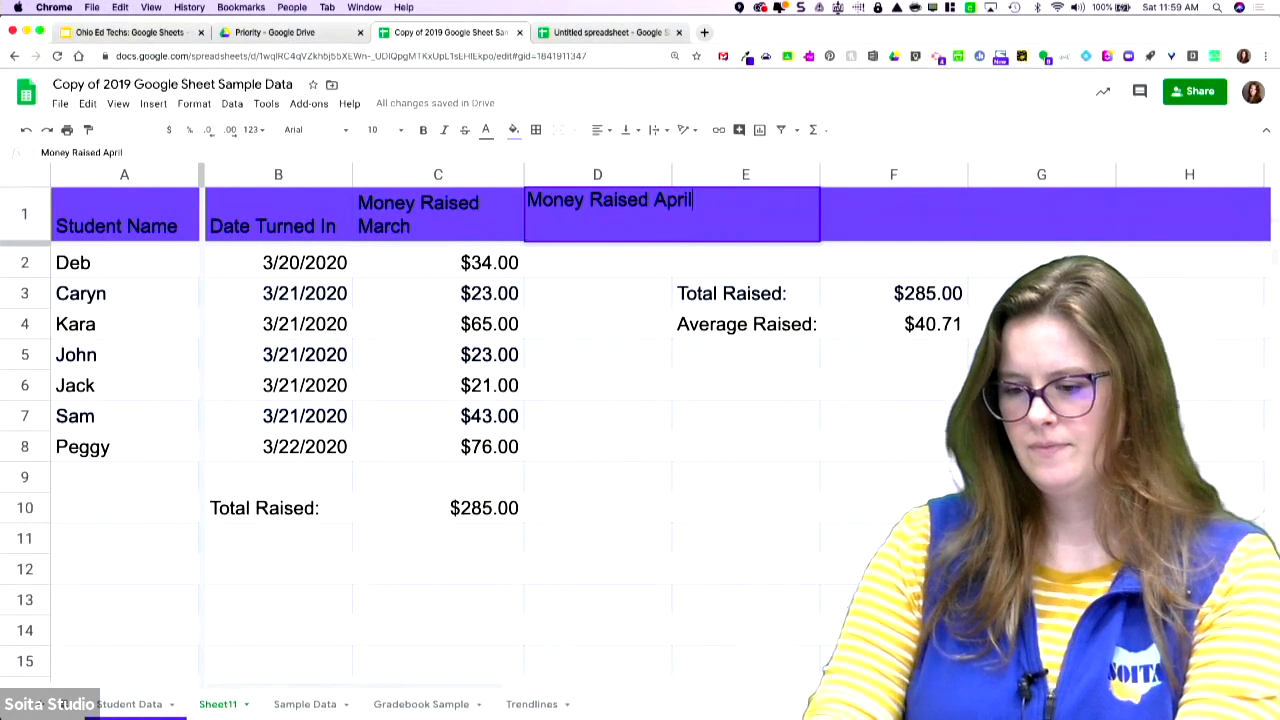
{"action": "left_click", "coordinate": [668, 174]}
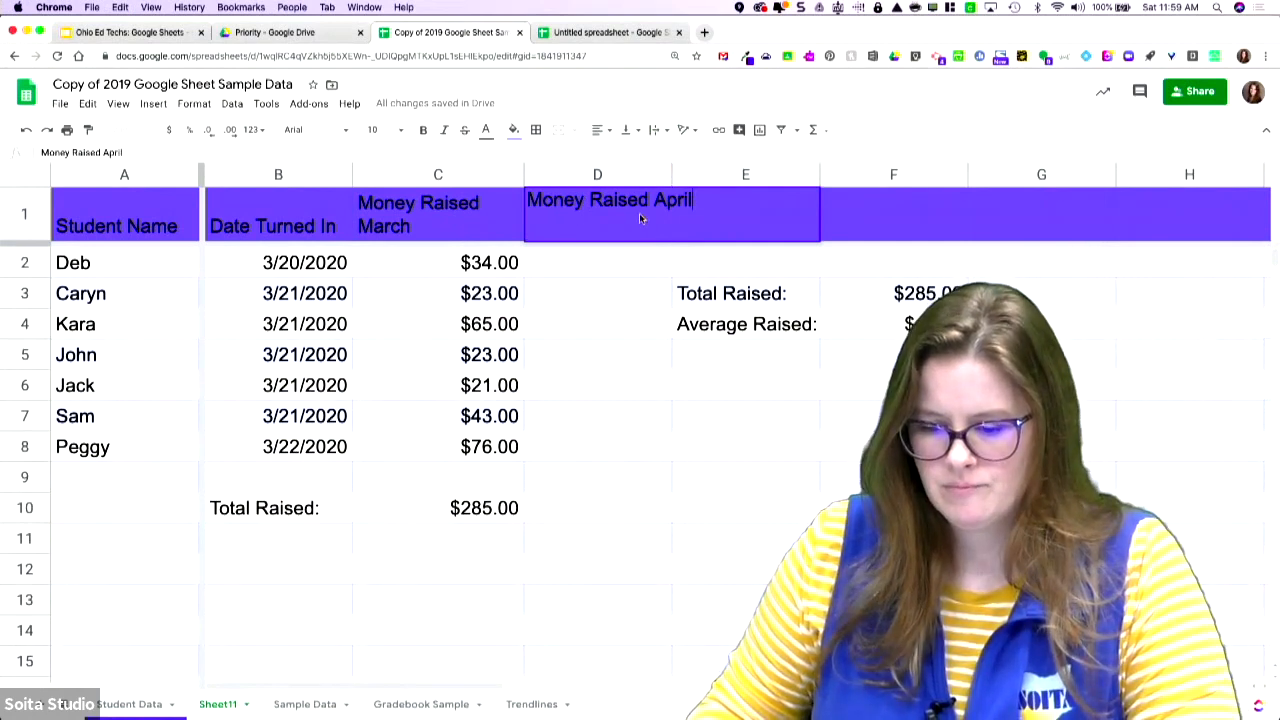
{"action": "left_click", "coordinate": [664, 137]}
{"action": "left_click", "coordinate": [679, 157]}
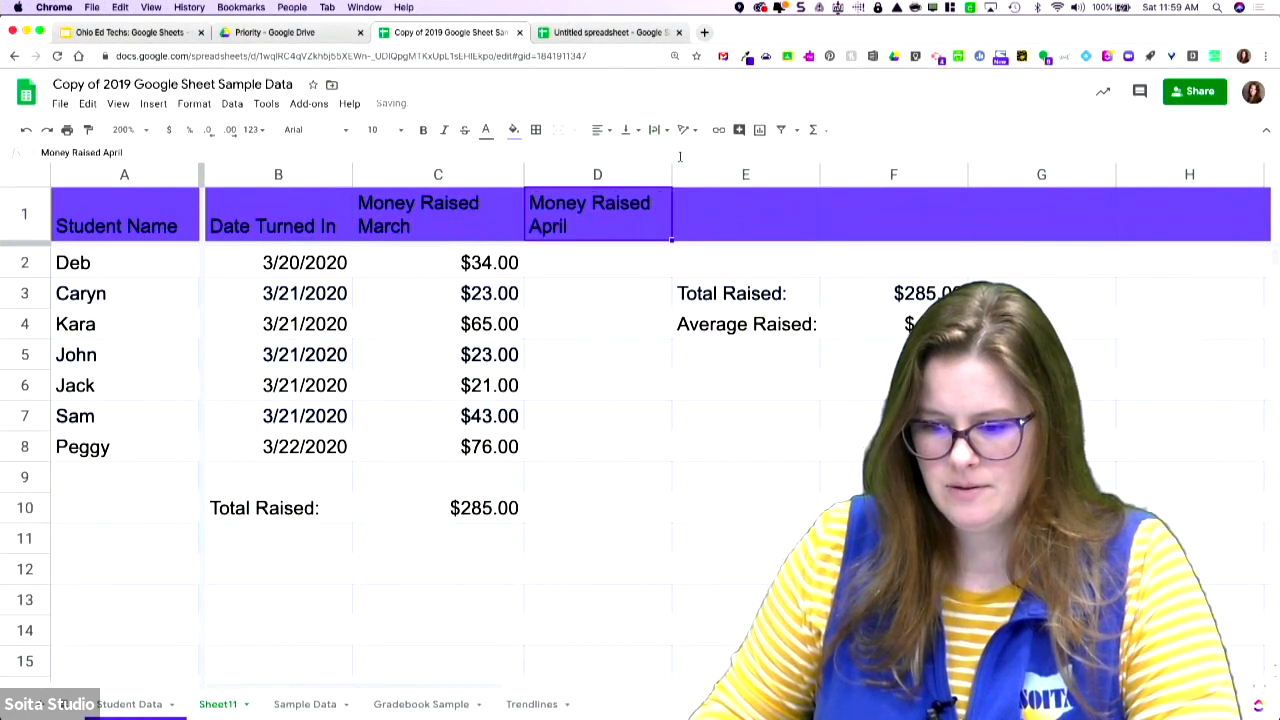
- Enter the April amounts 45, 67, 32, 54, 6, 7 and 24 in cells D2 through D8
{"action": "left_click", "coordinate": [602, 268]}
{"action": "type", "text": "45"}
{"action": "key", "text": "Return"}
{"action": "type", "text": "67"}
{"action": "key", "text": "Return"}
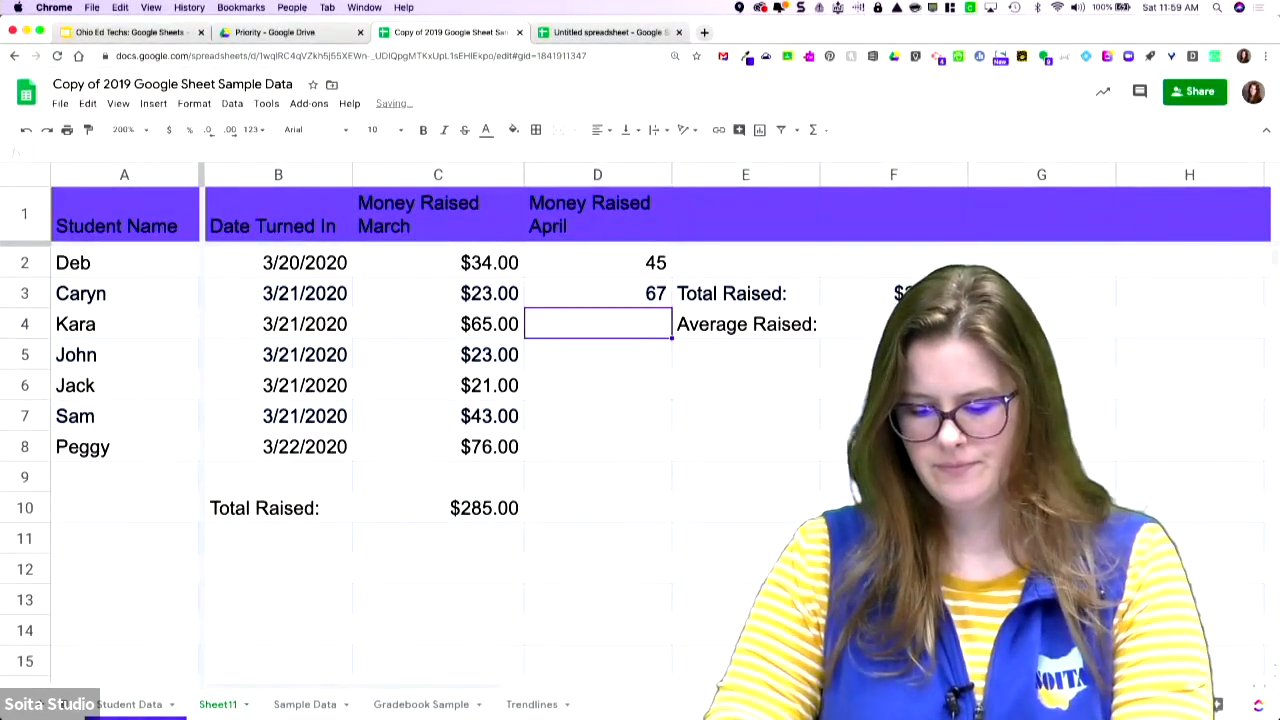
{"action": "type", "text": "32"}
{"action": "key", "text": "Return"}
{"action": "type", "text": "54"}
{"action": "key", "text": "Return"}
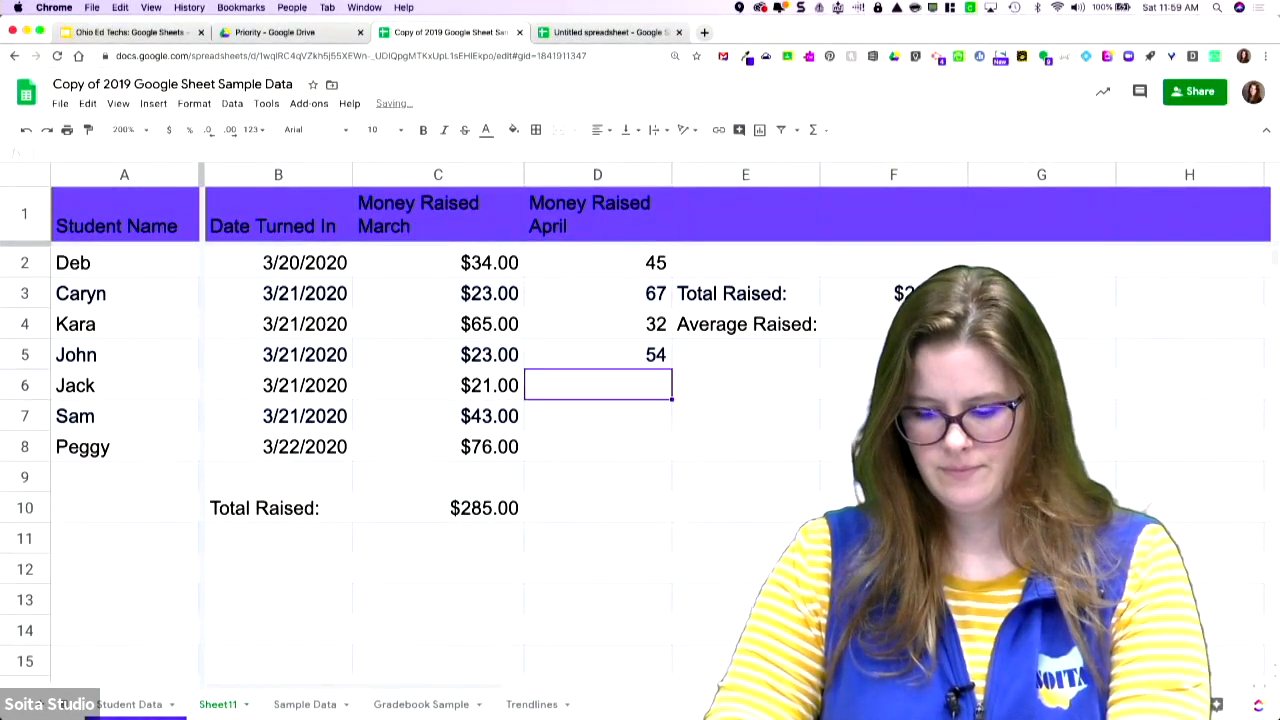
{"action": "type", "text": "6"}
{"action": "key", "text": "Return"}
{"action": "type", "text": "7"}
{"action": "key", "text": "Return"}
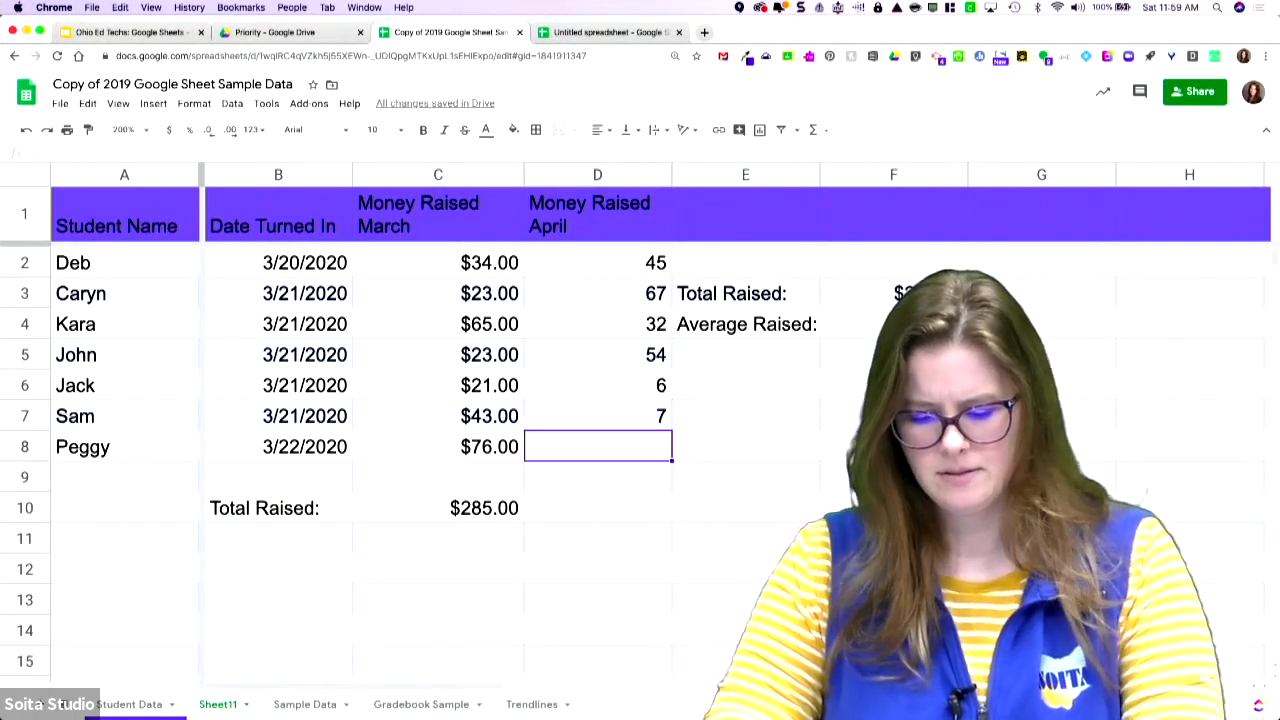
{"action": "type", "text": "24"}
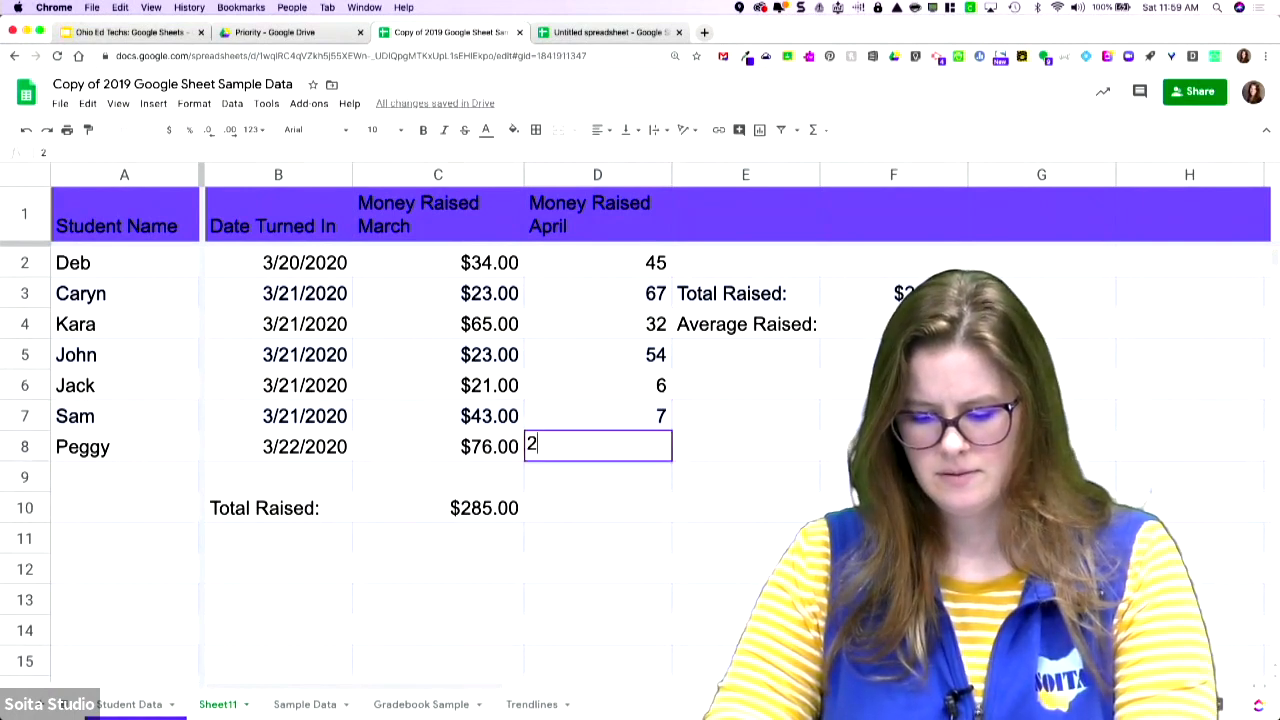
{"action": "key", "text": "Return"}
- Insert one blank column to the right of column D, before the Total Raised and Average Raised summary
{"action": "left_click", "coordinate": [707, 292]}
{"action": "left_click", "coordinate": [722, 318]}
{"action": "left_click", "coordinate": [722, 296]}
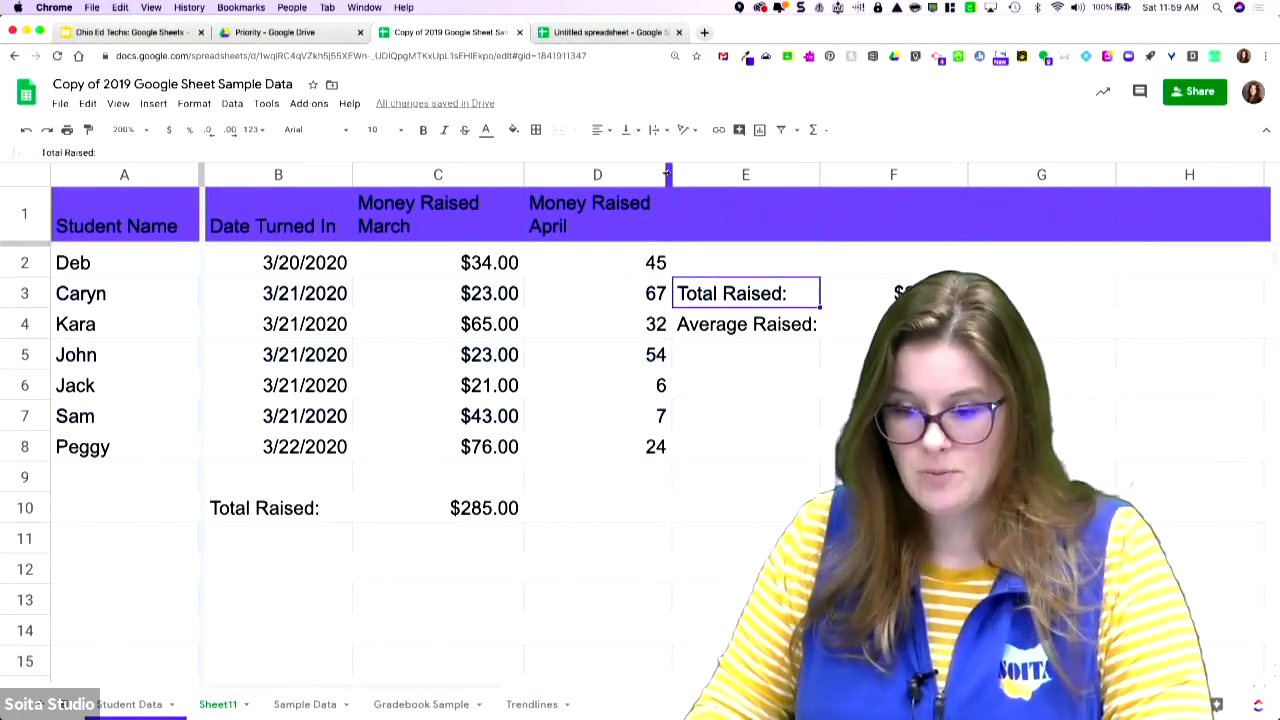
{"action": "right_click", "coordinate": [600, 177]}
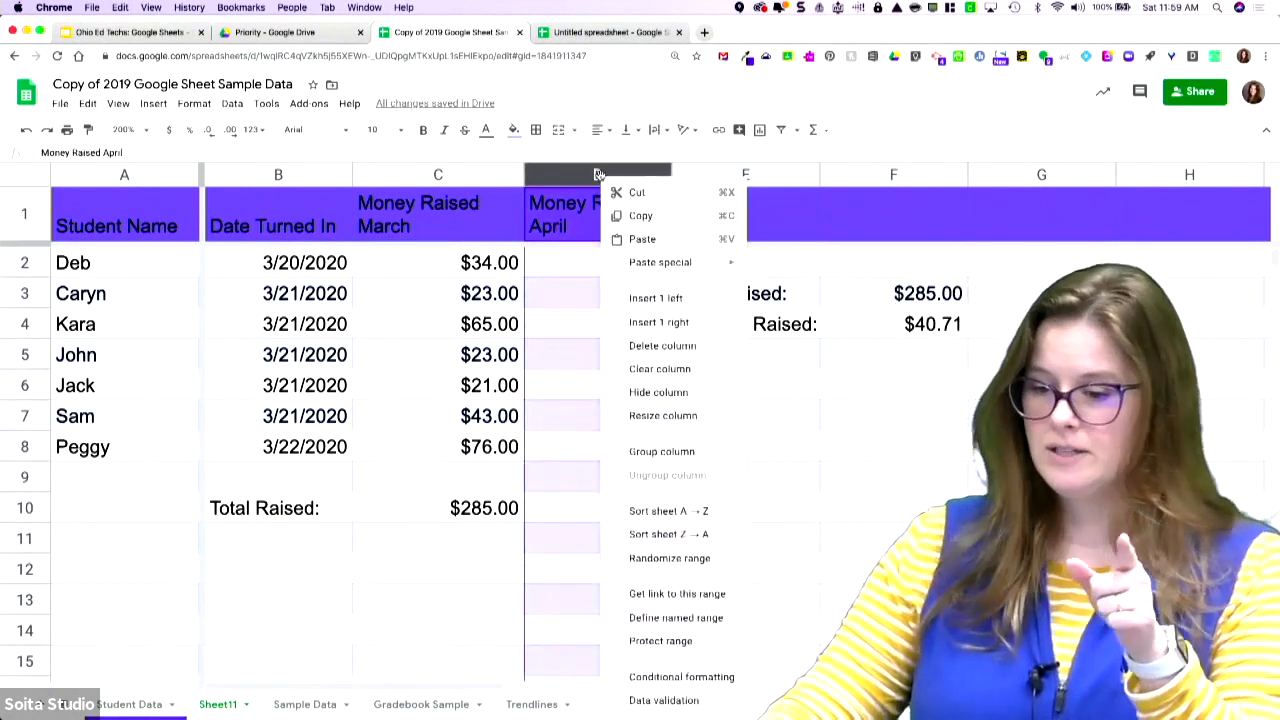
{"action": "left_click", "coordinate": [665, 324]}
{"action": "left_click", "coordinate": [770, 229]}
- Format the April amounts in D2:D8 as currency
{"action": "left_click_drag", "start_coordinate": [655, 263], "coordinate": [608, 448]}
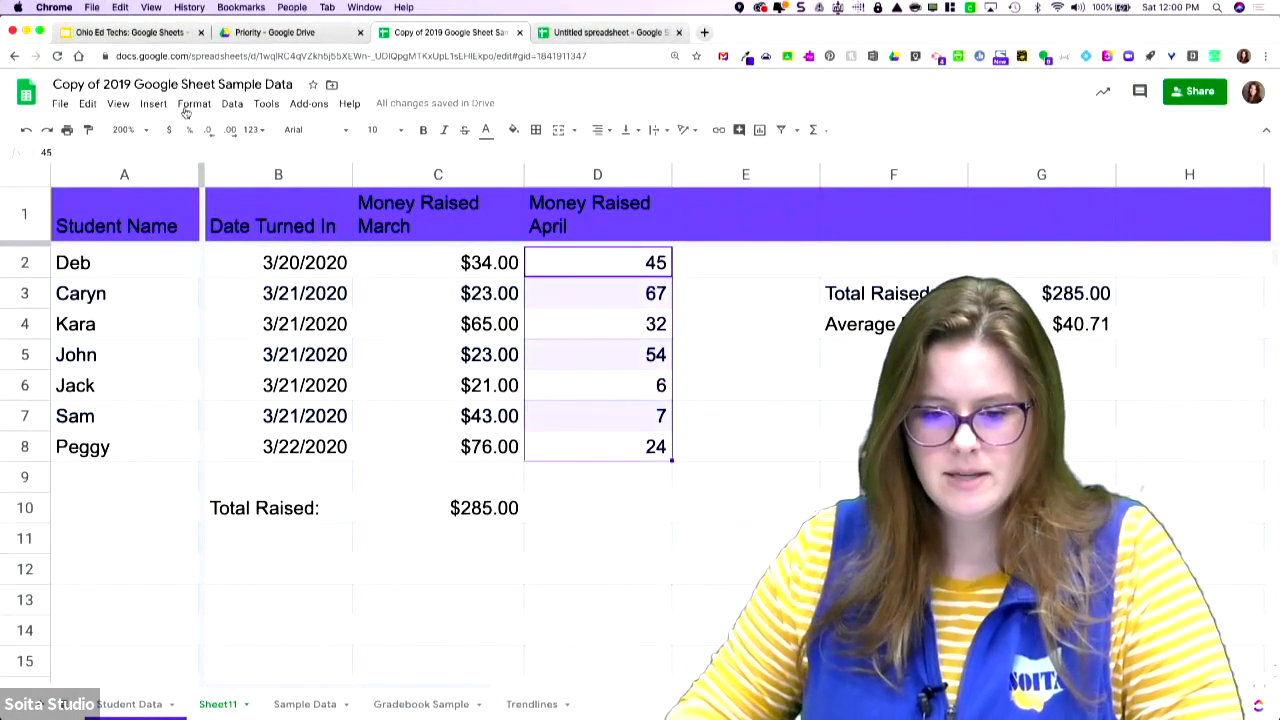
{"action": "left_click", "coordinate": [170, 130]}
{"action": "left_click", "coordinate": [743, 267]}
- Enter the header "Total Raised" in cell E1
{"action": "left_click", "coordinate": [736, 214]}
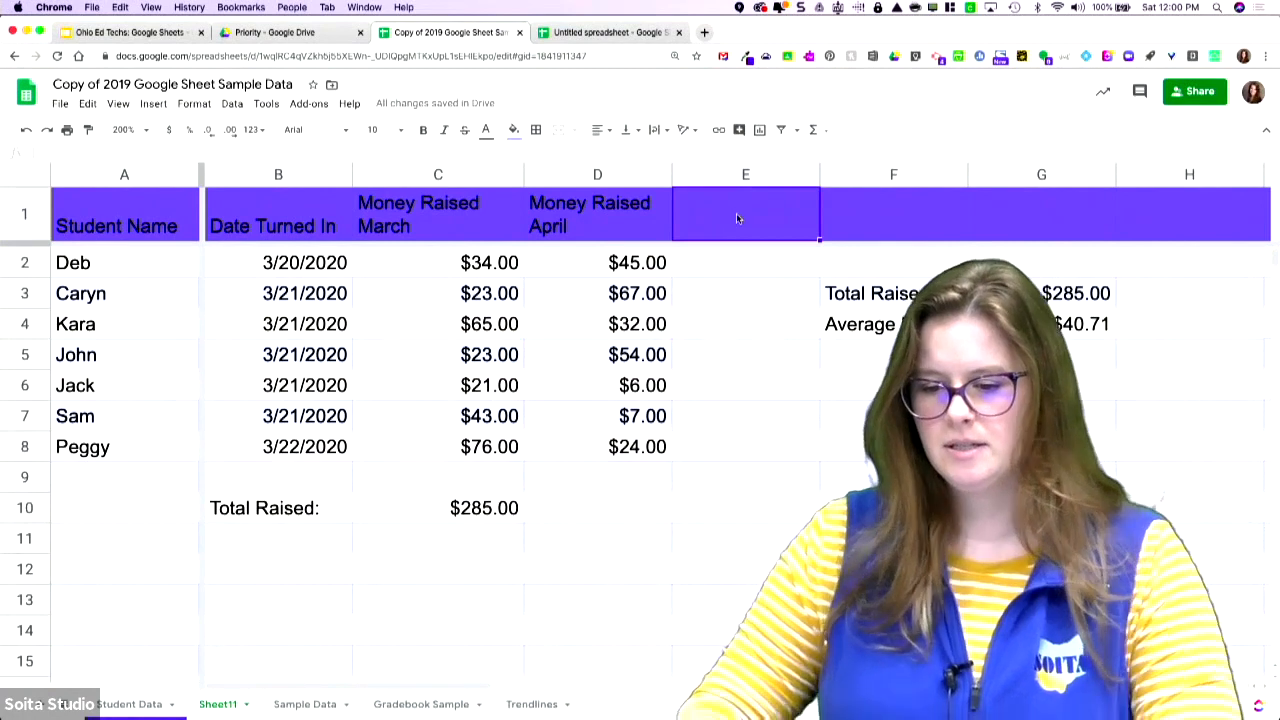
{"action": "type", "text": "Total Raised"}
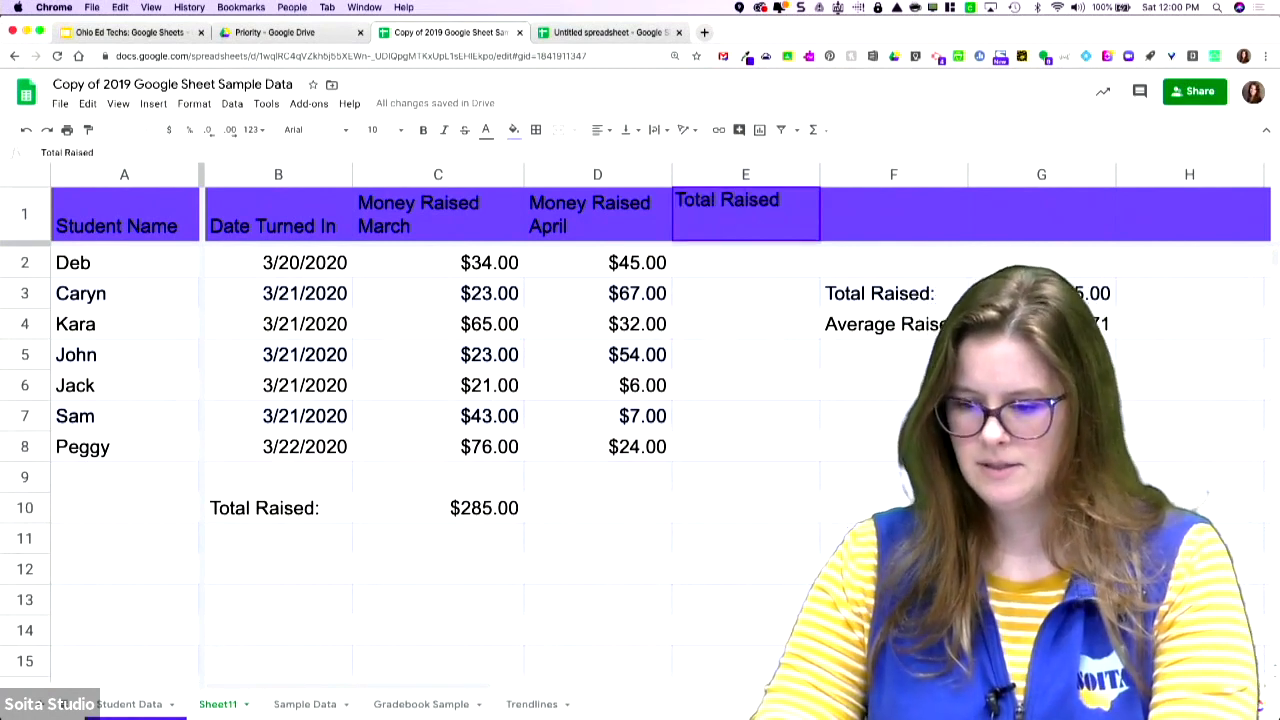
{"action": "left_click", "coordinate": [865, 292]}
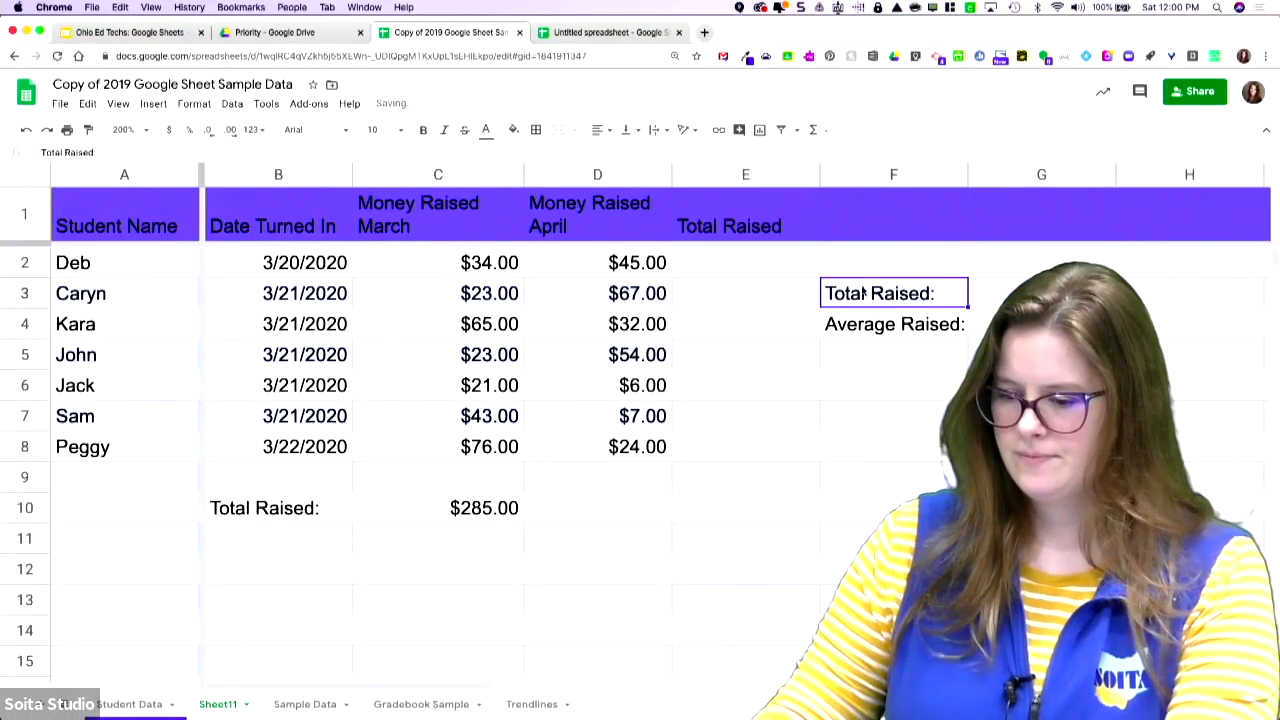
- Enter the suggested formula =SUM(C2:D2) in E2 and fill it down through E8
{"action": "left_click", "coordinate": [742, 263]}
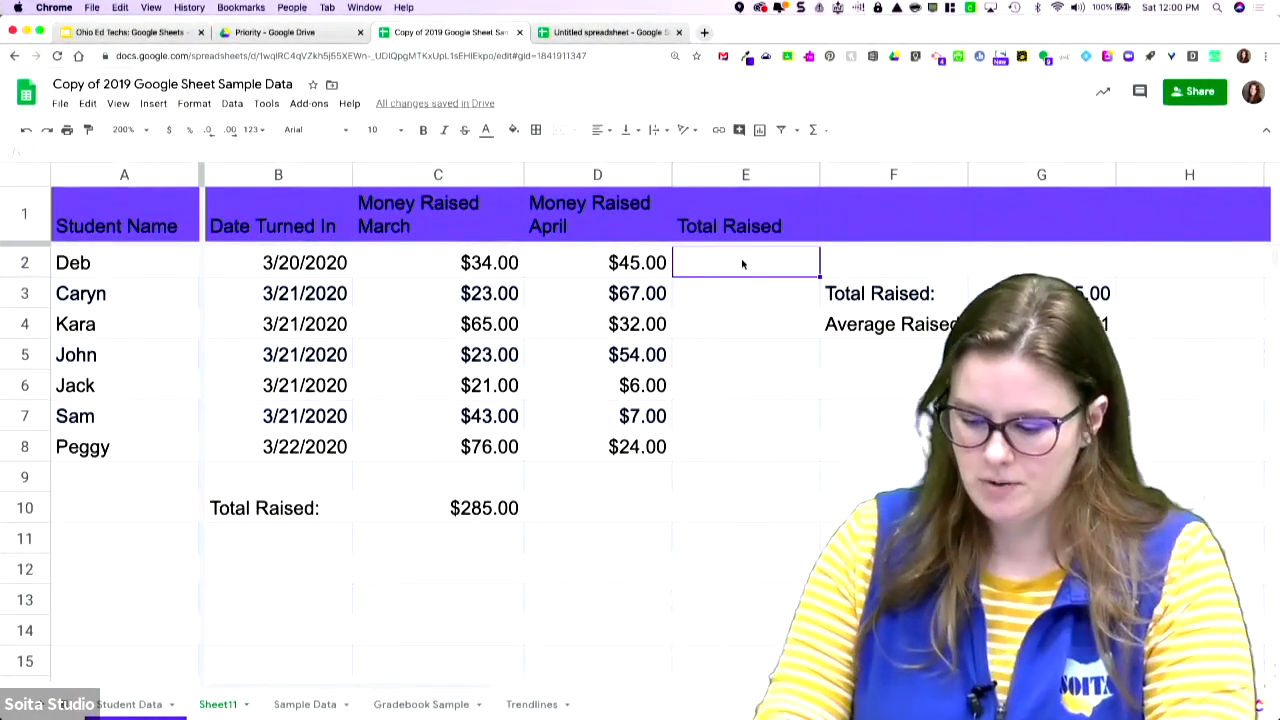
{"action": "type", "text": "="}
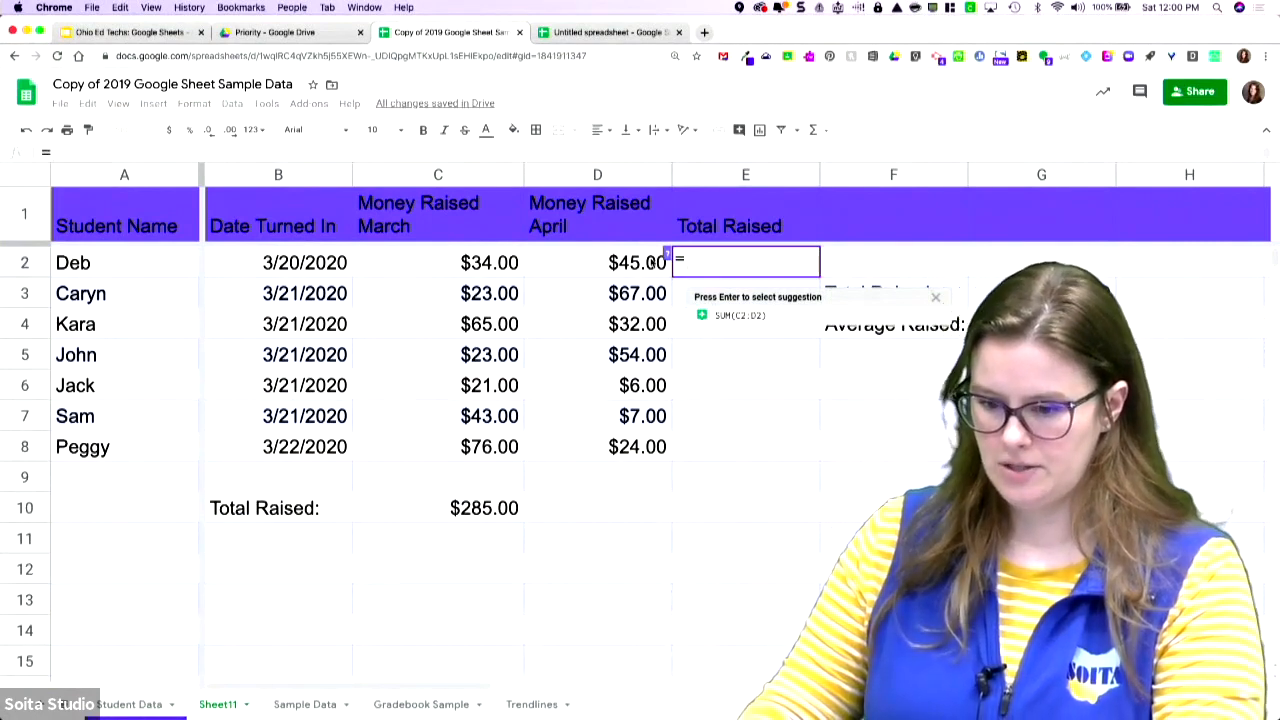
{"action": "left_click", "coordinate": [730, 318]}
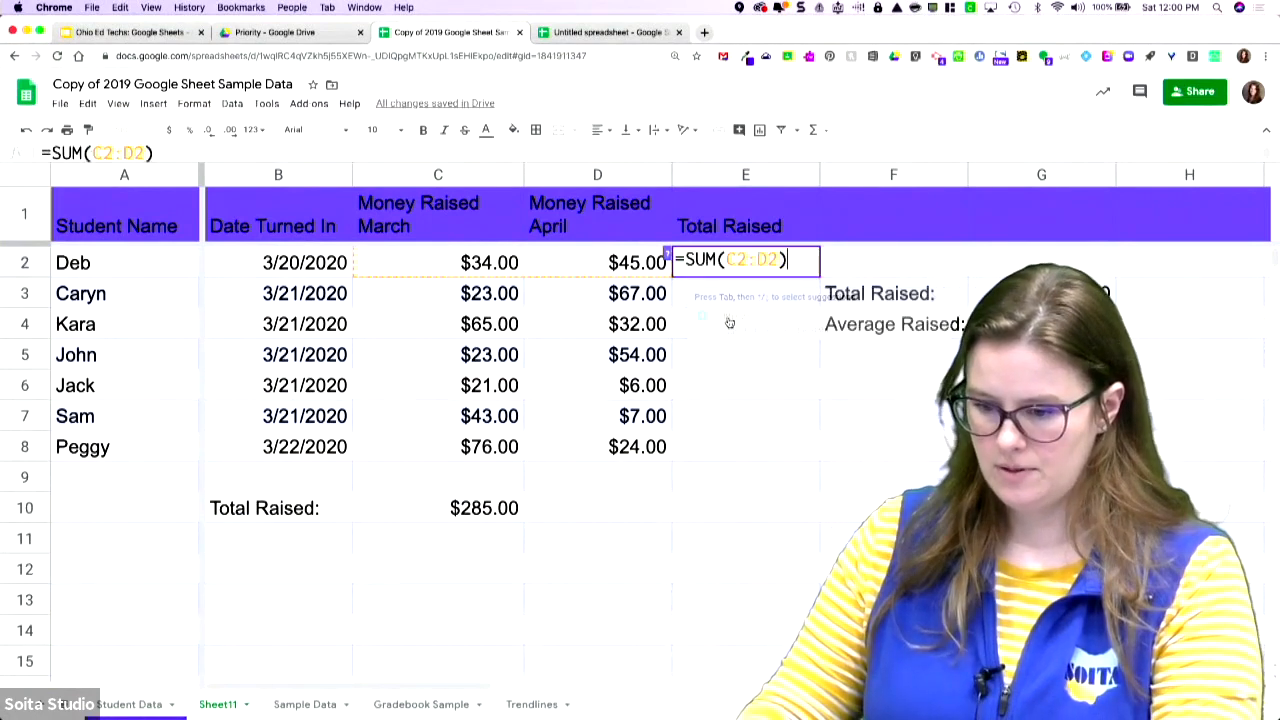
{"action": "left_click", "coordinate": [736, 350]}
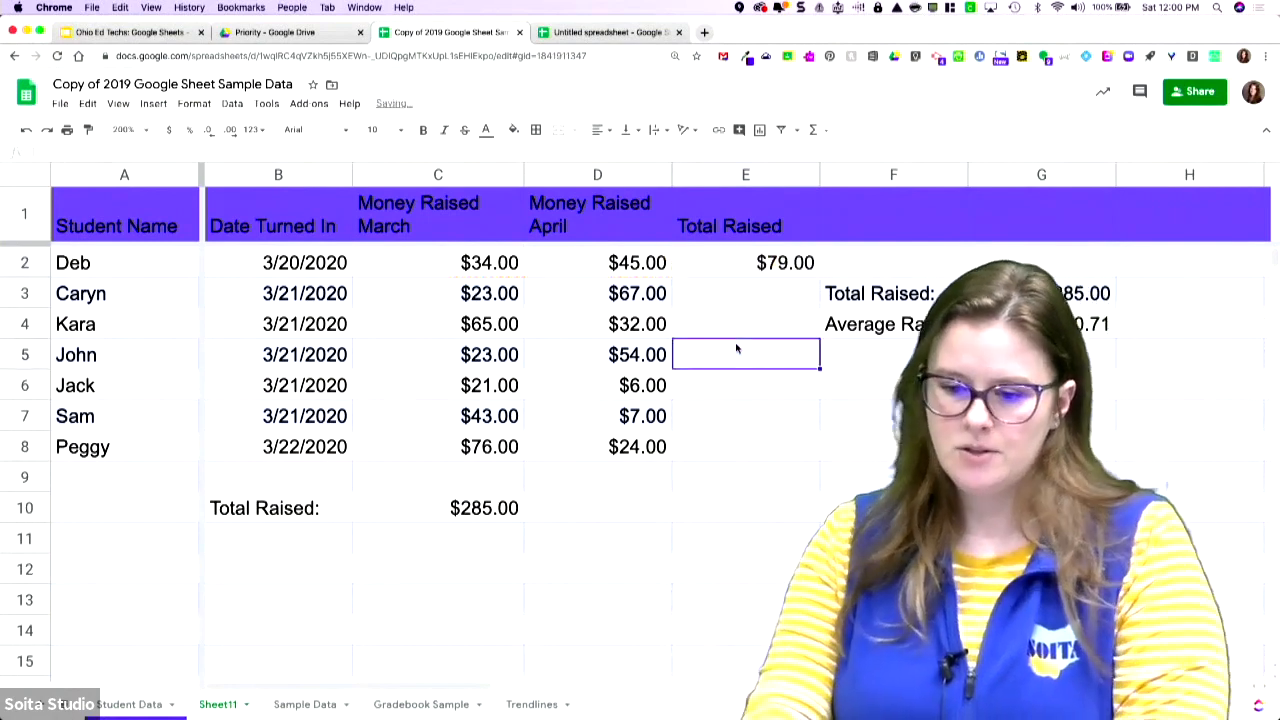
{"action": "left_click", "coordinate": [757, 266]}
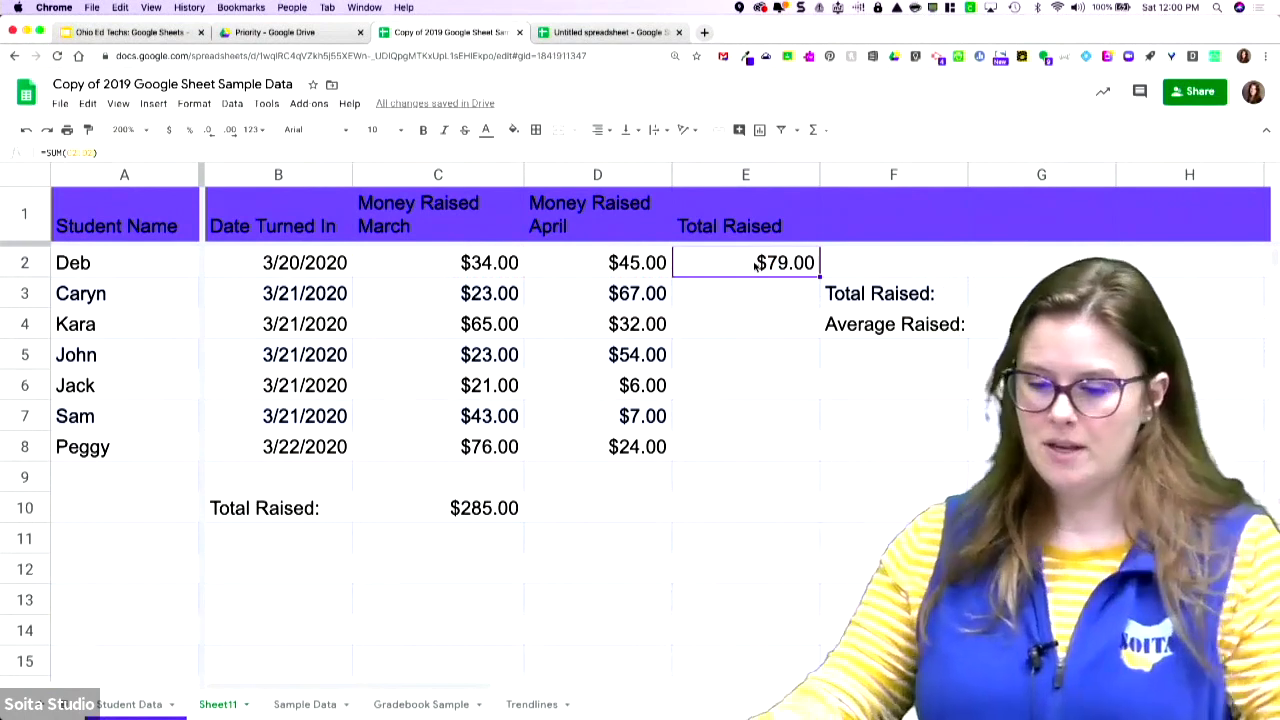
{"action": "left_click_drag", "start_coordinate": [820, 277], "coordinate": [808, 444]}
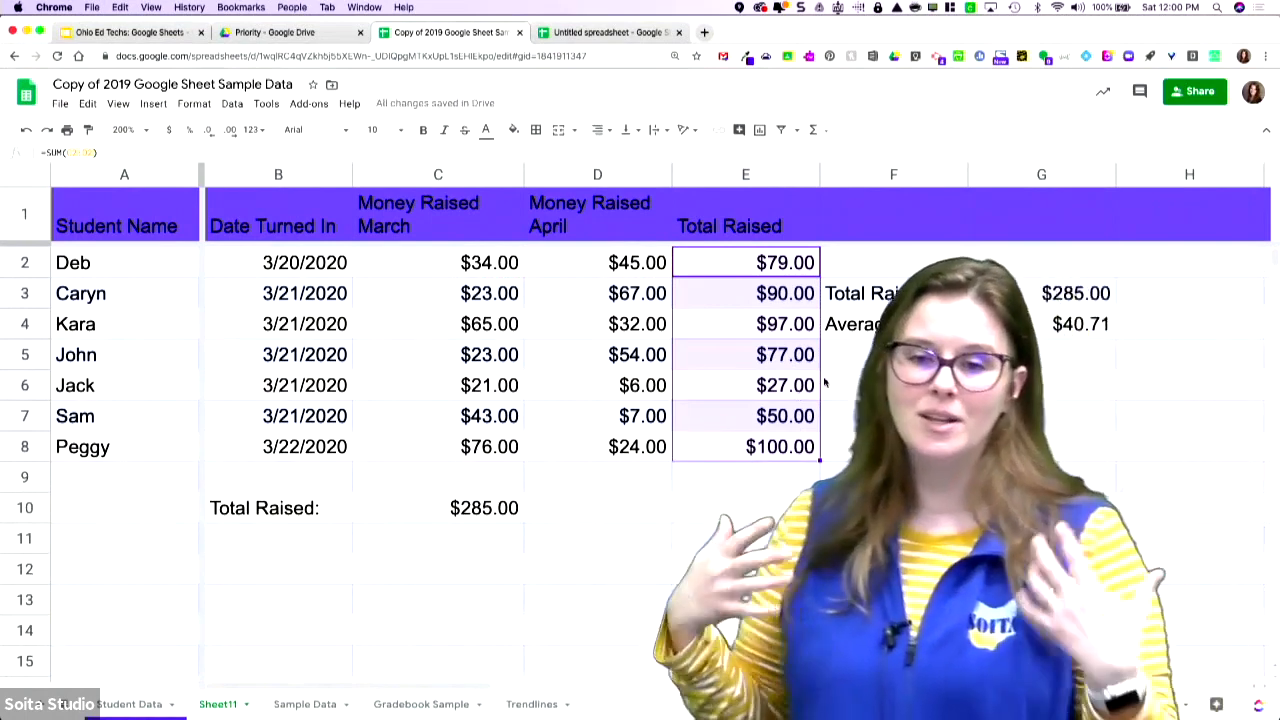
- Open Explore for the March and April range C1:D8 and examine its summary statistics, suggested questions, pivot table and charts
{"action": "left_click_drag", "start_coordinate": [884, 298], "coordinate": [1016, 324]}
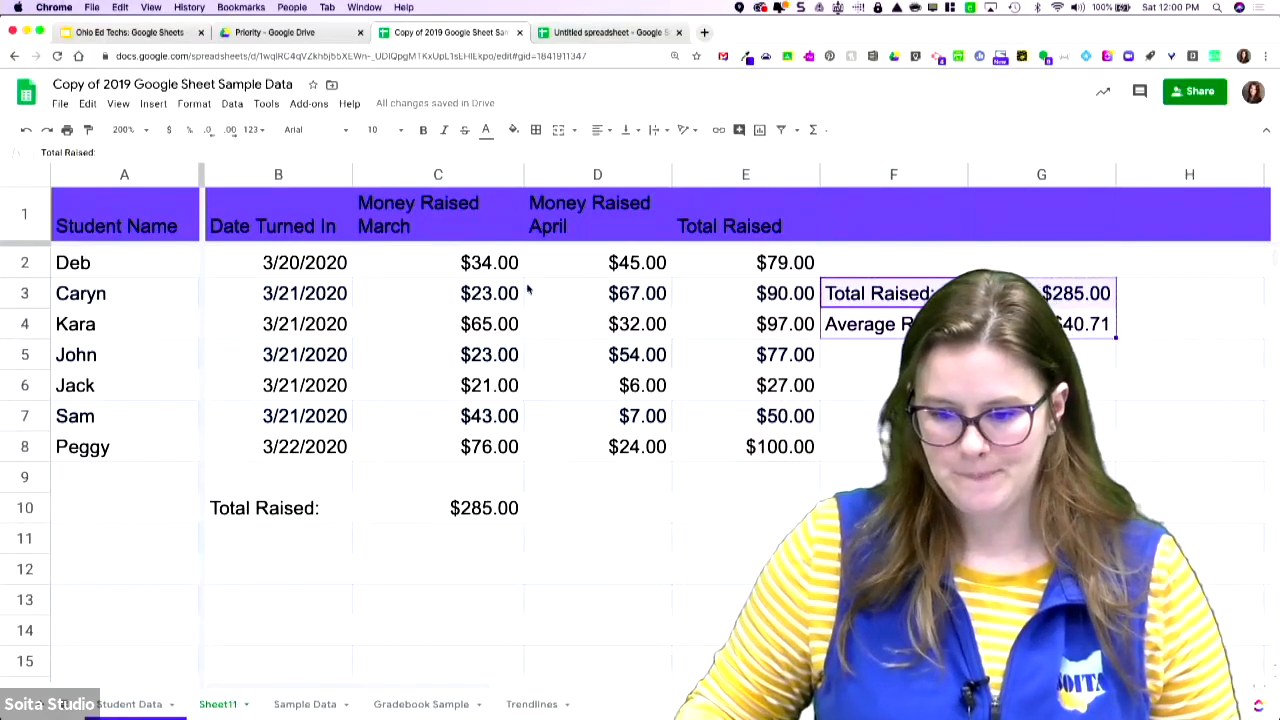
{"action": "left_click_drag", "start_coordinate": [414, 234], "coordinate": [561, 452]}
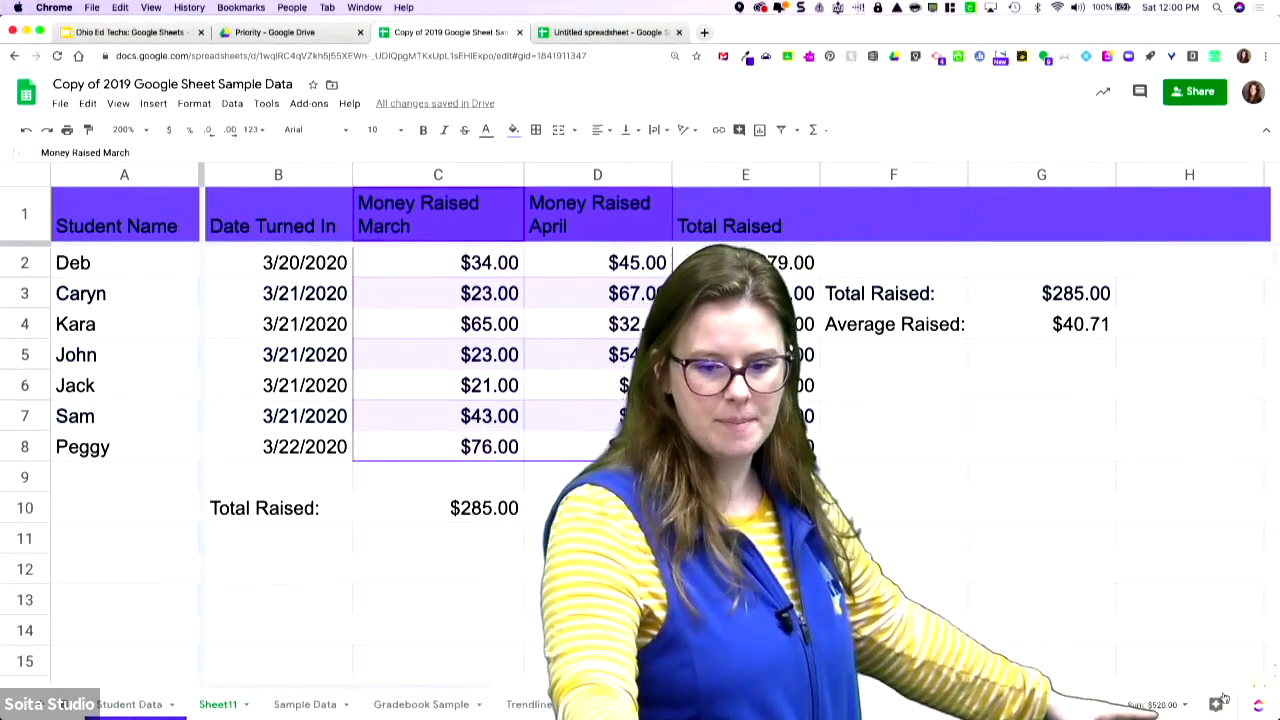
{"action": "left_click", "coordinate": [1193, 709]}
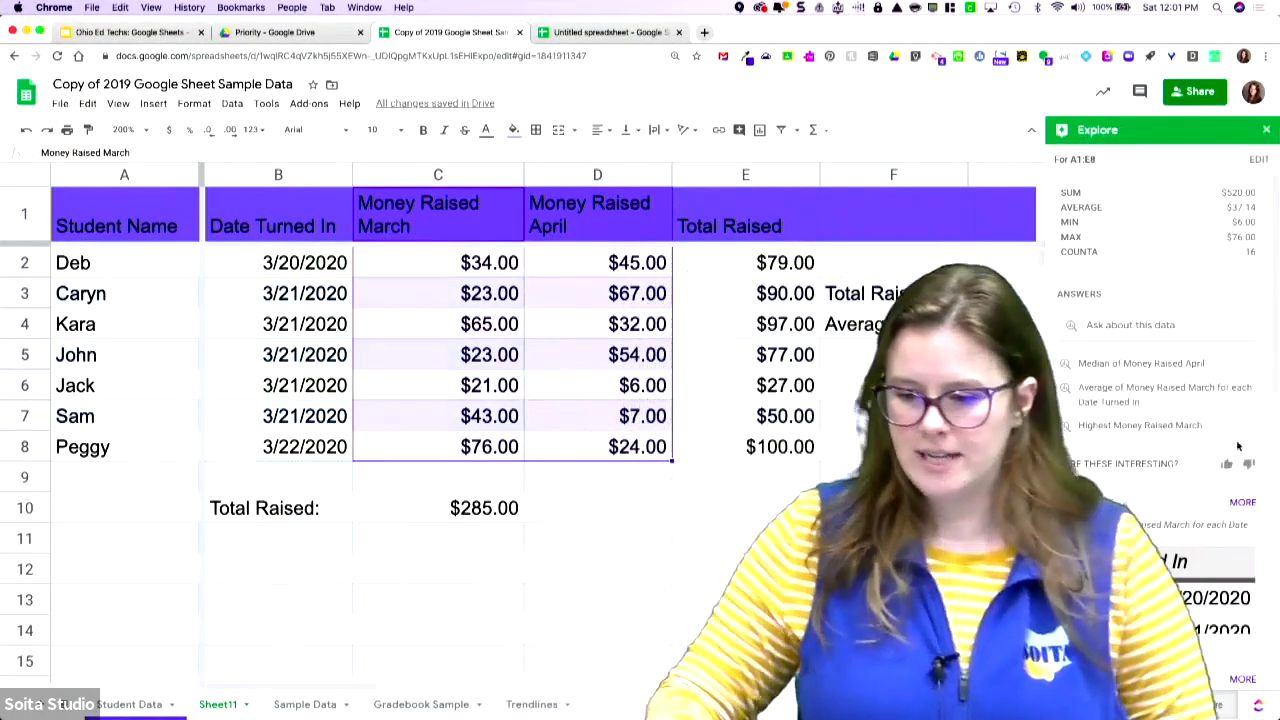
{"action": "scroll", "coordinate": [1196, 210], "scroll_direction": "down", "scroll_amount": 2}
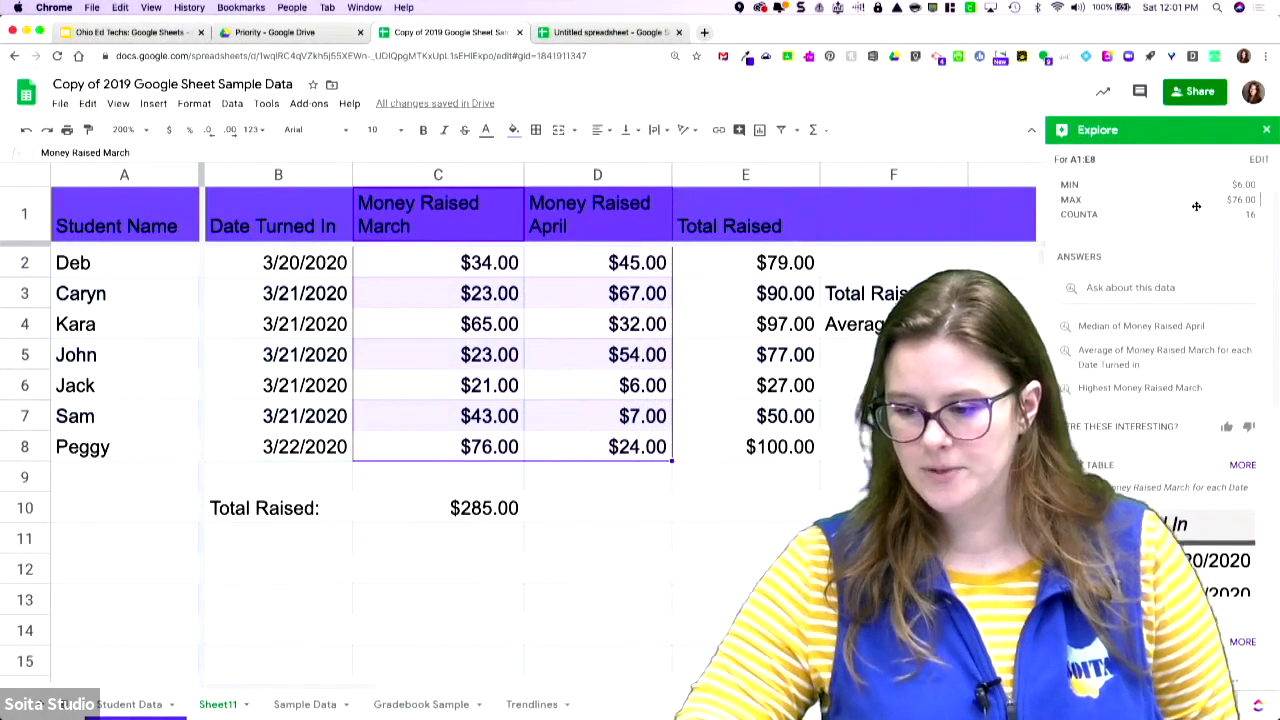
{"action": "scroll", "coordinate": [1196, 210], "scroll_direction": "down", "scroll_amount": 4}
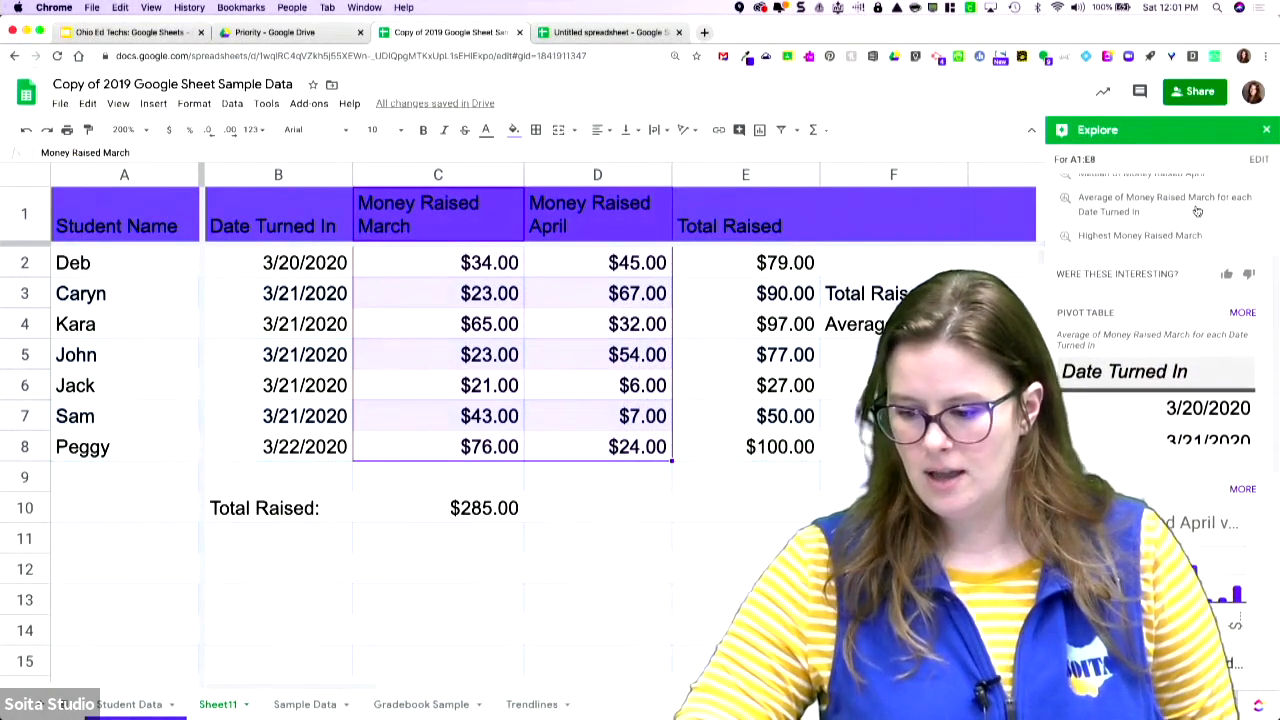
{"action": "scroll", "coordinate": [1196, 212], "scroll_direction": "up", "scroll_amount": 2}
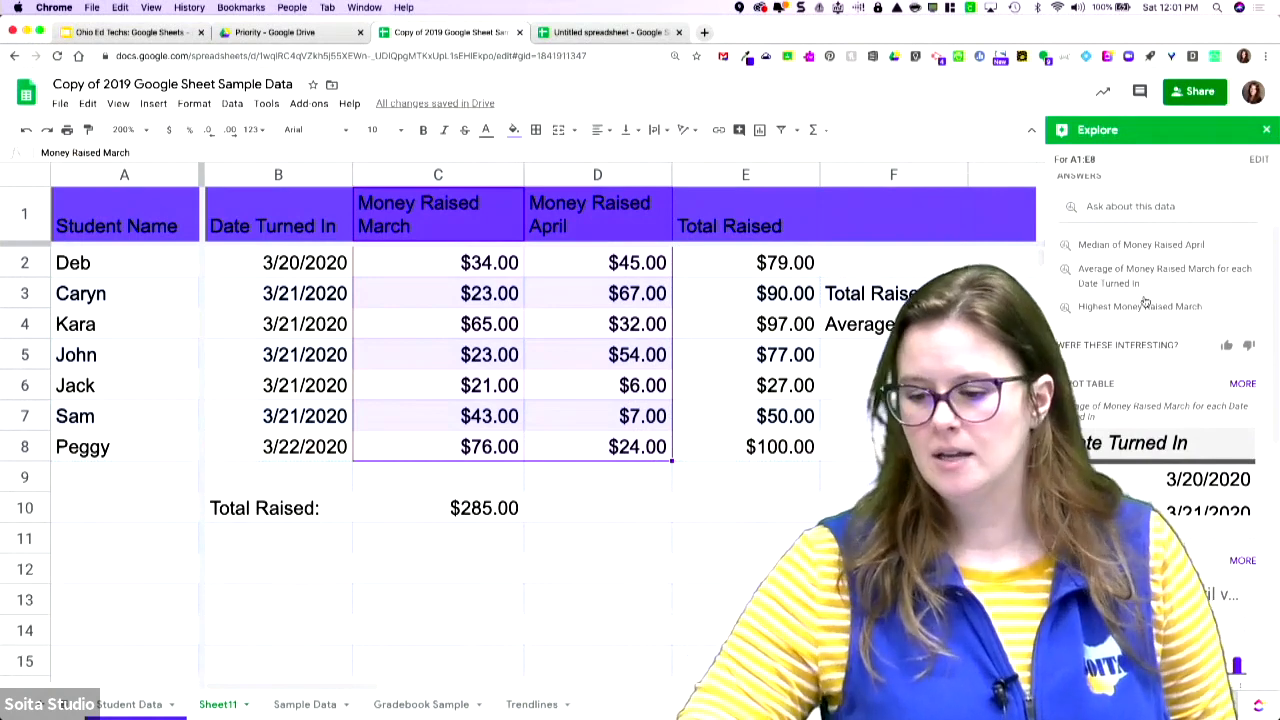
{"action": "scroll", "coordinate": [1145, 300], "scroll_direction": "down", "scroll_amount": 7}
{"action": "scroll", "coordinate": [1145, 300], "scroll_direction": "up", "scroll_amount": 1}
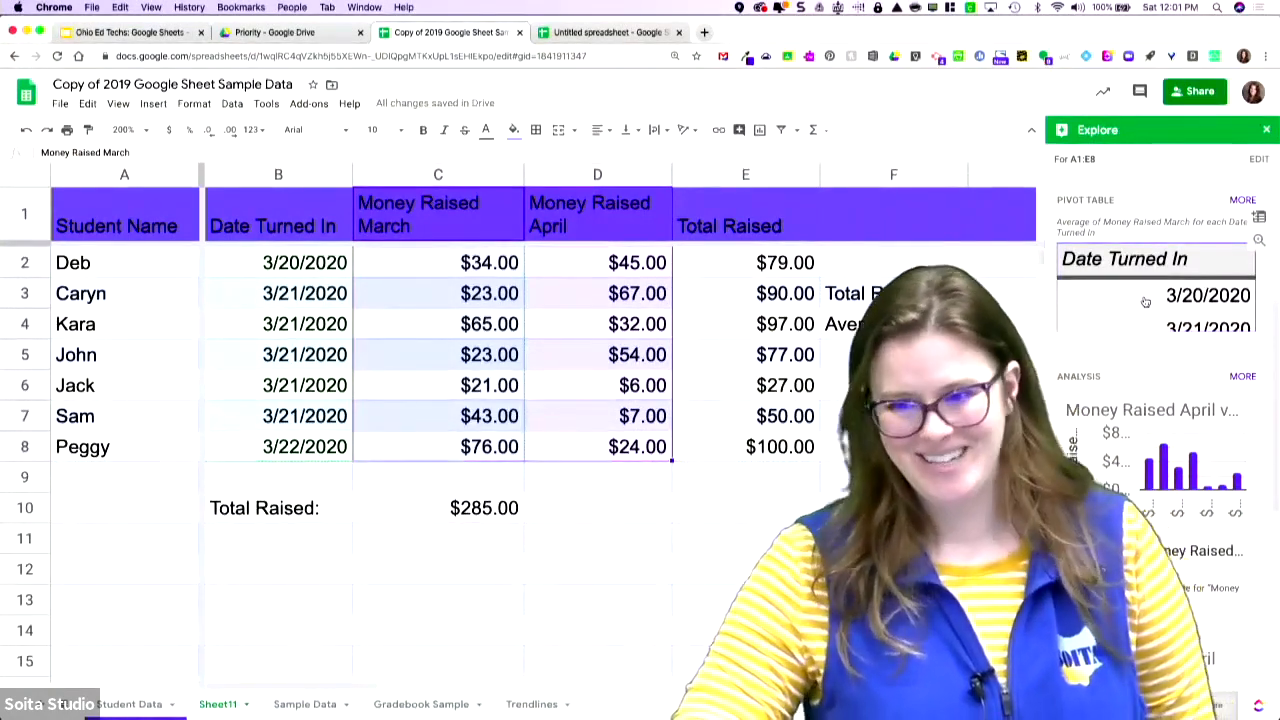
{"action": "scroll", "coordinate": [1145, 300], "scroll_direction": "down", "scroll_amount": 10}
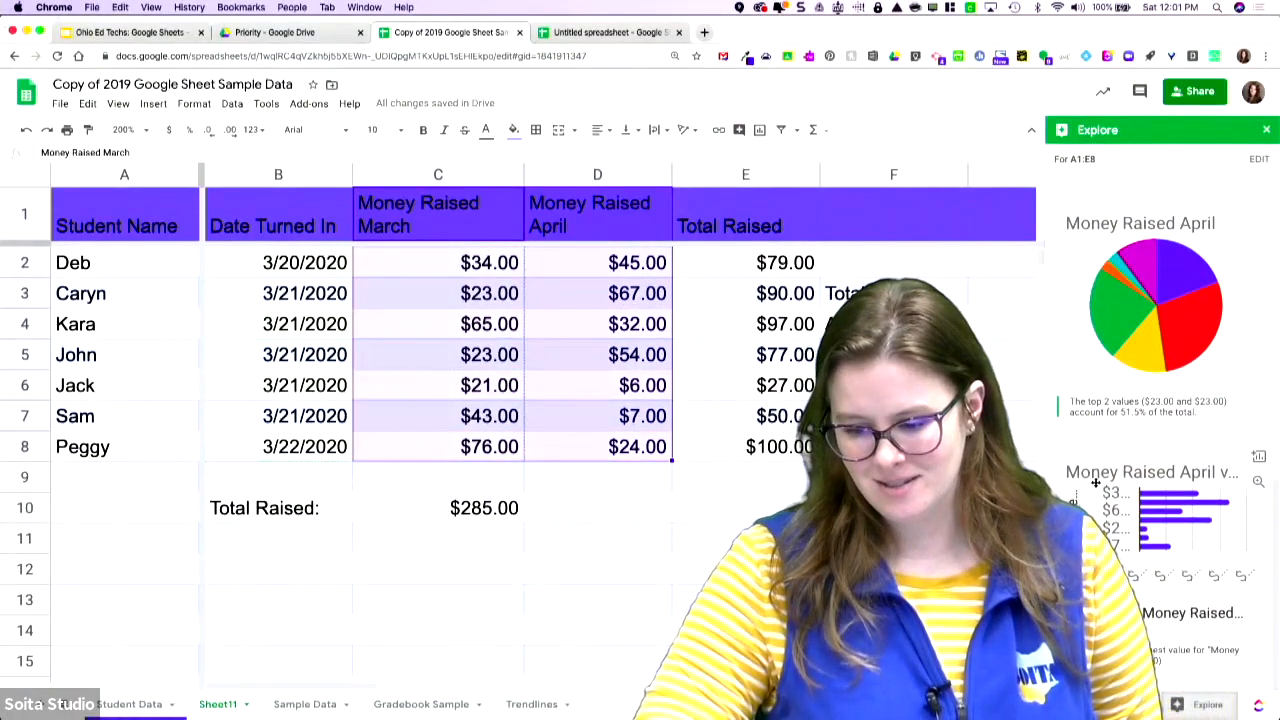
{"action": "scroll", "coordinate": [1140, 300], "scroll_direction": "up", "scroll_amount": 12}
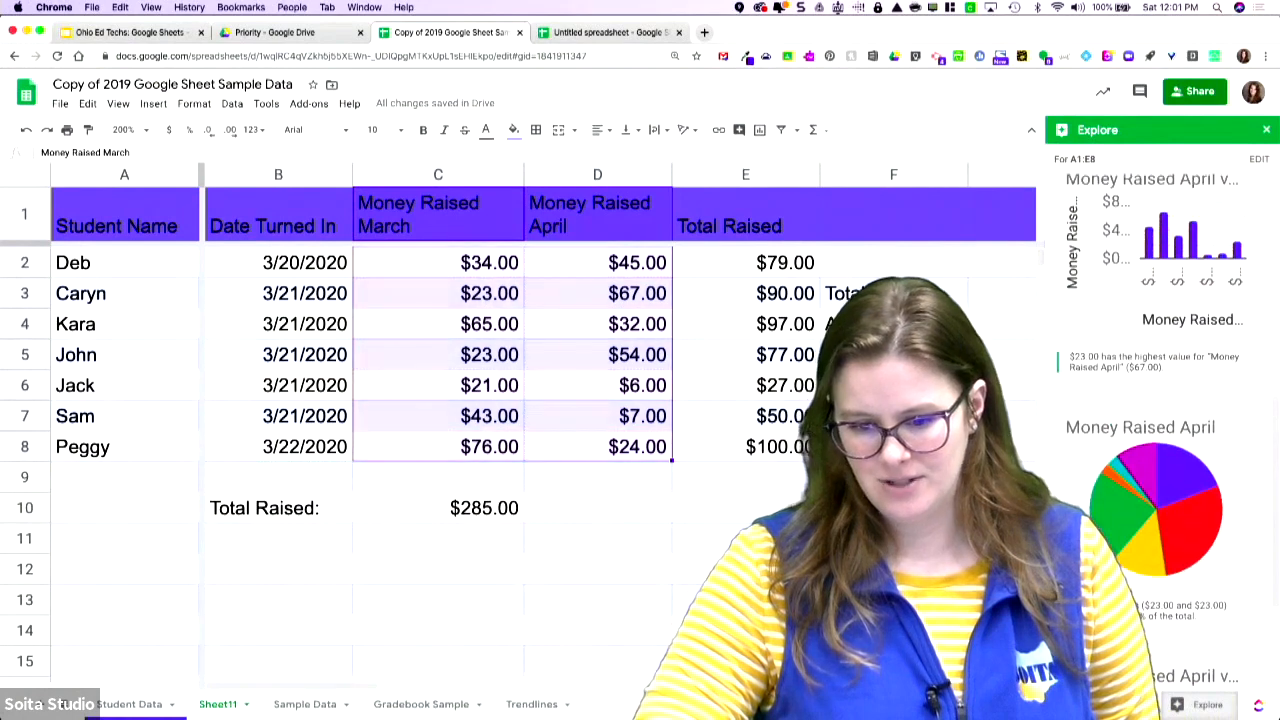
- Select the entire fundraising sheet and examine the Explore suggestions and charts for all its data
{"action": "left_click", "coordinate": [60, 174]}
{"action": "left_click", "coordinate": [187, 204]}
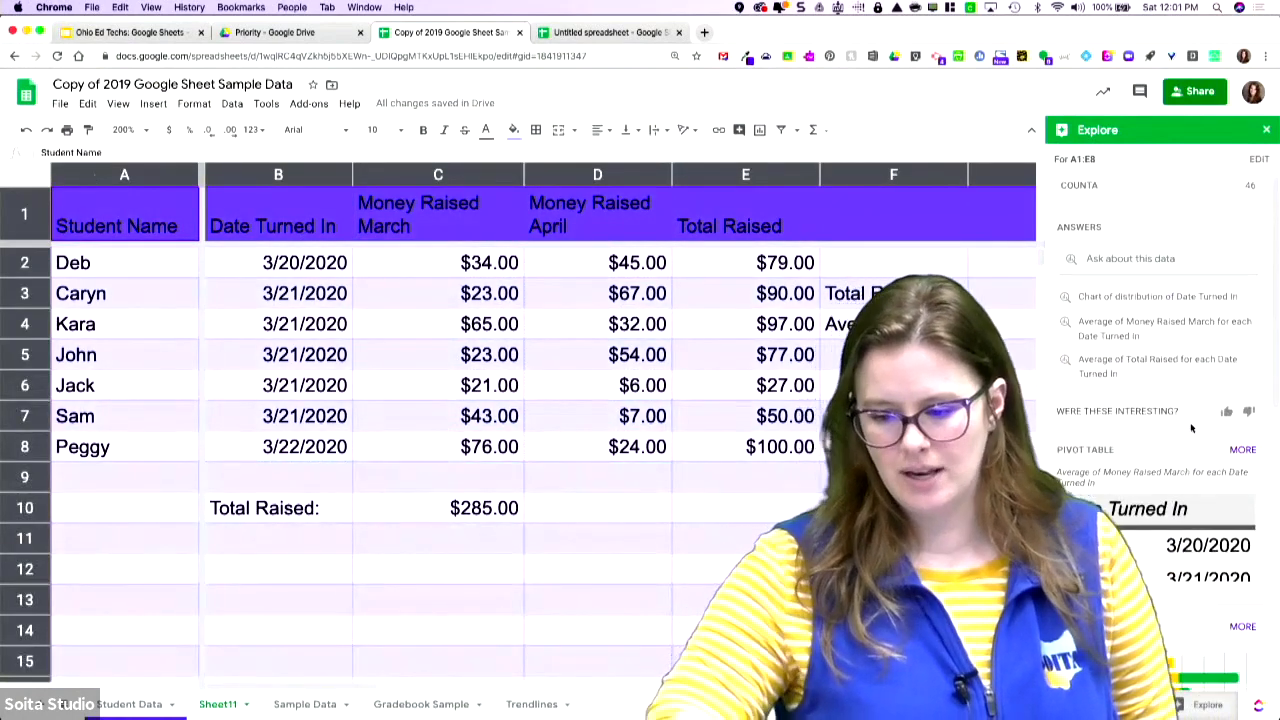
{"action": "scroll", "coordinate": [1191, 424], "scroll_direction": "down", "scroll_amount": 3}
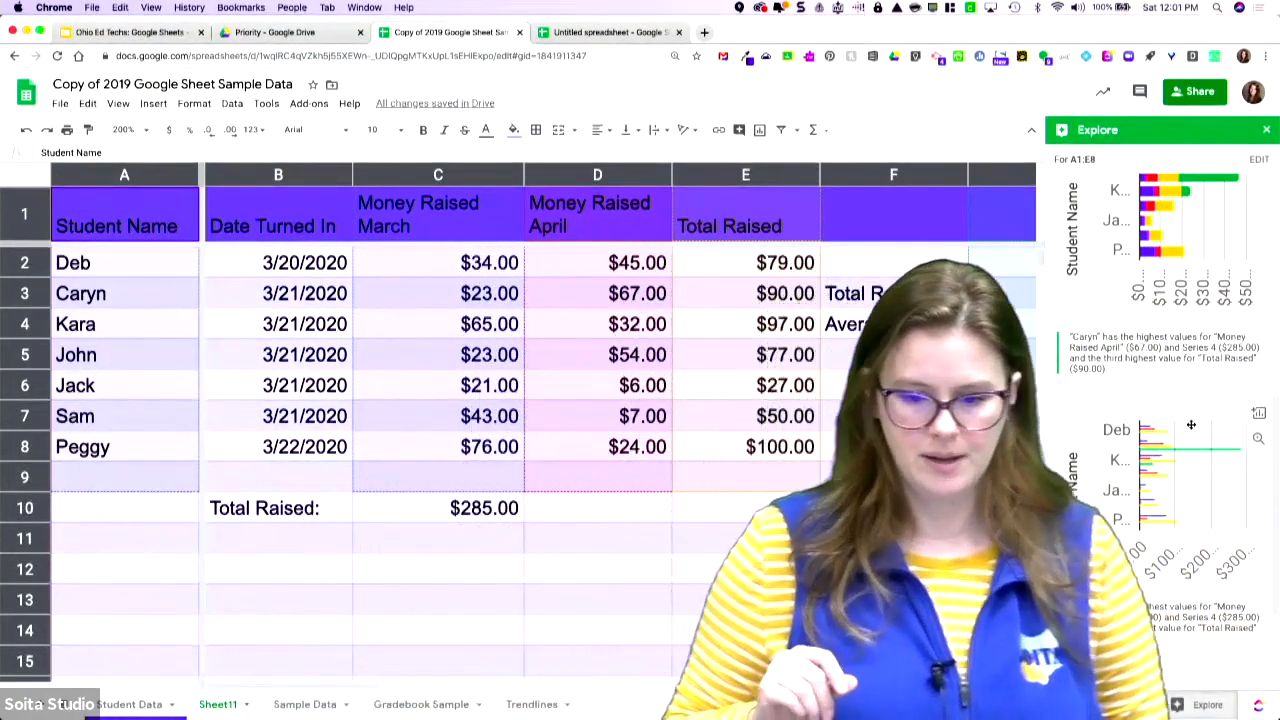
{"action": "scroll", "coordinate": [1191, 425], "scroll_direction": "up", "scroll_amount": 5}
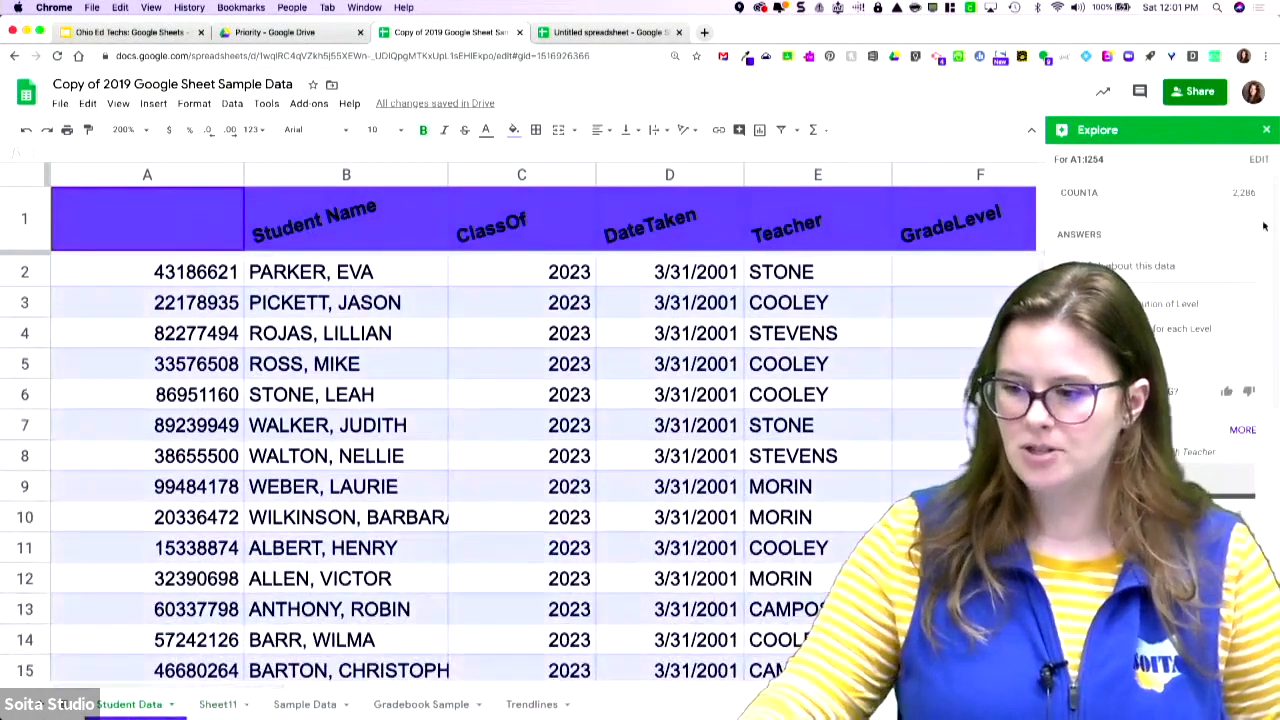
- On the Student Data sheet, close Explore and set the zoom to 150%
{"action": "left_click", "coordinate": [1266, 132]}
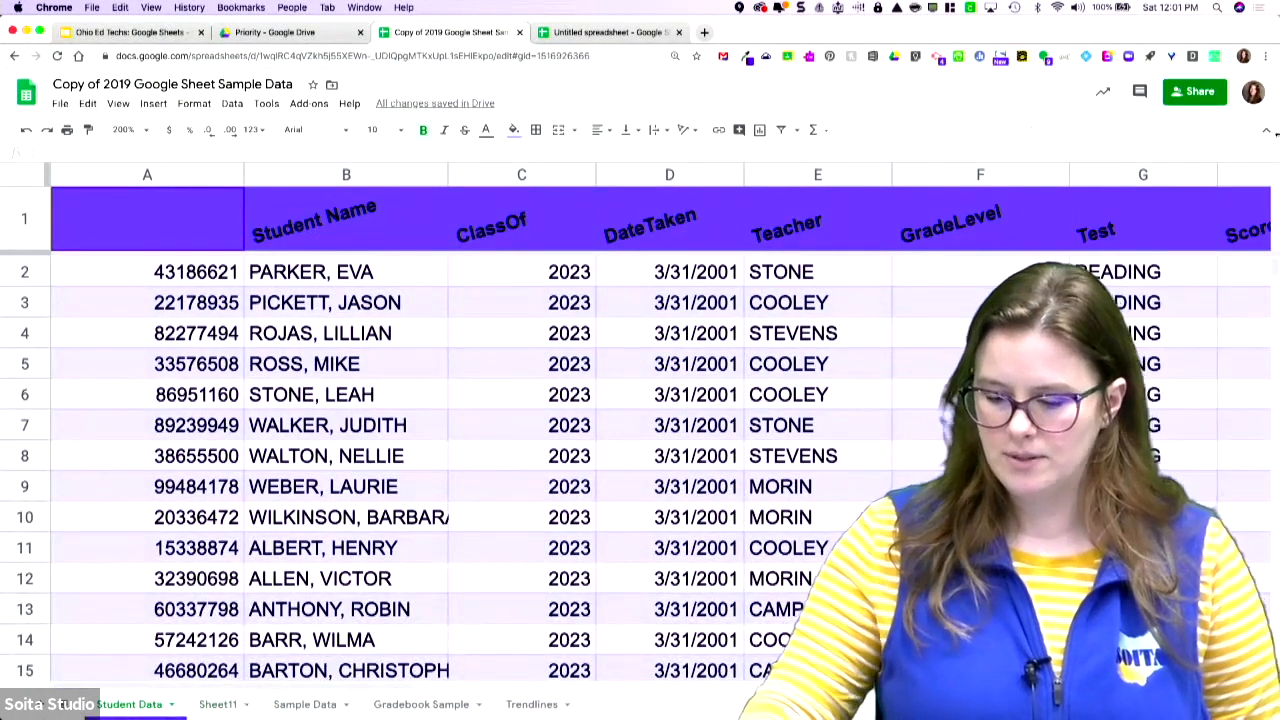
{"action": "left_click", "coordinate": [143, 131]}
{"action": "left_click", "coordinate": [129, 272]}
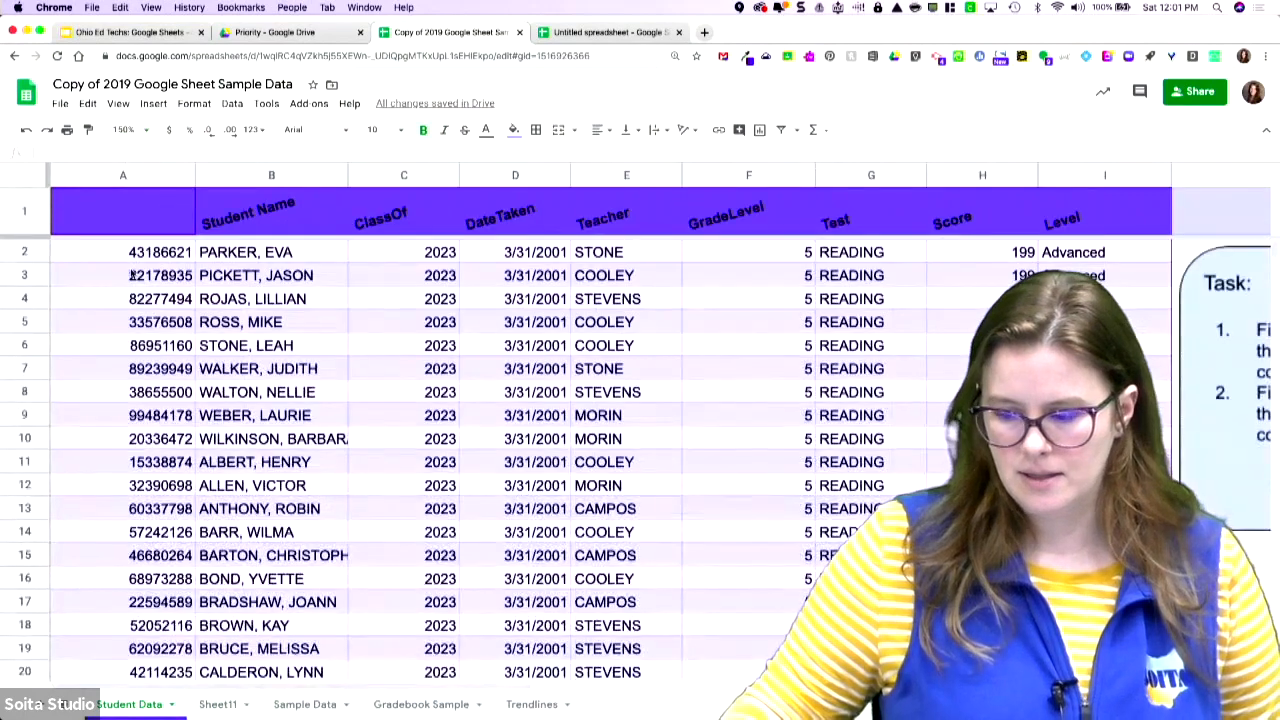
{"action": "left_click", "coordinate": [540, 418]}
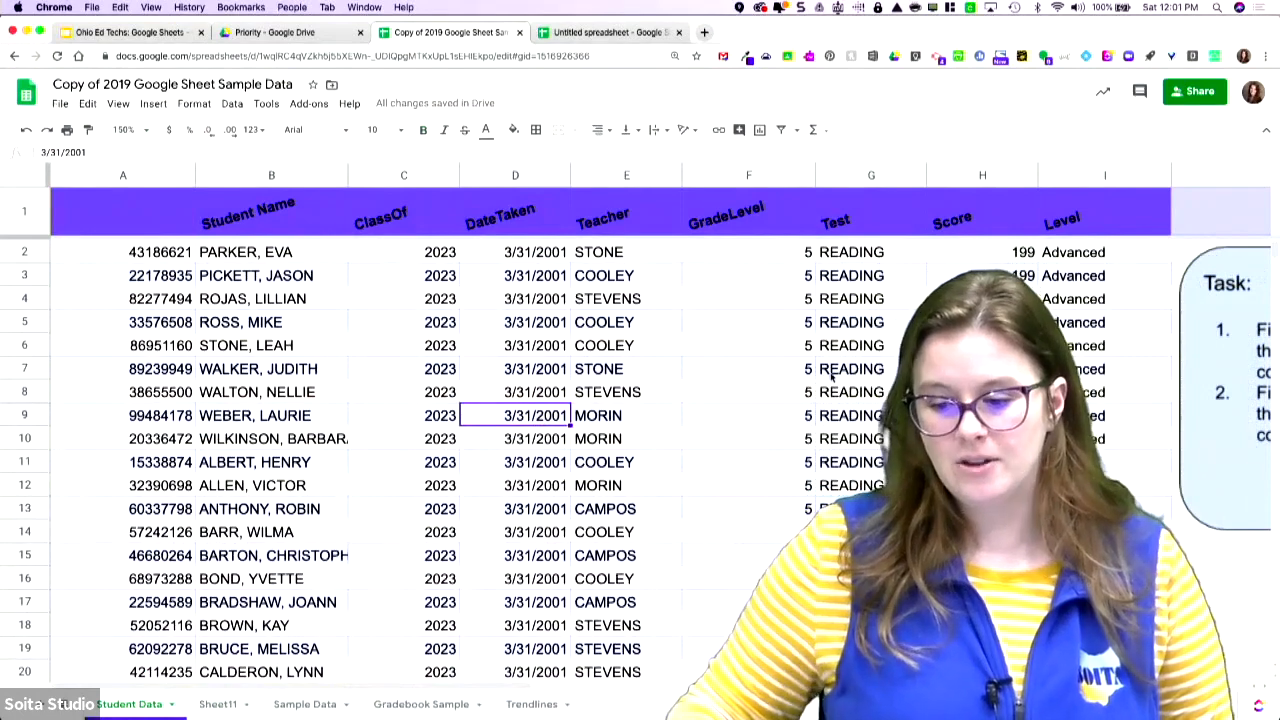
- Open Explore for the Student Data range A1:I254, examine its suggested questions, pivot table and charts, and close it
{"action": "scroll", "coordinate": [832, 376], "scroll_direction": "down", "scroll_amount": 15}
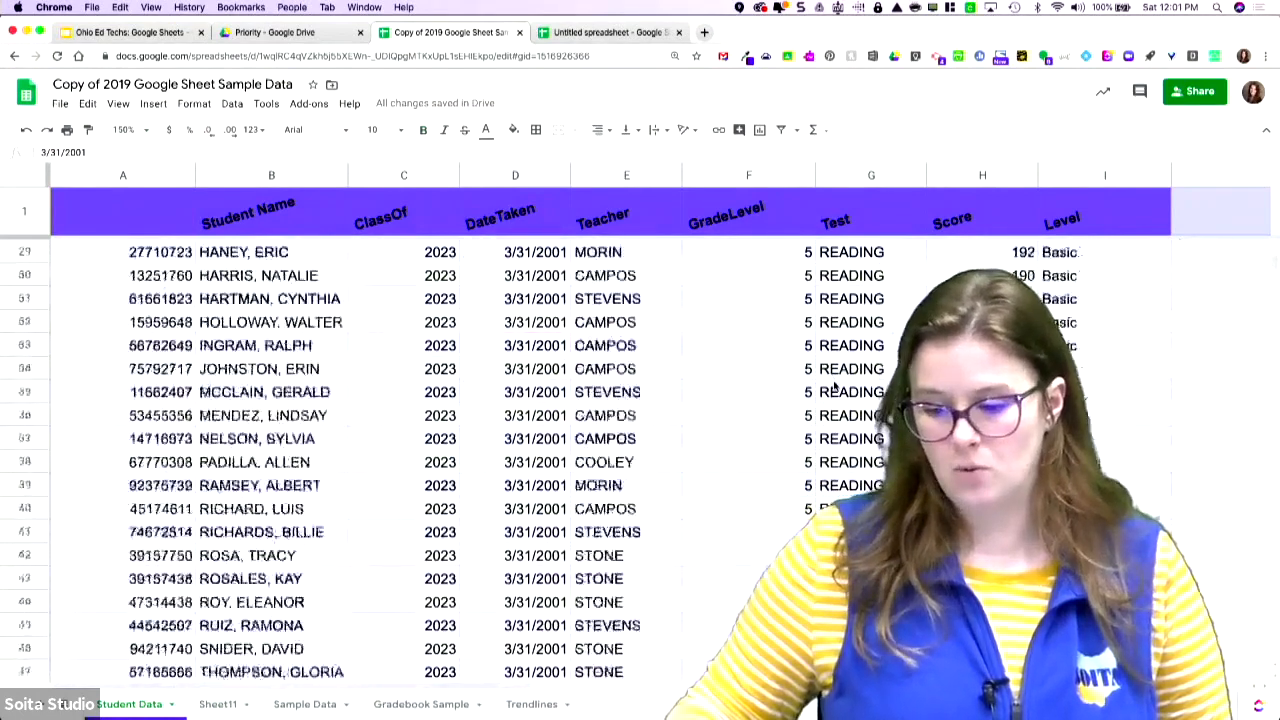
{"action": "scroll", "coordinate": [834, 388], "scroll_direction": "up", "scroll_amount": 15}
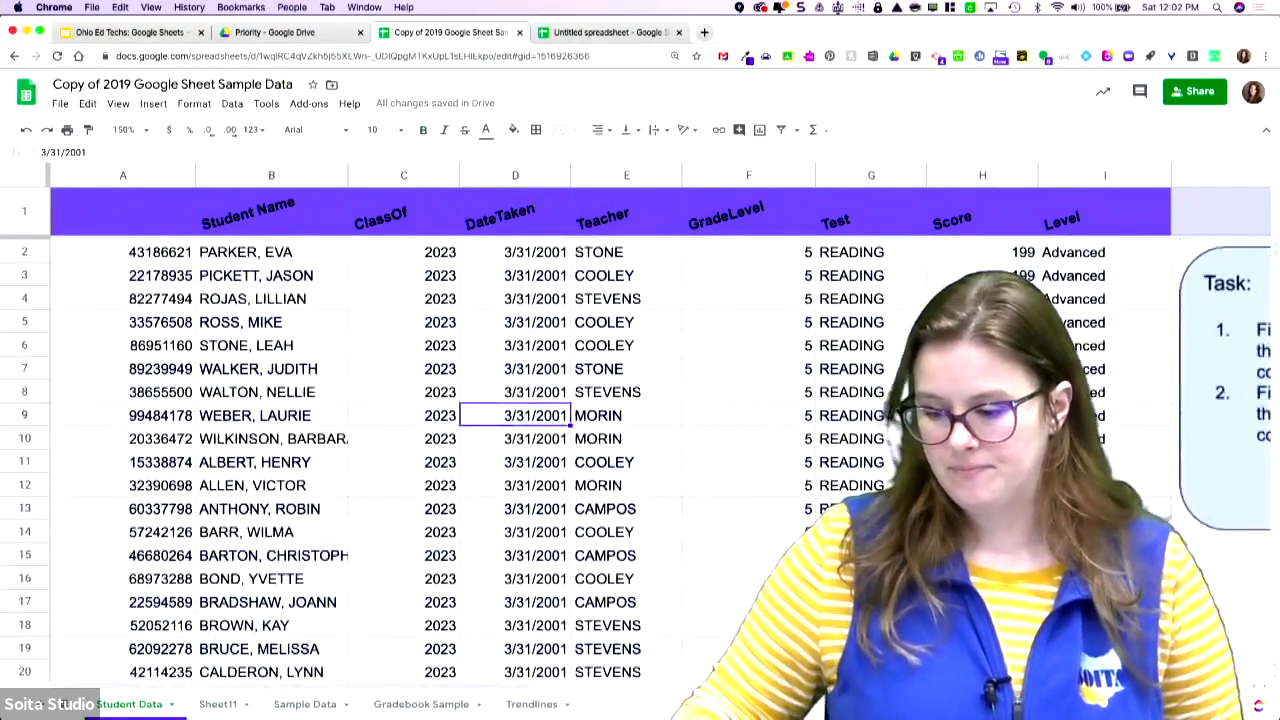
{"action": "left_click", "coordinate": [1208, 704]}
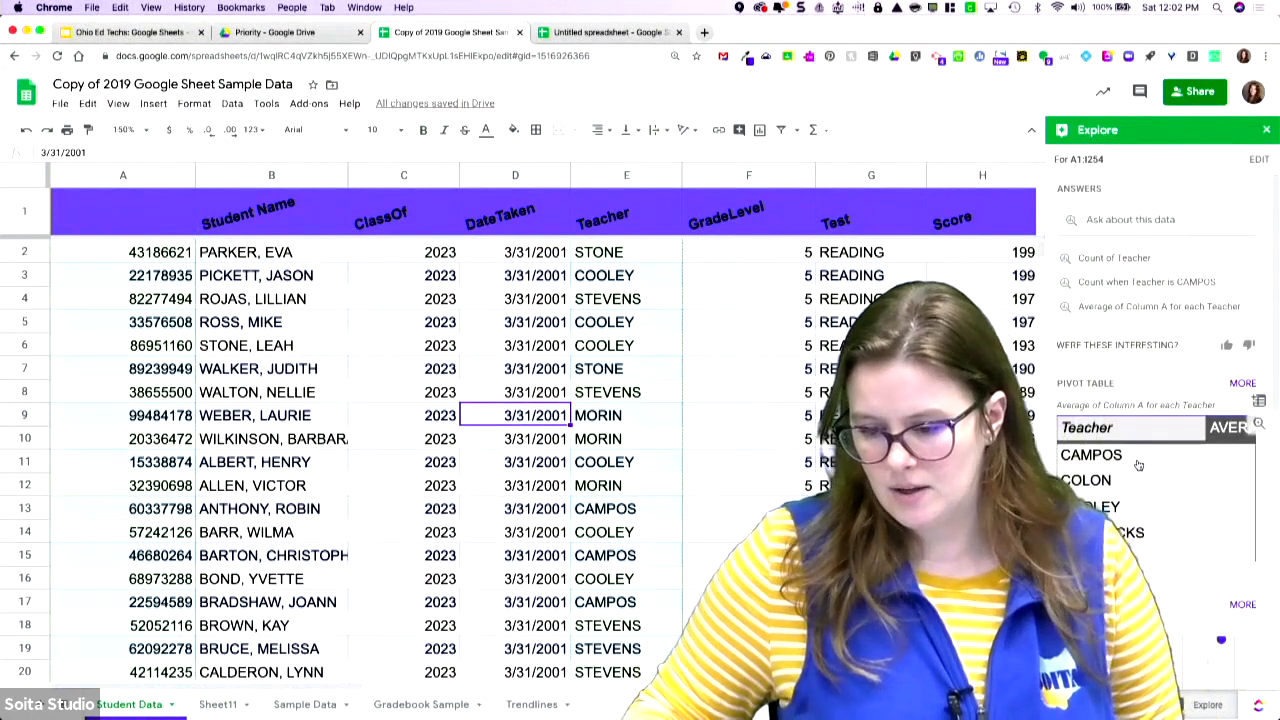
{"action": "scroll", "coordinate": [1137, 465], "scroll_direction": "down", "scroll_amount": 2}
{"action": "scroll", "coordinate": [1137, 469], "scroll_direction": "down", "scroll_amount": 5}
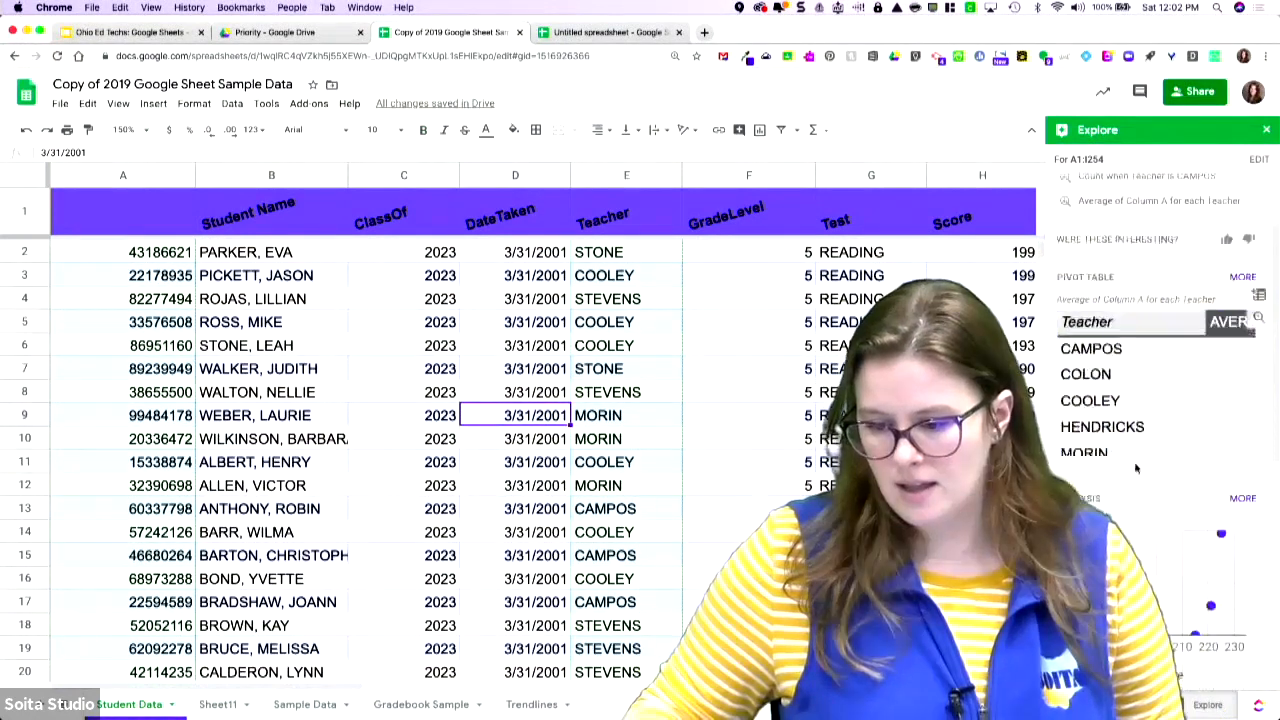
{"action": "scroll", "coordinate": [1183, 305], "scroll_direction": "up", "scroll_amount": 5}
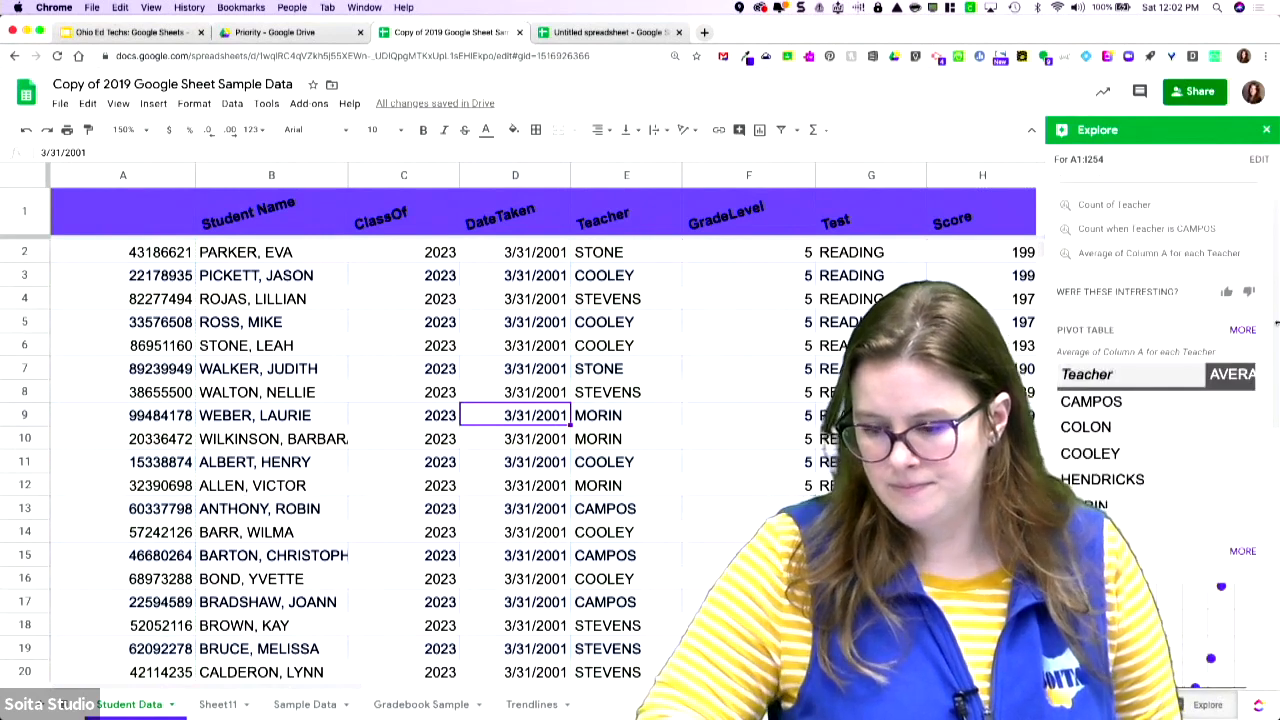
{"action": "scroll", "coordinate": [1148, 374], "scroll_direction": "down", "scroll_amount": 7}
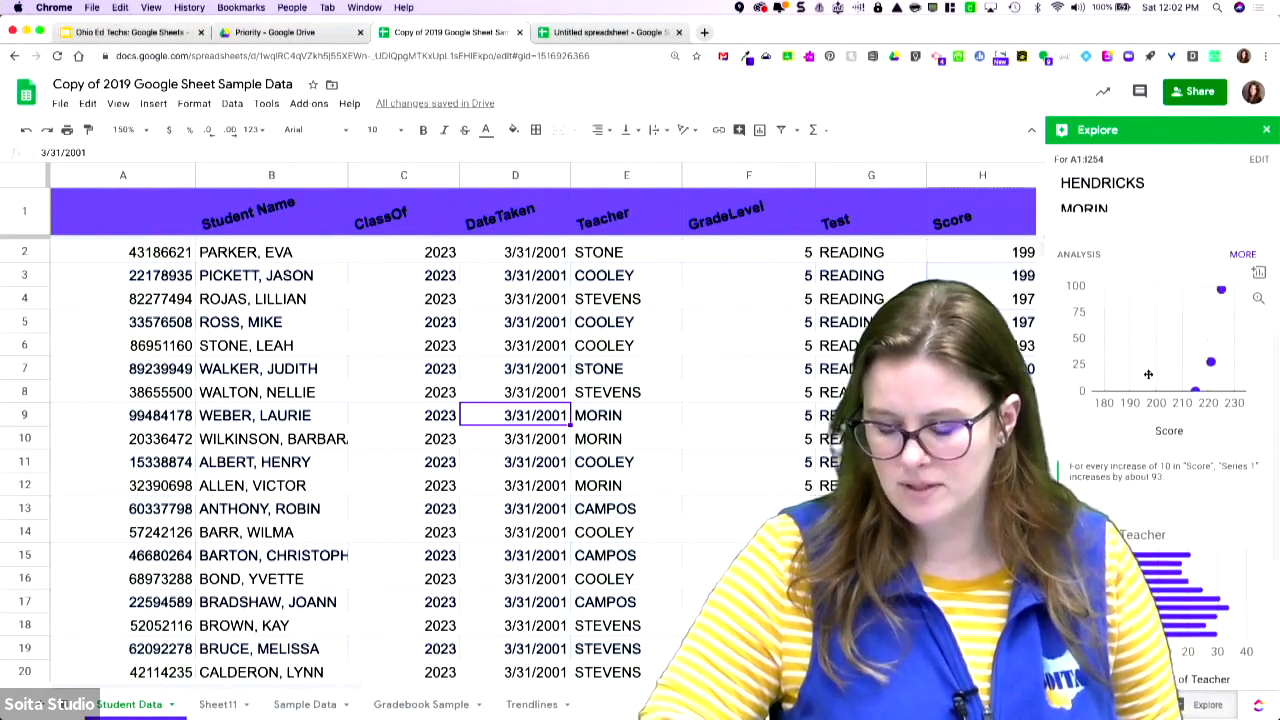
{"action": "scroll", "coordinate": [1148, 374], "scroll_direction": "down", "scroll_amount": 6}
{"action": "scroll", "coordinate": [1148, 374], "scroll_direction": "up", "scroll_amount": 12}
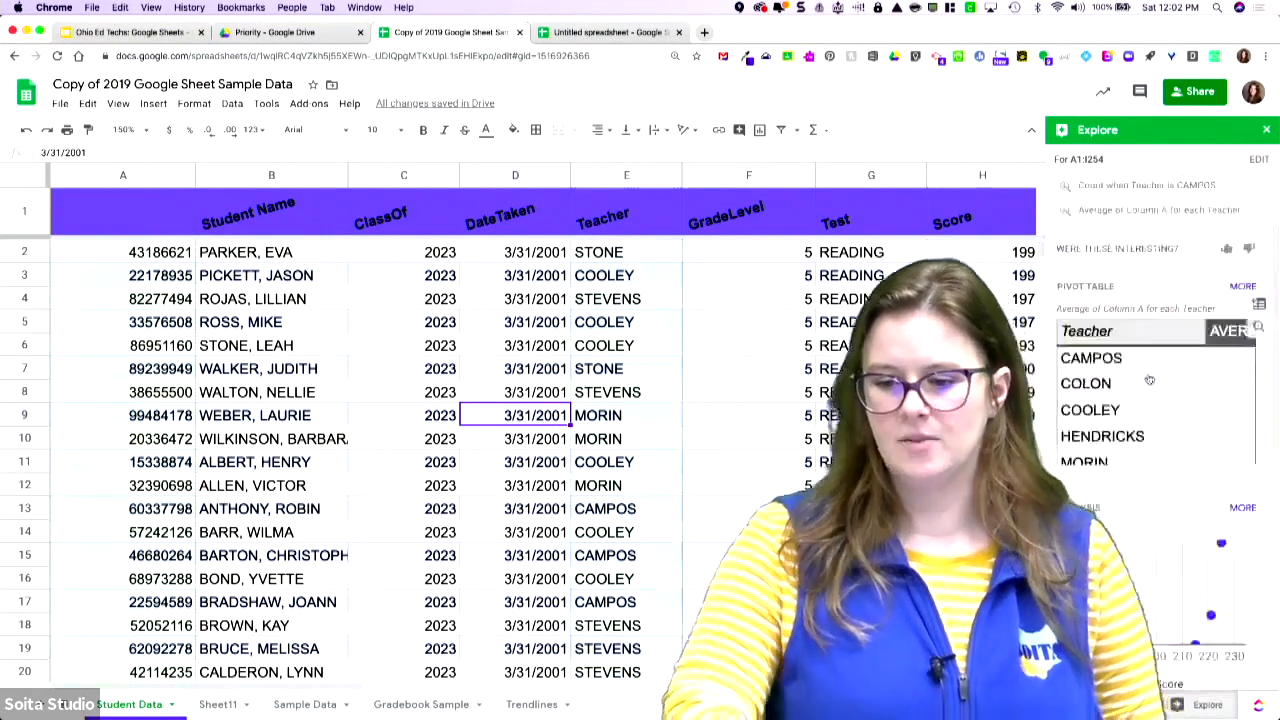
{"action": "left_click", "coordinate": [1268, 133]}
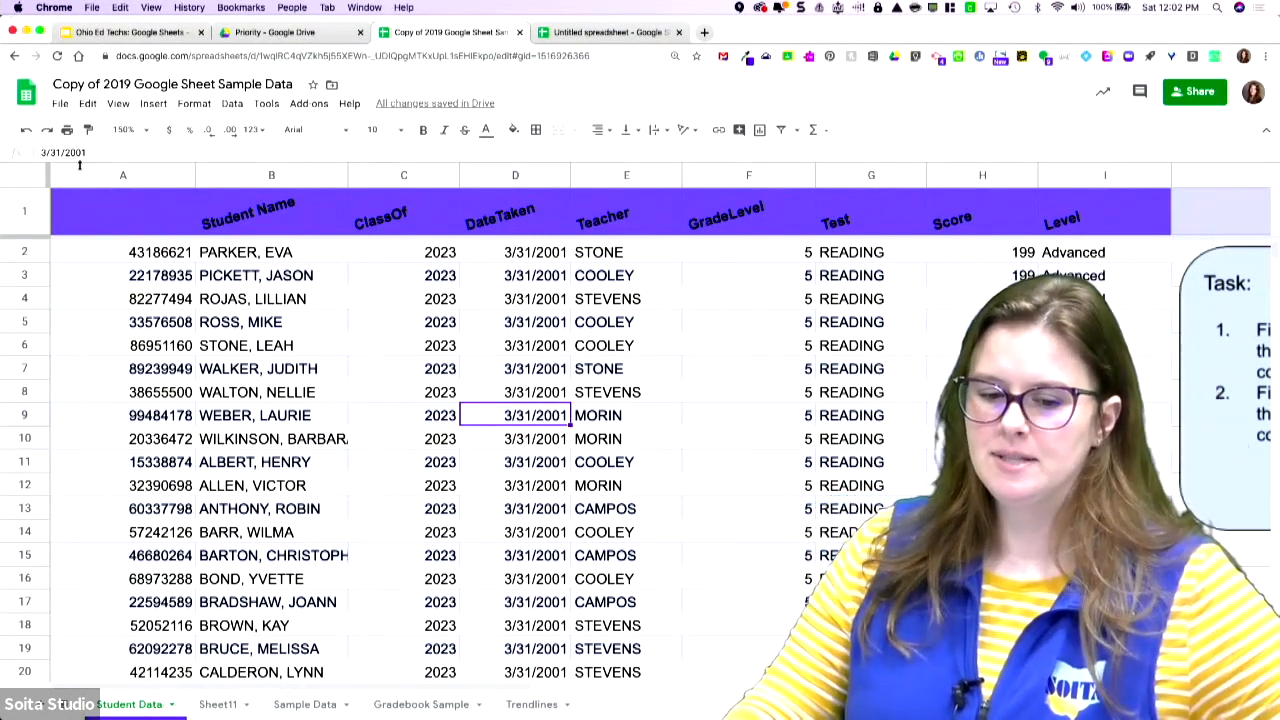
- Create a filter on the entire Student Data sheet and limit the Level column to Proficient
{"action": "left_click", "coordinate": [30, 182]}
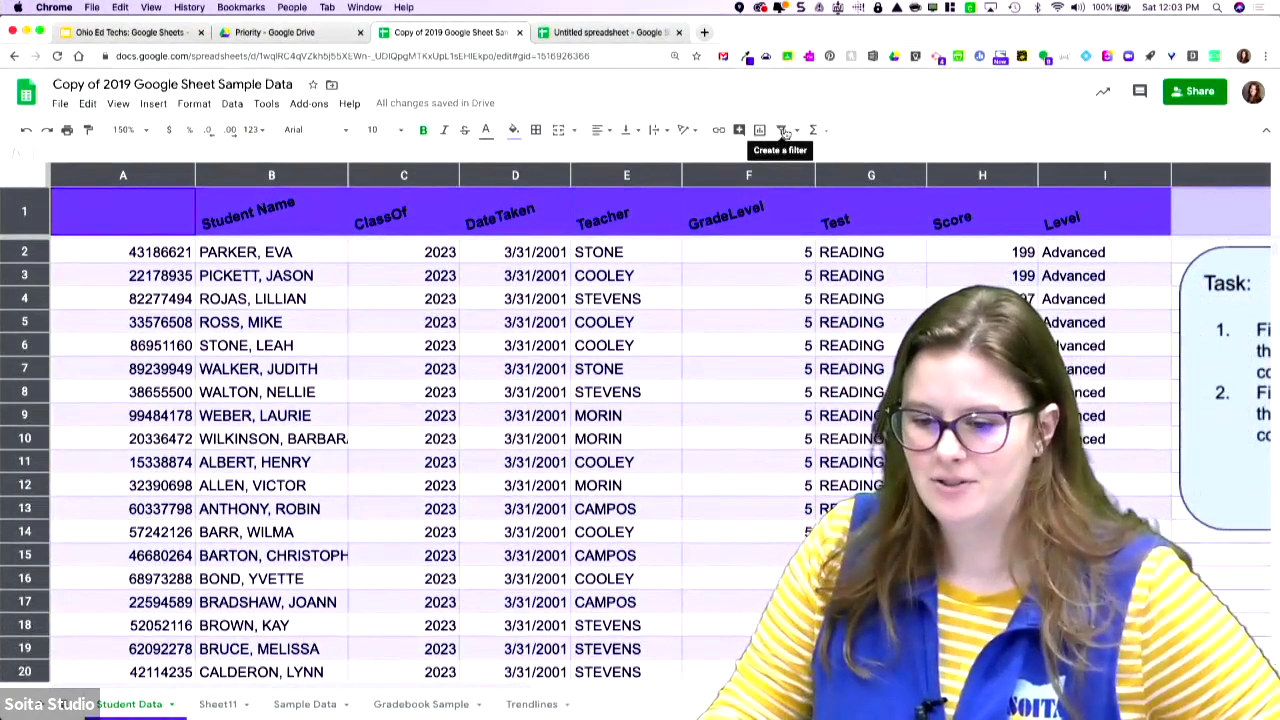
{"action": "left_click", "coordinate": [784, 132]}
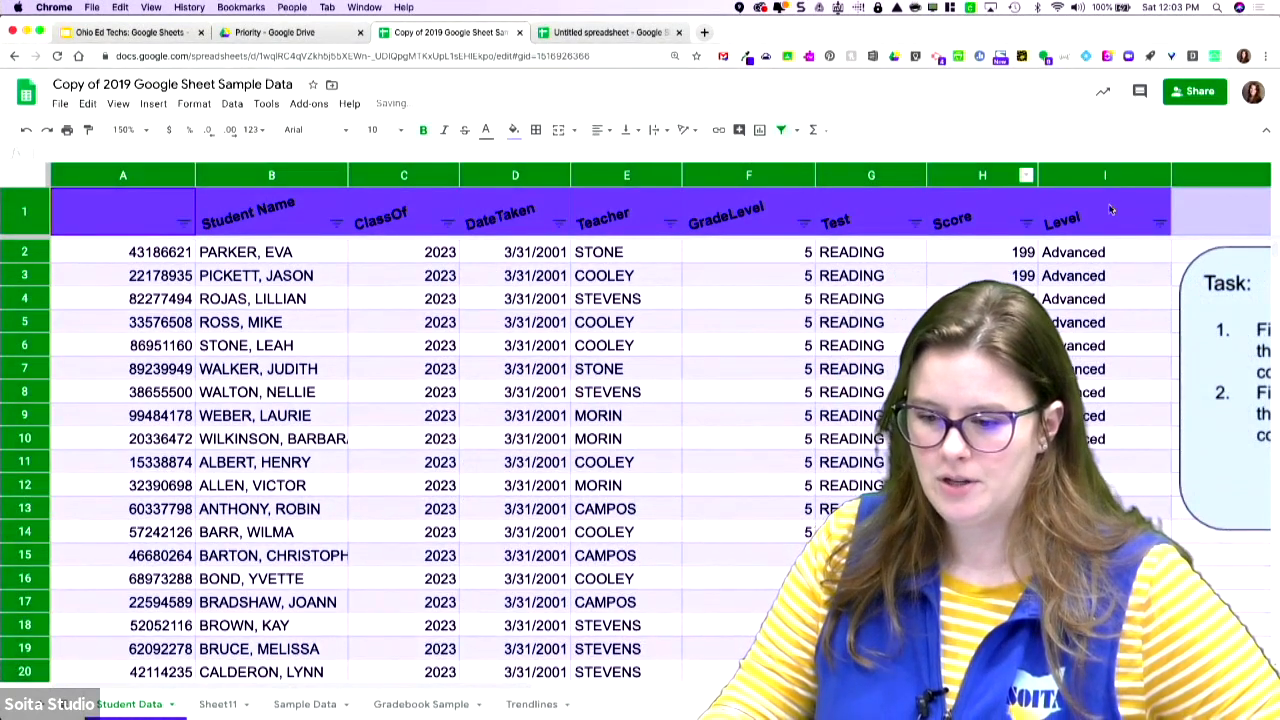
{"action": "left_click", "coordinate": [1159, 224]}
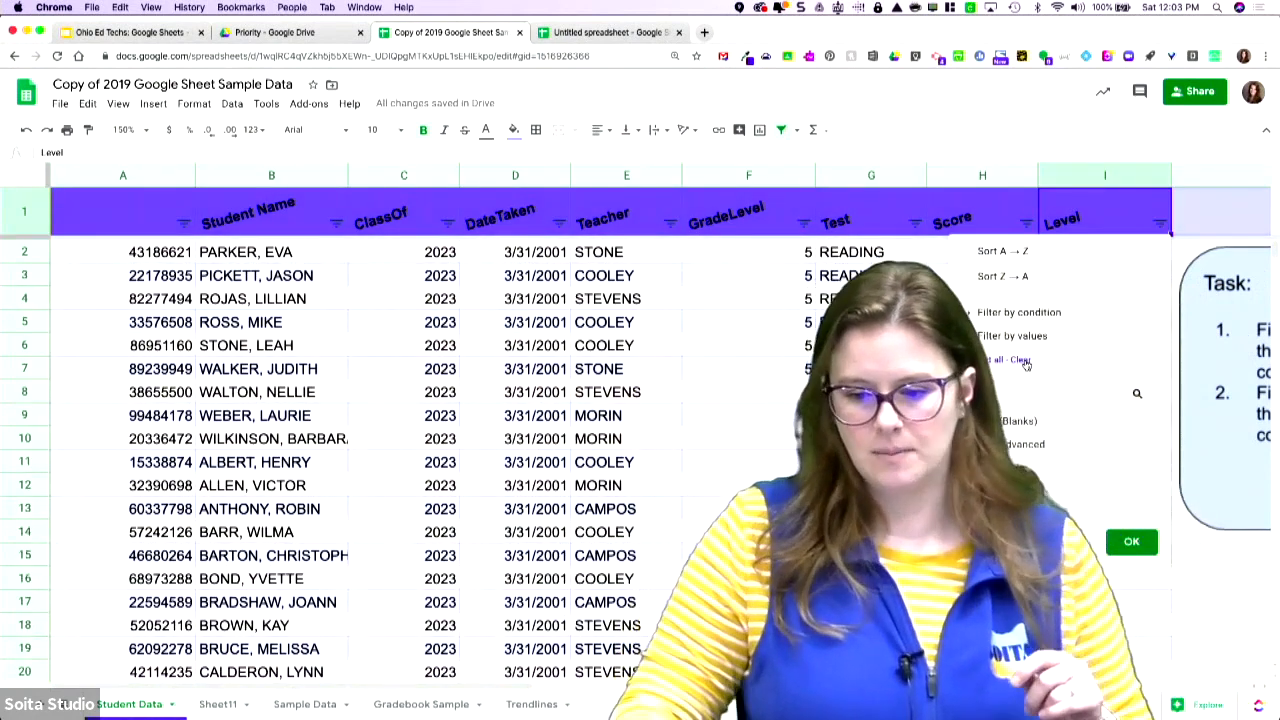
{"action": "left_click", "coordinate": [1026, 365]}
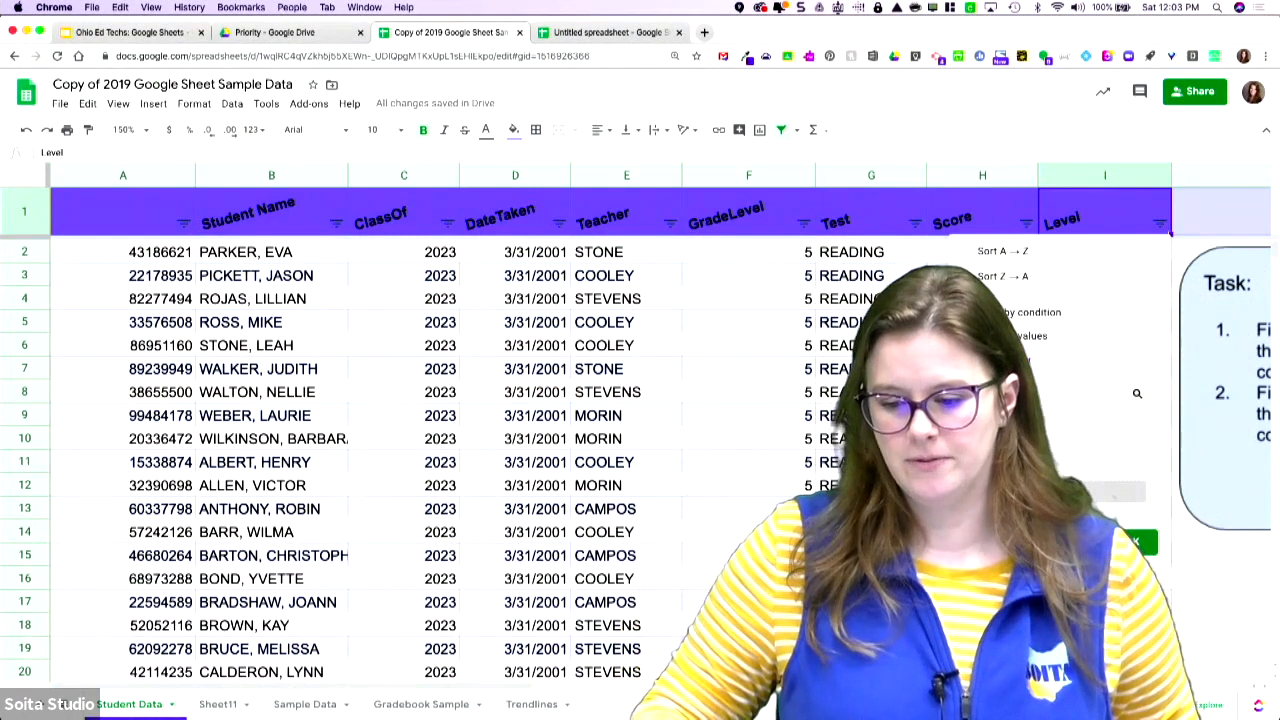
{"action": "left_click", "coordinate": [1144, 545]}
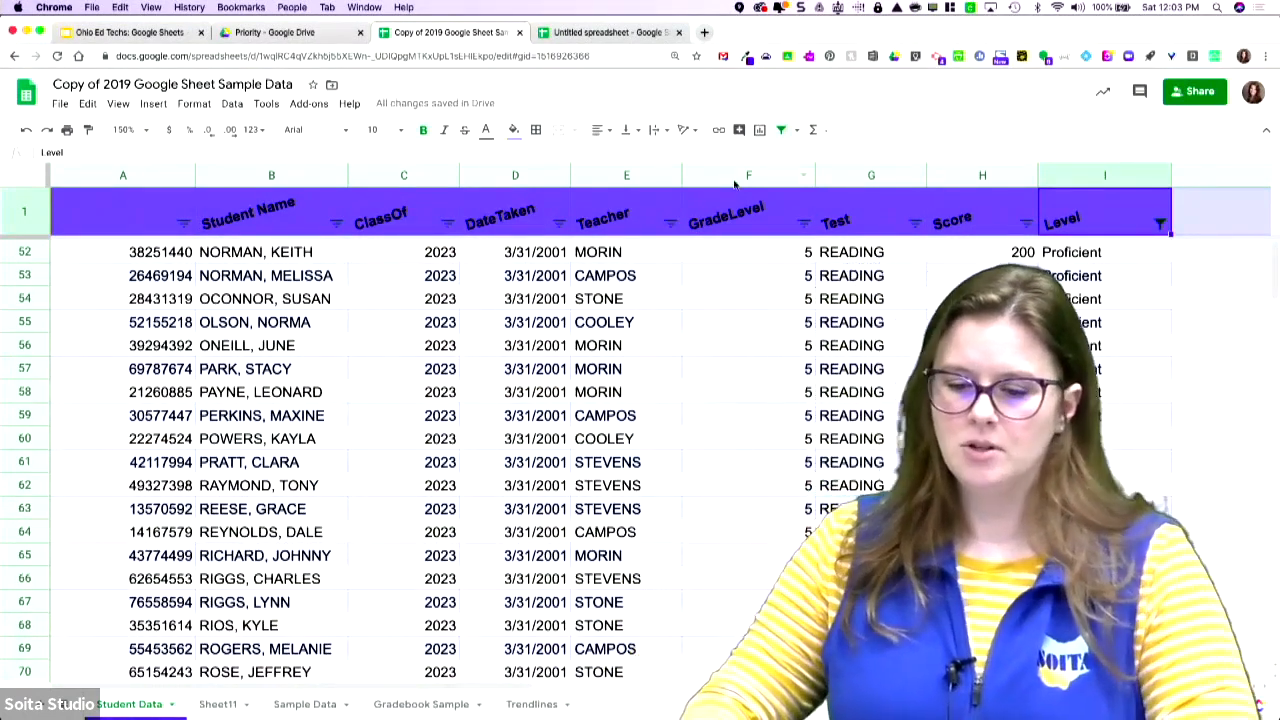
- Filter the Teacher column to show only the first teacher in the value list
{"action": "left_click", "coordinate": [670, 224]}
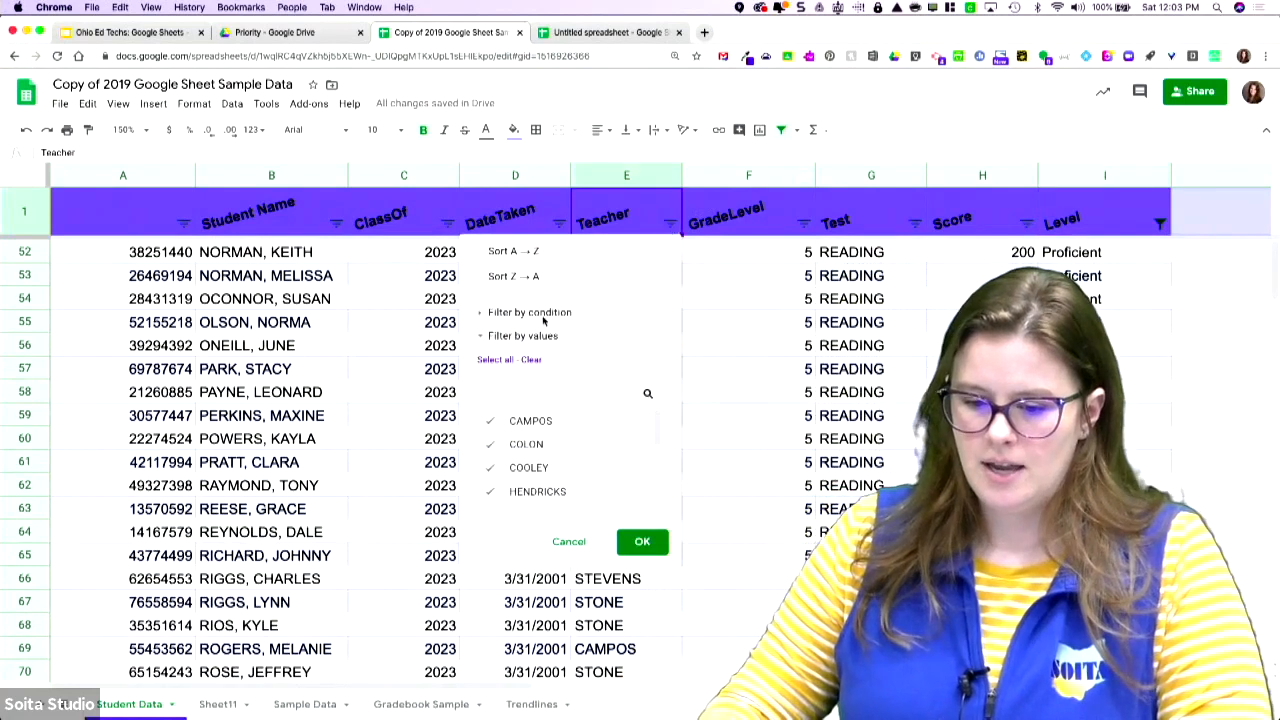
{"action": "left_click", "coordinate": [510, 420]}
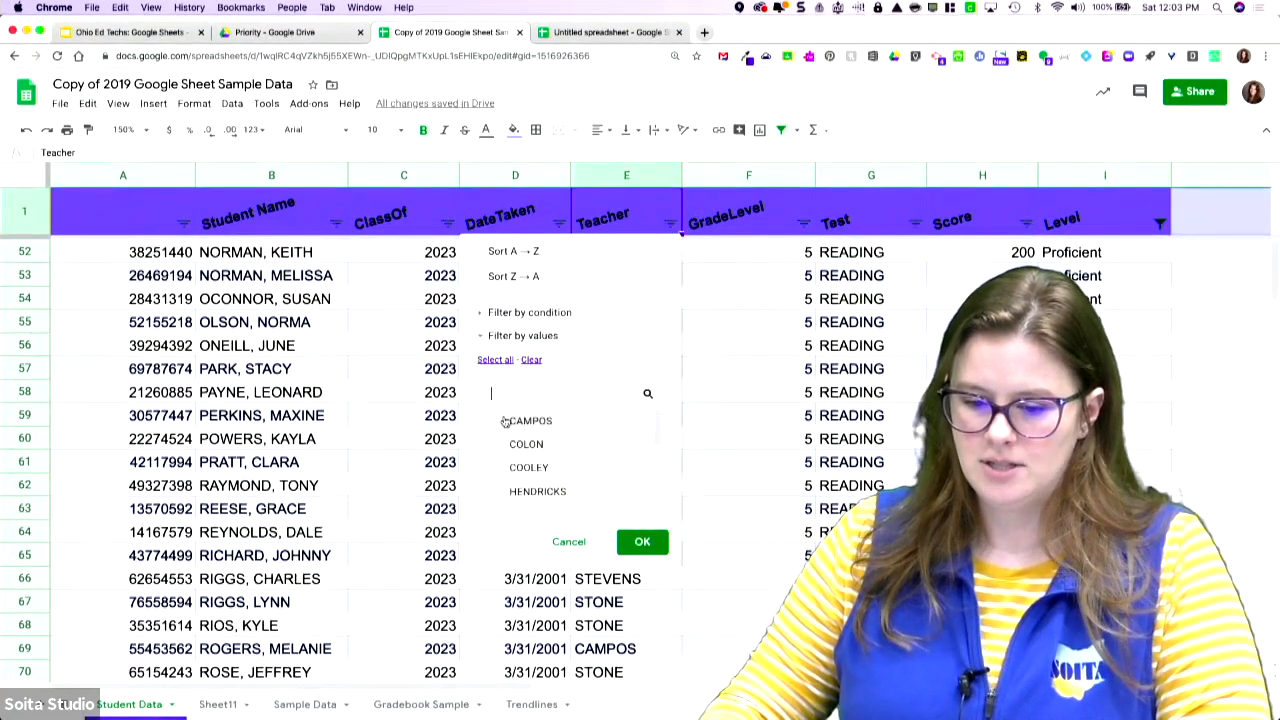
{"action": "left_click", "coordinate": [657, 549]}
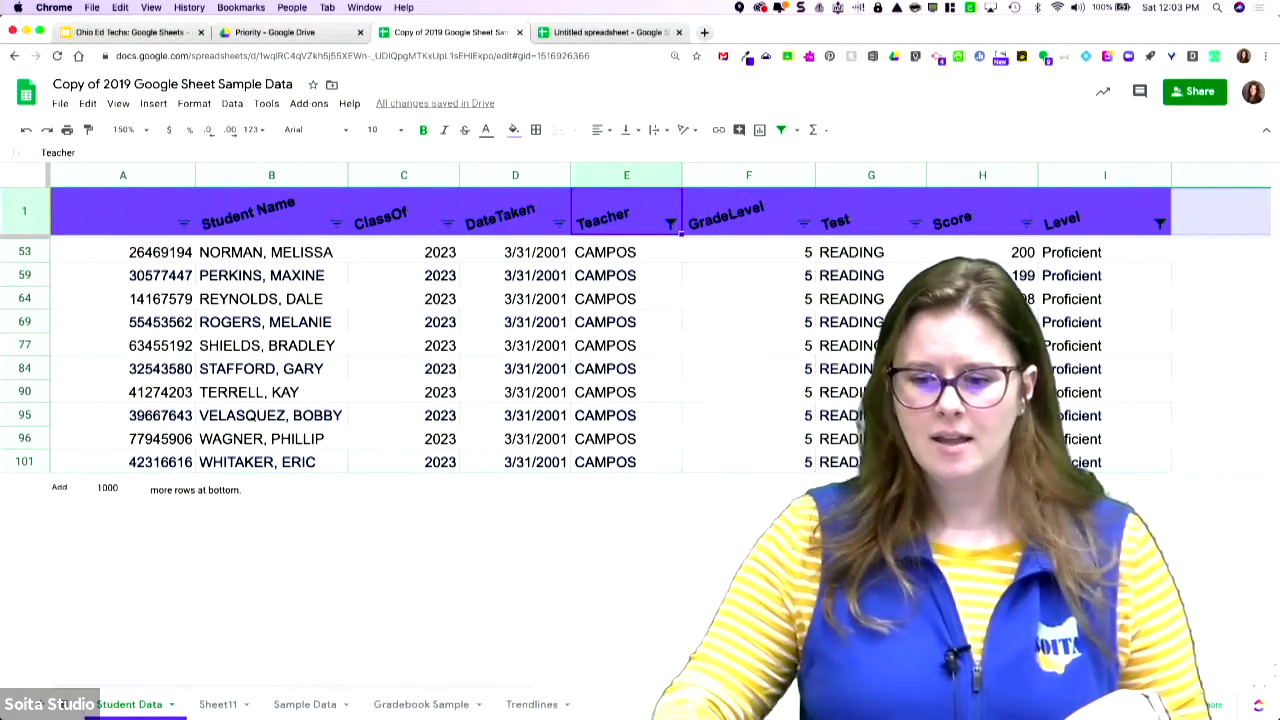
- Save the current filter as a filter view named with the teacher's surname followed by "- Proficient", and close the view
{"action": "left_click", "coordinate": [798, 131]}
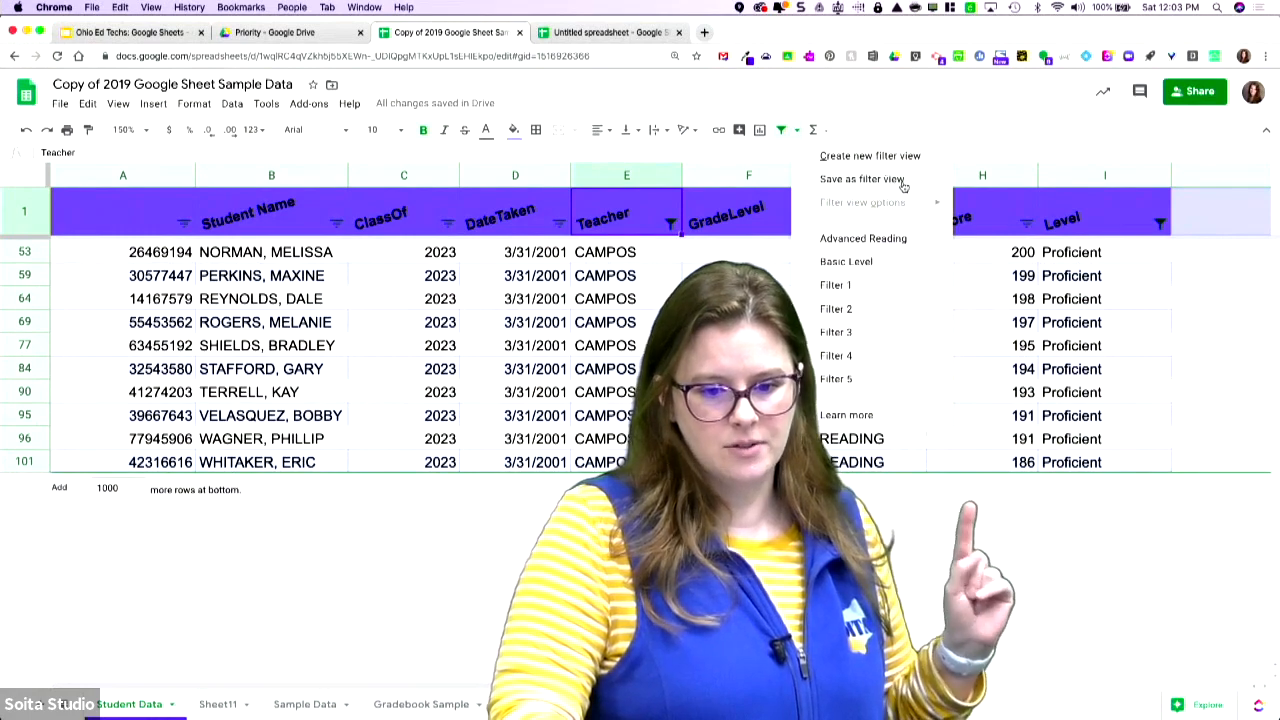
{"action": "left_click", "coordinate": [862, 179]}
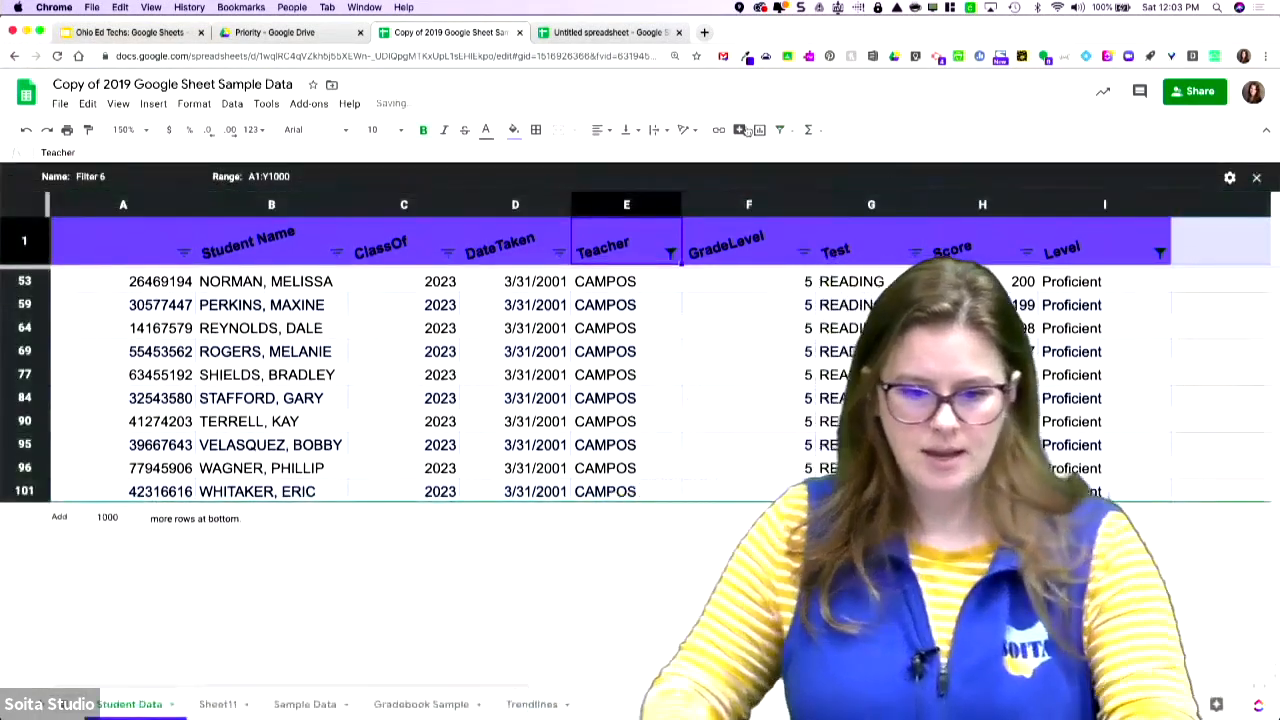
{"action": "left_click", "coordinate": [110, 178]}
{"action": "key", "text": "ctrl+a"}
{"action": "type", "text": "C"}
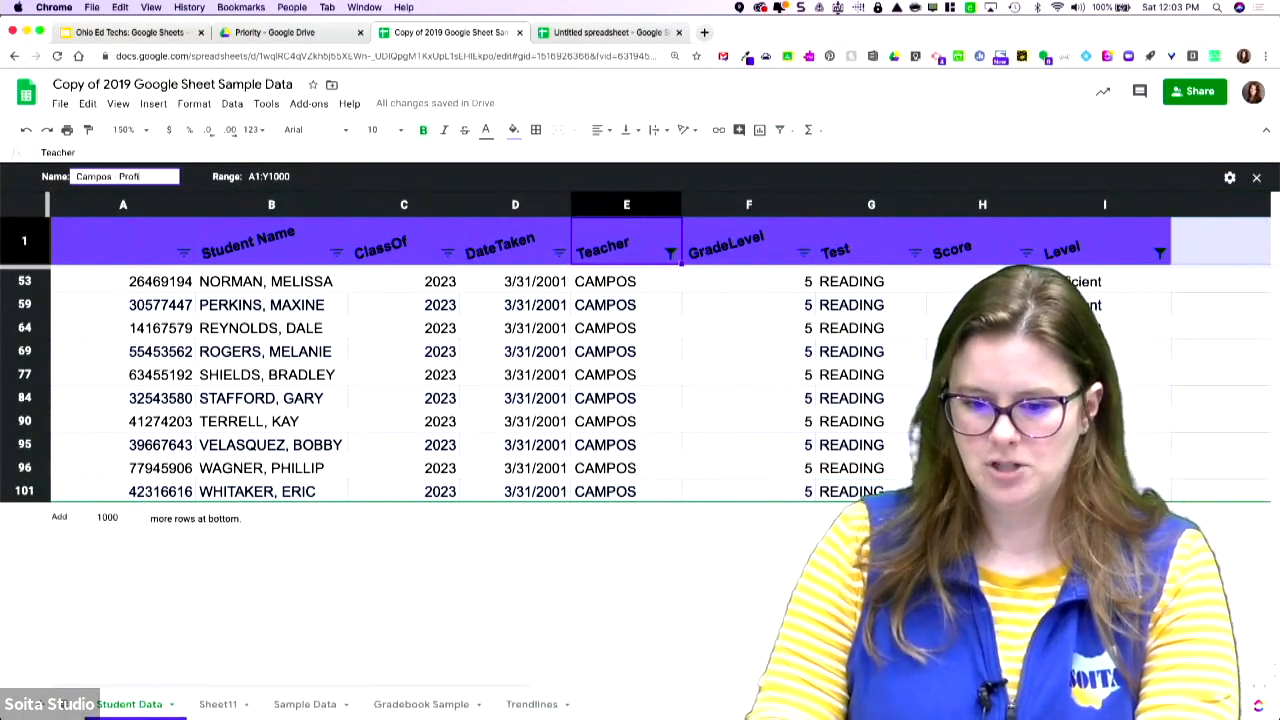
{"action": "type", "text": "ampos - Proficient"}
{"action": "key", "text": "Return"}
{"action": "left_click", "coordinate": [1257, 178]}
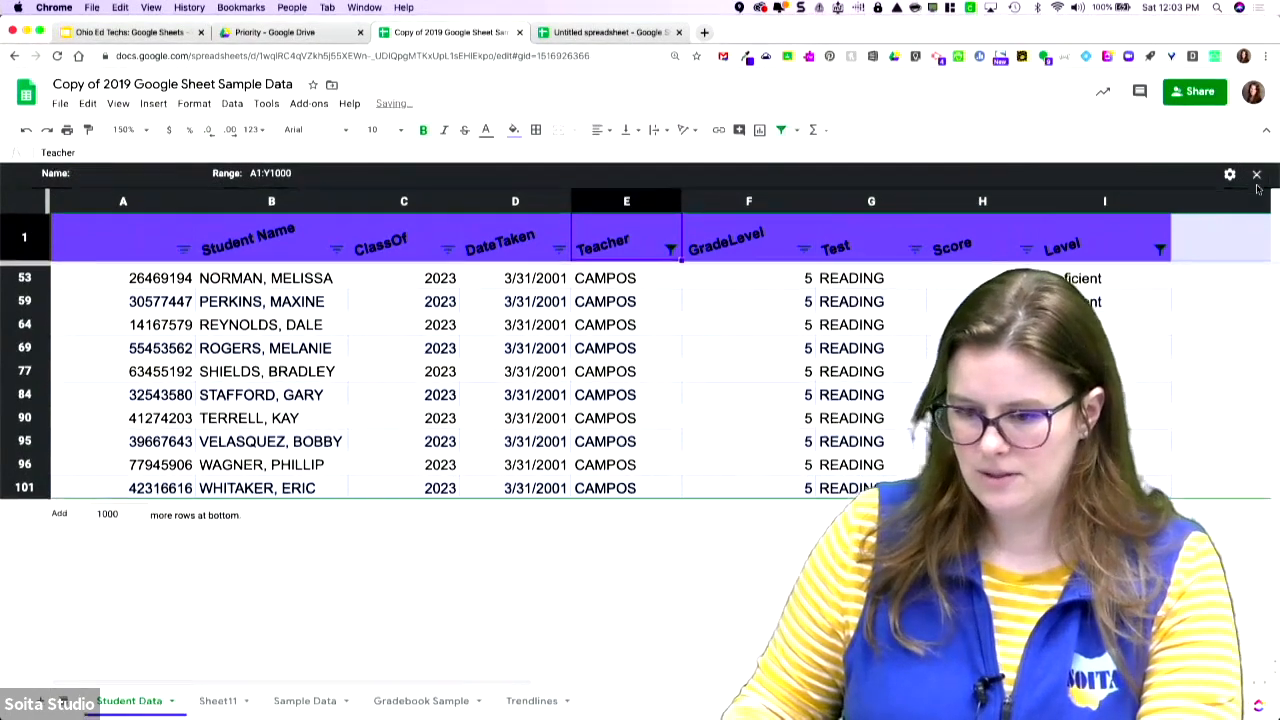
- Turn off the sheet's filter, display the saved teacher and Proficient filter view, and close it again
{"action": "left_click", "coordinate": [783, 131]}
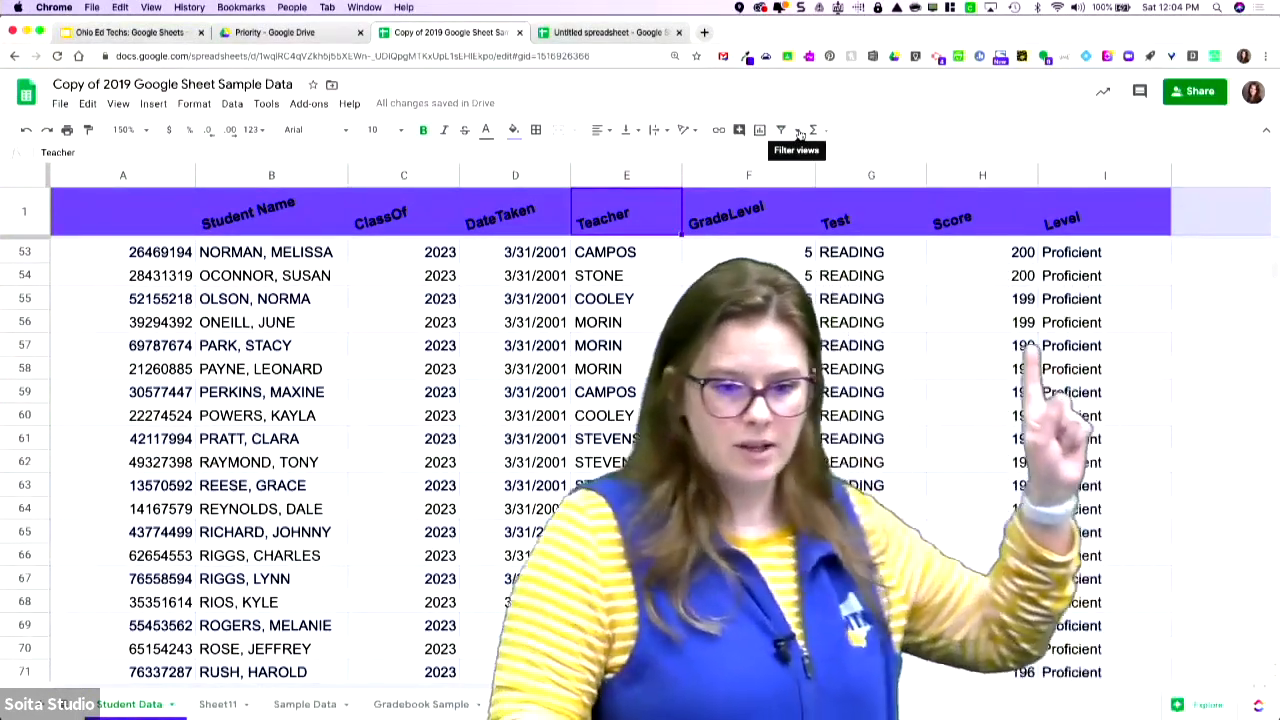
{"action": "left_click", "coordinate": [800, 133]}
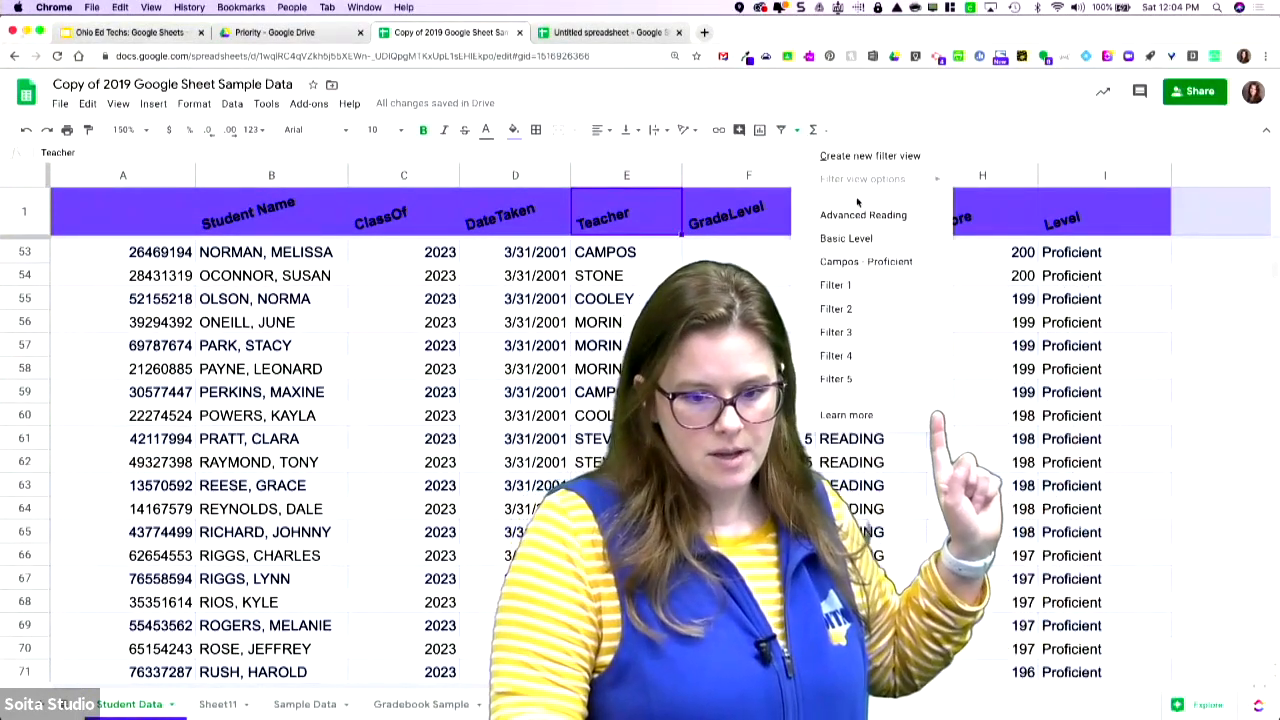
{"action": "left_click", "coordinate": [876, 263]}
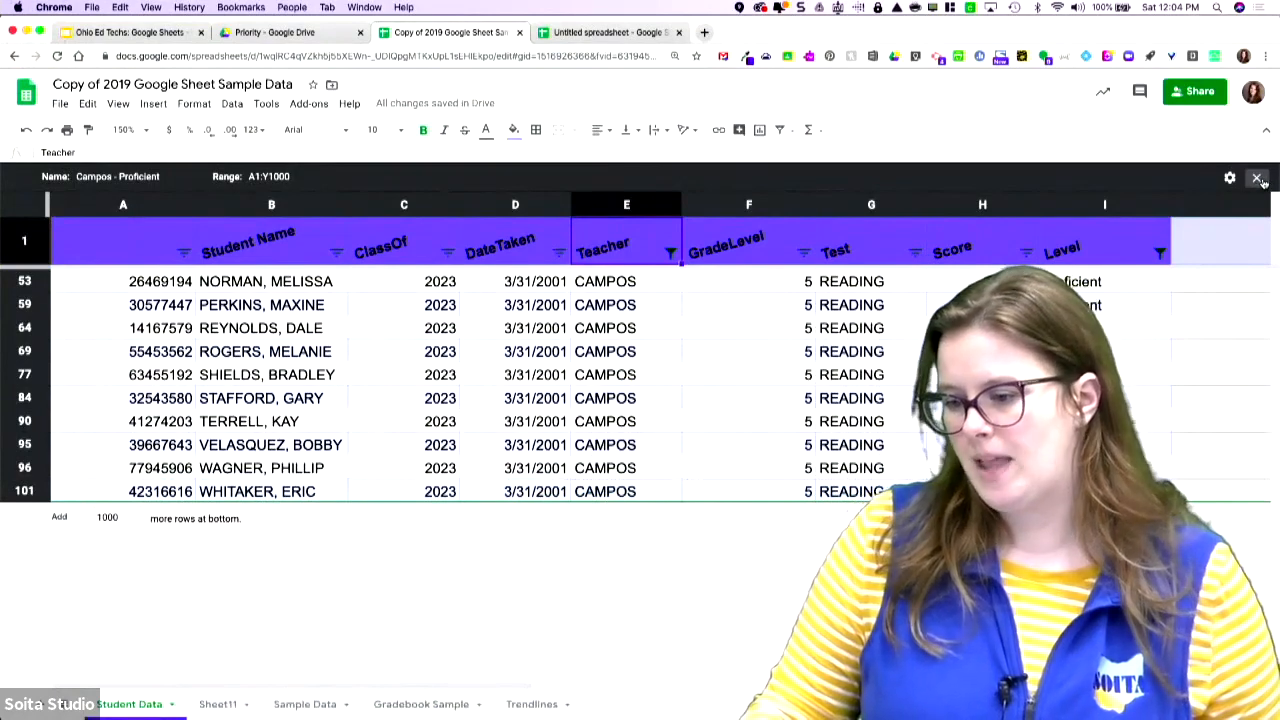
{"action": "left_click", "coordinate": [1258, 178]}
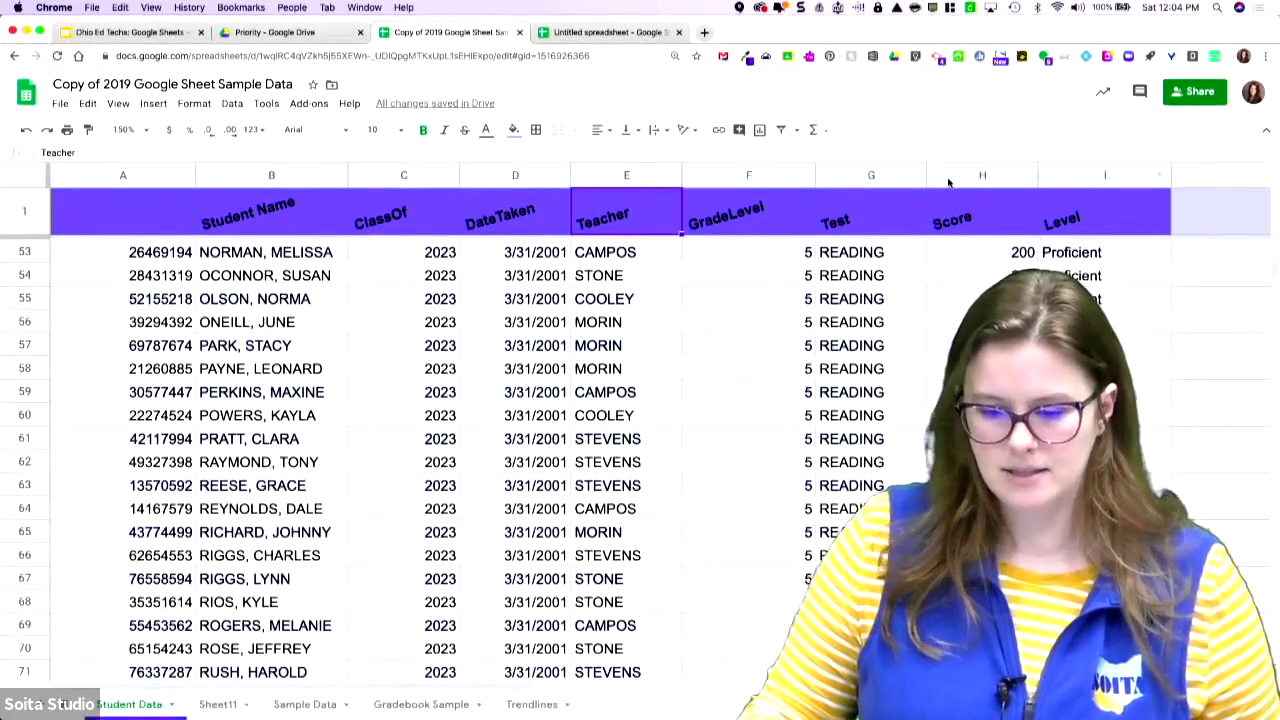
- On the Gradebook Sample sheet, remove the data validation from the Retake? cells G2:G18
{"action": "left_click", "coordinate": [352, 705]}
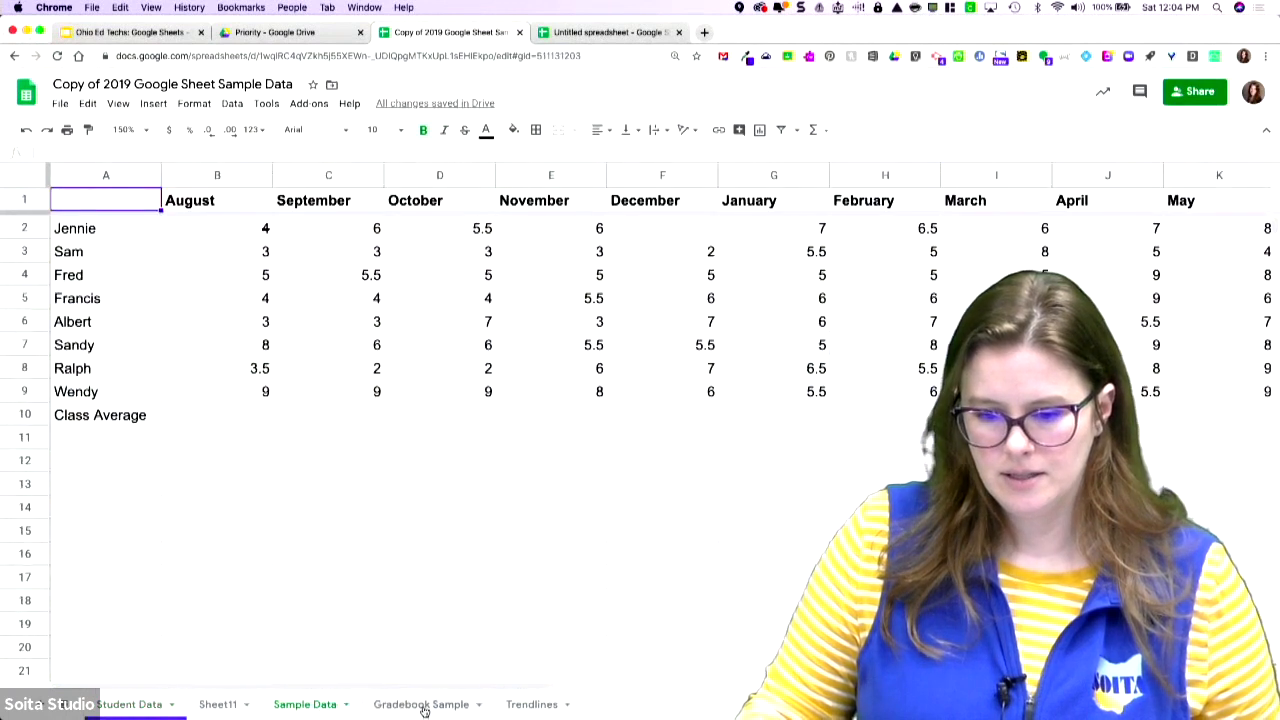
{"action": "left_click", "coordinate": [424, 705]}
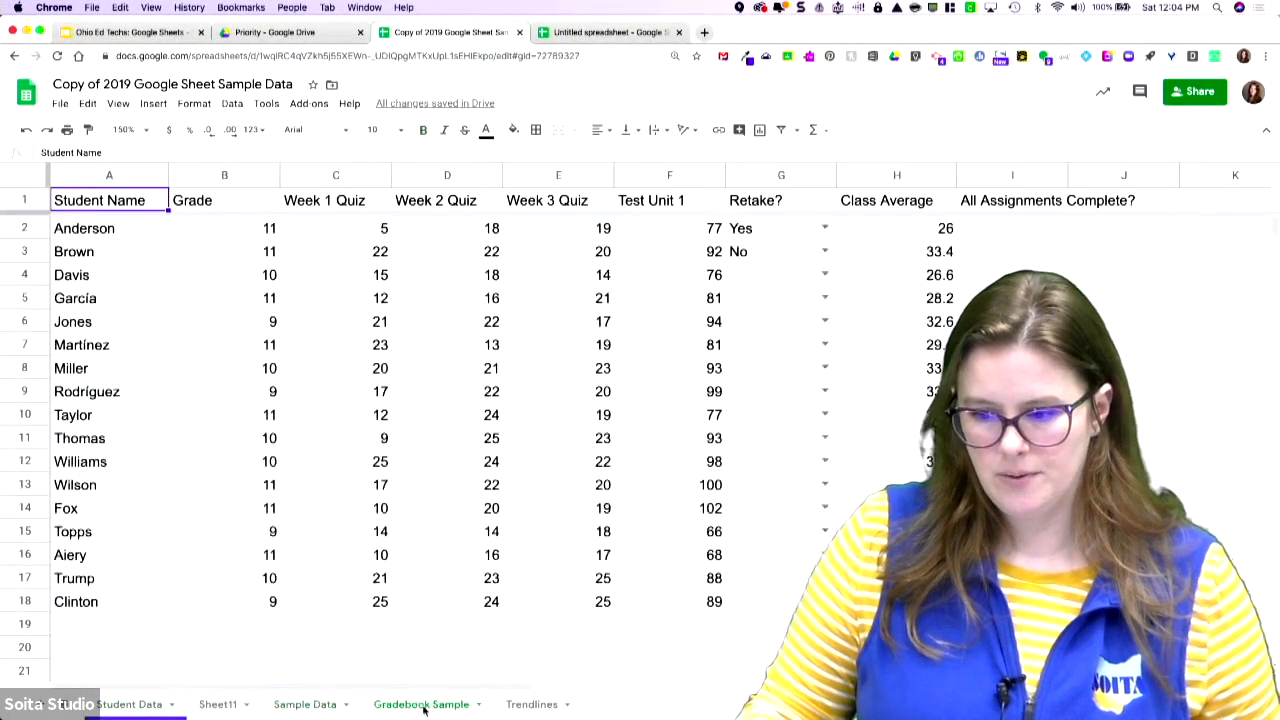
{"action": "left_click", "coordinate": [769, 222]}
{"action": "left_click", "coordinate": [790, 601], "text": "shift"}
{"action": "right_click", "coordinate": [801, 512]}
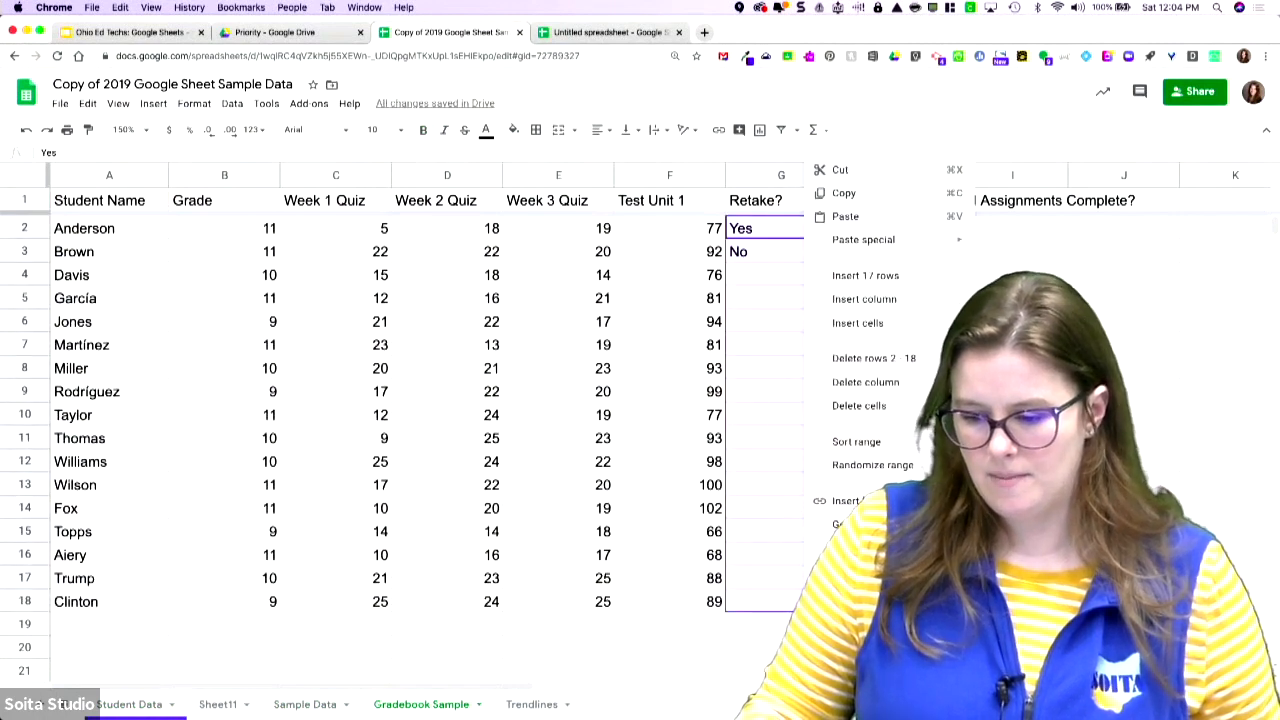
{"action": "left_click", "coordinate": [864, 690]}
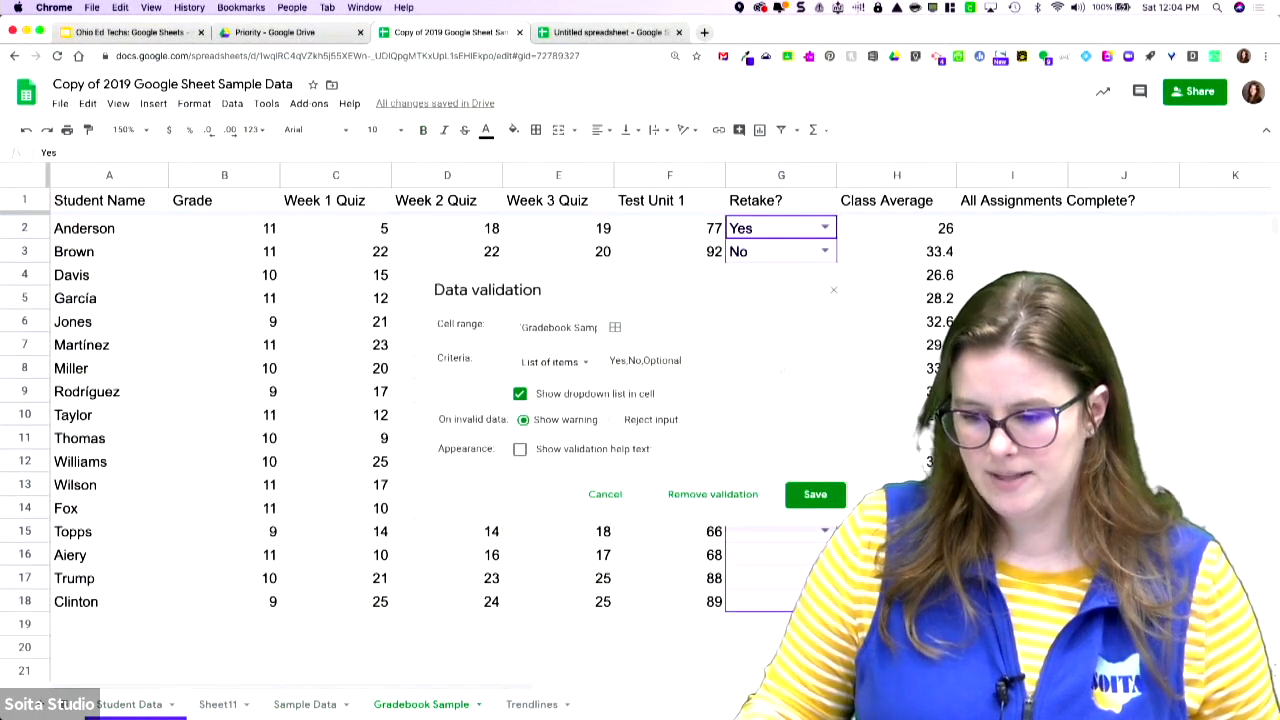
{"action": "left_click", "coordinate": [680, 496]}
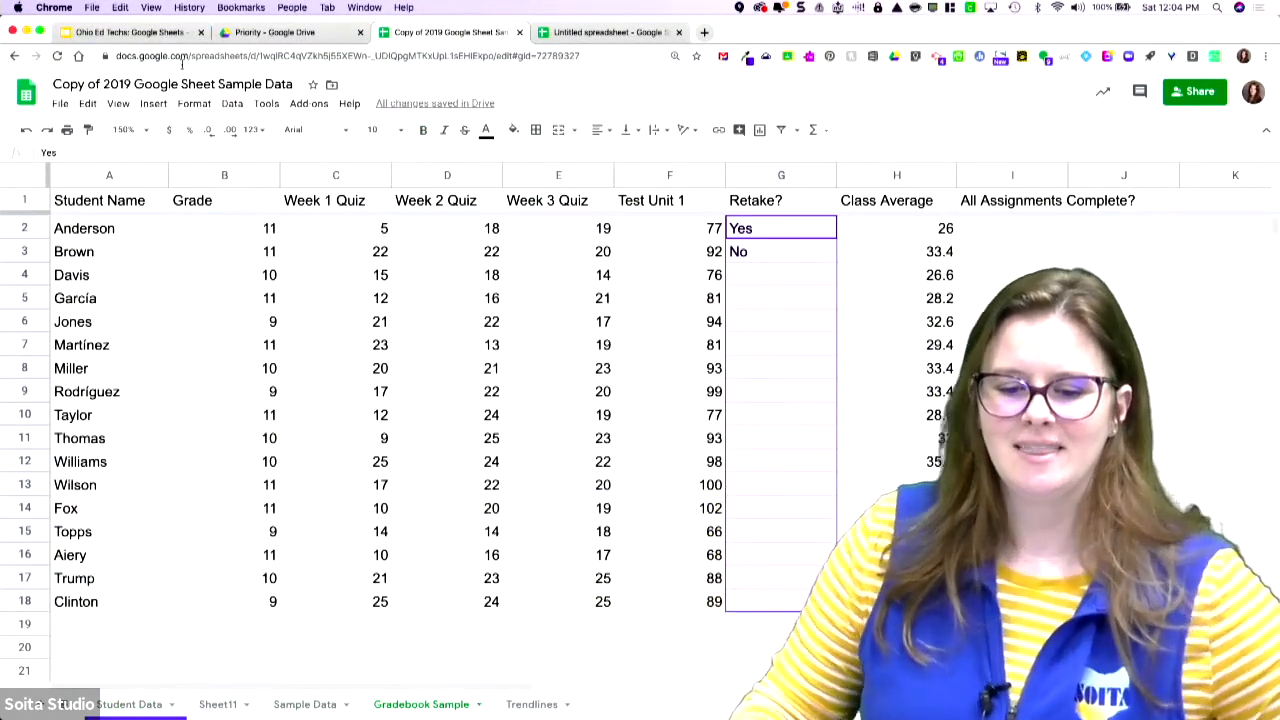
- Freeze the first column of the Gradebook Sample sheet so Student Name stays in view
{"action": "left_click", "coordinate": [124, 104]}
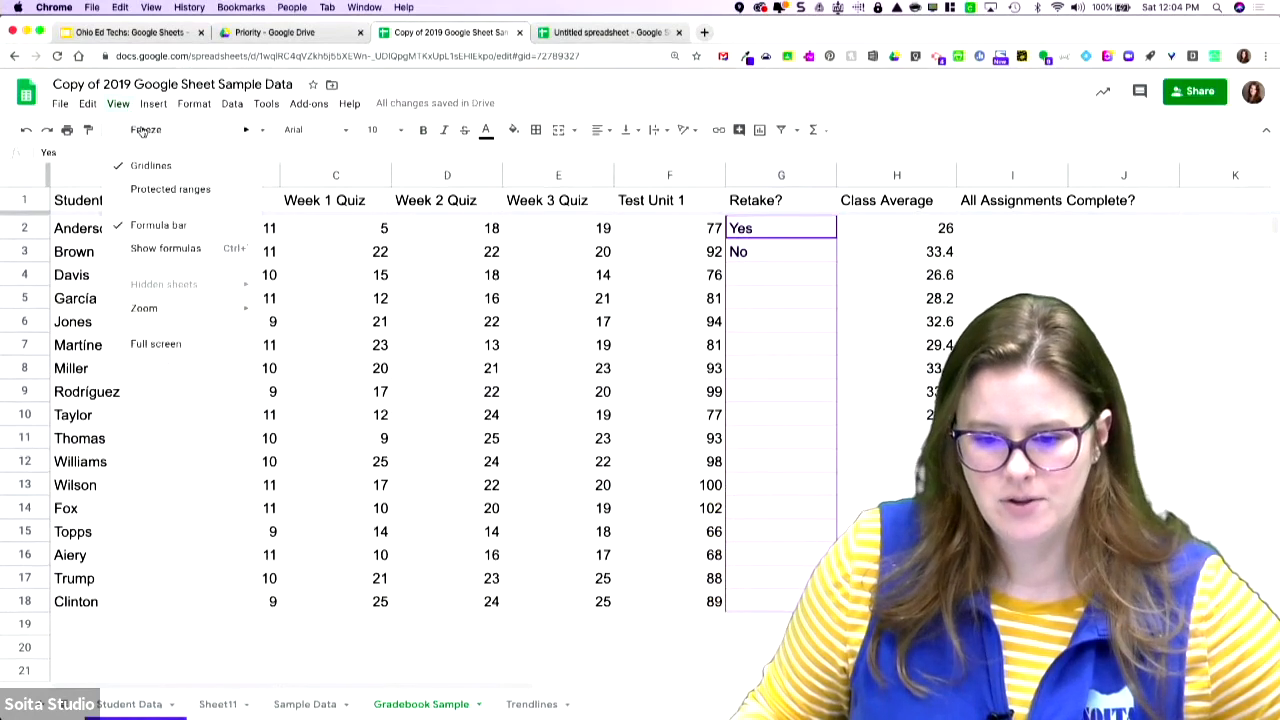
{"action": "mouse_move", "coordinate": [256, 135]}
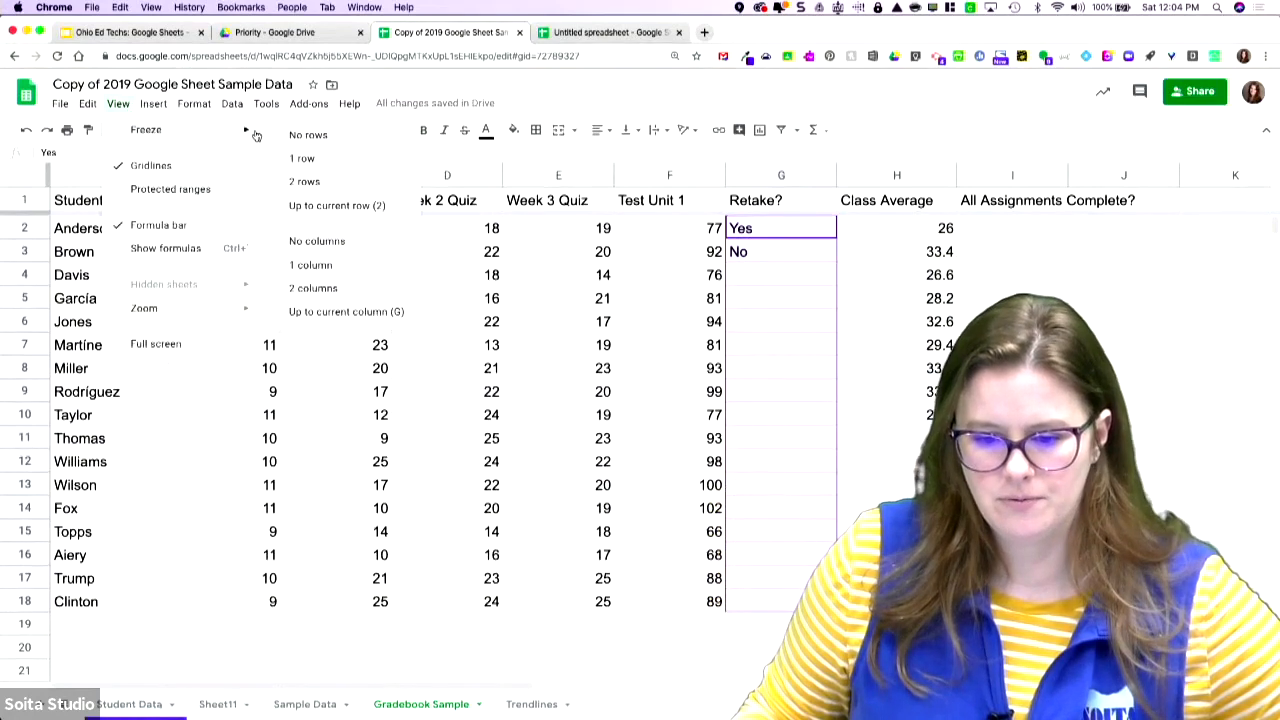
{"action": "left_click", "coordinate": [316, 264]}
{"action": "scroll", "coordinate": [276, 325], "scroll_direction": "right", "scroll_amount": 5}
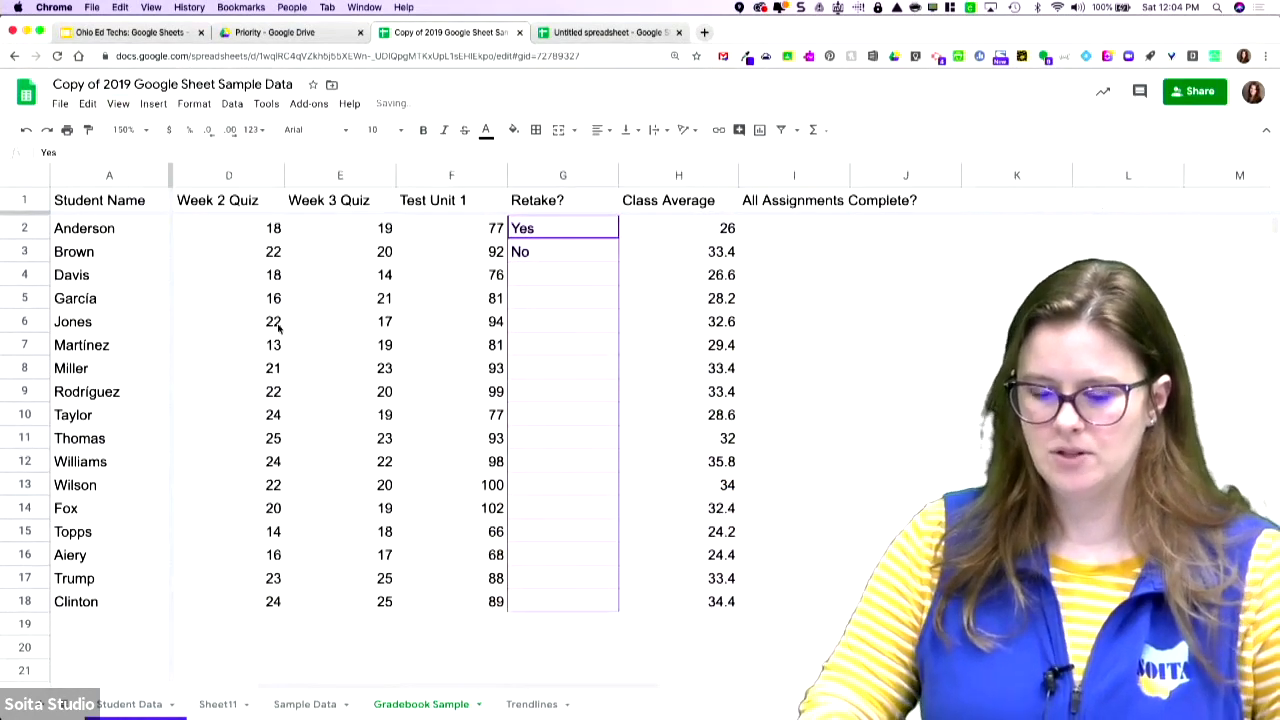
- Clear the Yes and No entries from the Retake? cells G2:G18 and select G2
{"action": "key", "text": "Delete"}
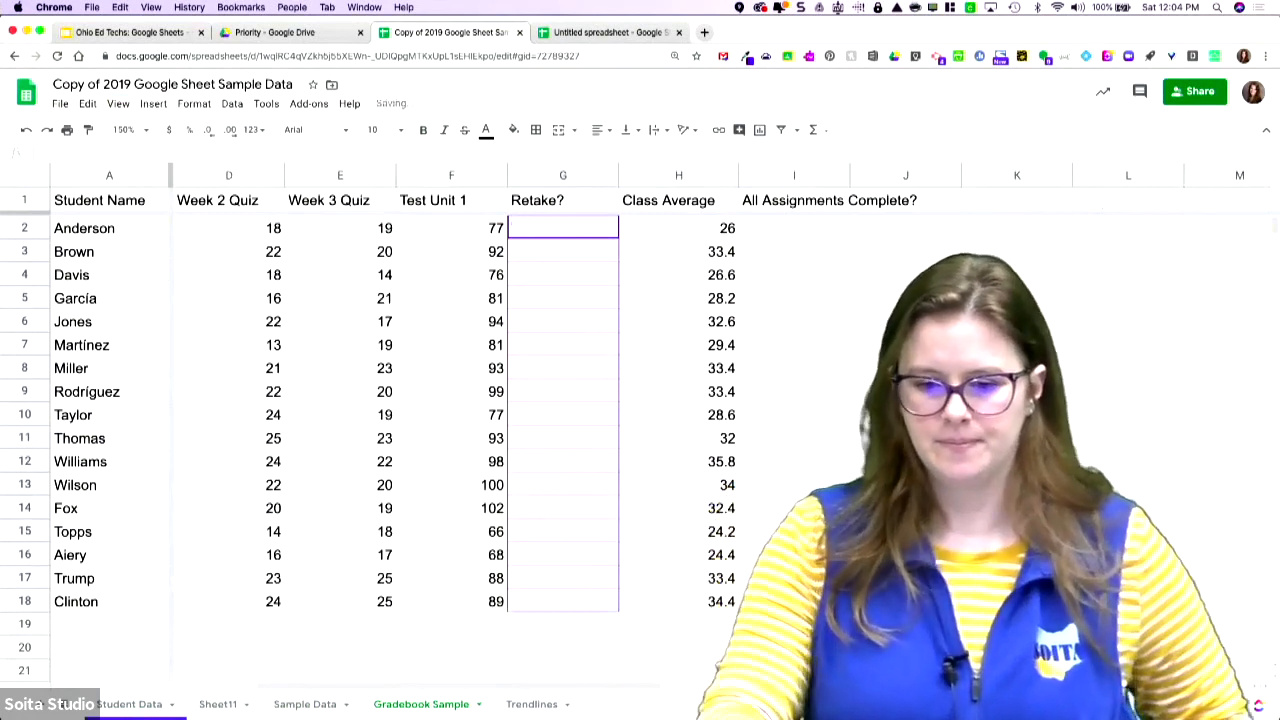
{"action": "left_click", "coordinate": [915, 396]}
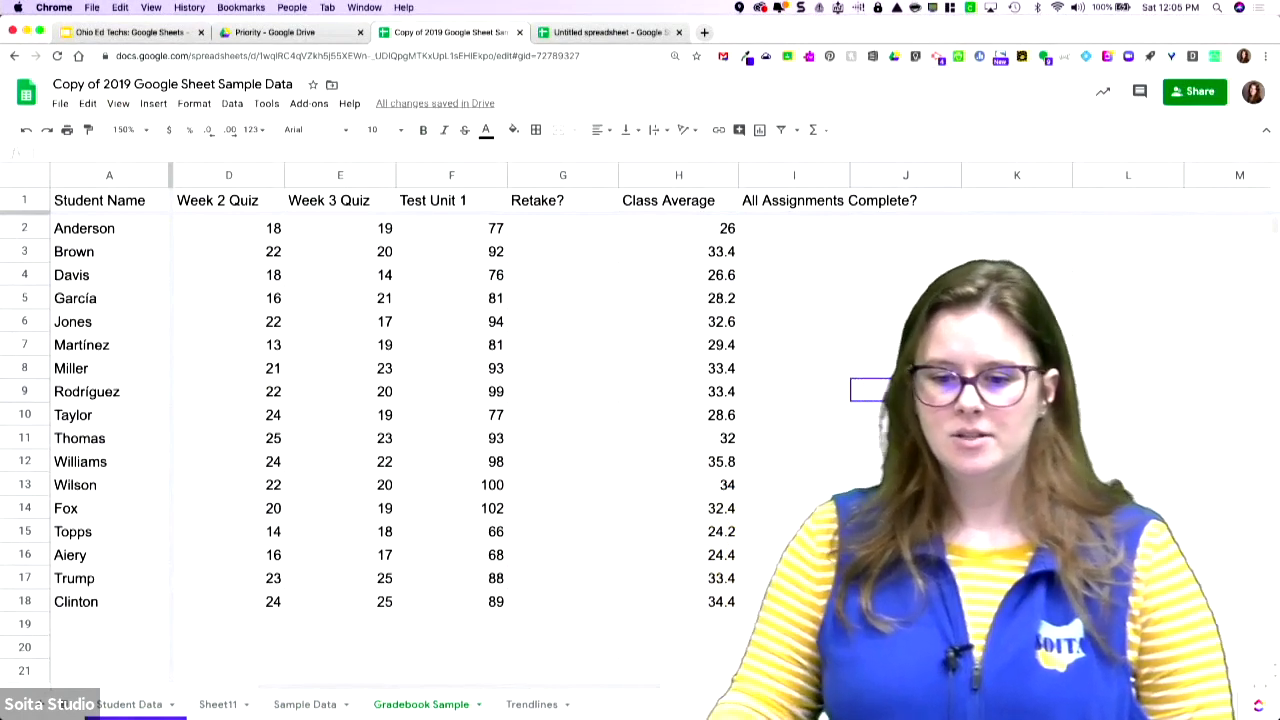
{"action": "left_click", "coordinate": [556, 232]}
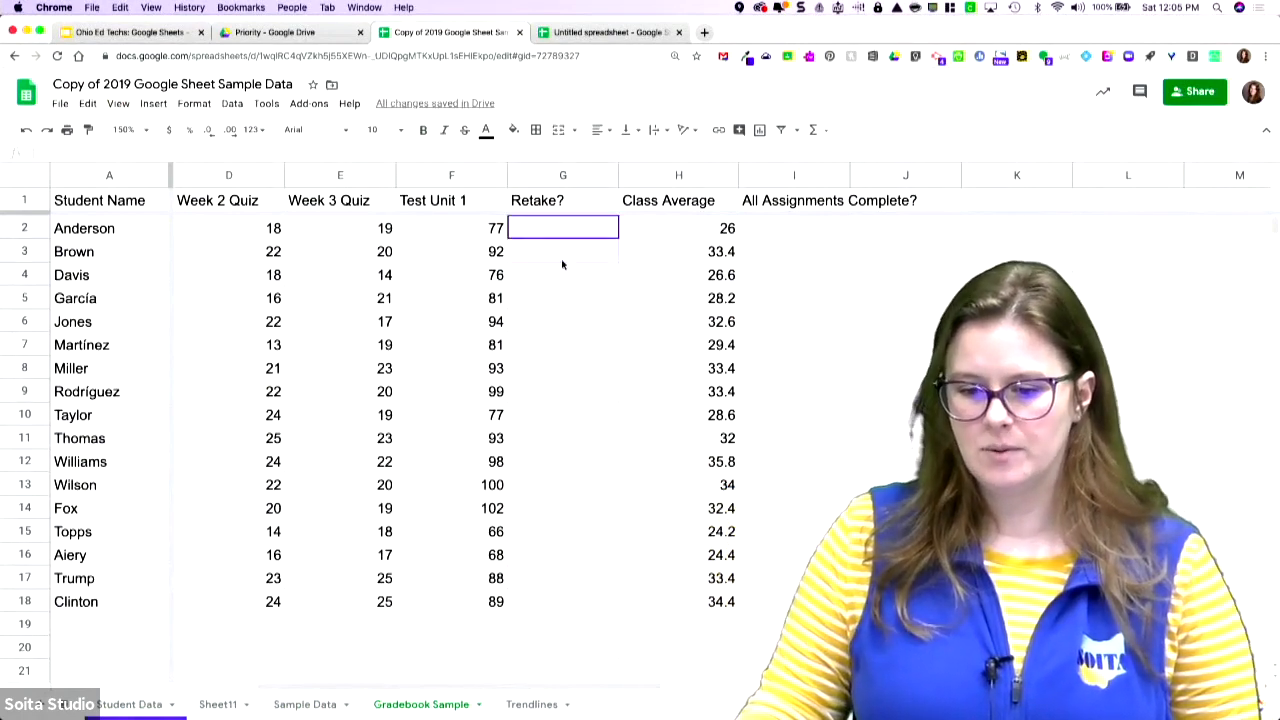
- Add data validation to the Retake? cells G2:G18 with a list of items: Yes, No, Optional
{"action": "left_click", "coordinate": [587, 603], "text": "shift"}
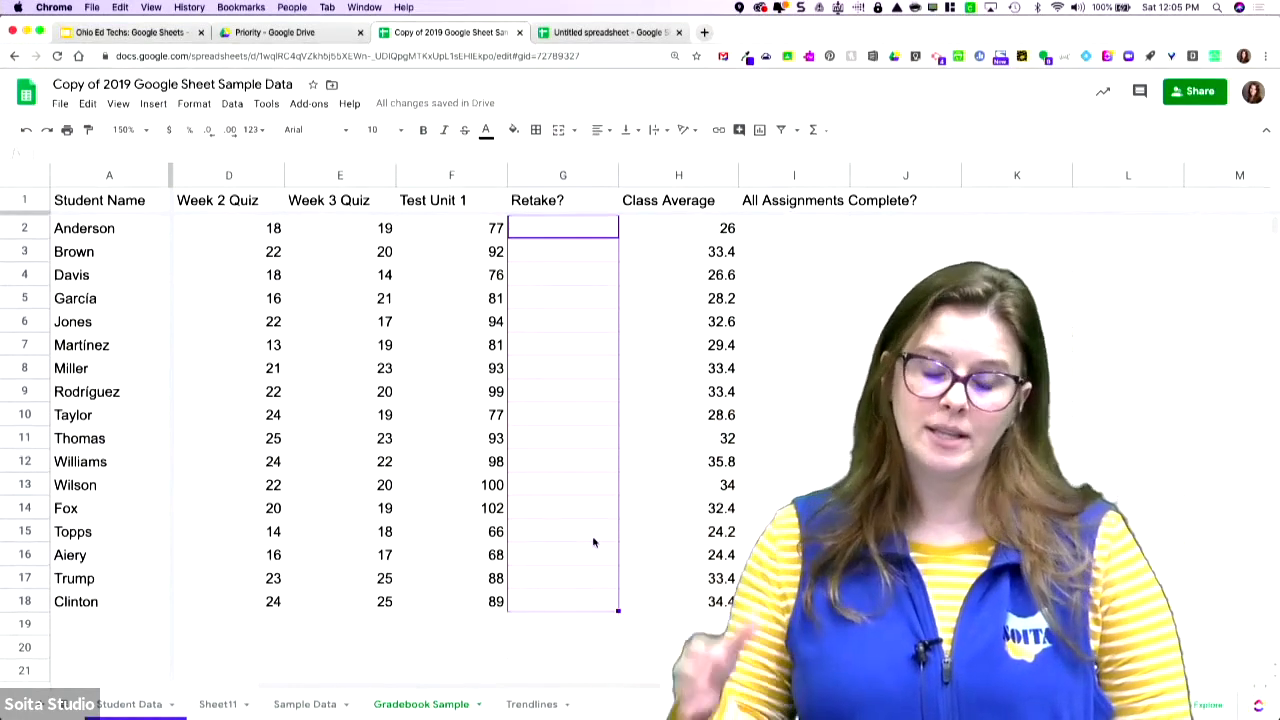
{"action": "left_click", "coordinate": [232, 104]}
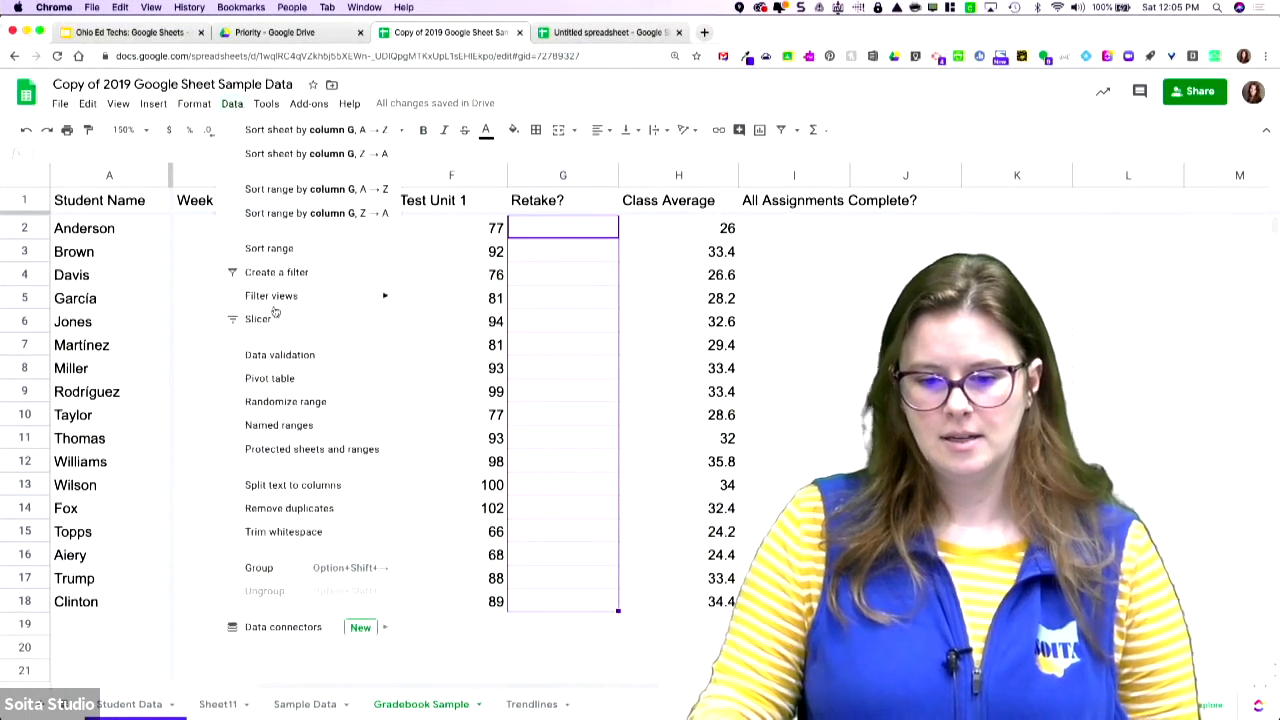
{"action": "left_click", "coordinate": [286, 358]}
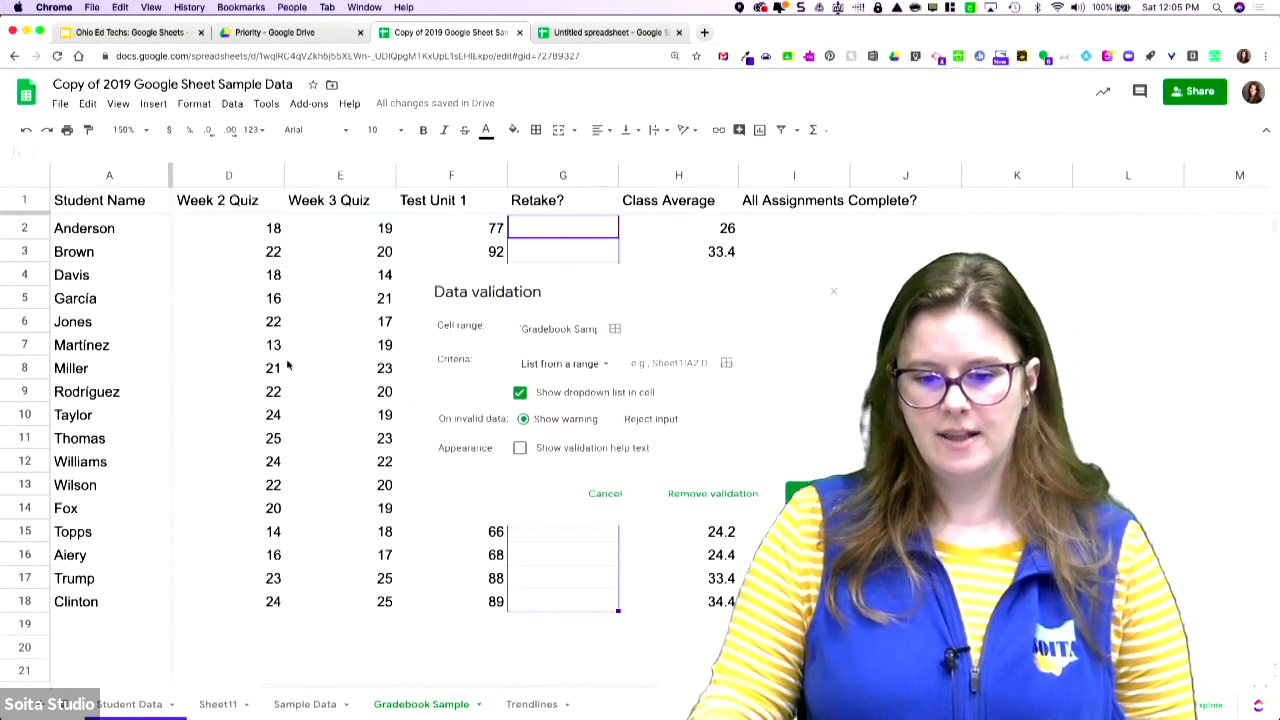
{"action": "left_click", "coordinate": [596, 368]}
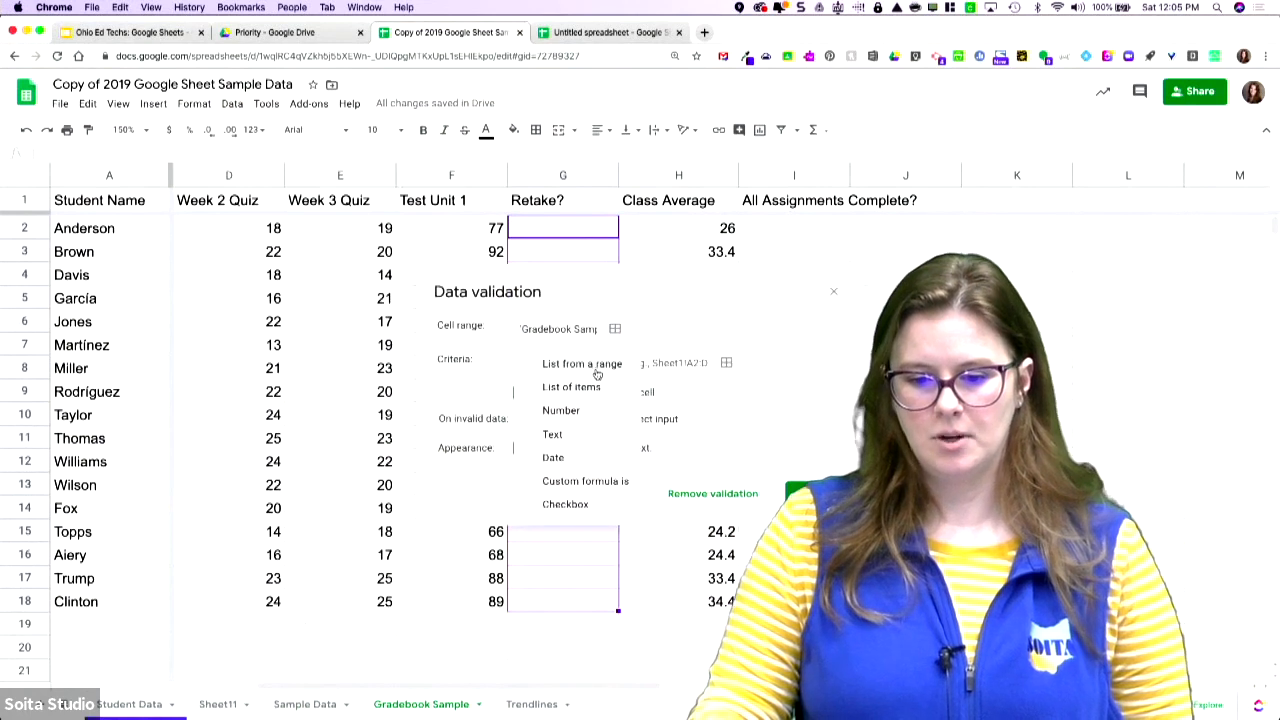
{"action": "left_click", "coordinate": [571, 387]}
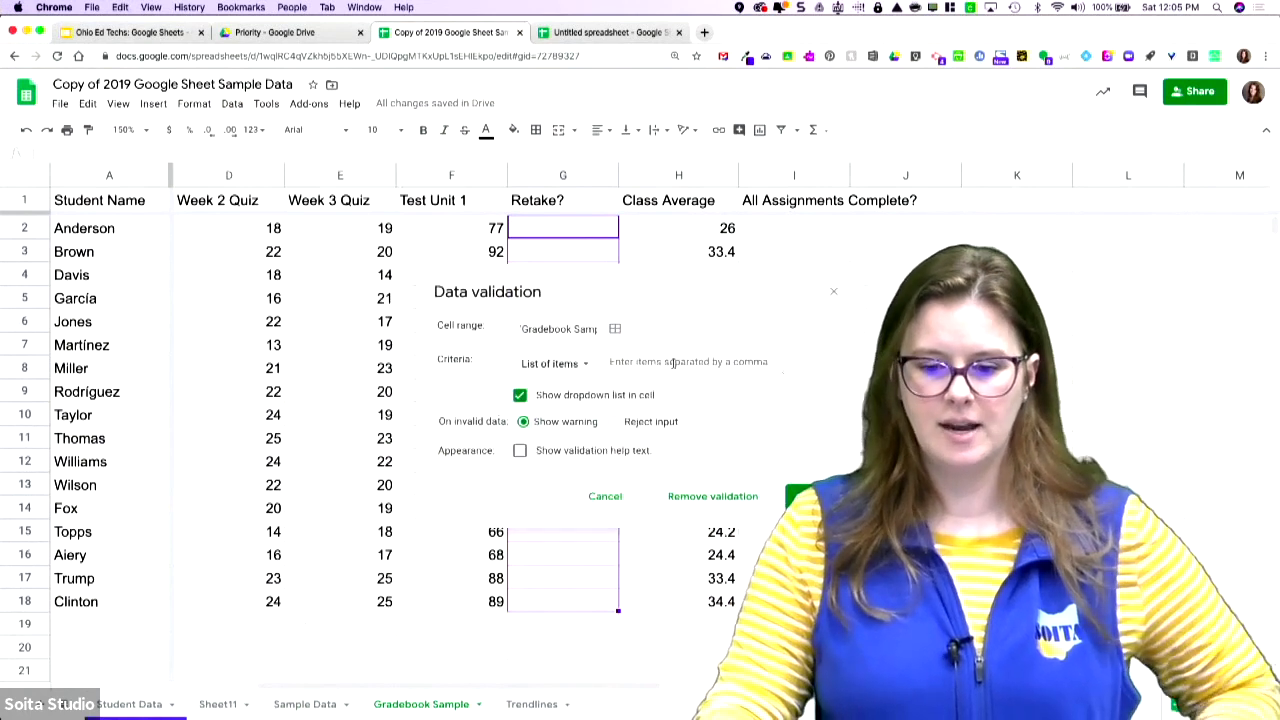
{"action": "left_click", "coordinate": [672, 362]}
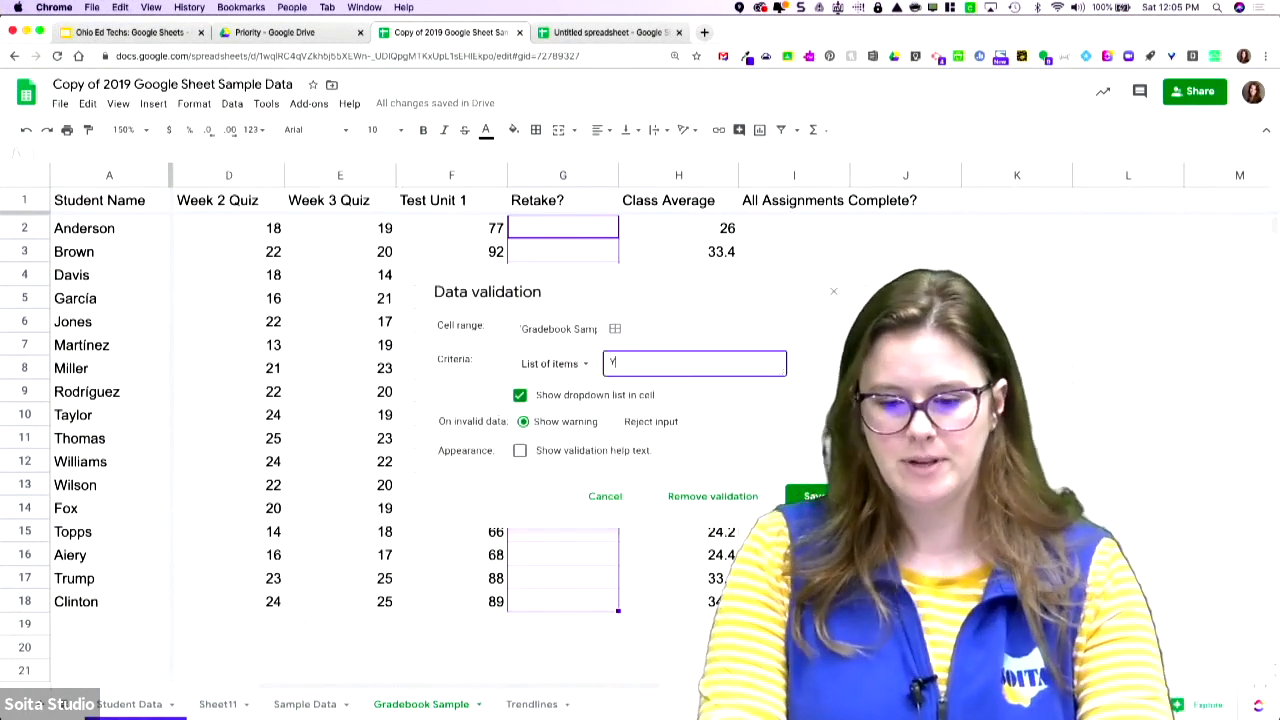
{"action": "type", "text": "Yes, No, Optional"}
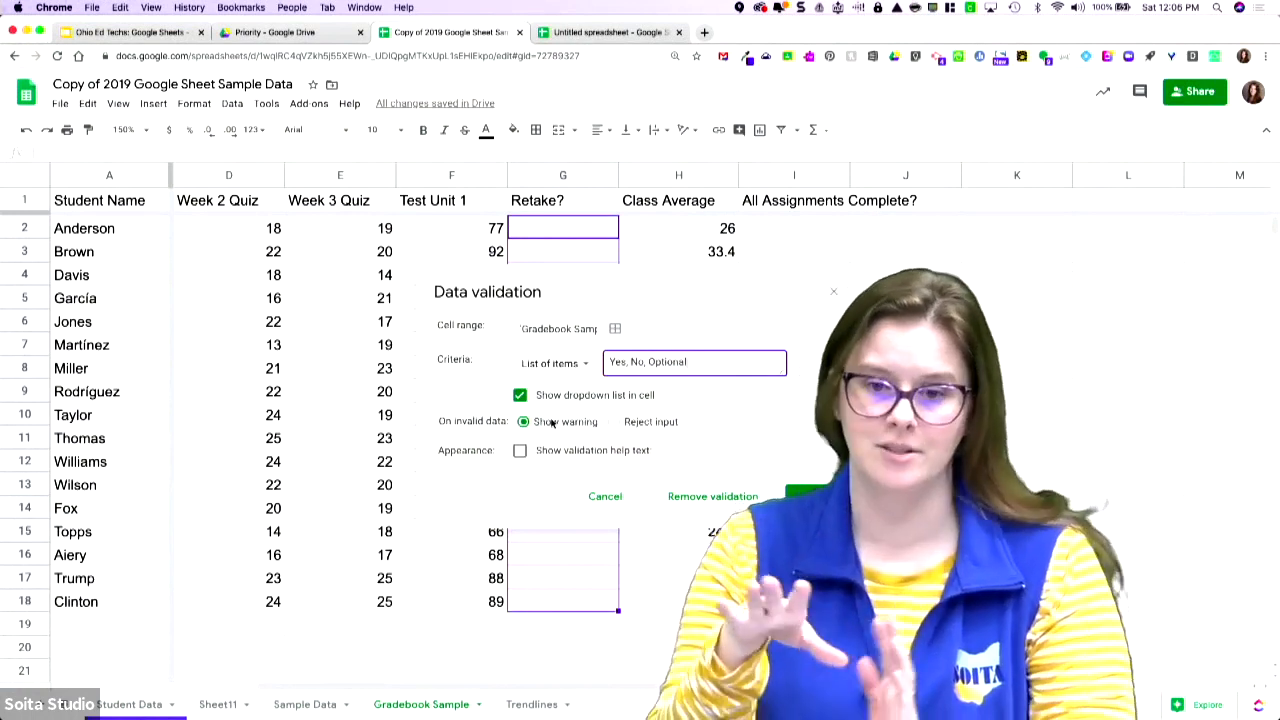
{"action": "left_click", "coordinate": [815, 500]}
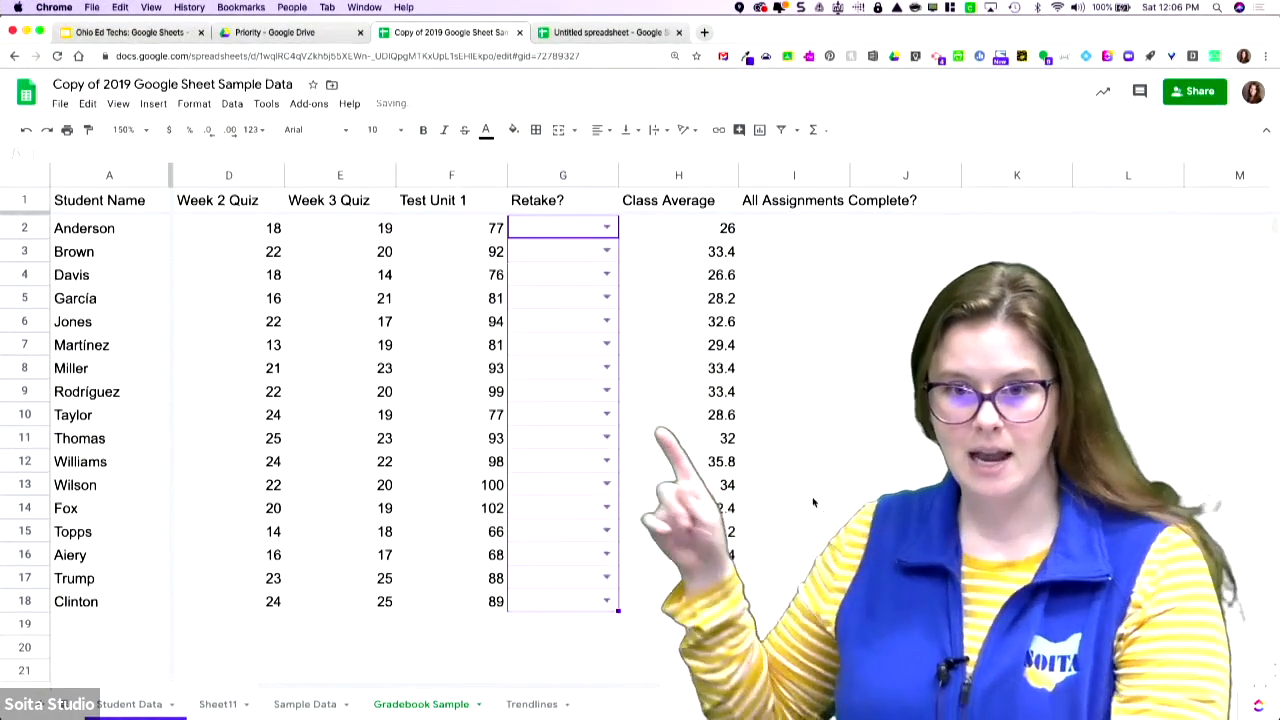
- Choose Optional in G2 and No in G3 from the Retake? dropdown lists
{"action": "left_click", "coordinate": [606, 227]}
{"action": "left_click", "coordinate": [586, 291]}
{"action": "left_click", "coordinate": [606, 251]}
{"action": "left_click", "coordinate": [595, 291]}
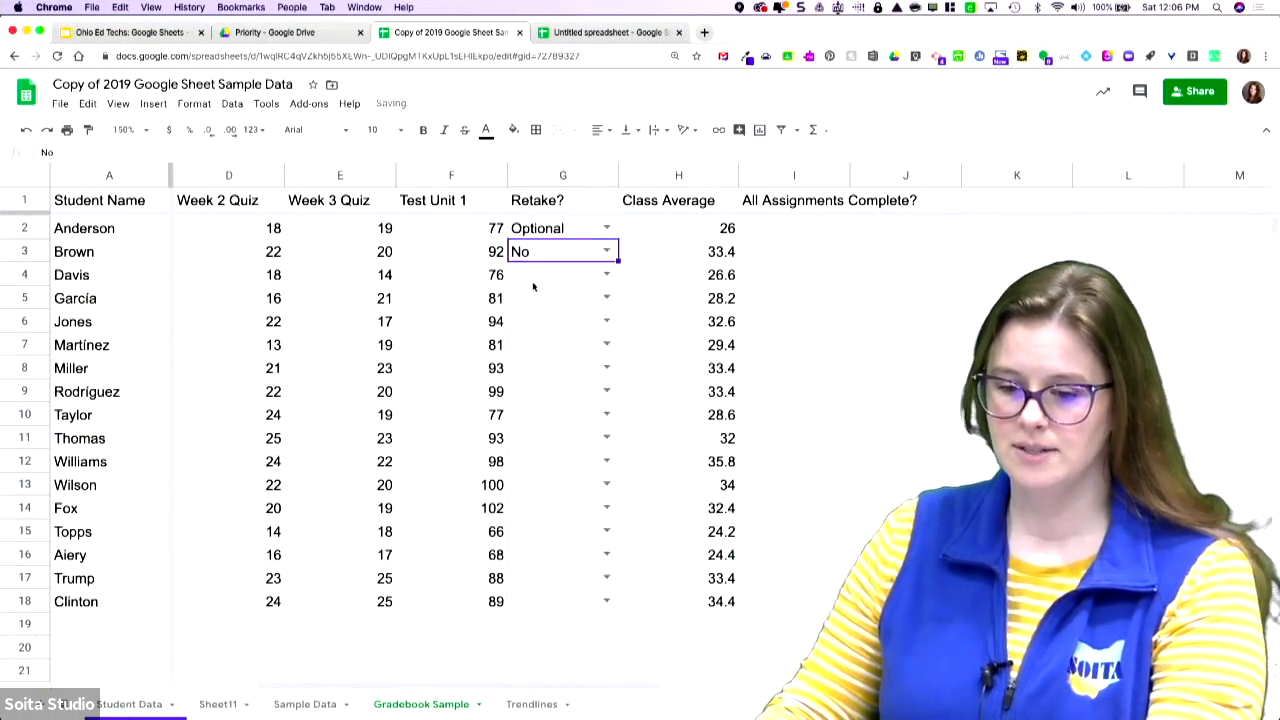
- Enter Optional in G4 and No in each of G5, G6 and G7 of the Retake? column
{"action": "left_click", "coordinate": [590, 274]}
{"action": "type", "text": "O"}
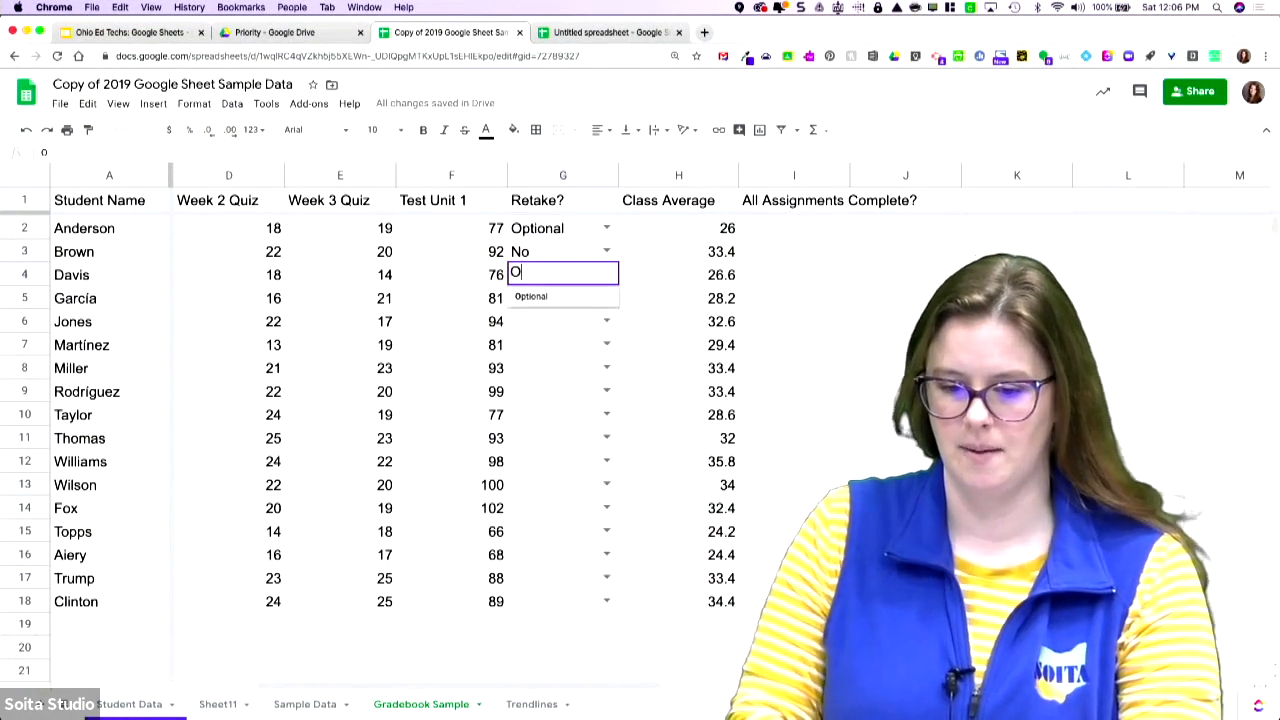
{"action": "key", "text": "Return"}
{"action": "type", "text": "N"}
{"action": "key", "text": "Return"}
{"action": "type", "text": "N"}
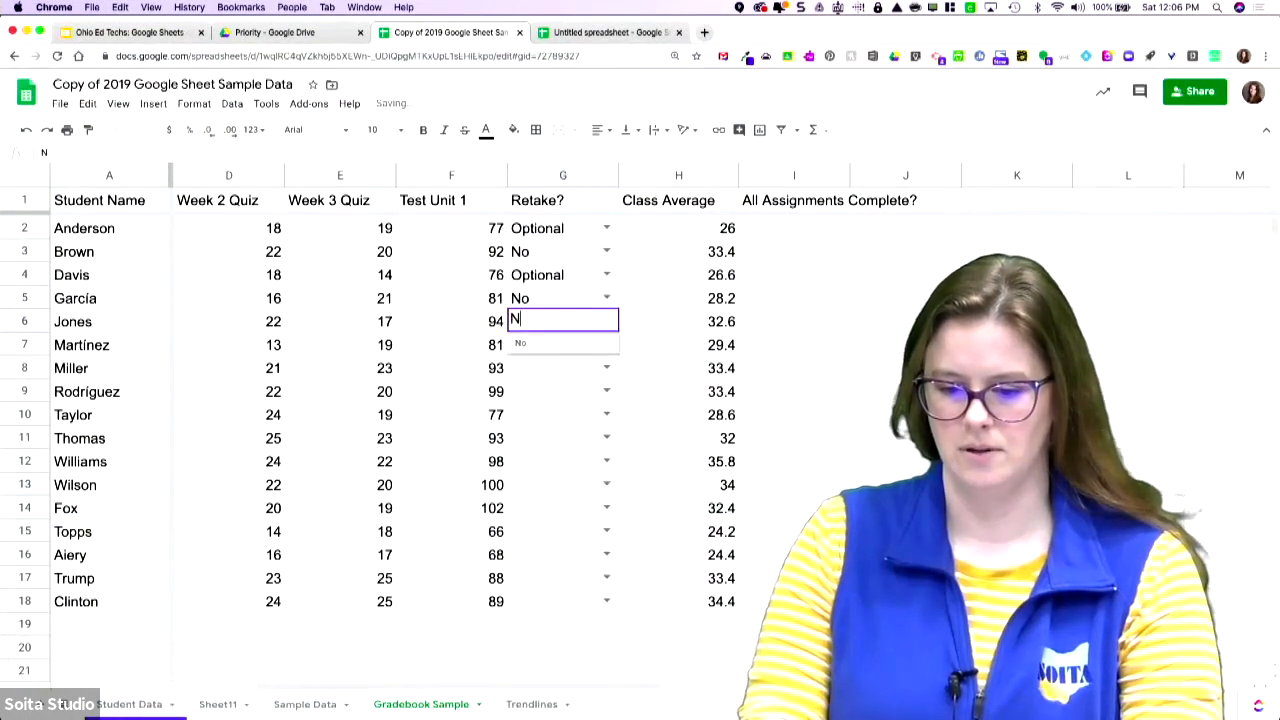
{"action": "type", "text": "o"}
{"action": "key", "text": "Return"}
{"action": "type", "text": "No"}
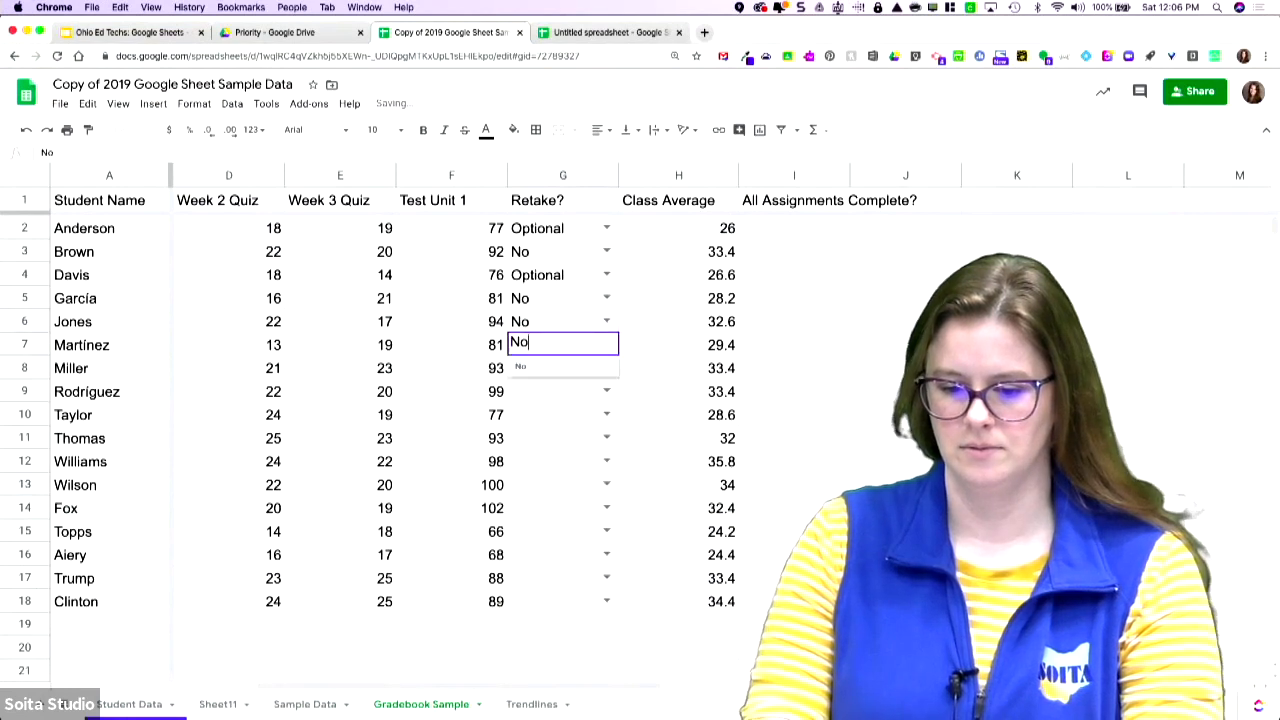
{"action": "key", "text": "Return"}
- Enter Yes in Retake? cell G15 and fill it down to G16
{"action": "left_click", "coordinate": [555, 531]}
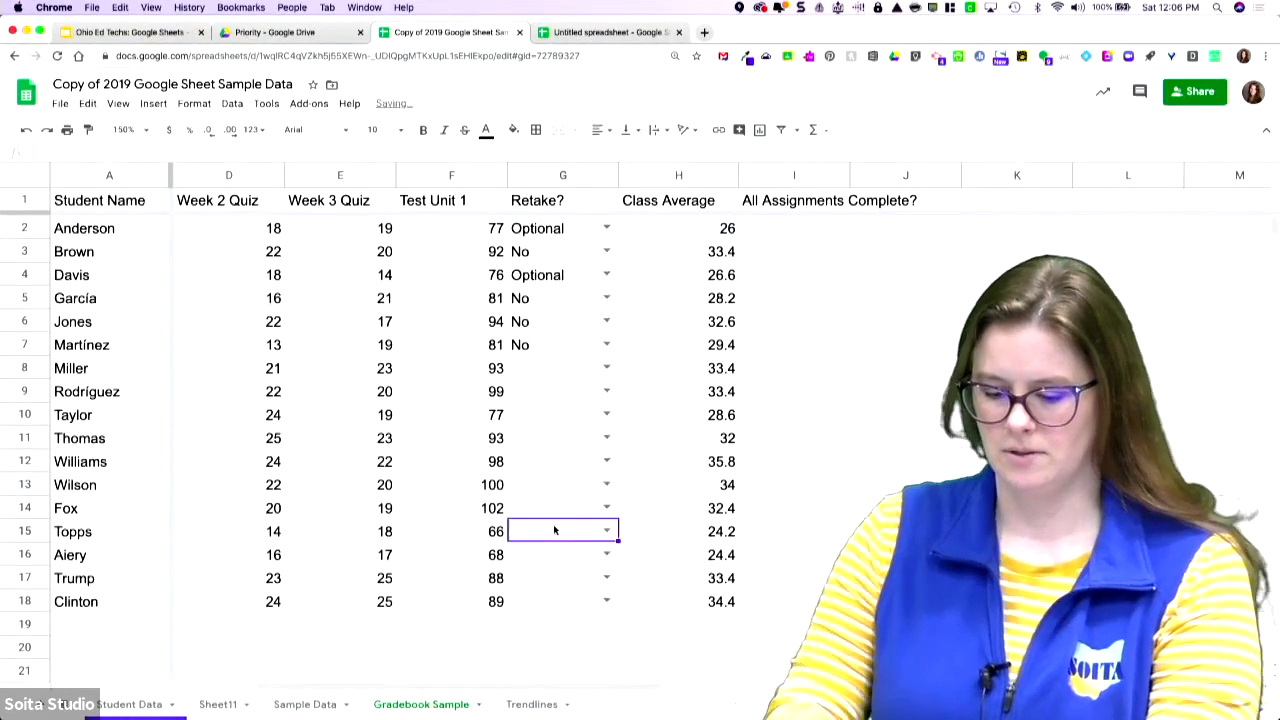
{"action": "type", "text": "Yes"}
{"action": "left_click", "coordinate": [653, 515]}
{"action": "left_click", "coordinate": [595, 538]}
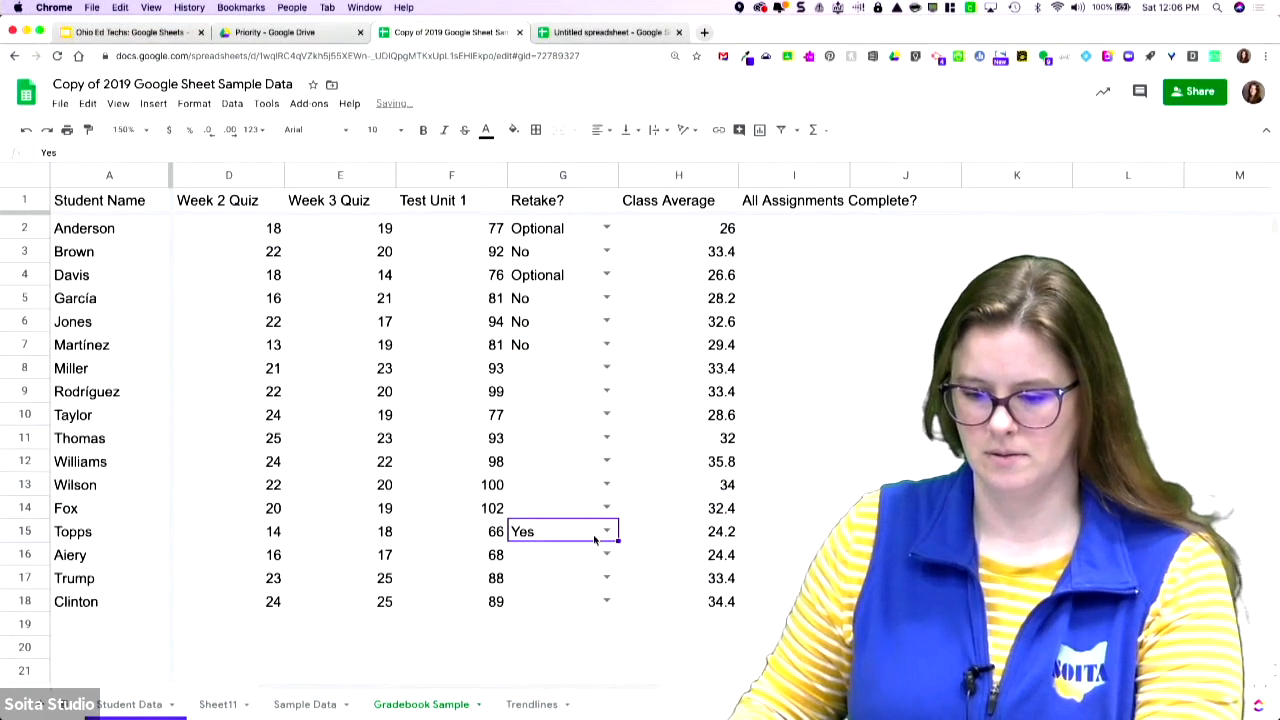
{"action": "left_click_drag", "start_coordinate": [619, 569], "coordinate": [618, 564]}
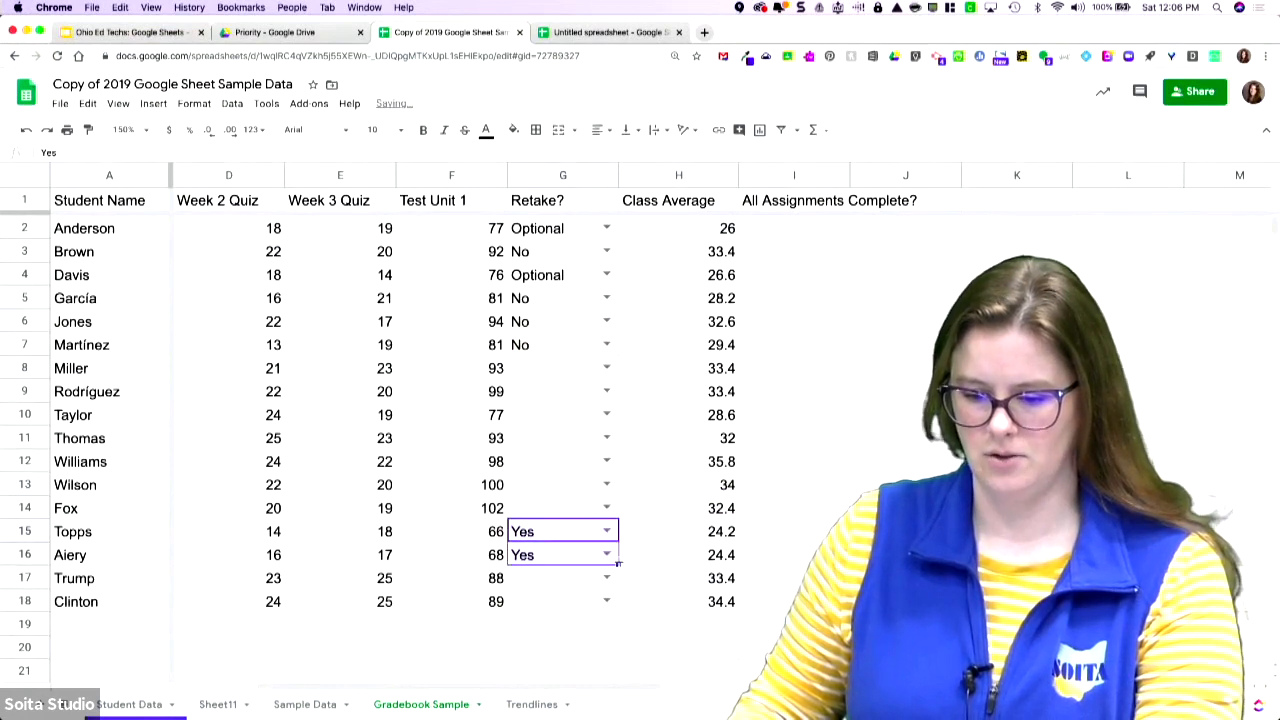
- Fill the No entry from Retake? cell G7 down through G9
{"action": "left_click", "coordinate": [557, 374]}
{"action": "left_click", "coordinate": [571, 349]}
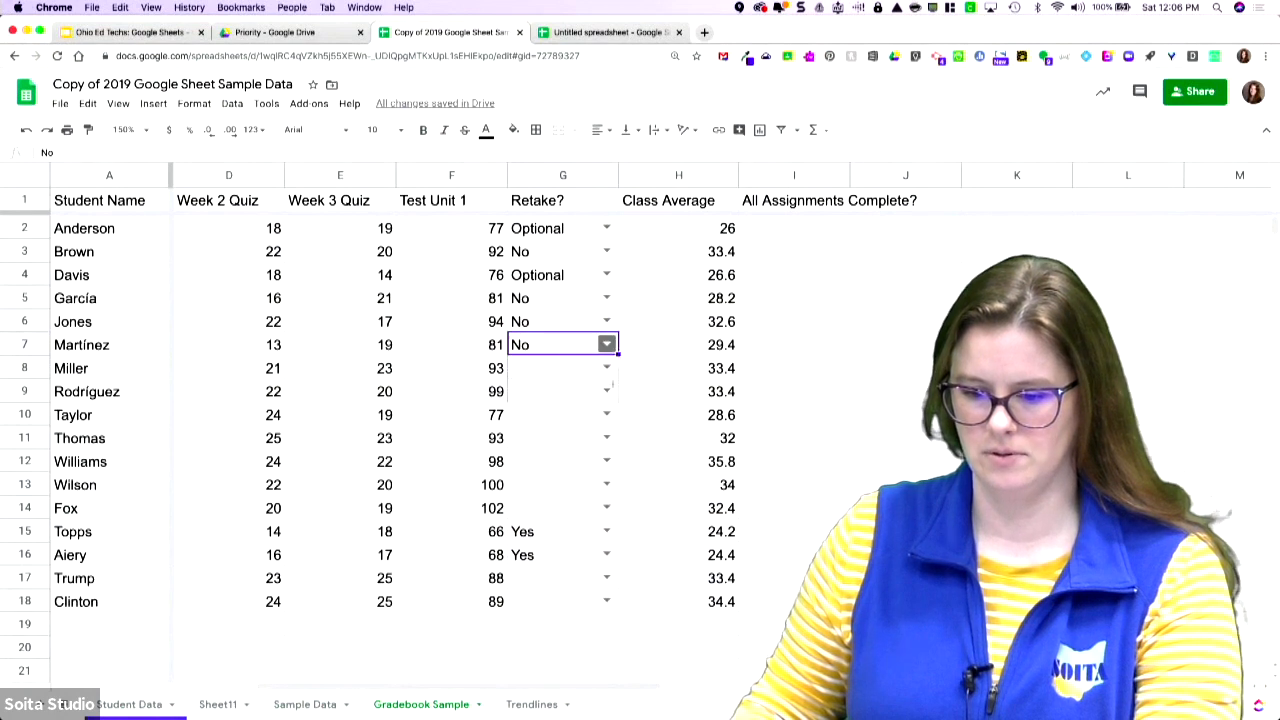
{"action": "left_click_drag", "start_coordinate": [619, 354], "coordinate": [612, 392]}
- Enter No in Retake? cell G11, fill it down through G14, and select the empty cell G10
{"action": "left_click", "coordinate": [532, 419]}
{"action": "left_click", "coordinate": [525, 443]}
{"action": "type", "text": "No"}
{"action": "left_click", "coordinate": [627, 445]}
{"action": "left_click", "coordinate": [575, 448]}
{"action": "double_click", "coordinate": [615, 460]}
{"action": "left_click", "coordinate": [561, 436]}
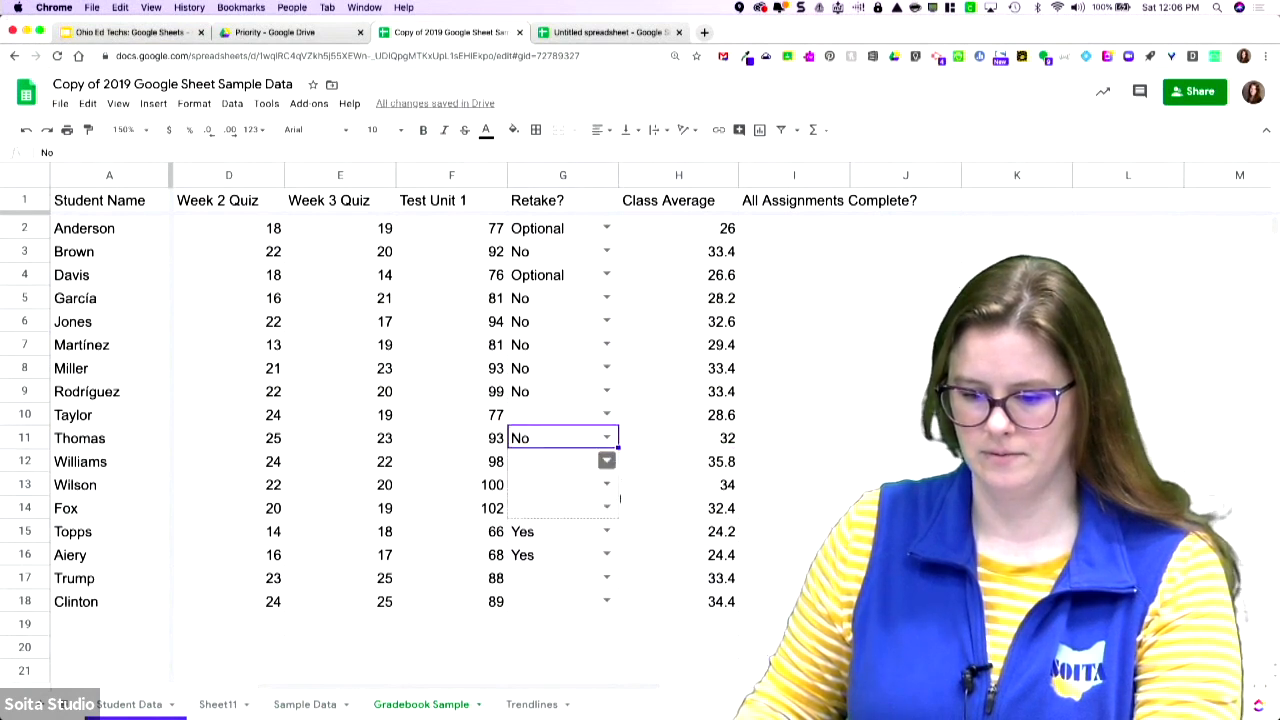
{"action": "left_click_drag", "start_coordinate": [620, 497], "coordinate": [620, 508]}
{"action": "left_click", "coordinate": [543, 414]}
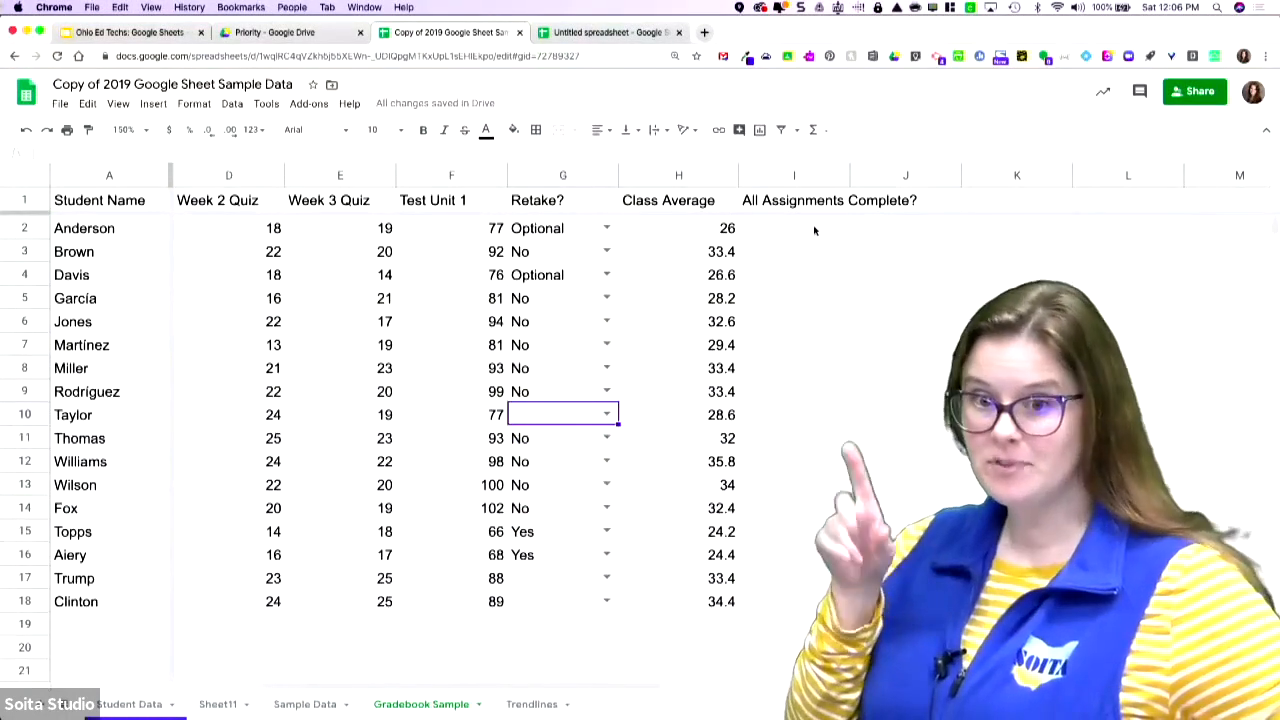
- Insert checkboxes in the All Assignments Complete? cells I2:I18
{"action": "left_click", "coordinate": [776, 236]}
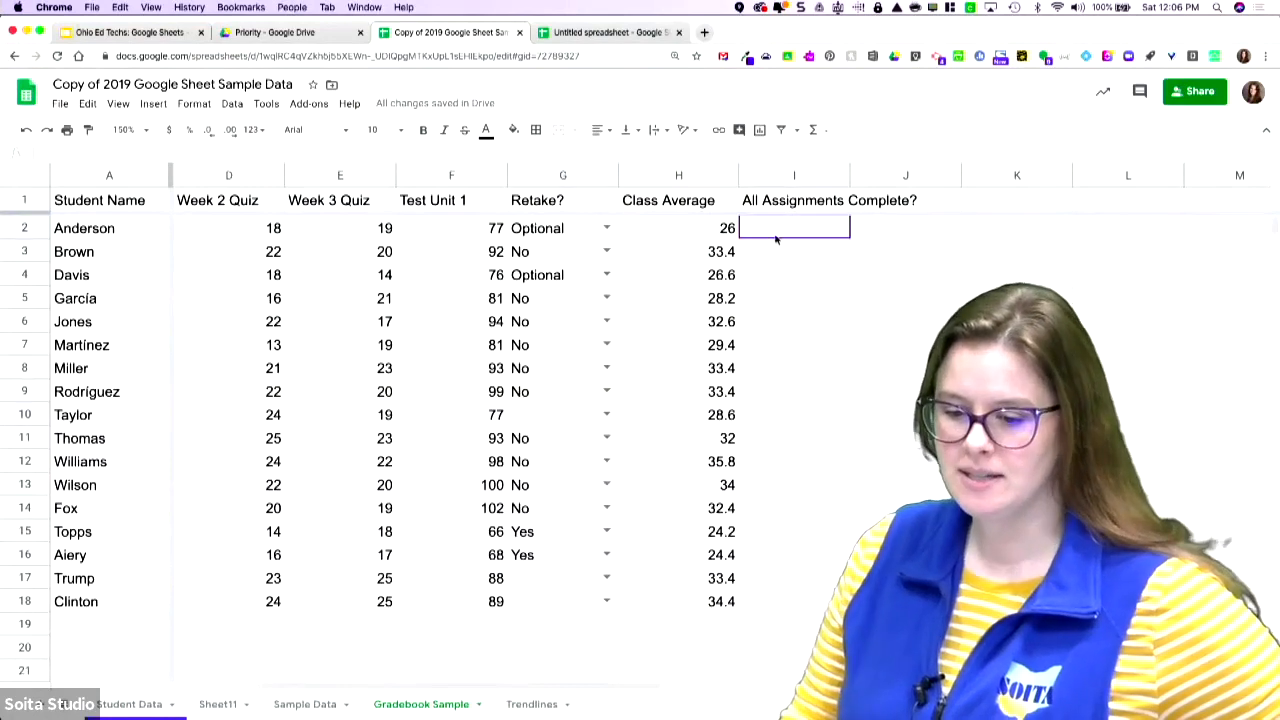
{"action": "left_click", "coordinate": [778, 601], "text": "shift"}
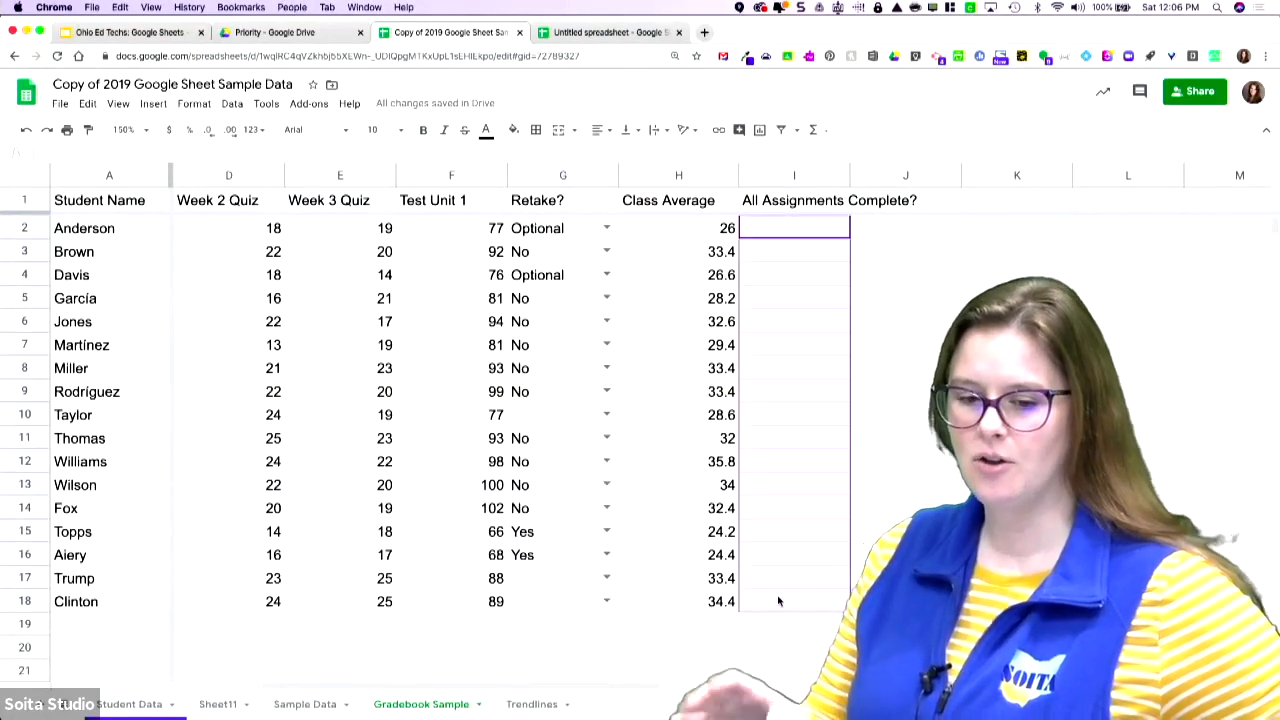
{"action": "left_click", "coordinate": [155, 104]}
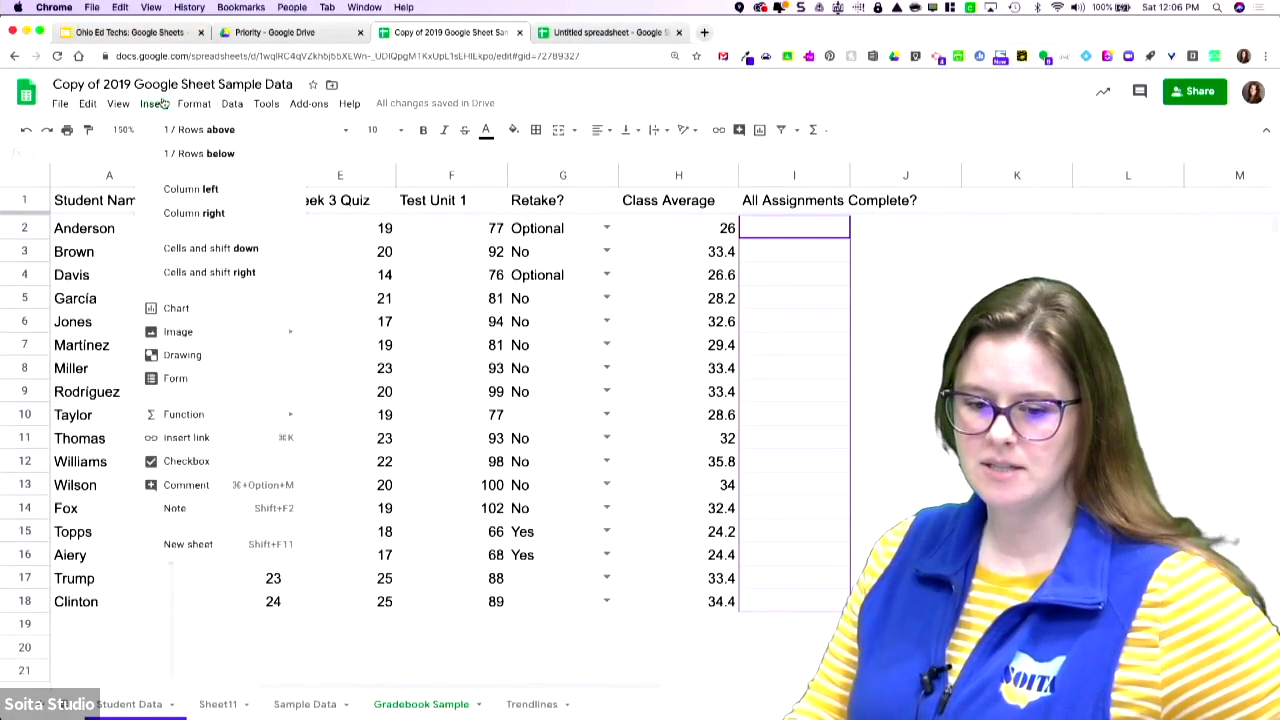
{"action": "left_click", "coordinate": [195, 468]}
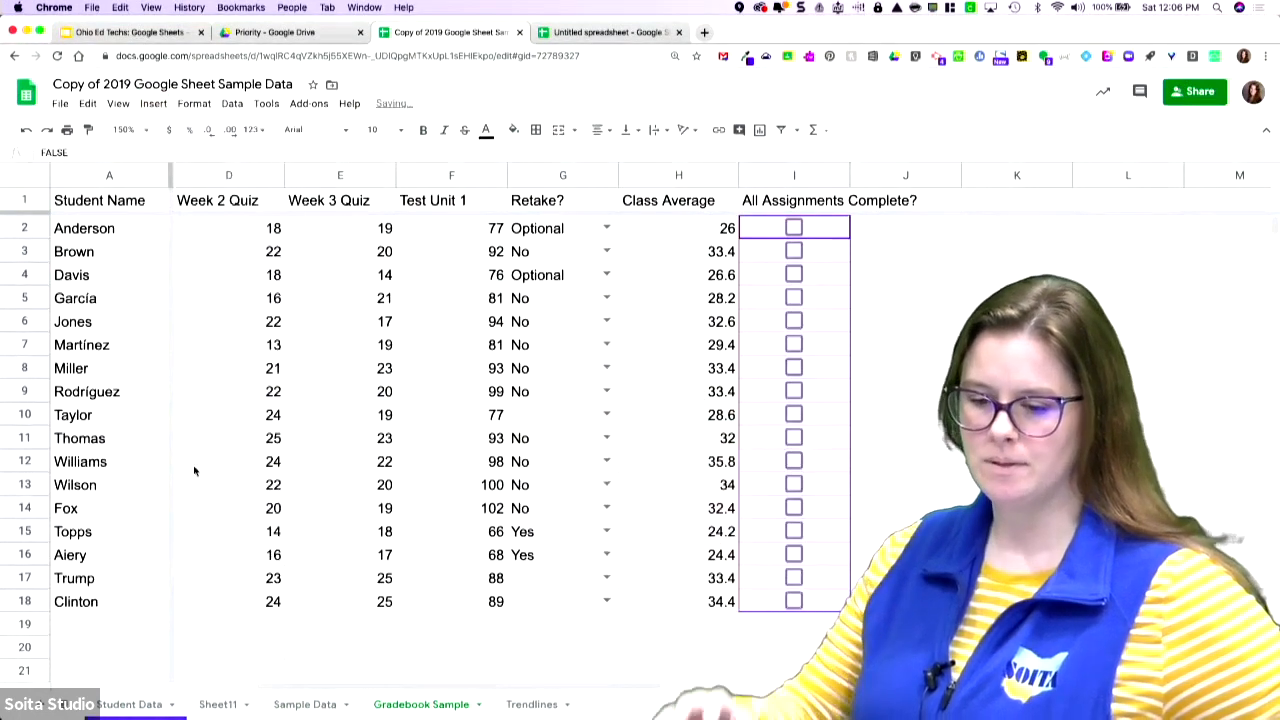
- Tick the All Assignments Complete? checkboxes in I2, I5, I7 and I11
{"action": "left_click", "coordinate": [794, 228]}
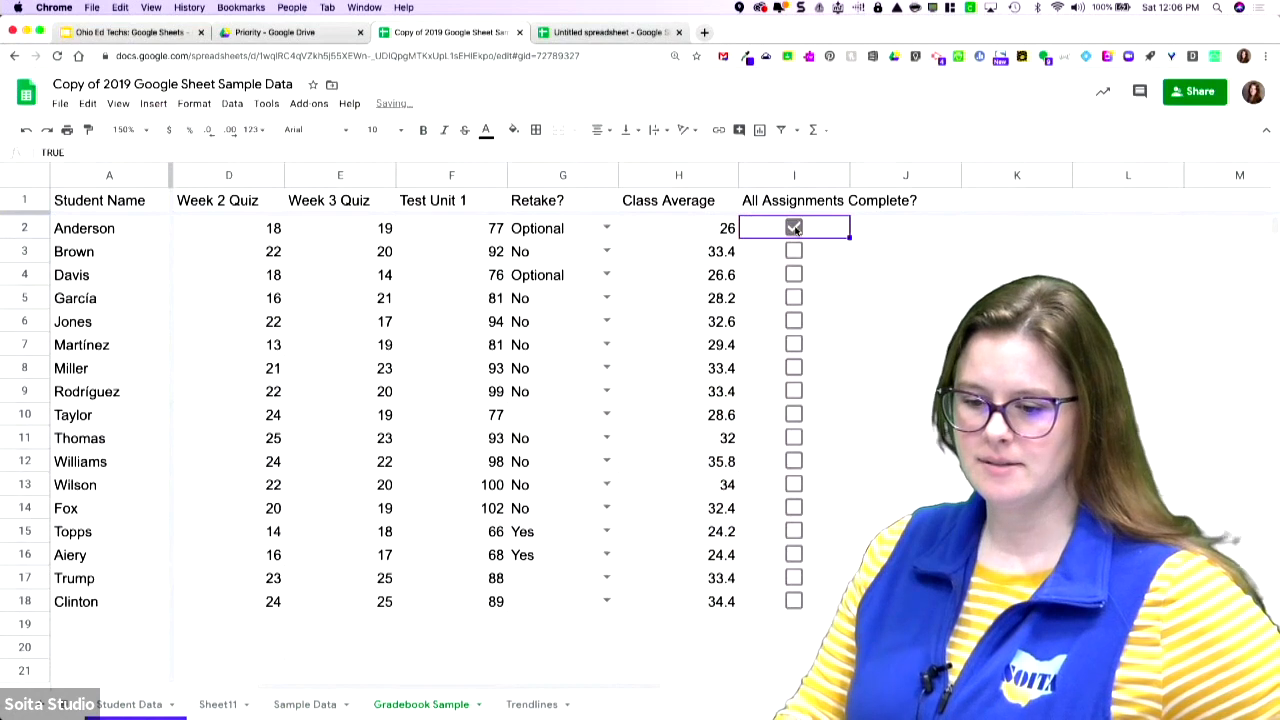
{"action": "left_click", "coordinate": [794, 298]}
{"action": "left_click", "coordinate": [794, 344]}
{"action": "left_click", "coordinate": [793, 437]}
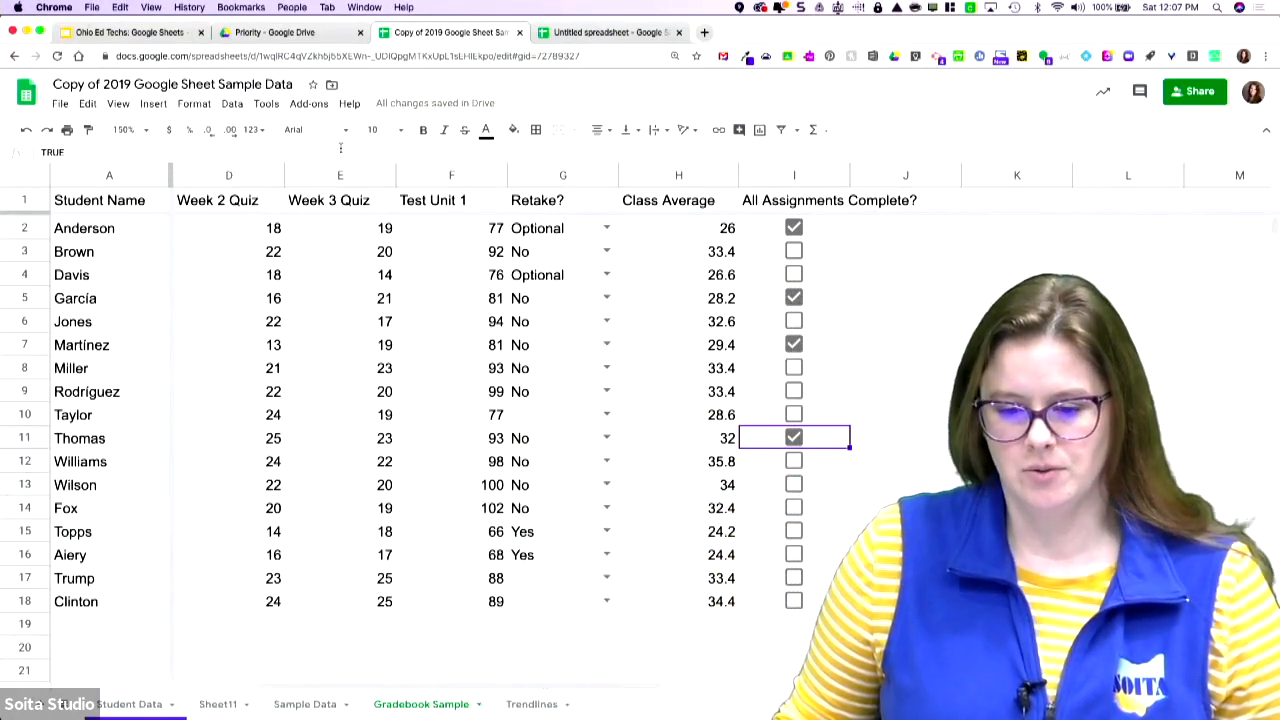
{"action": "left_click", "coordinate": [232, 104]}
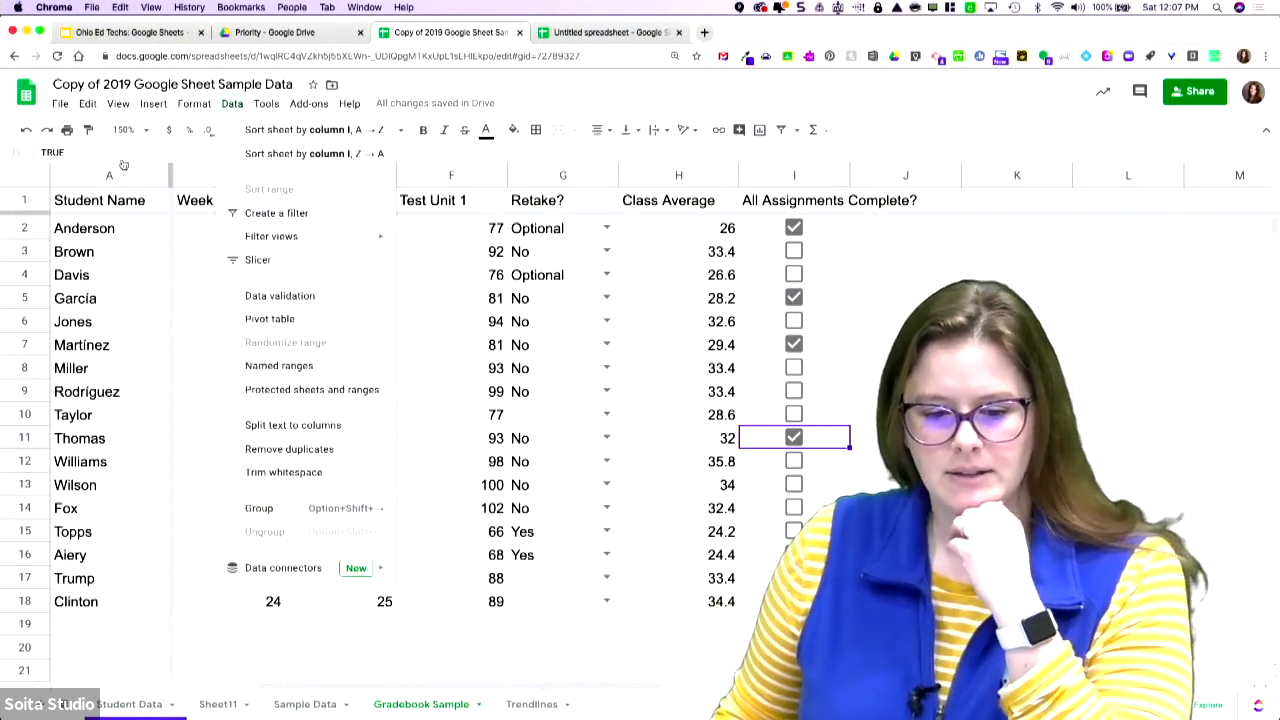
{"action": "left_click", "coordinate": [96, 176]}
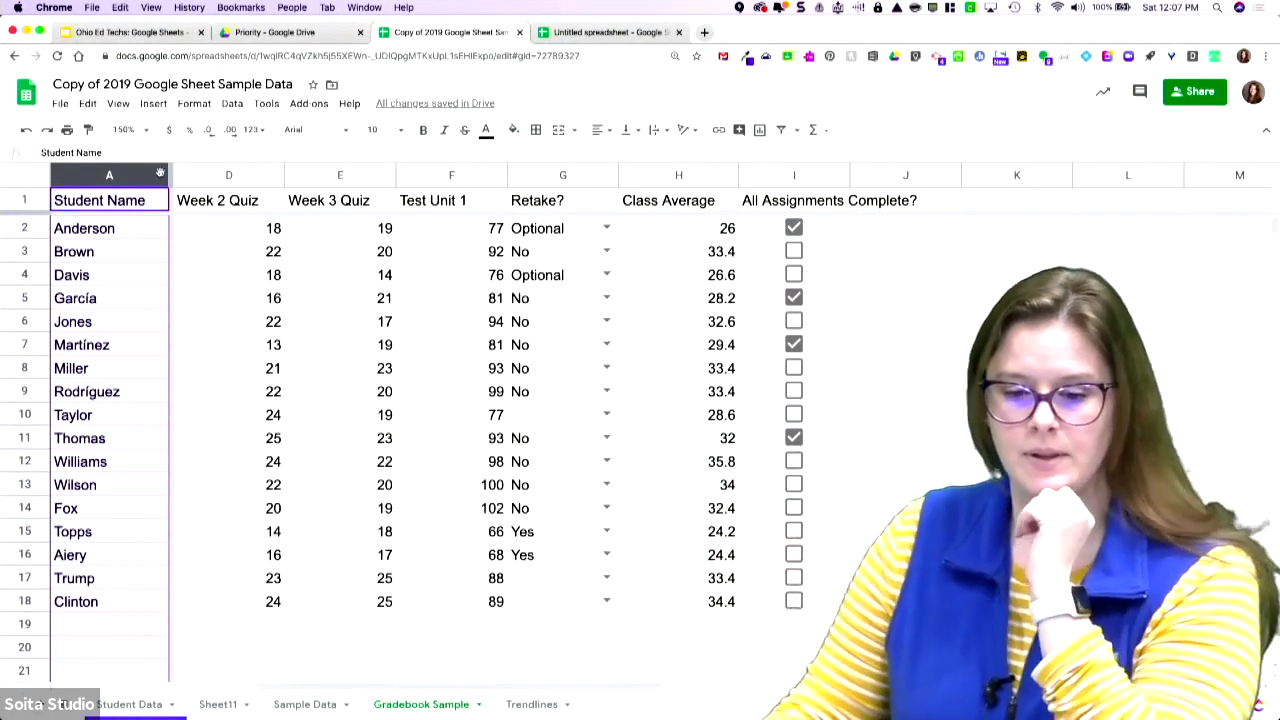
{"action": "left_click", "coordinate": [231, 104]}
{"action": "left_click", "coordinate": [87, 205]}
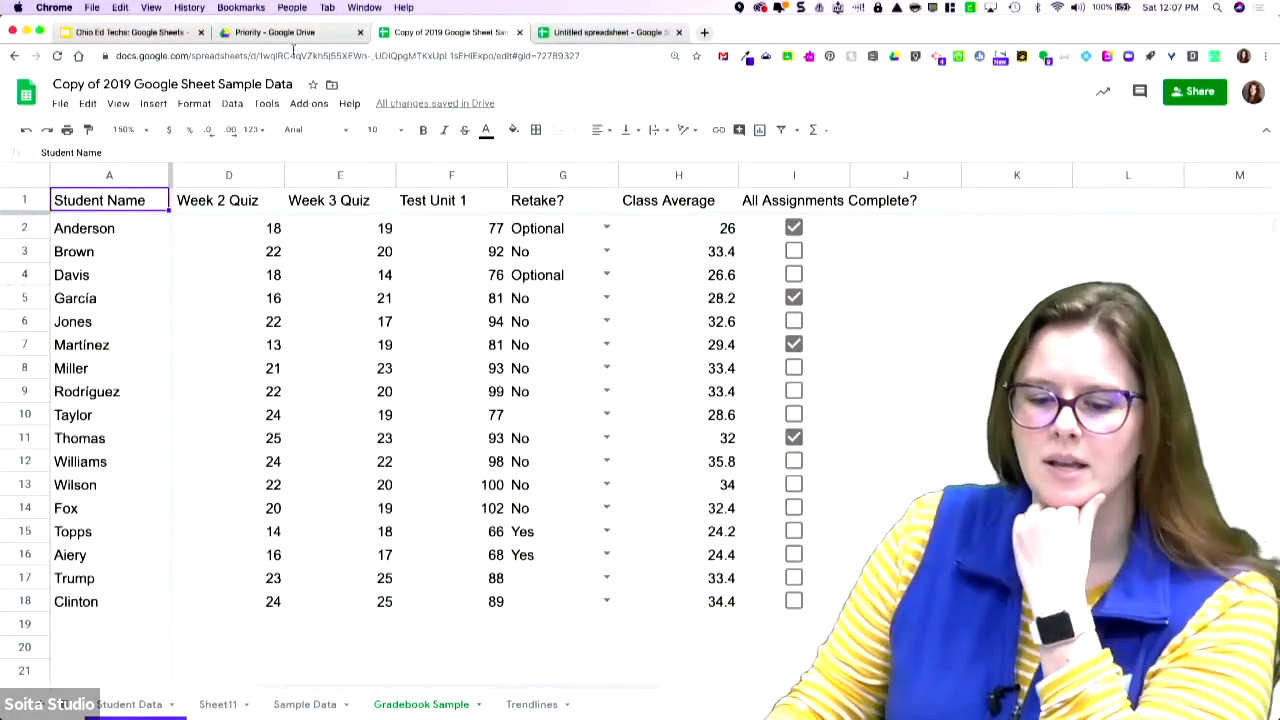
{"action": "left_click", "coordinate": [232, 104]}
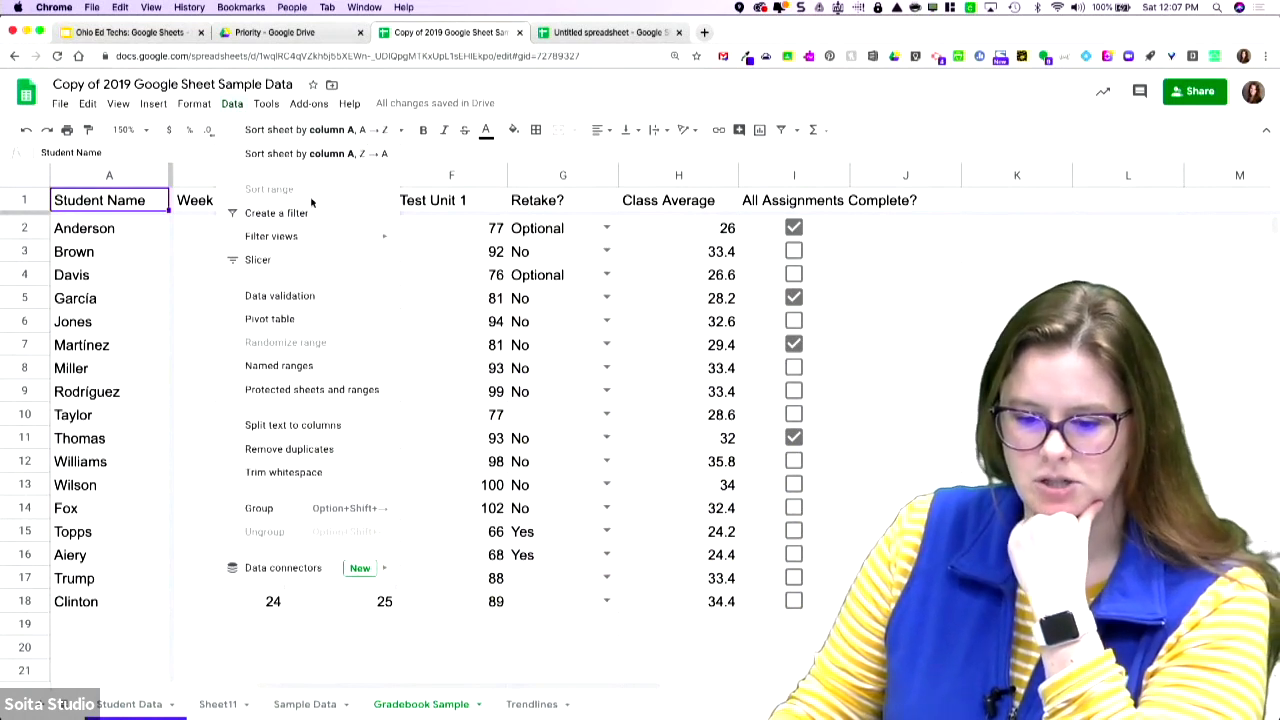
{"action": "left_click", "coordinate": [141, 165]}
- Sort the sheet by the Student Name column A in A → Z order
{"action": "left_click", "coordinate": [105, 176]}
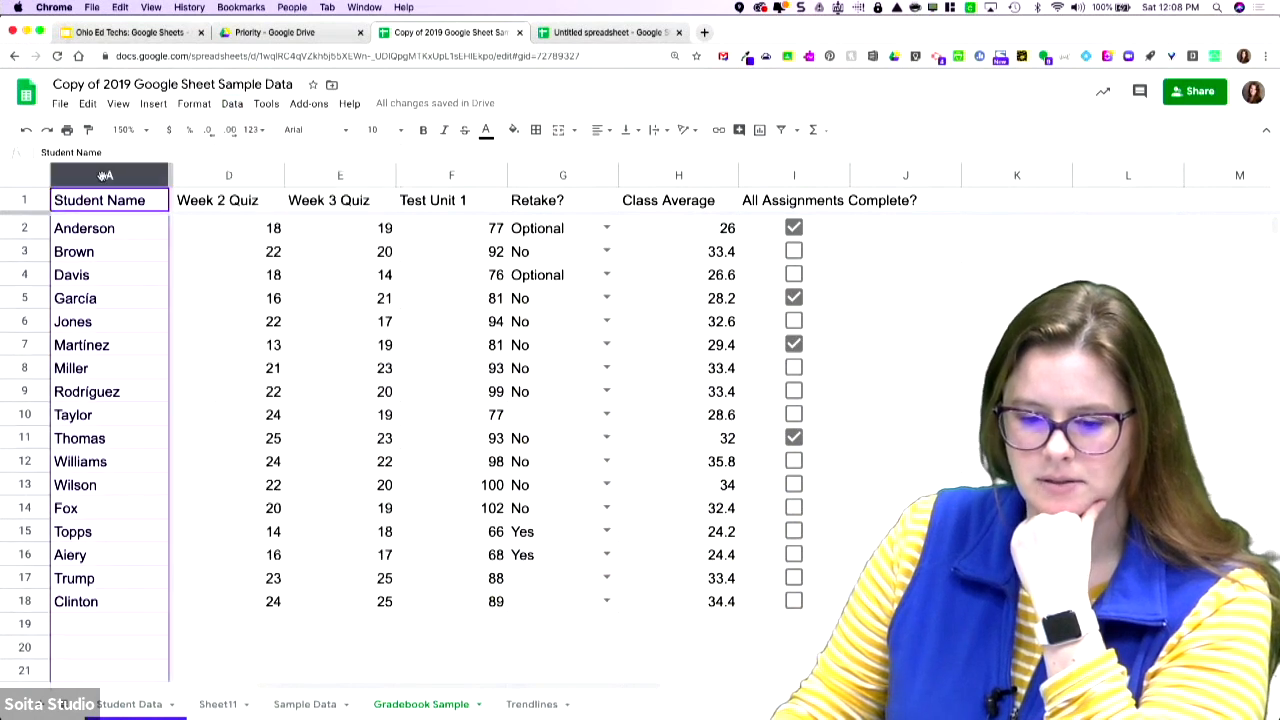
{"action": "left_click", "coordinate": [267, 104]}
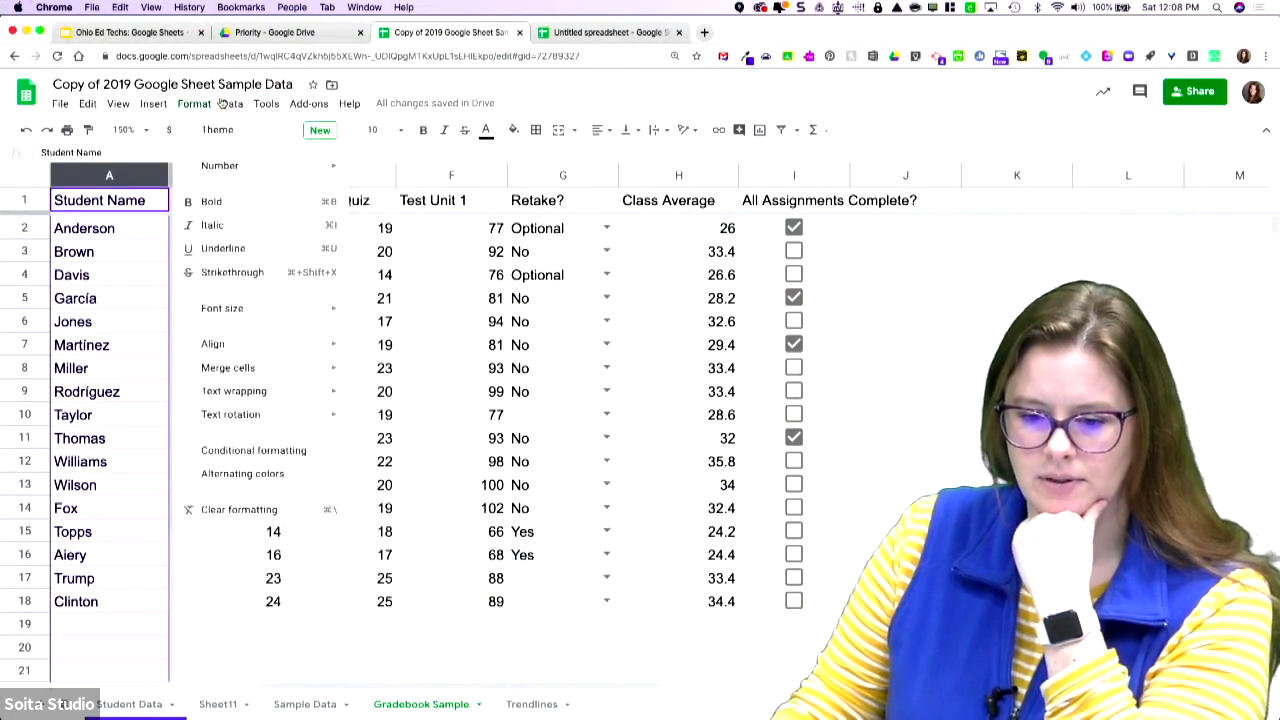
{"action": "mouse_move", "coordinate": [232, 104]}
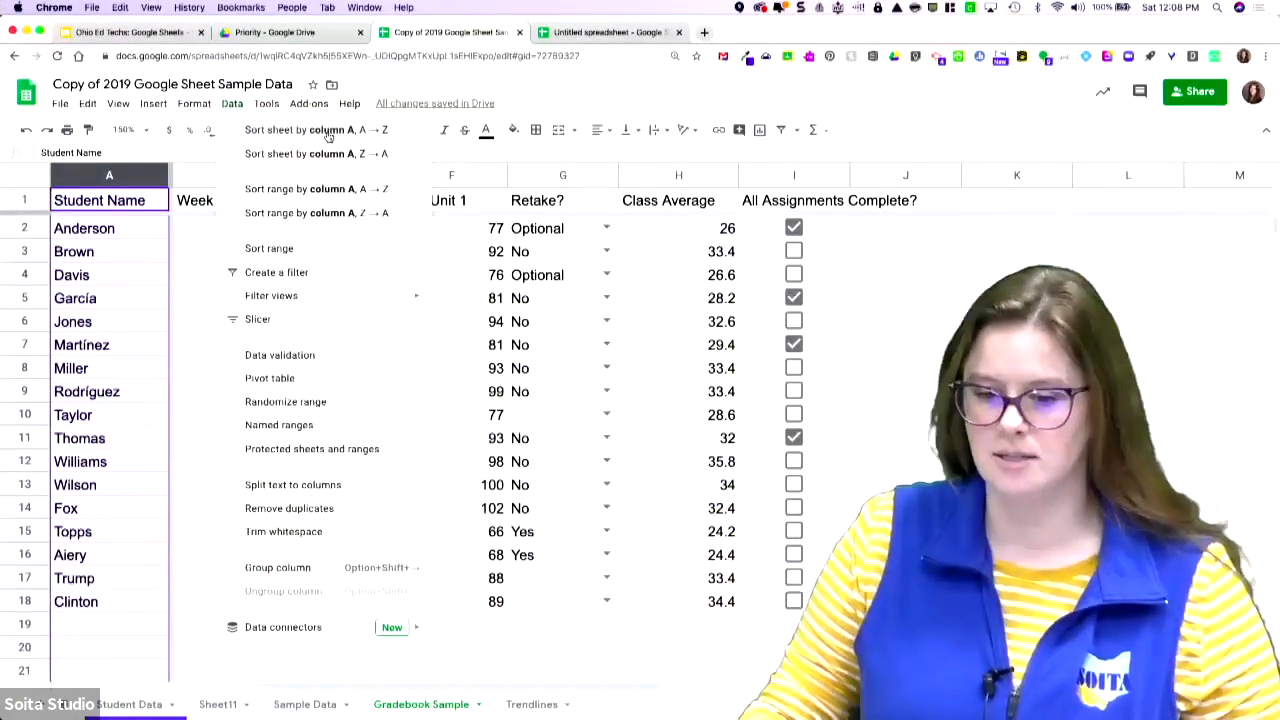
{"action": "left_click", "coordinate": [331, 131]}
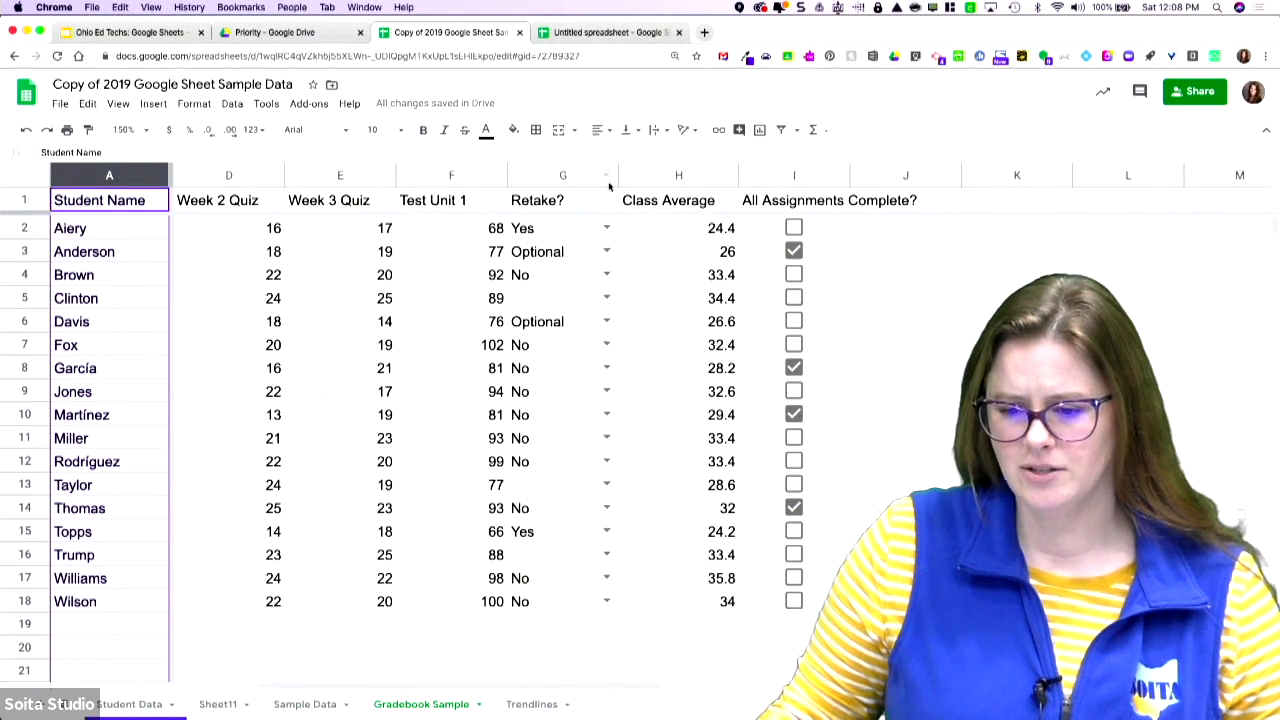
- Sort the sheet by the Class Average column H in A → Z order
{"action": "left_click", "coordinate": [681, 176]}
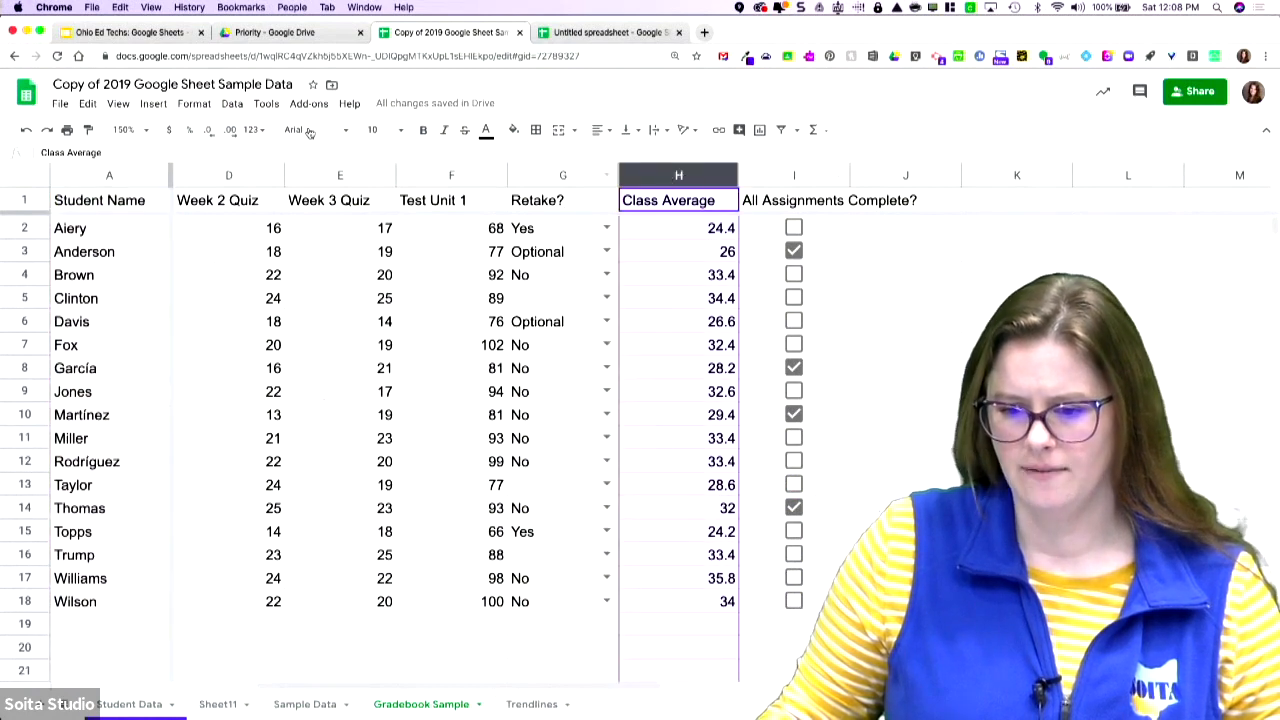
{"action": "left_click", "coordinate": [231, 104]}
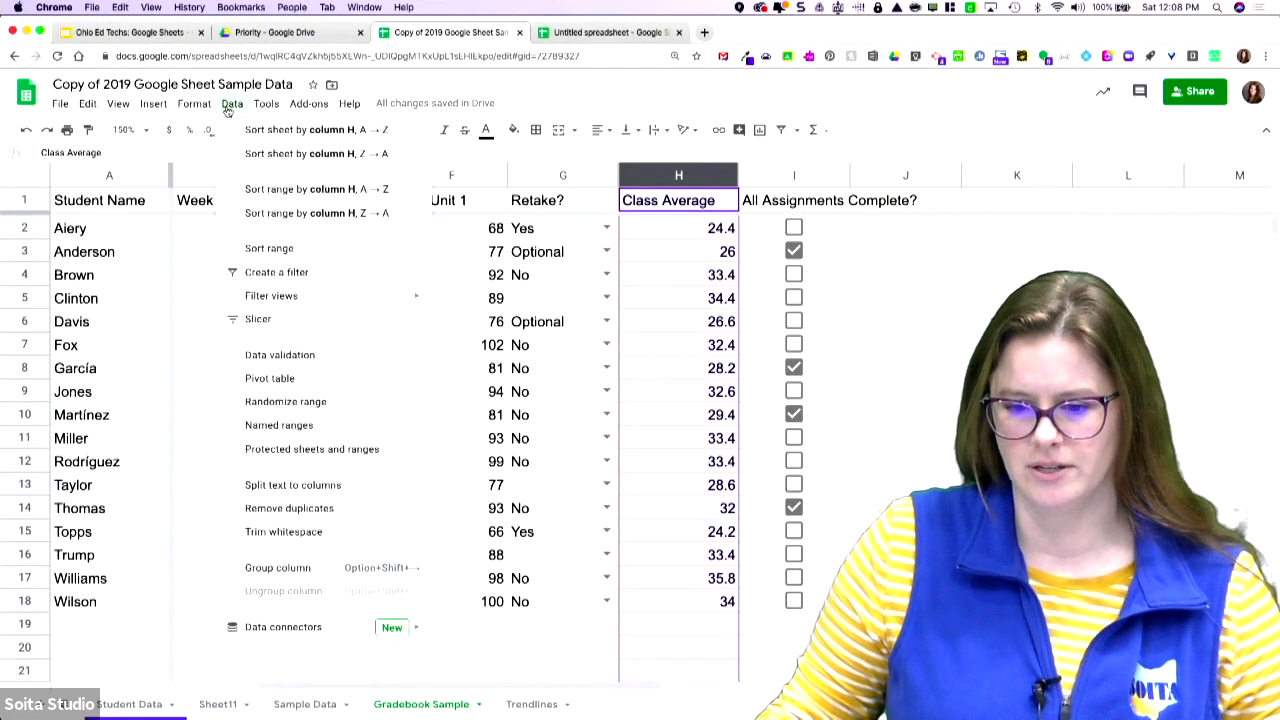
{"action": "left_click", "coordinate": [310, 132]}
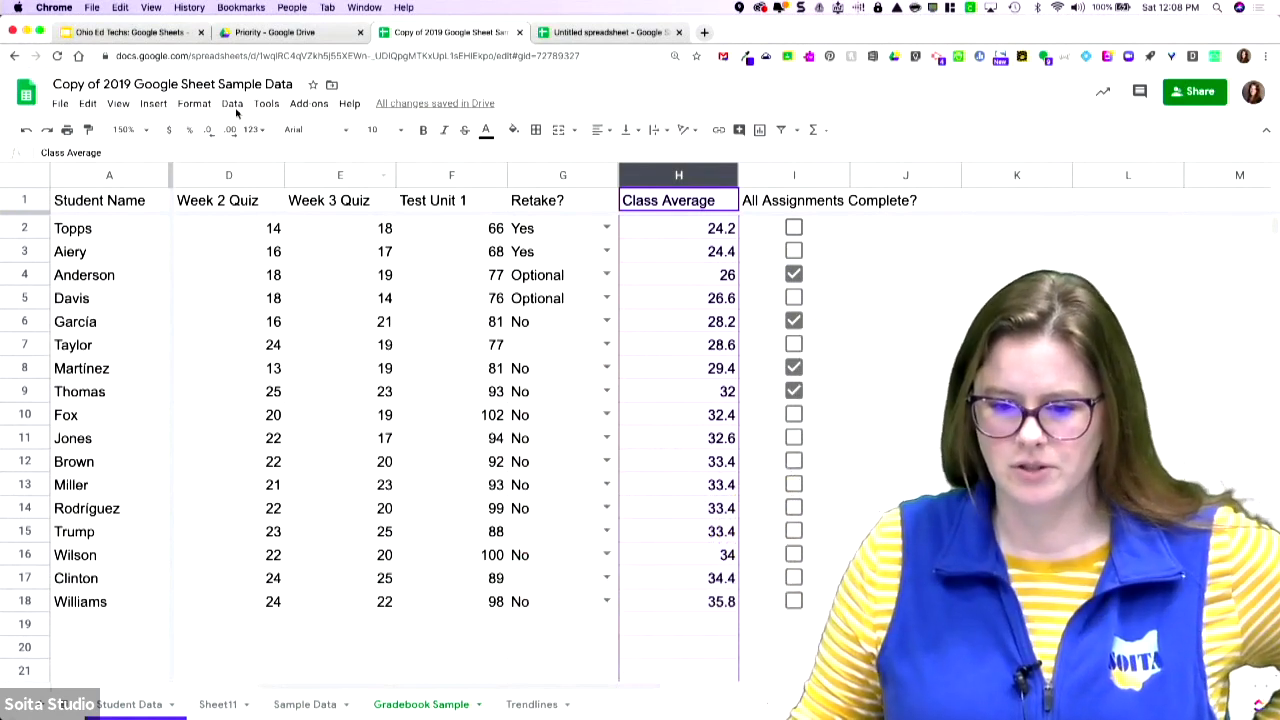
- Try to insert an apple picture found with Google Image Search inside cell J2
{"action": "left_click", "coordinate": [153, 104]}
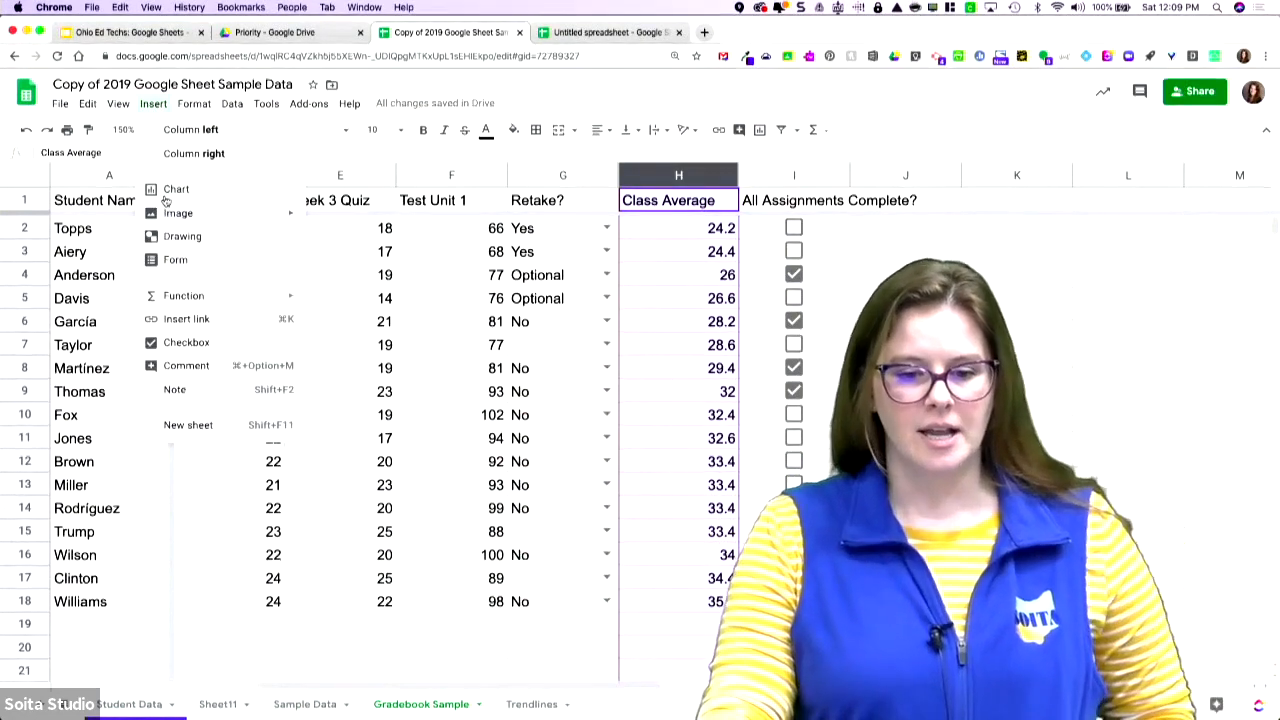
{"action": "mouse_move", "coordinate": [172, 218]}
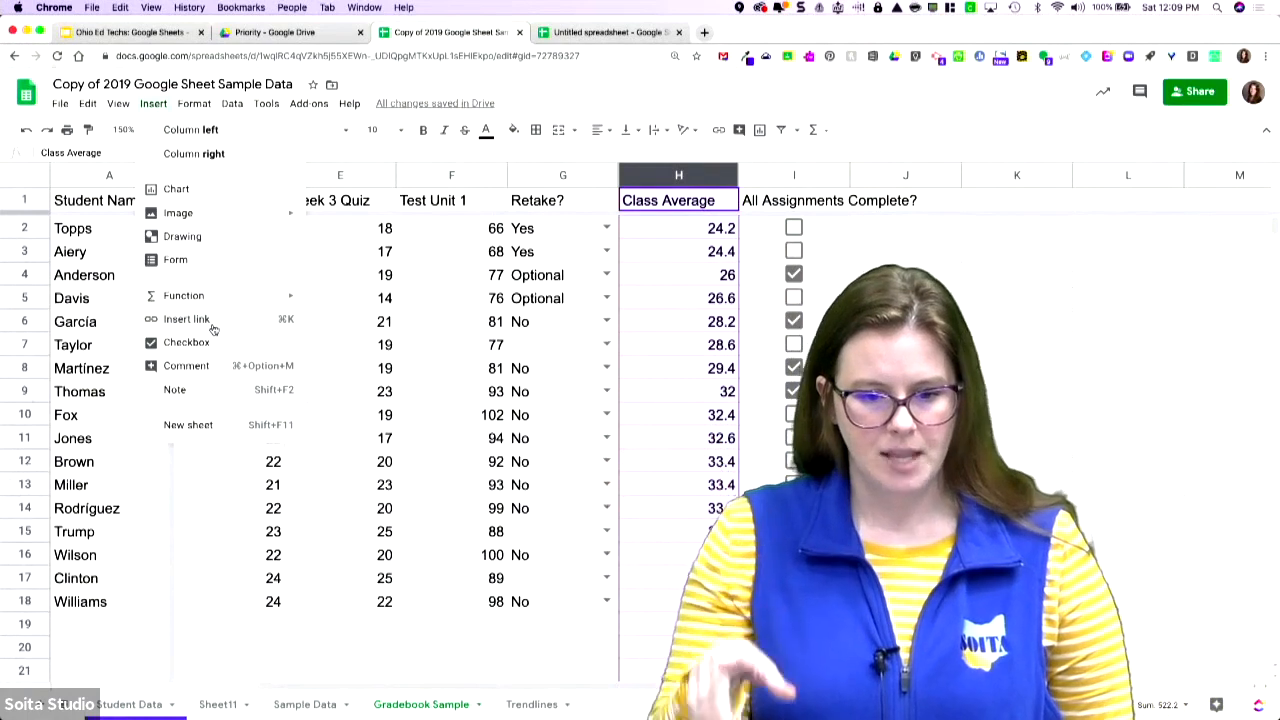
{"action": "left_click", "coordinate": [933, 237]}
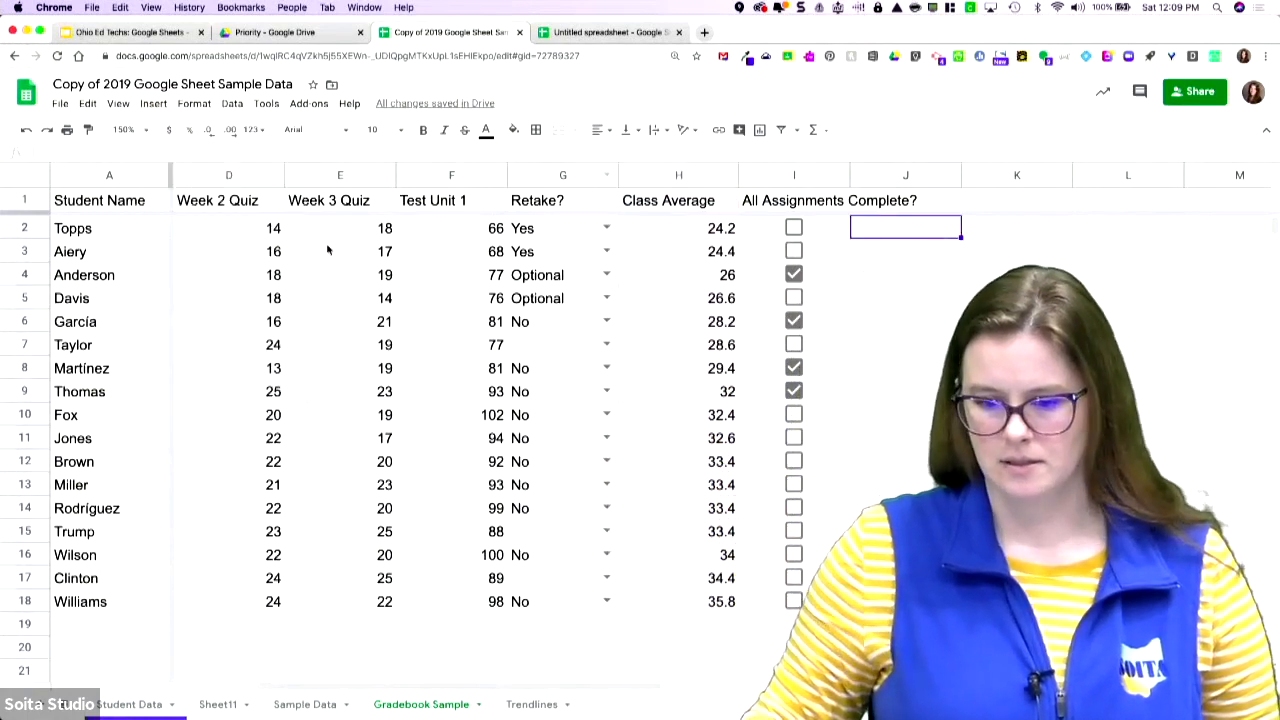
{"action": "left_click", "coordinate": [152, 104]}
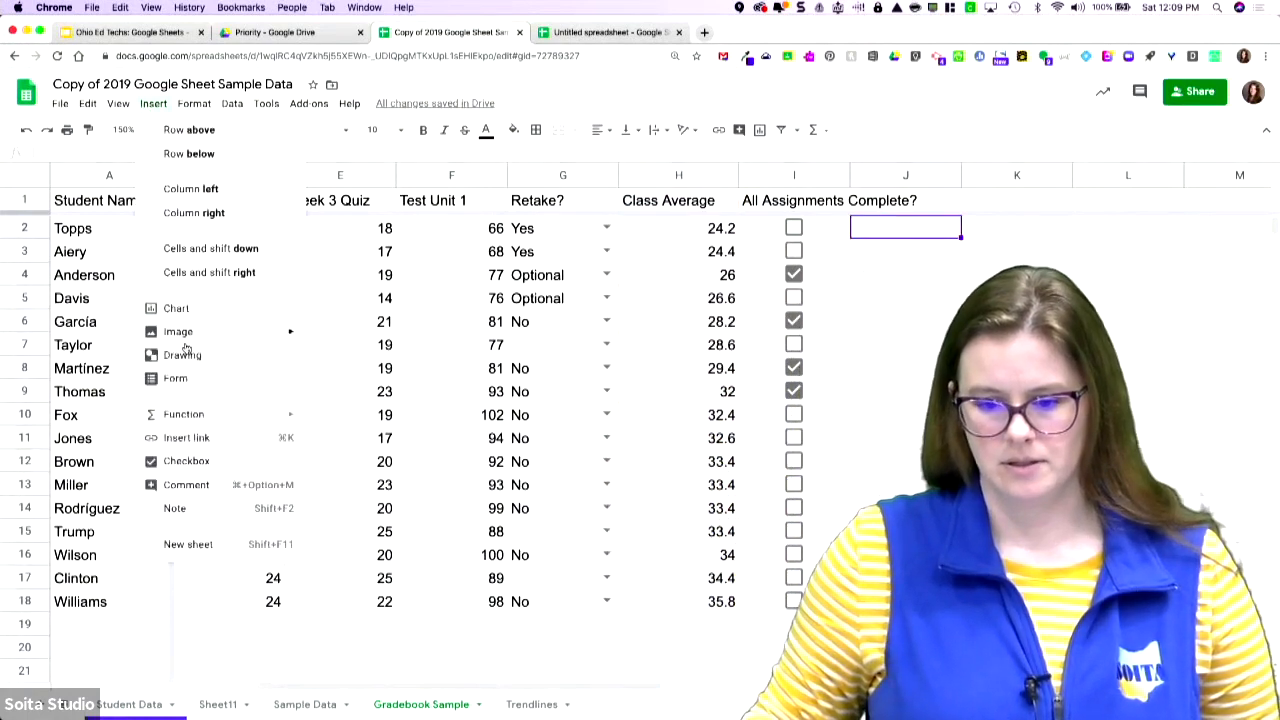
{"action": "mouse_move", "coordinate": [194, 342]}
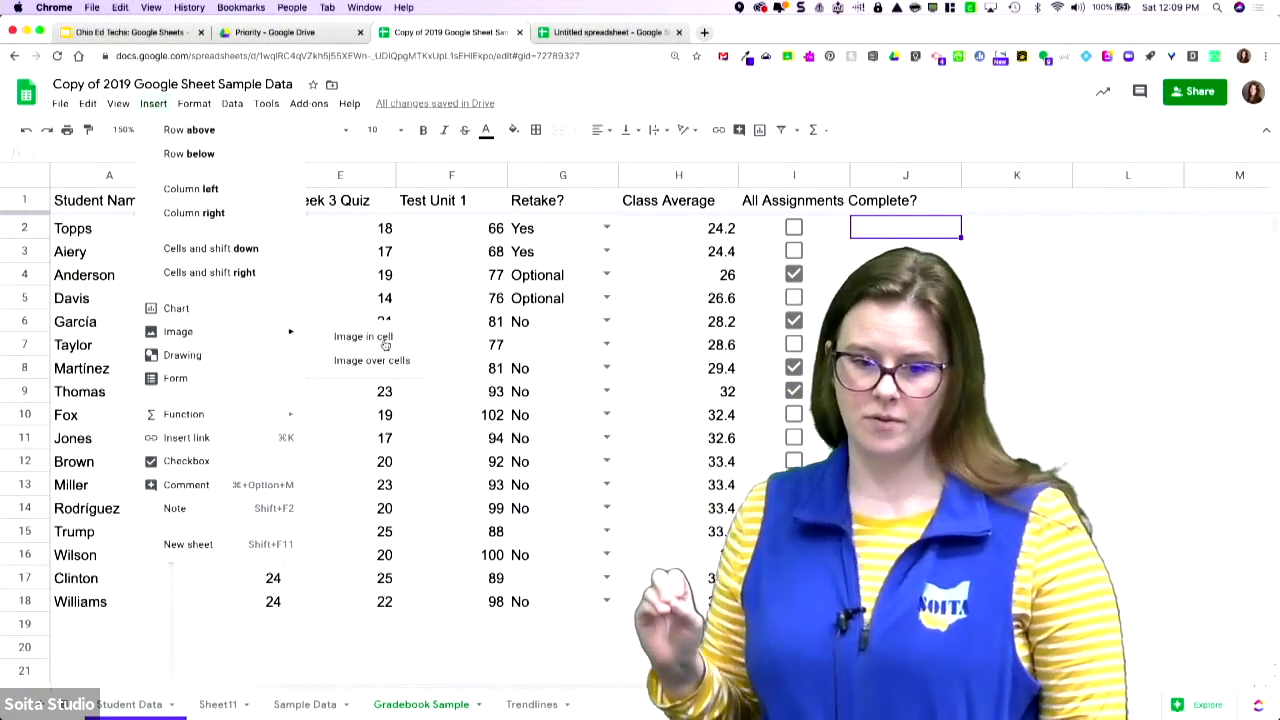
{"action": "left_click", "coordinate": [386, 340]}
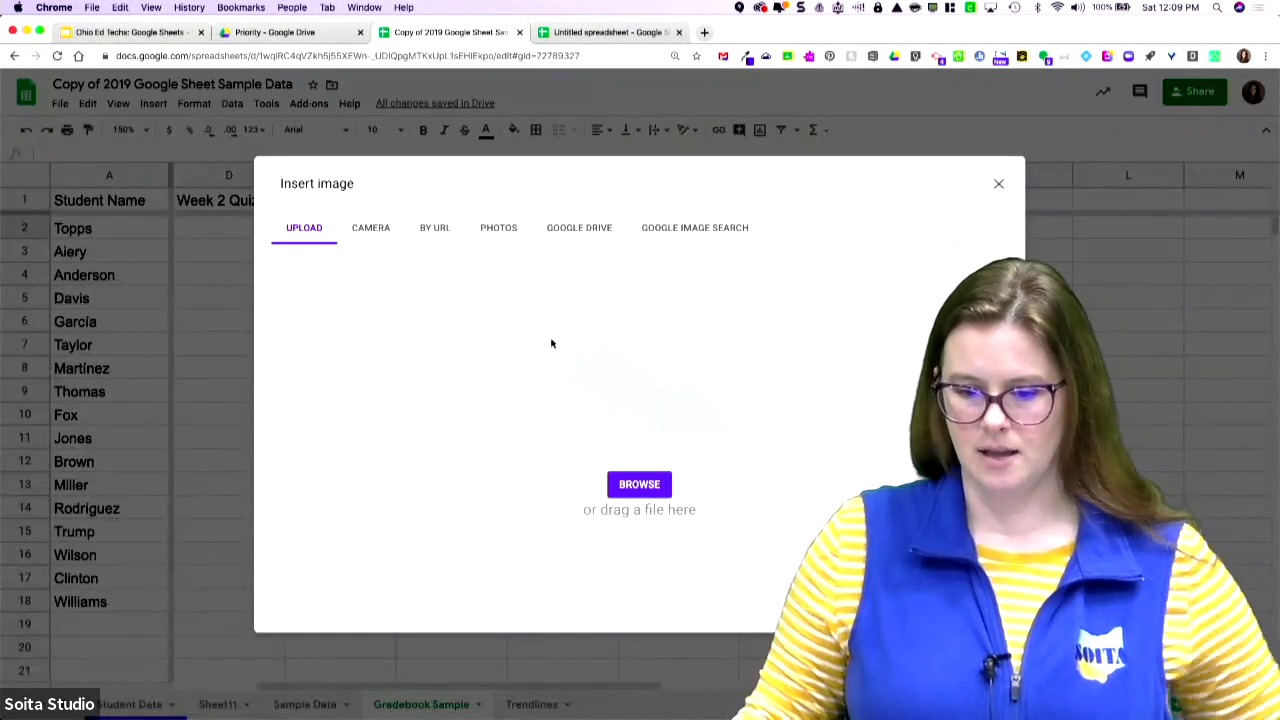
{"action": "left_click", "coordinate": [714, 238]}
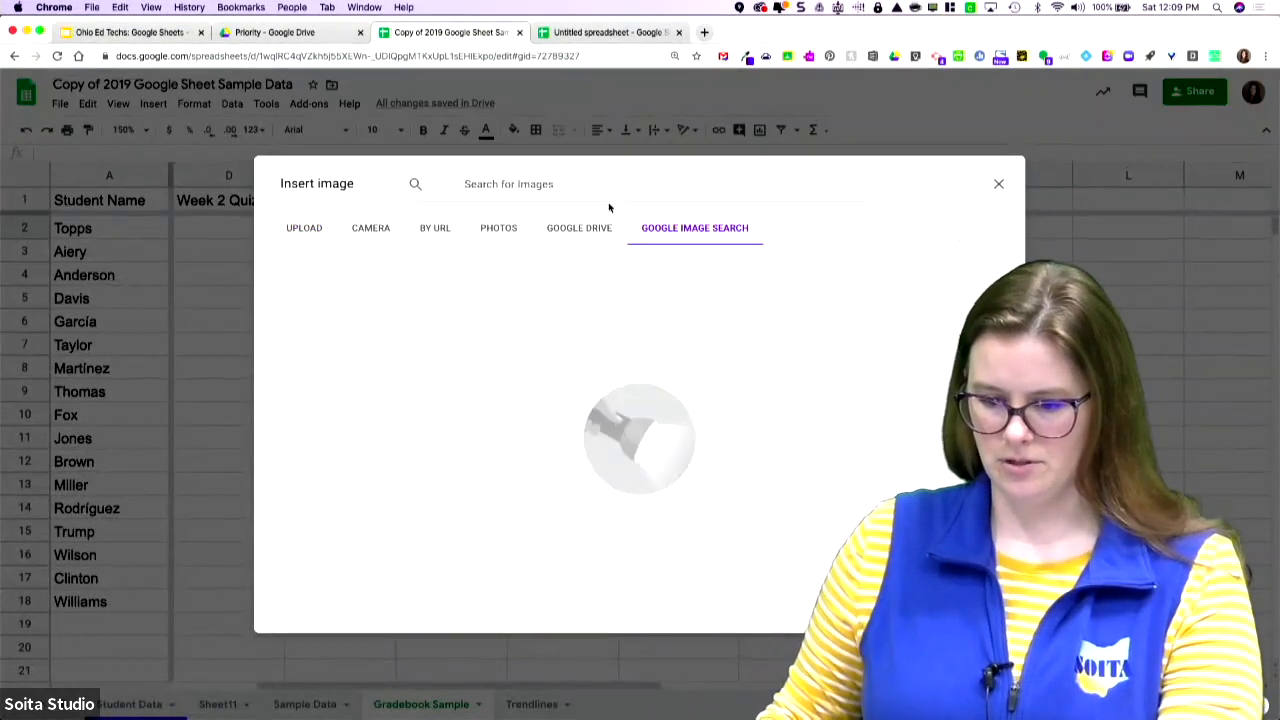
{"action": "type", "text": "apple"}
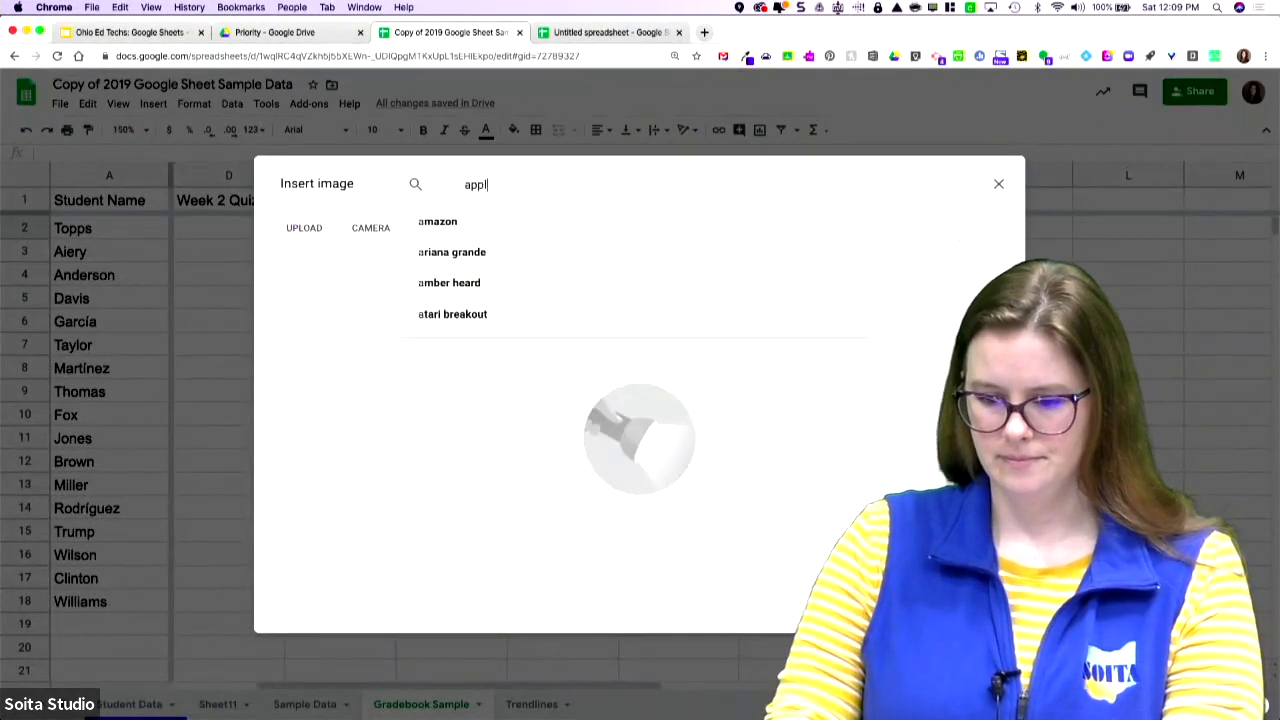
{"action": "key", "text": "Return"}
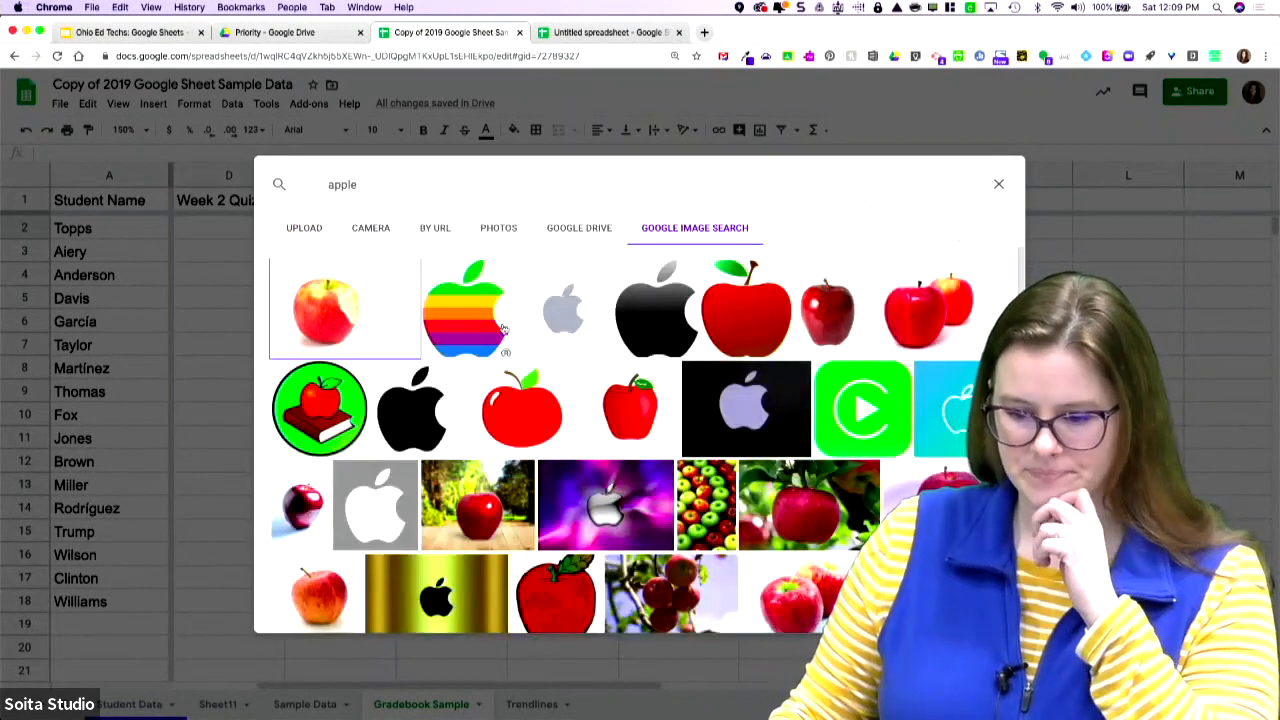
{"action": "left_click", "coordinate": [515, 407]}
{"action": "left_click", "coordinate": [982, 613]}
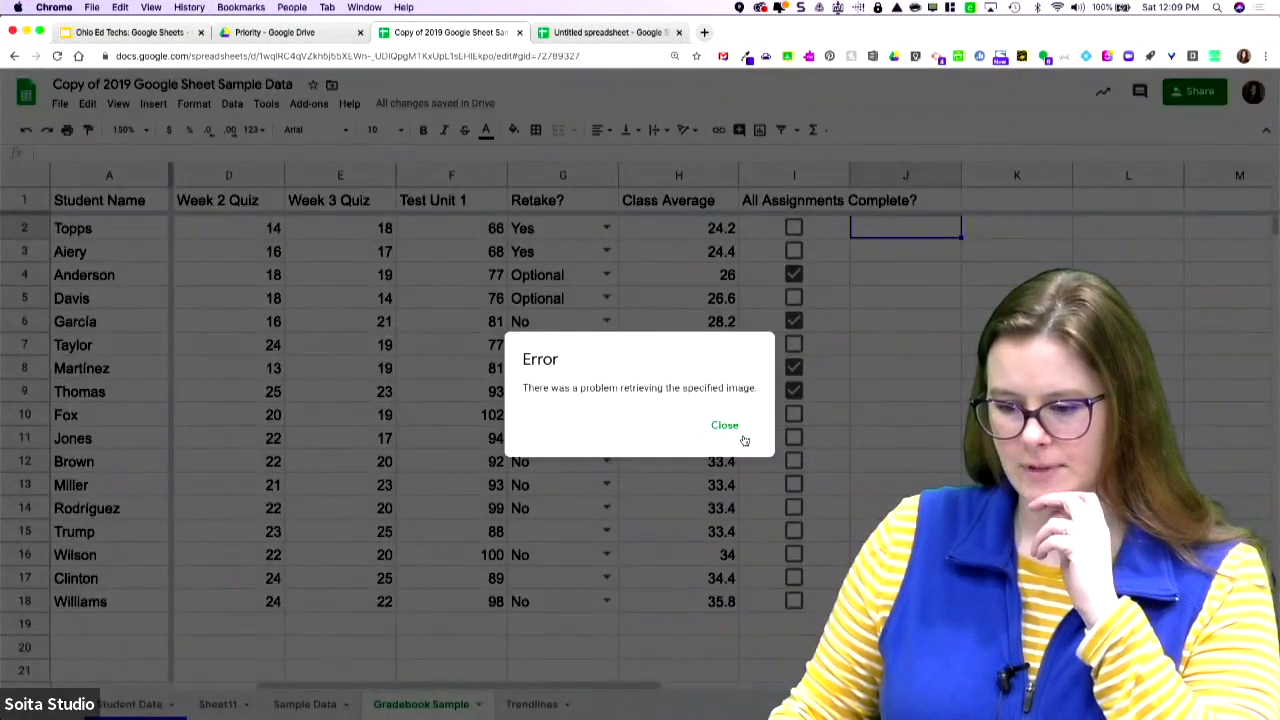
{"action": "left_click", "coordinate": [726, 425]}
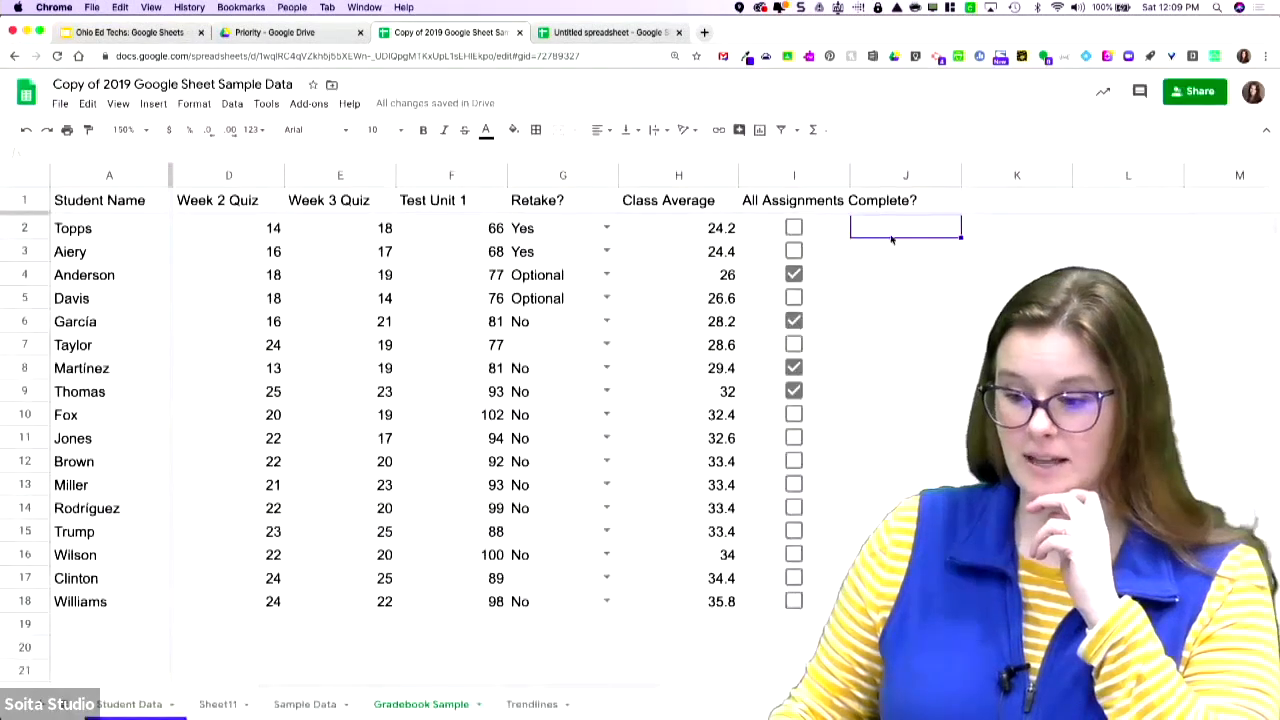
- Insert a red apple photo from a Google Image Search for "apple" inside cell J2 and make row 2 taller to enlarge it
{"action": "left_click", "coordinate": [154, 104]}
{"action": "mouse_move", "coordinate": [177, 336]}
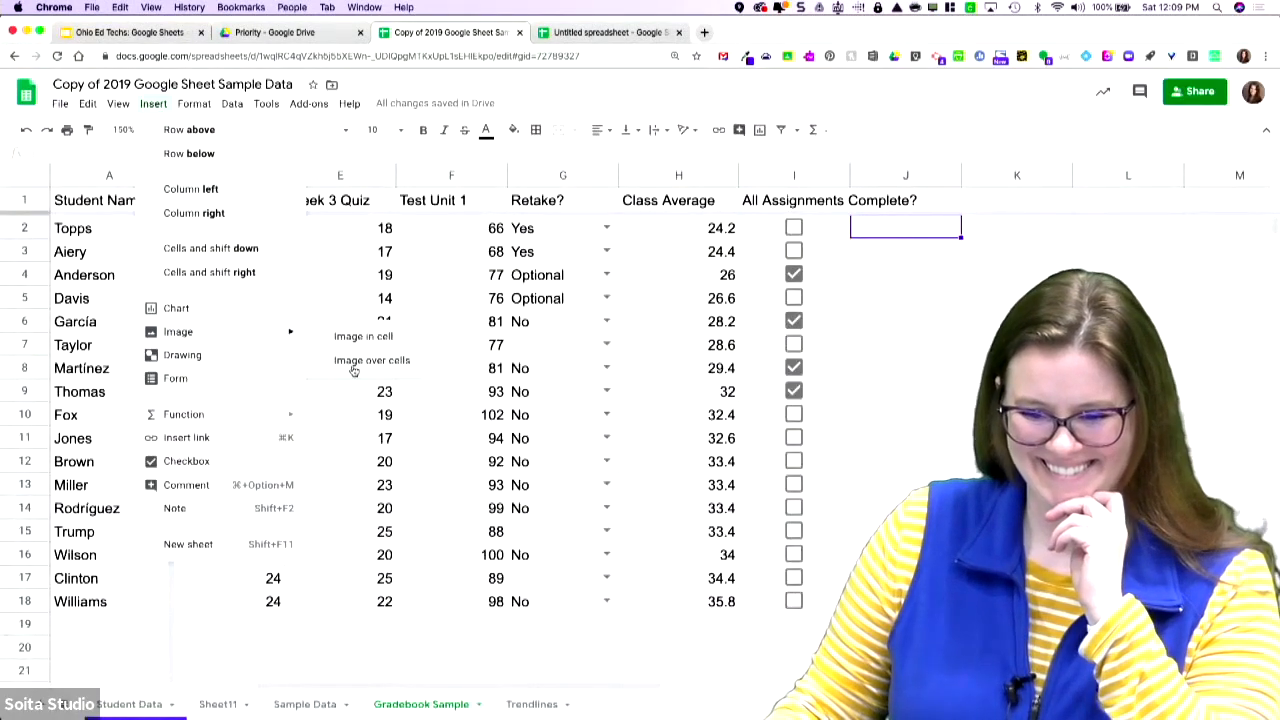
{"action": "left_click", "coordinate": [358, 340]}
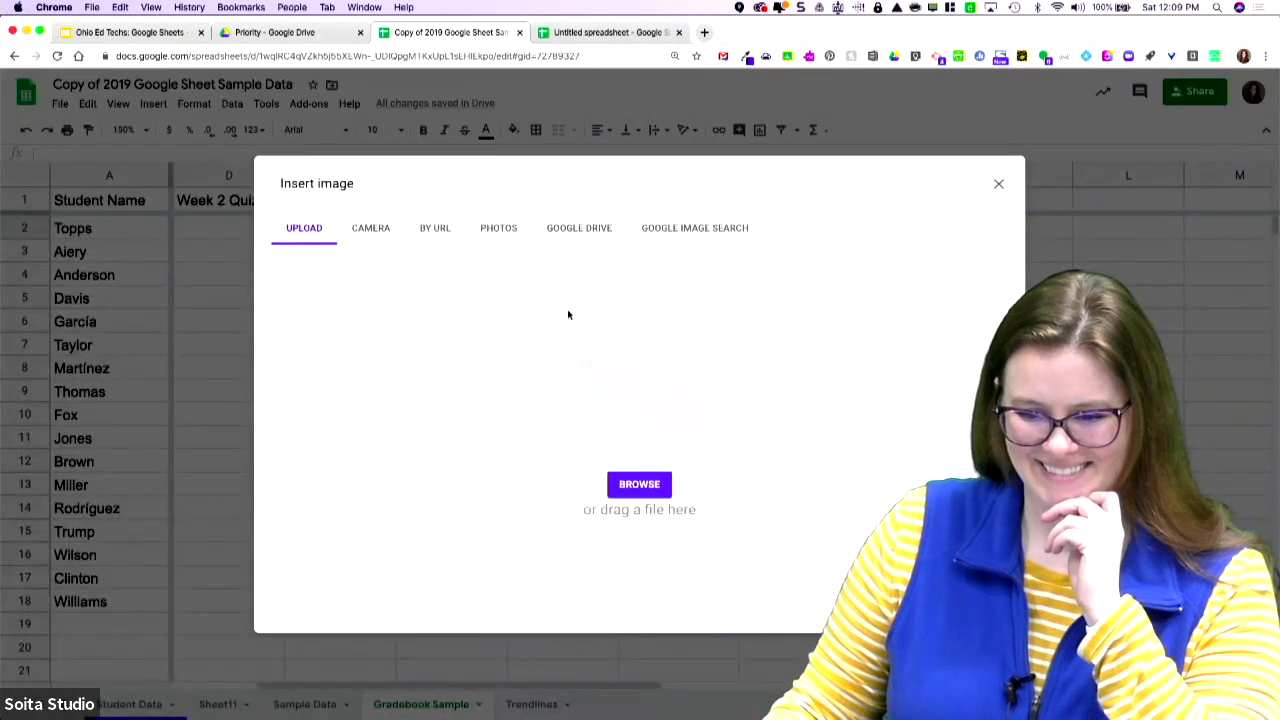
{"action": "left_click", "coordinate": [684, 228]}
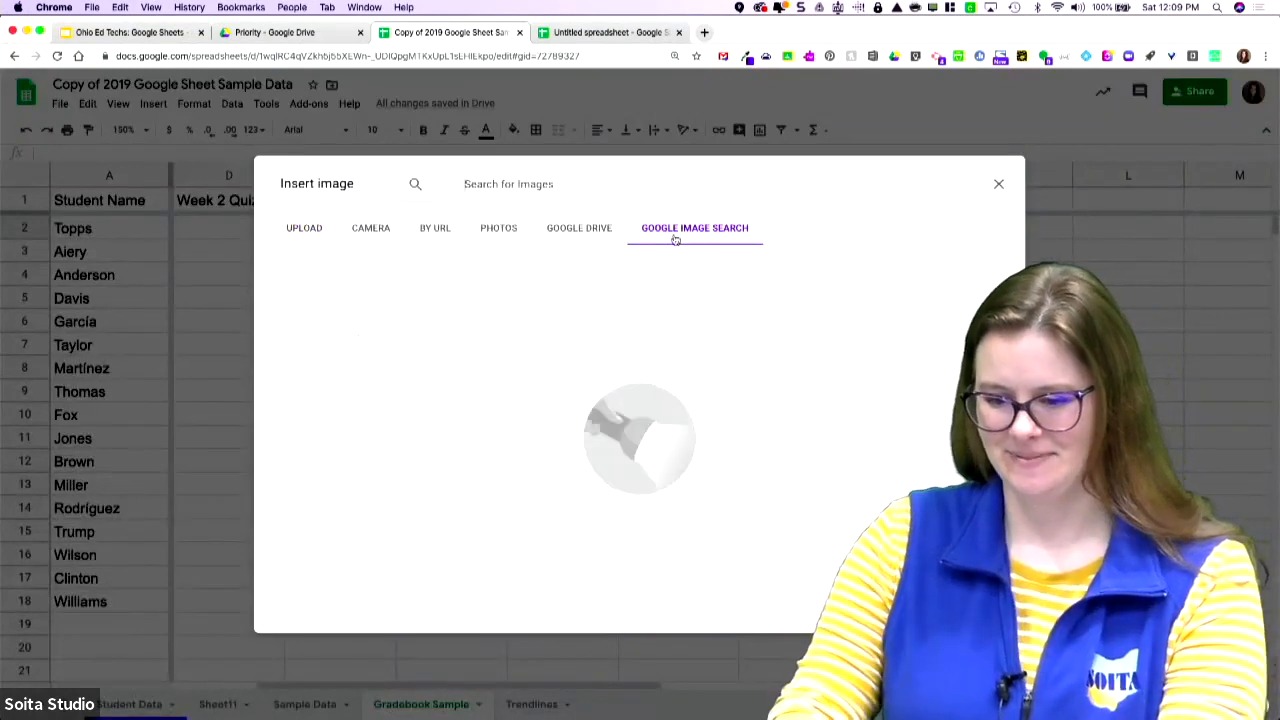
{"action": "type", "text": "apple"}
{"action": "key", "text": "Return"}
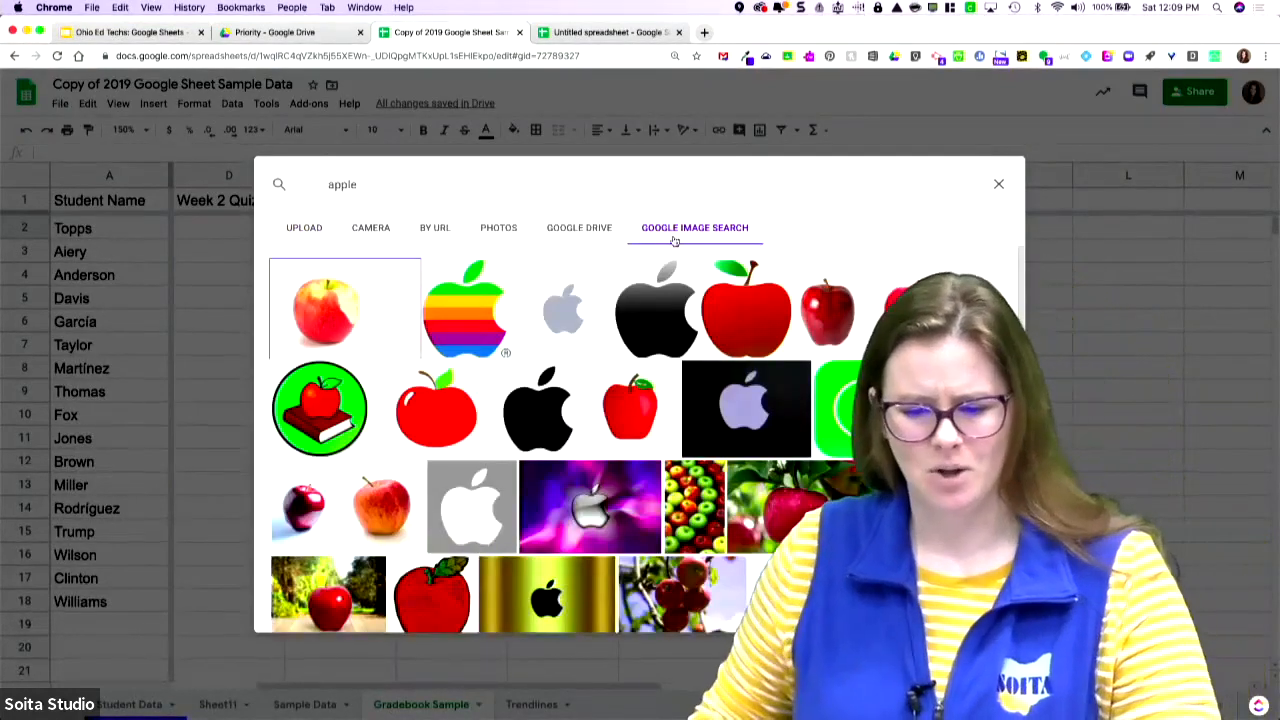
{"action": "double_click", "coordinate": [381, 337]}
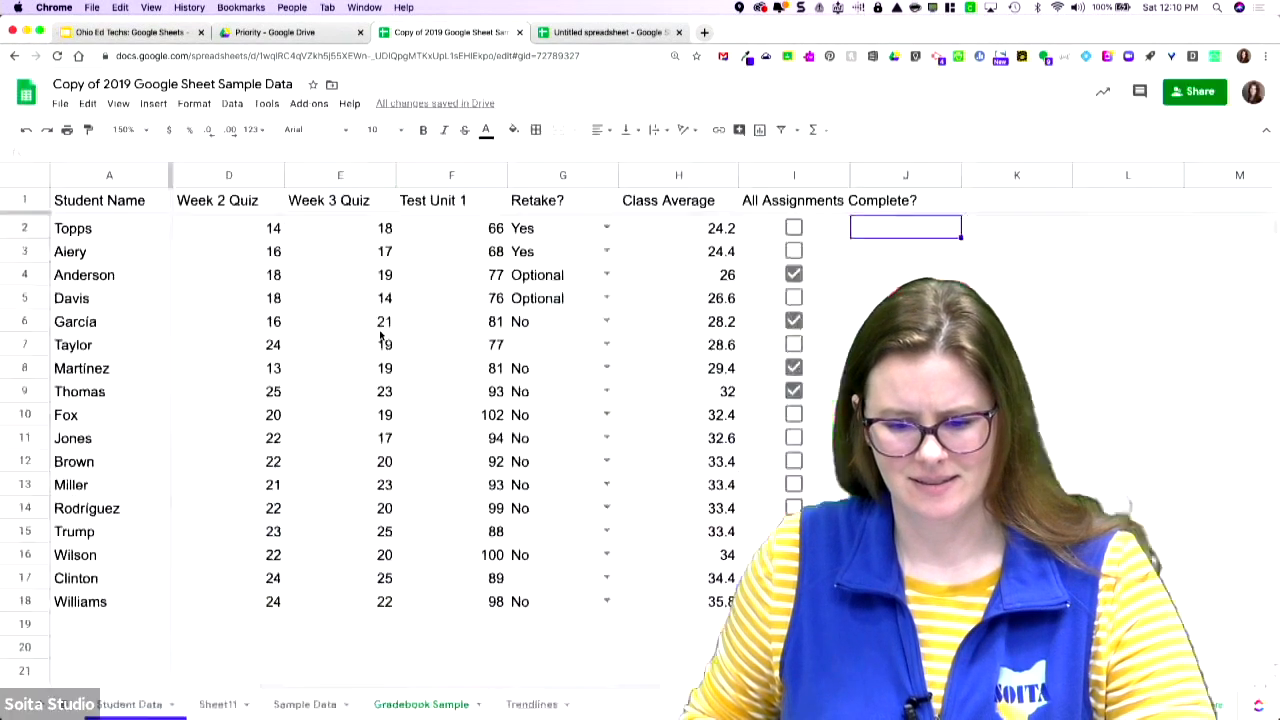
{"action": "left_click", "coordinate": [889, 237]}
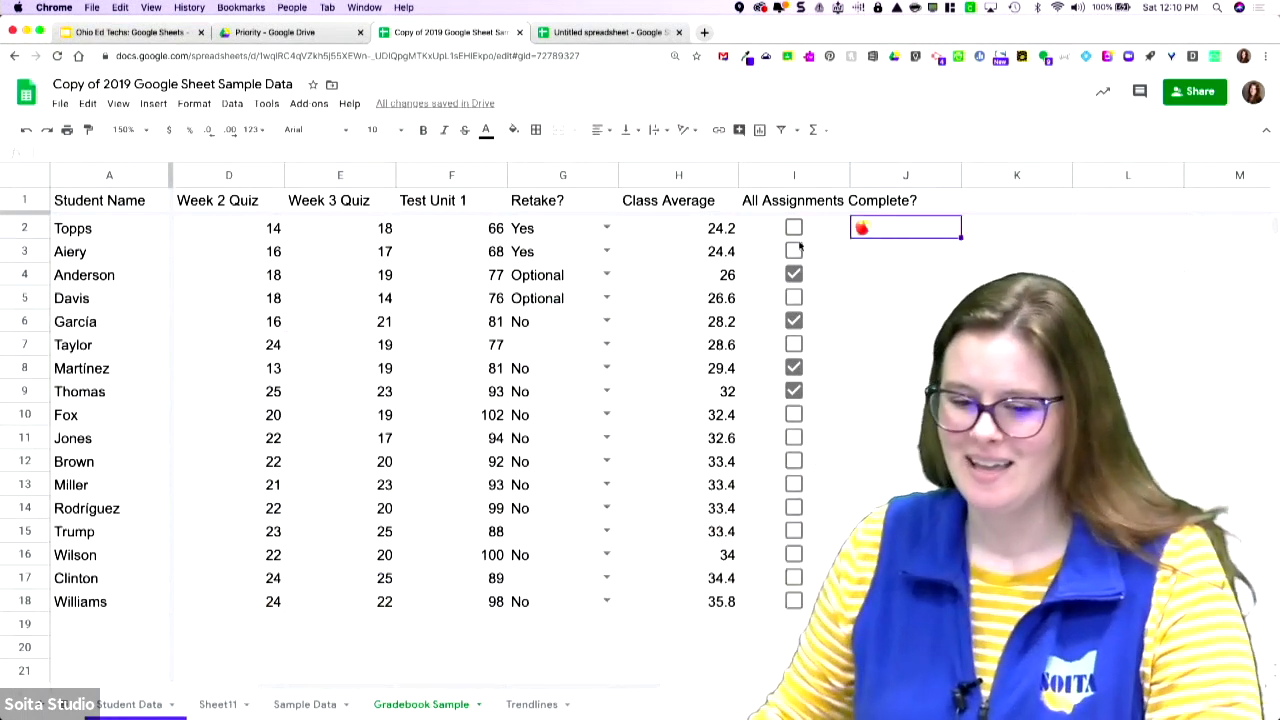
{"action": "left_click_drag", "start_coordinate": [35, 234], "coordinate": [35, 272]}
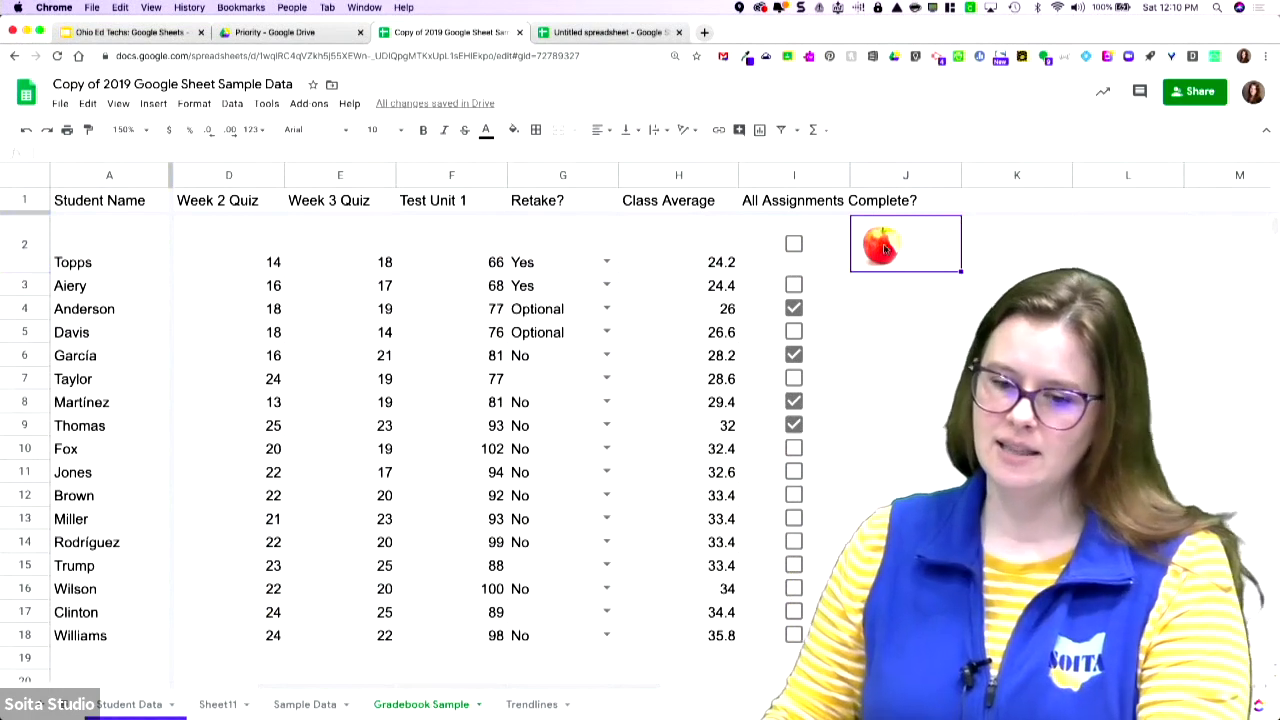
- Insert an apple photo over the cells from a Google Image Search for "apple" and move it just below cell J2
{"action": "left_click", "coordinate": [152, 104]}
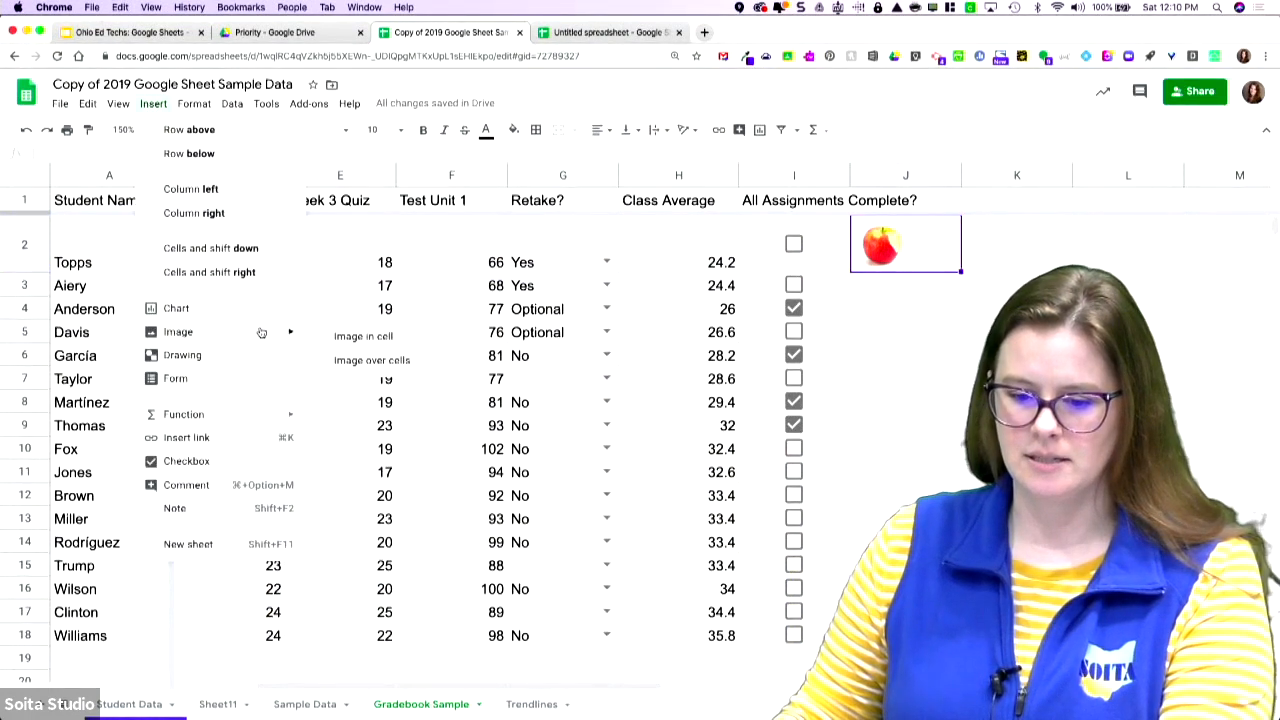
{"action": "left_click", "coordinate": [340, 360]}
{"action": "left_click", "coordinate": [690, 230]}
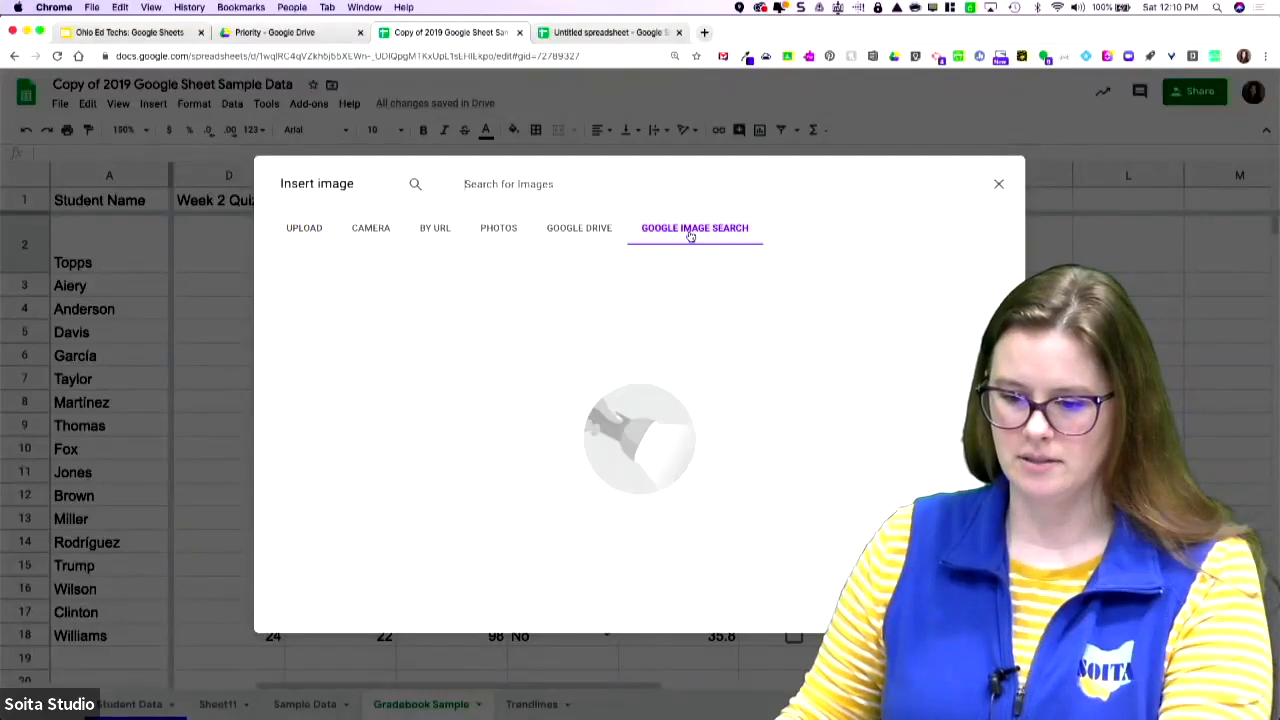
{"action": "type", "text": "apple"}
{"action": "key", "text": "Return"}
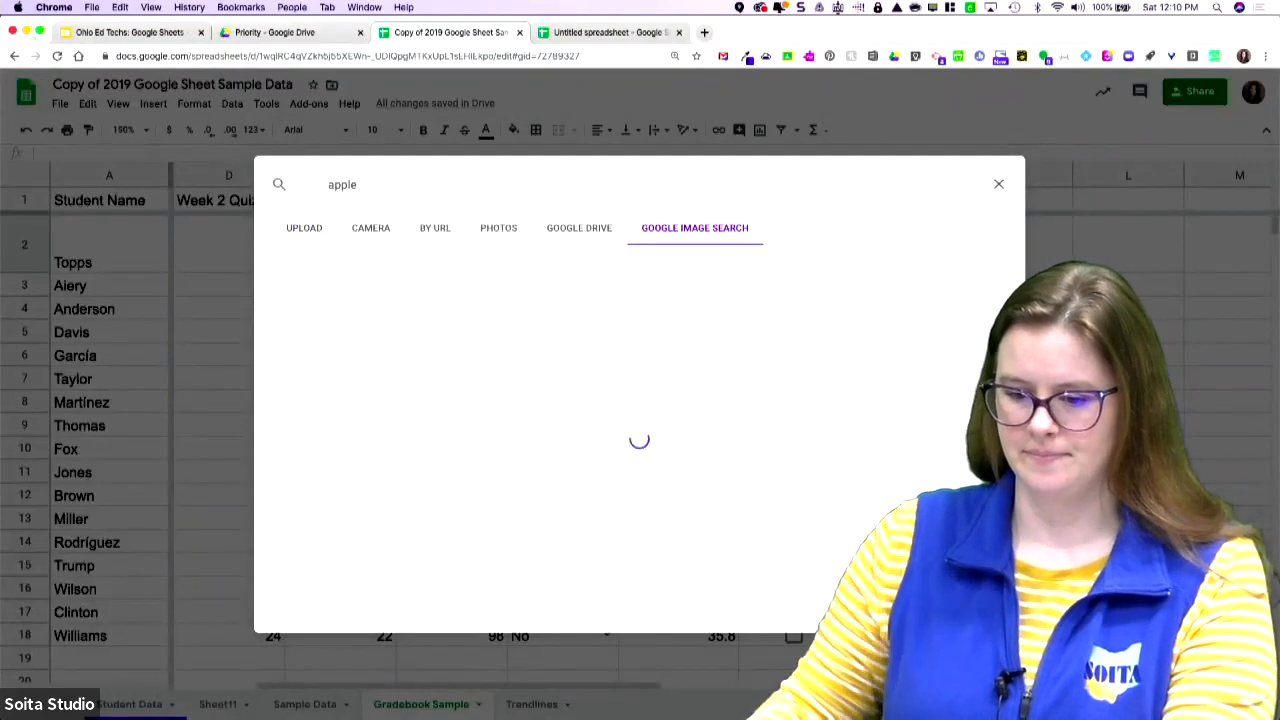
{"action": "double_click", "coordinate": [381, 305]}
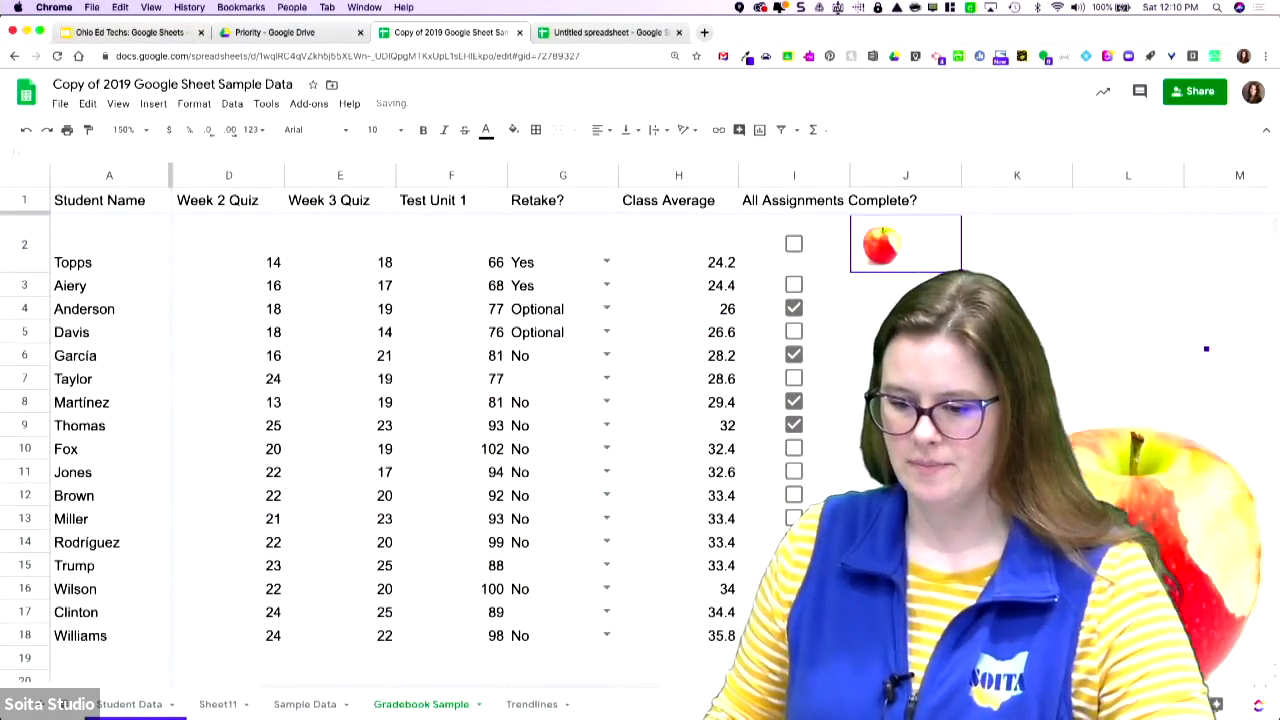
{"action": "left_click_drag", "start_coordinate": [1135, 595], "coordinate": [930, 422]}
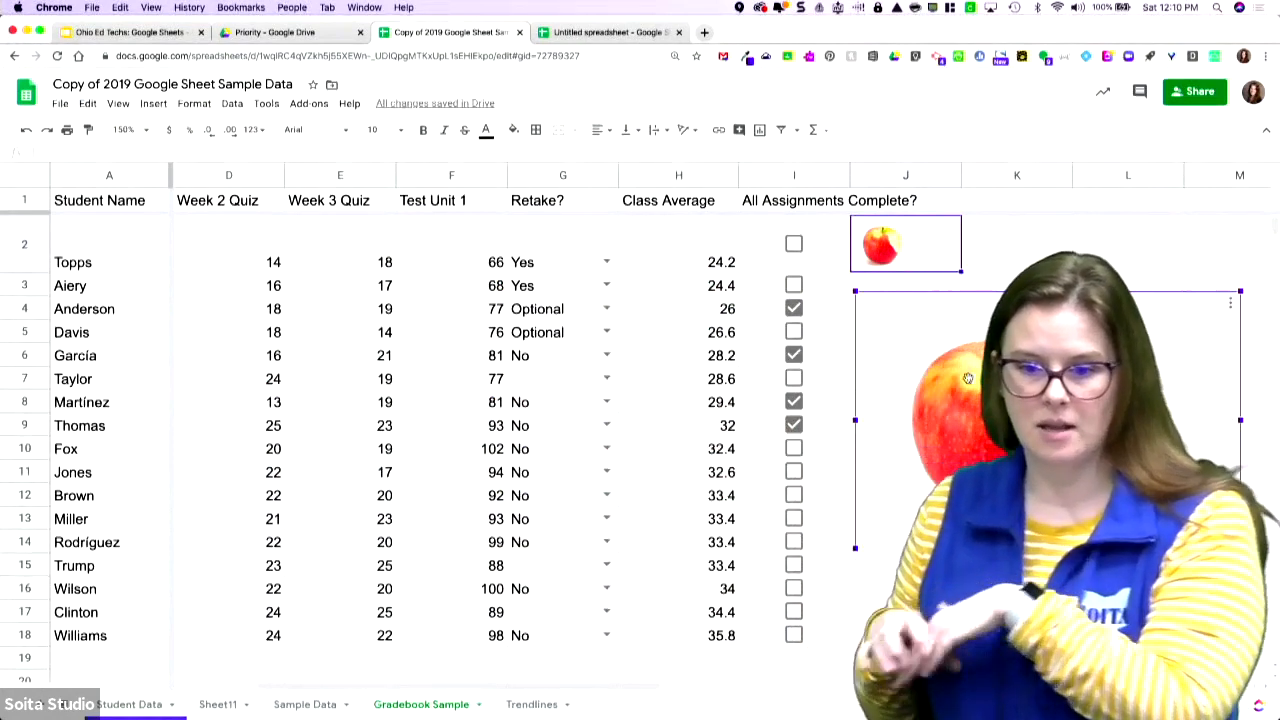
{"action": "left_click", "coordinate": [190, 103]}
{"action": "mouse_move", "coordinate": [166, 107]}
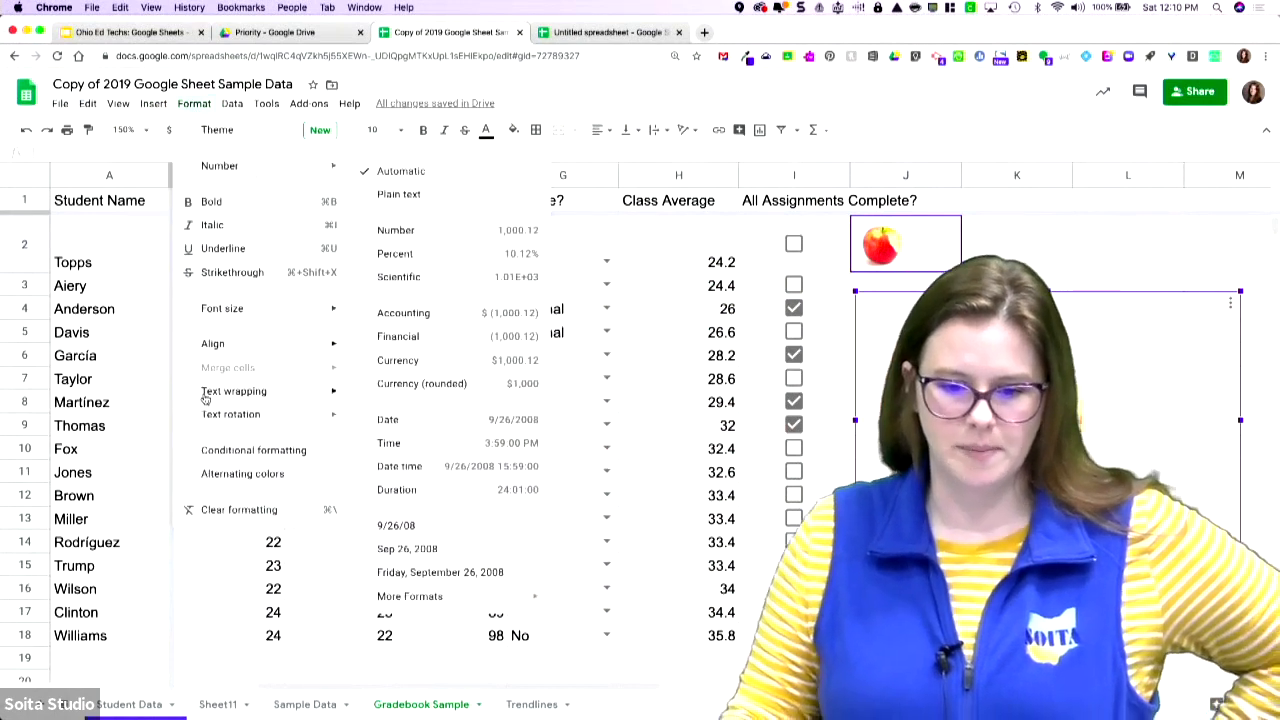
{"action": "mouse_move", "coordinate": [266, 104]}
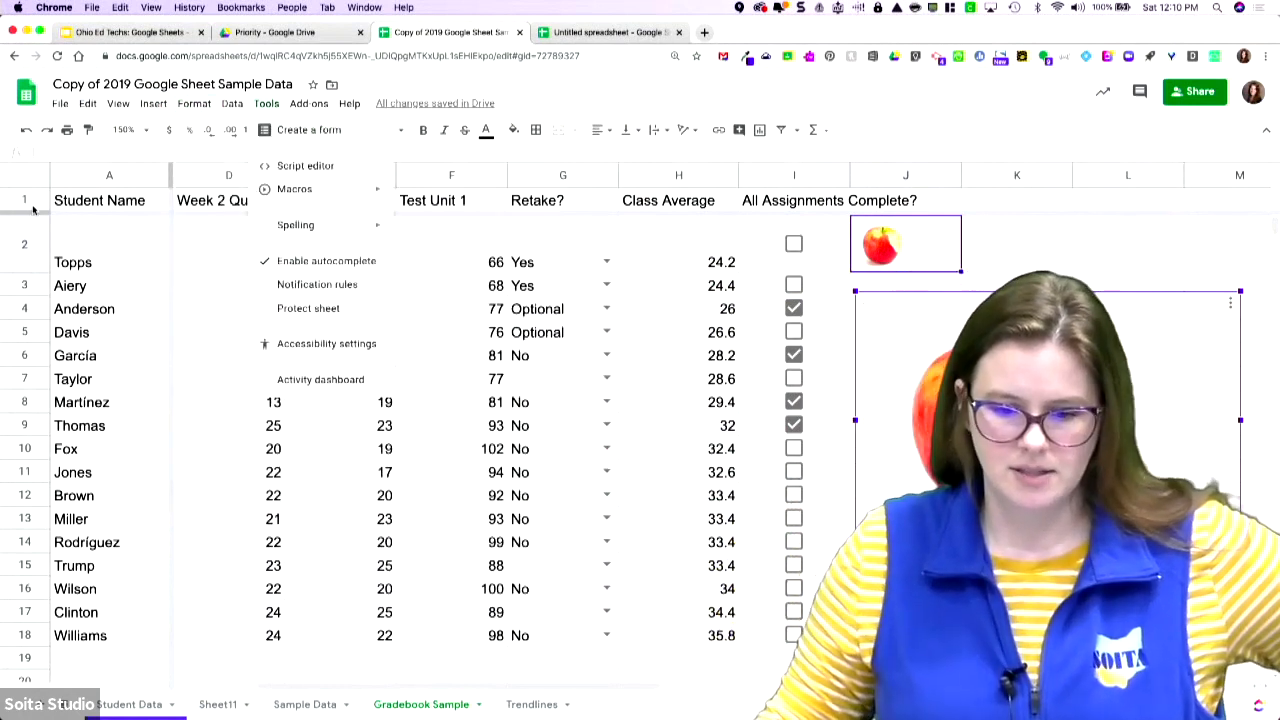
- Fill the header cells A1:I1 with the custom purple color
{"action": "left_click", "coordinate": [33, 201]}
{"action": "left_click", "coordinate": [124, 210]}
{"action": "left_click_drag", "start_coordinate": [122, 203], "coordinate": [988, 202]}
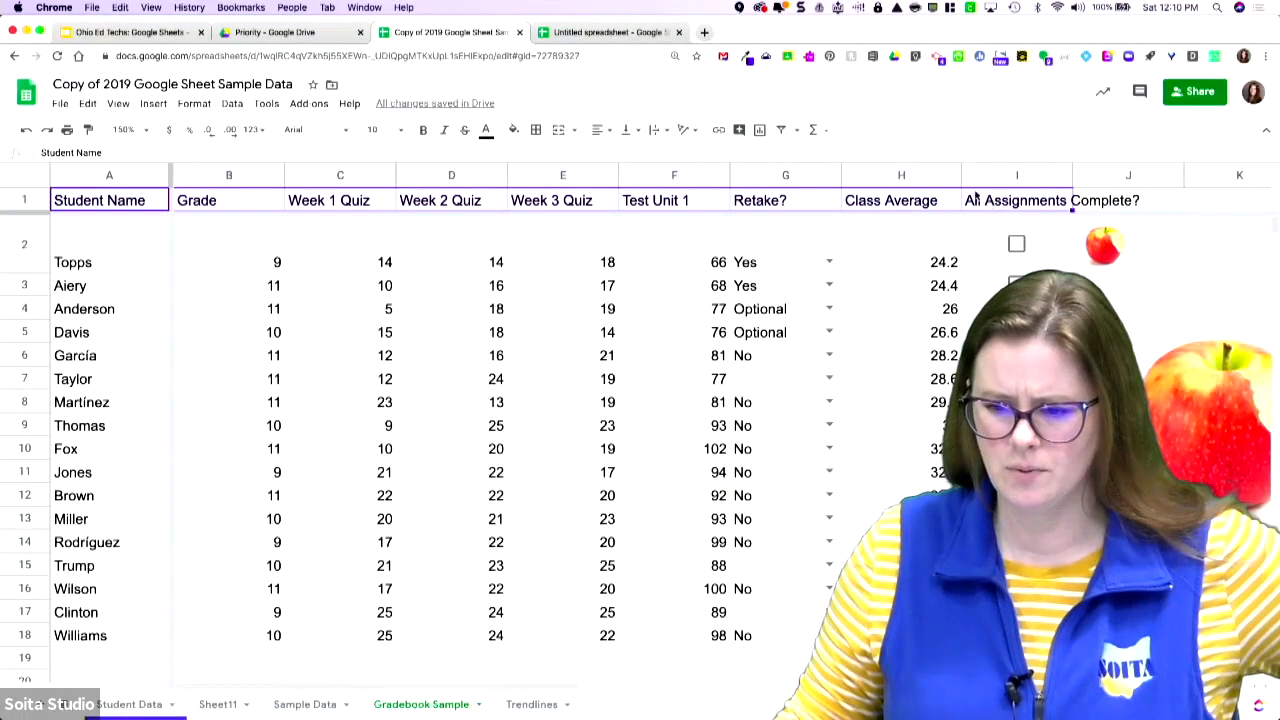
{"action": "left_click", "coordinate": [514, 131]}
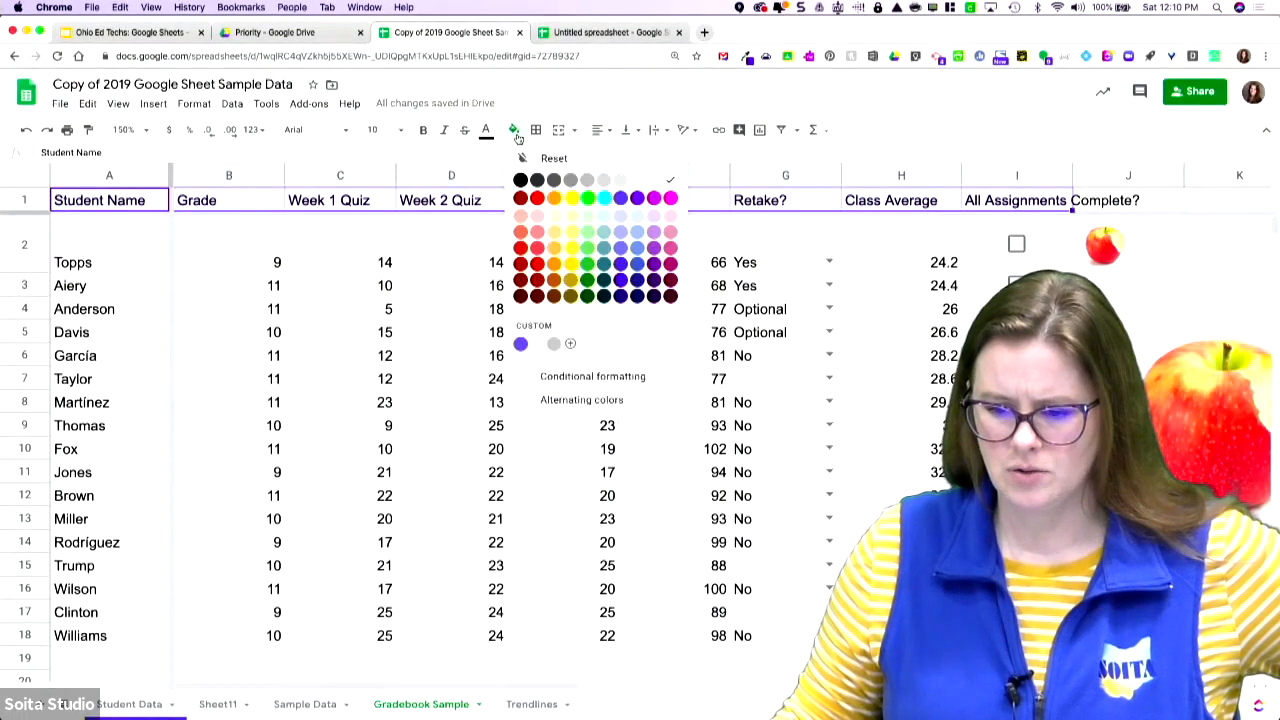
{"action": "left_click", "coordinate": [521, 344]}
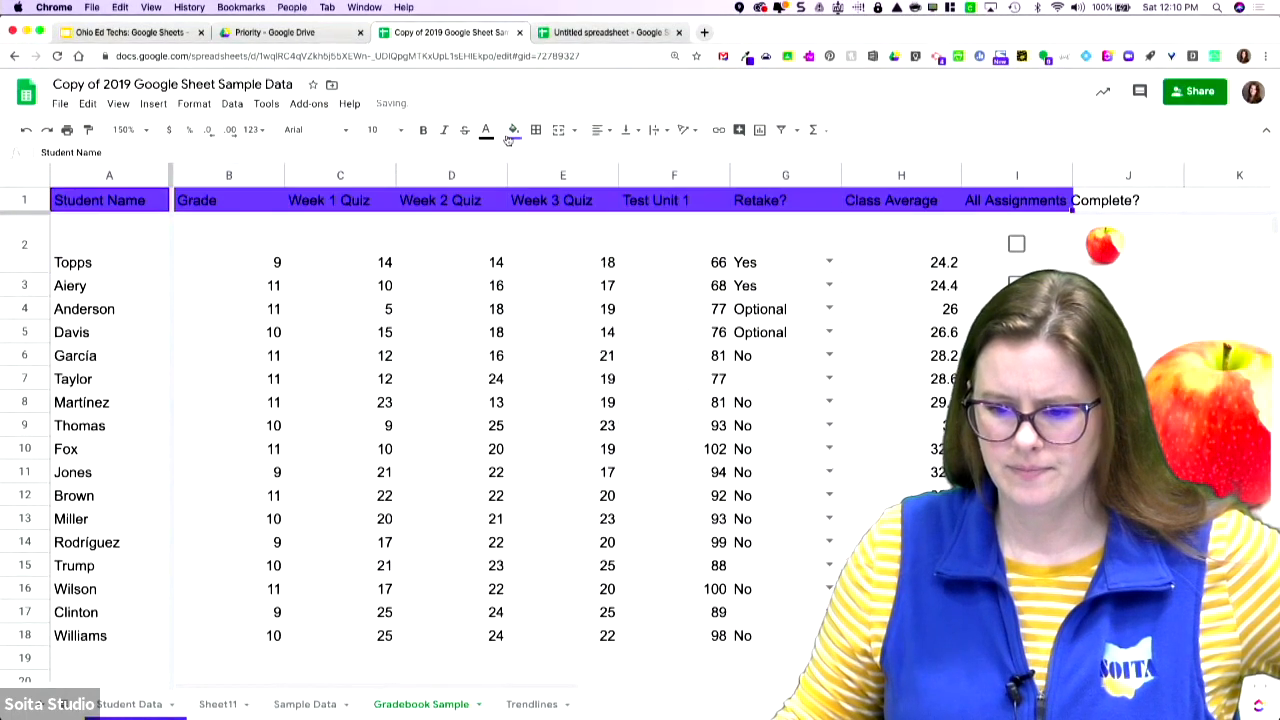
- Set the text color of the header cells A1:I1 to white, without strikethrough
{"action": "left_click", "coordinate": [484, 131]}
{"action": "left_click", "coordinate": [465, 131]}
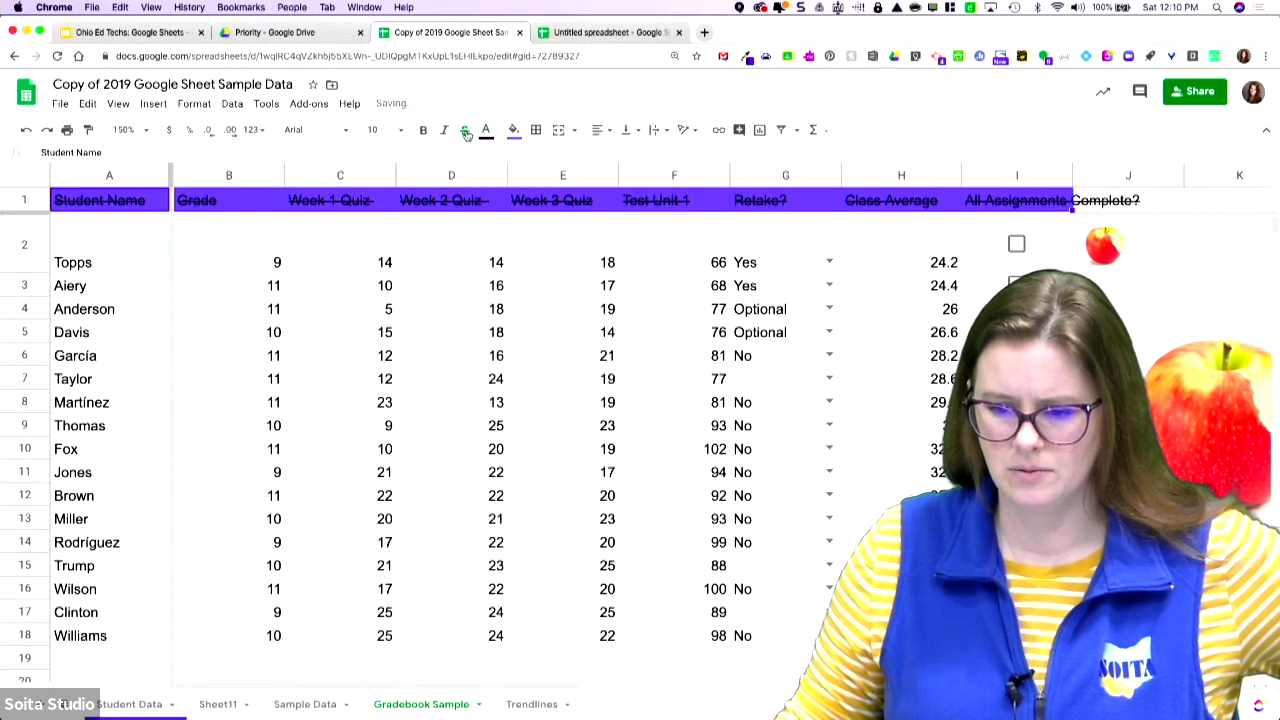
{"action": "left_click", "coordinate": [487, 132]}
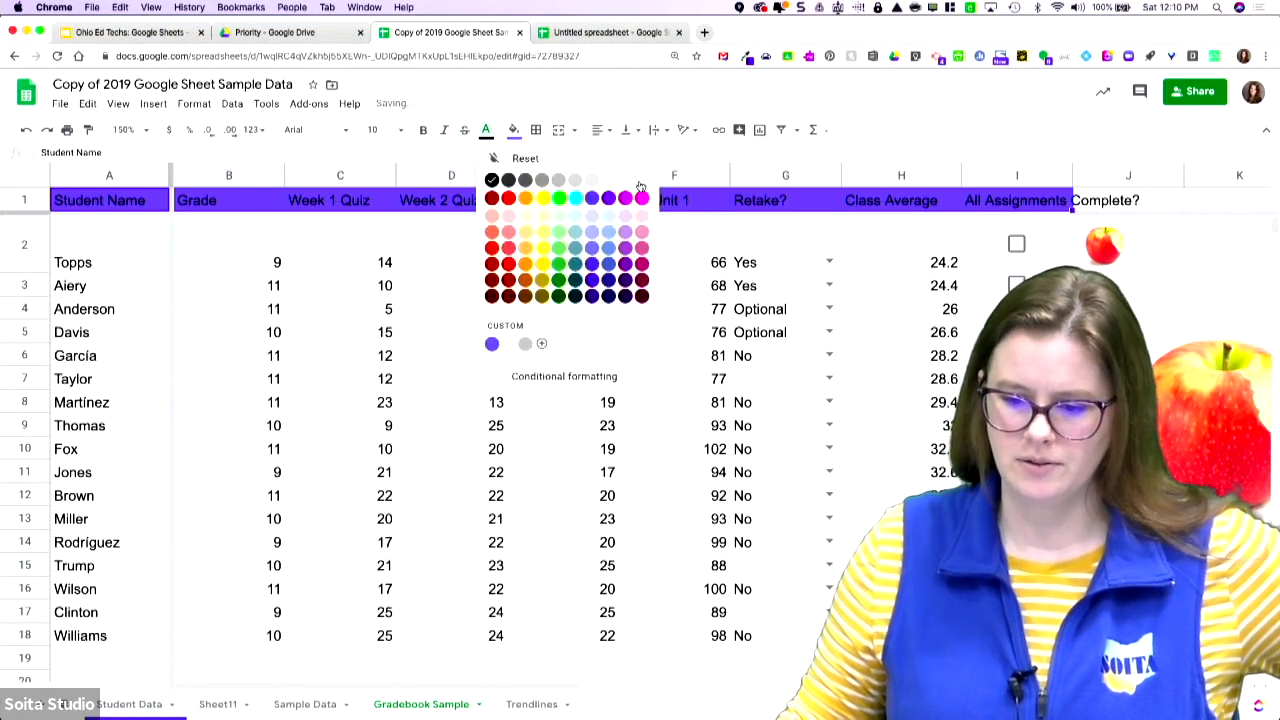
{"action": "left_click", "coordinate": [641, 181]}
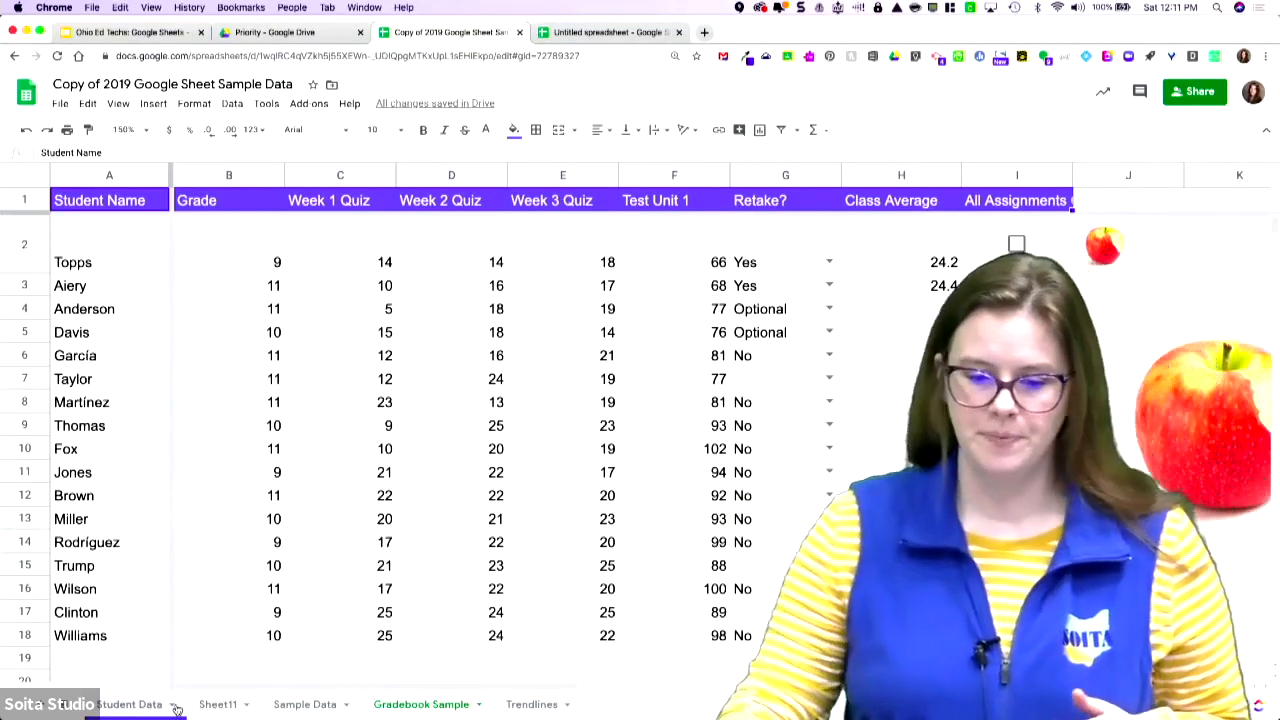
- Switch to the Ohio Ed Techs: Google Sheets presentation in Google Slides and present it from the first slide
{"action": "left_click", "coordinate": [480, 706]}
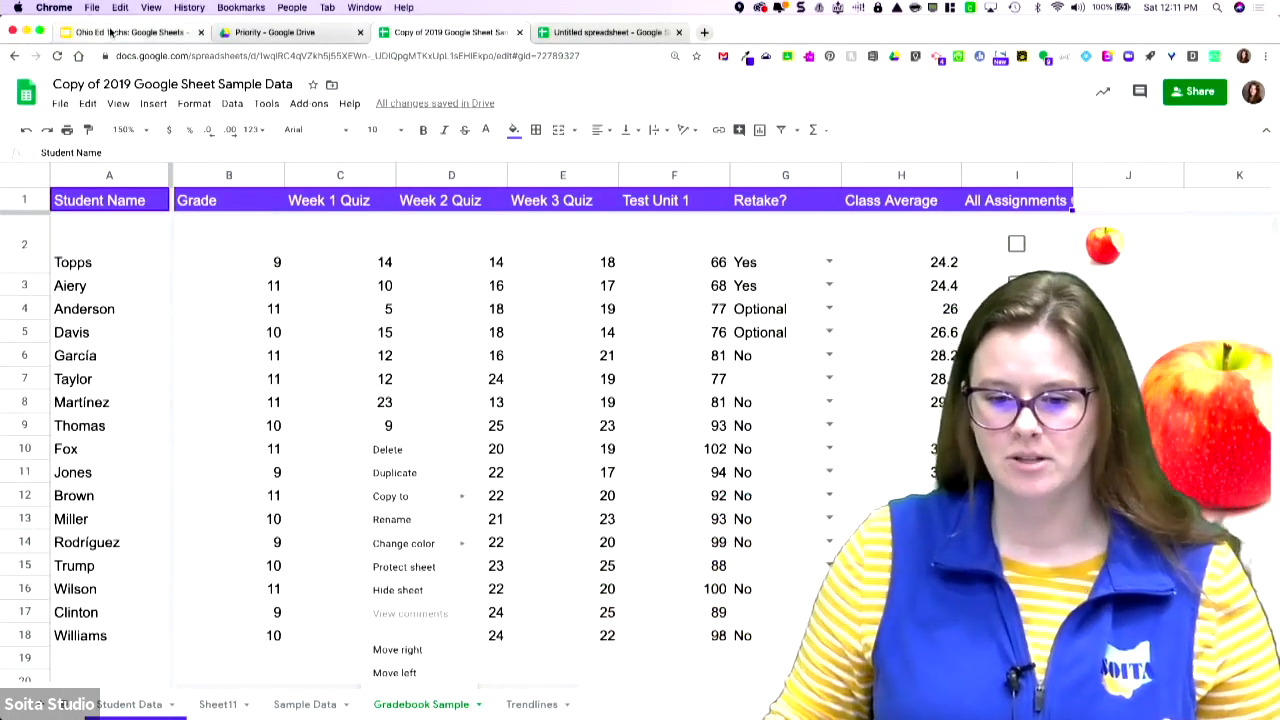
{"action": "left_click", "coordinate": [112, 33]}
{"action": "left_click", "coordinate": [125, 181]}
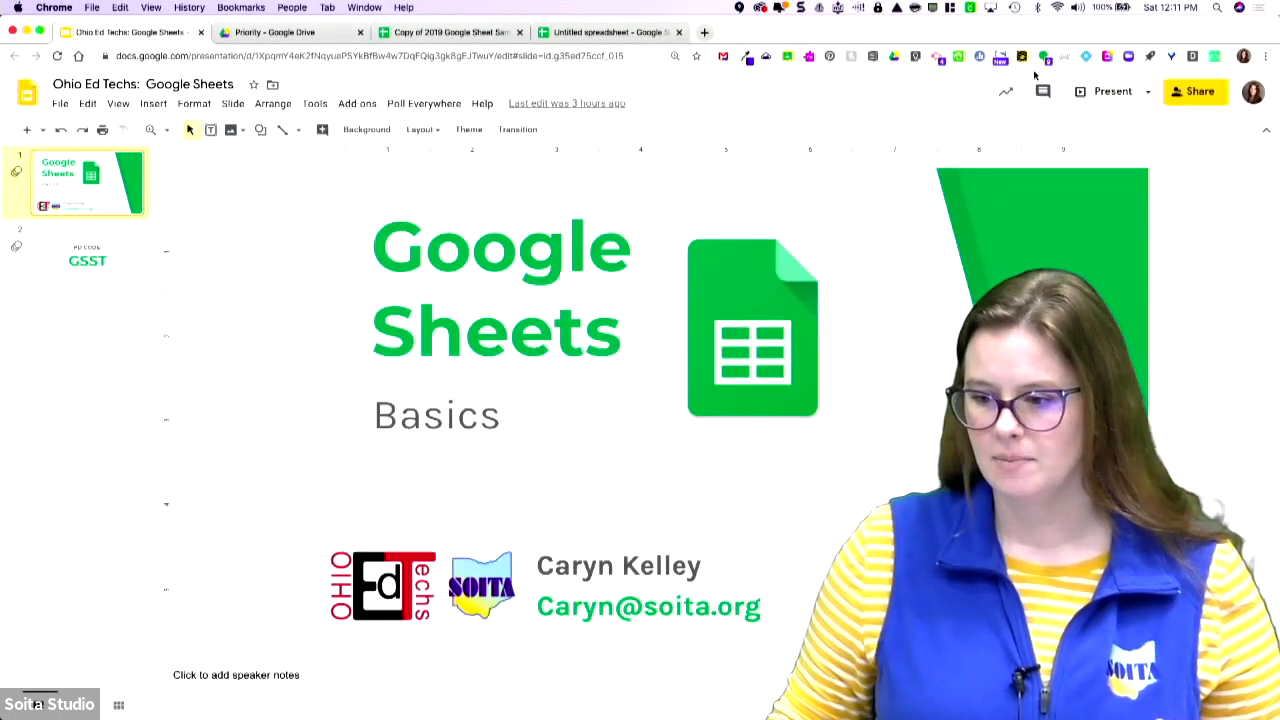
{"action": "left_click", "coordinate": [1096, 92]}
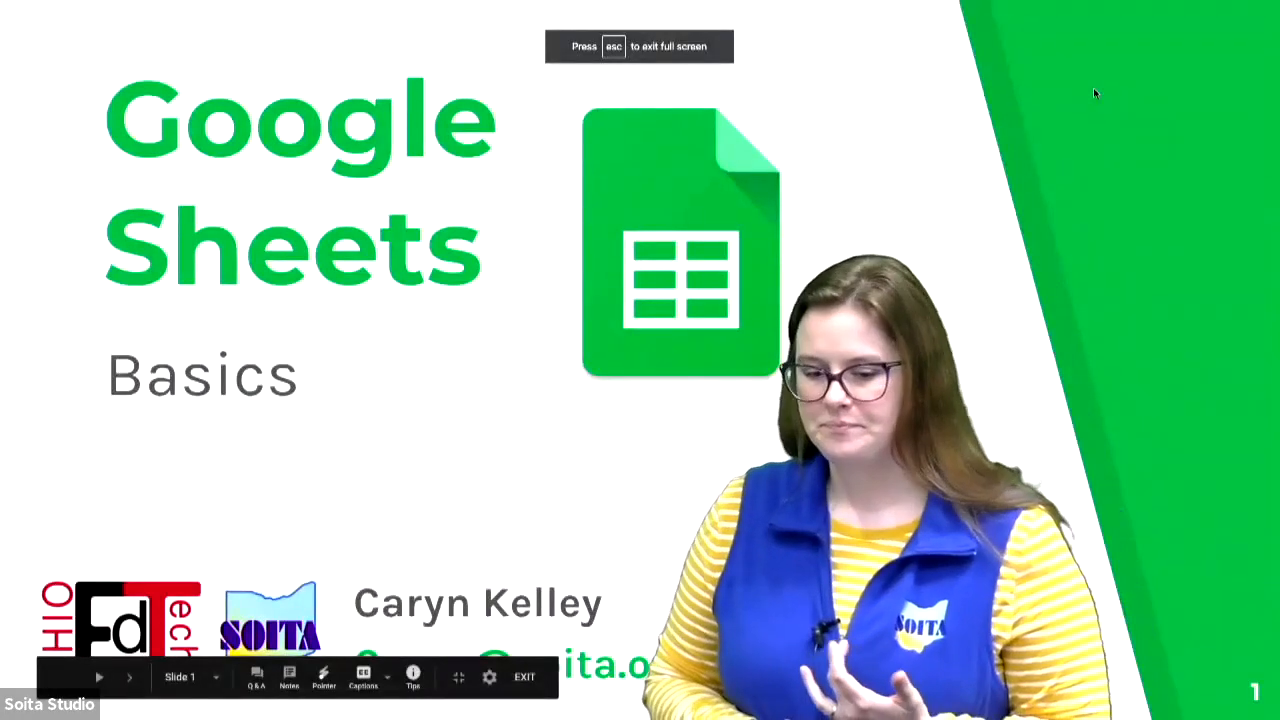